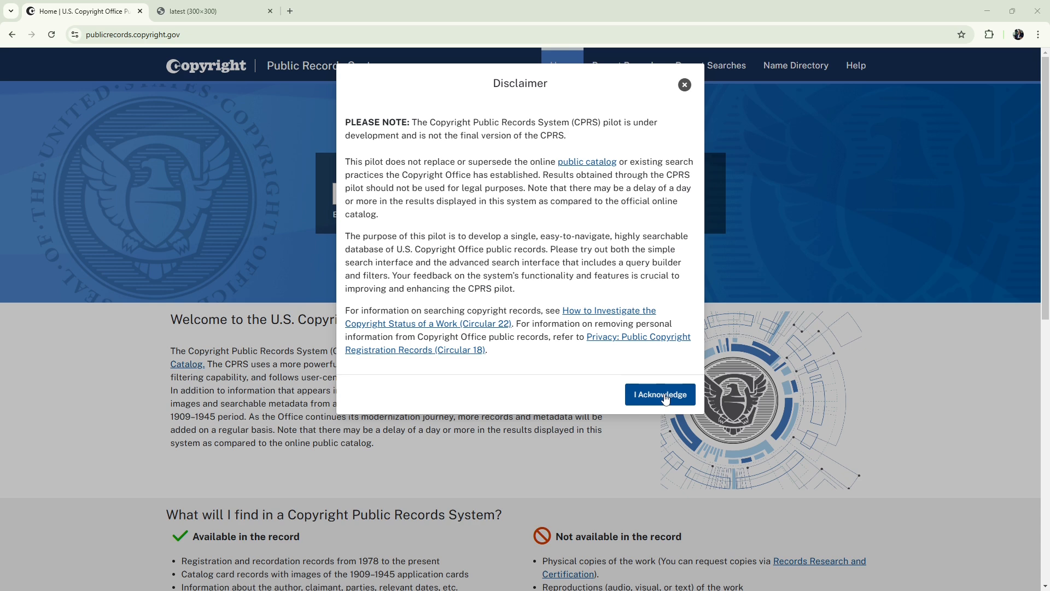
Step: Dismiss the disclaimer and run a keyword search of the copyright records for "mojang"
left_click(685, 85)
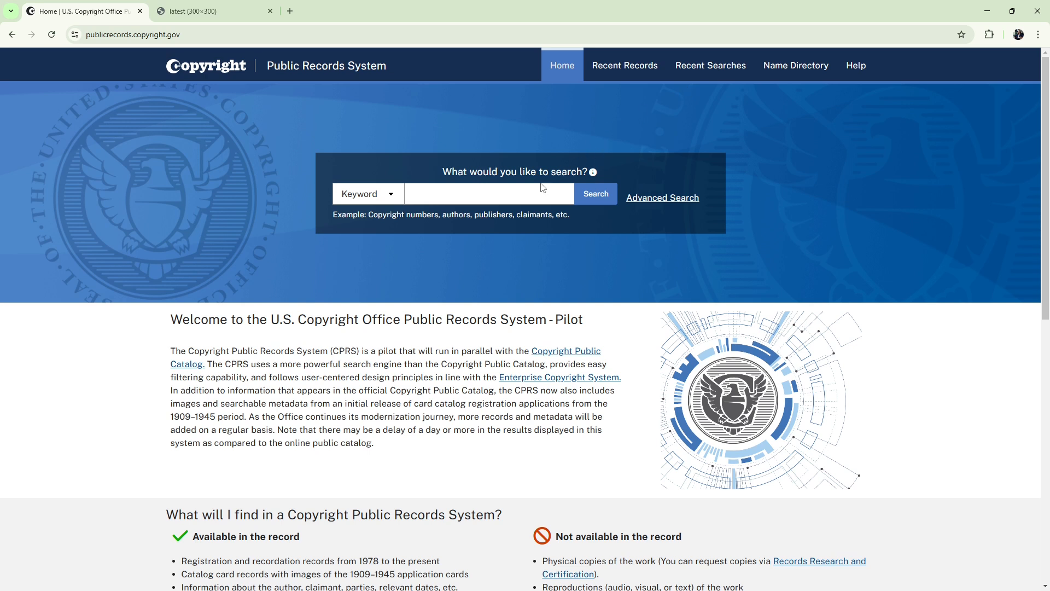
left_click(521, 193)
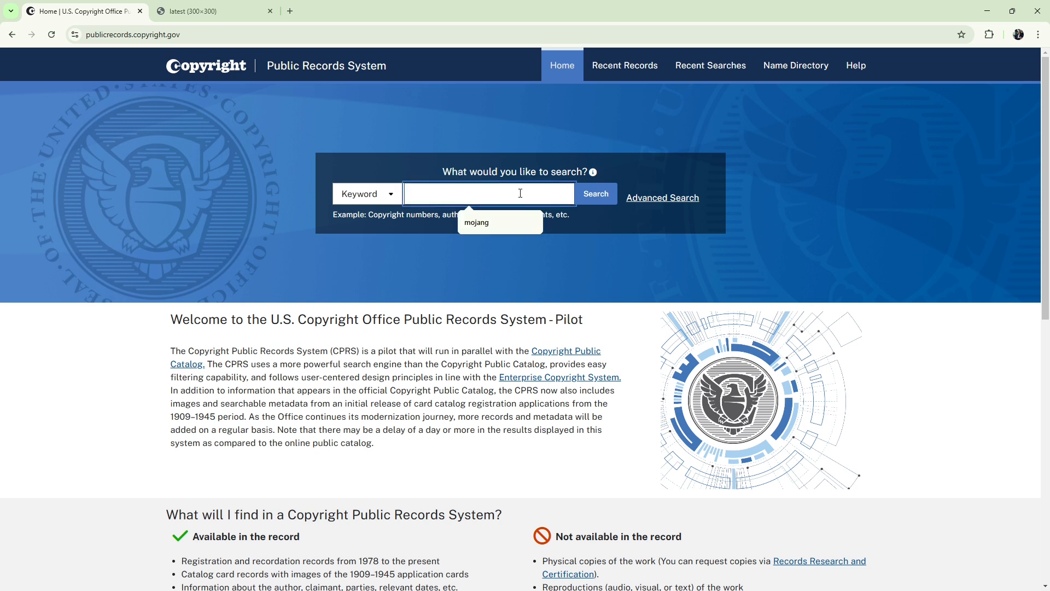
left_click(504, 224)
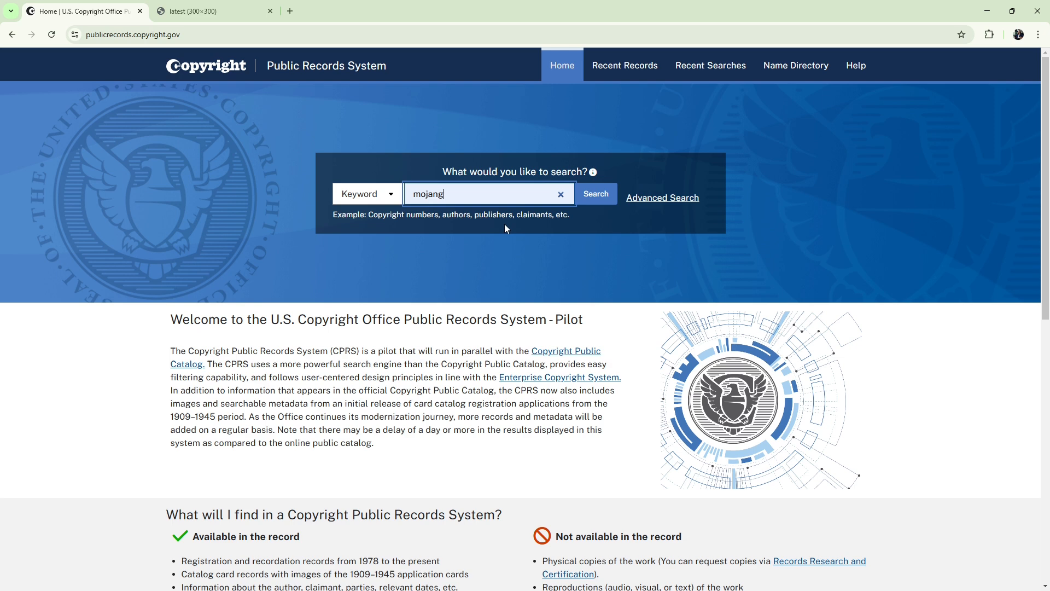
left_click(594, 197)
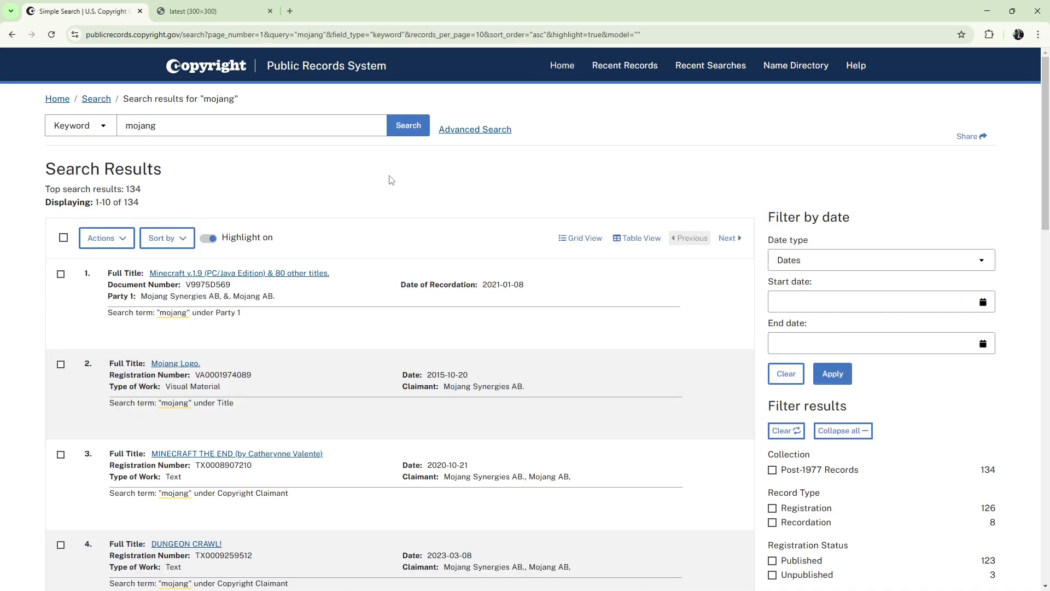
Step: Filter the search results to the Visual Material registration item type
scroll(829, 391, "down", 5)
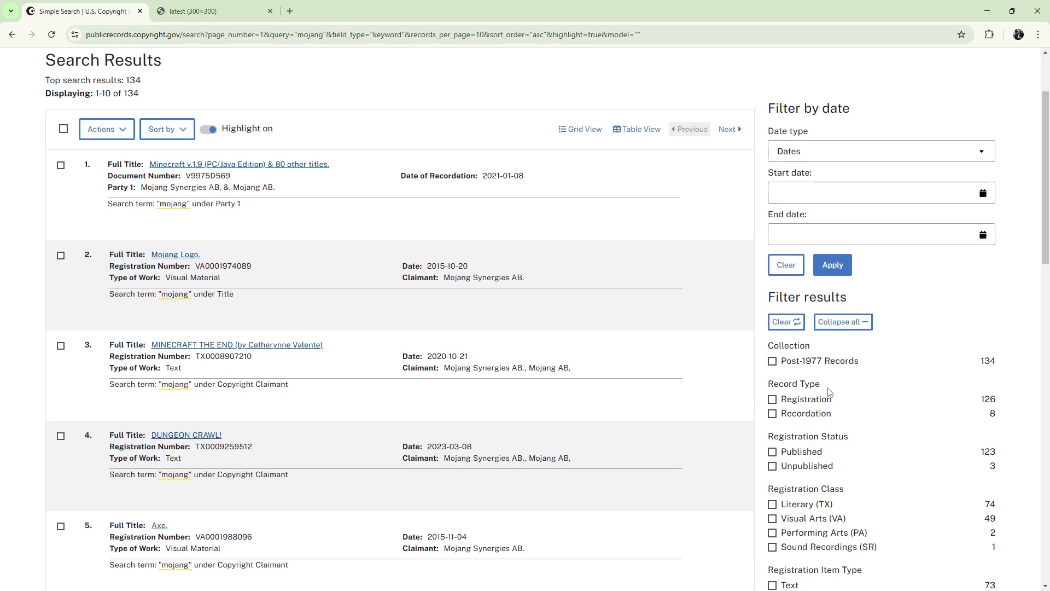
scroll(830, 391, "down", 3)
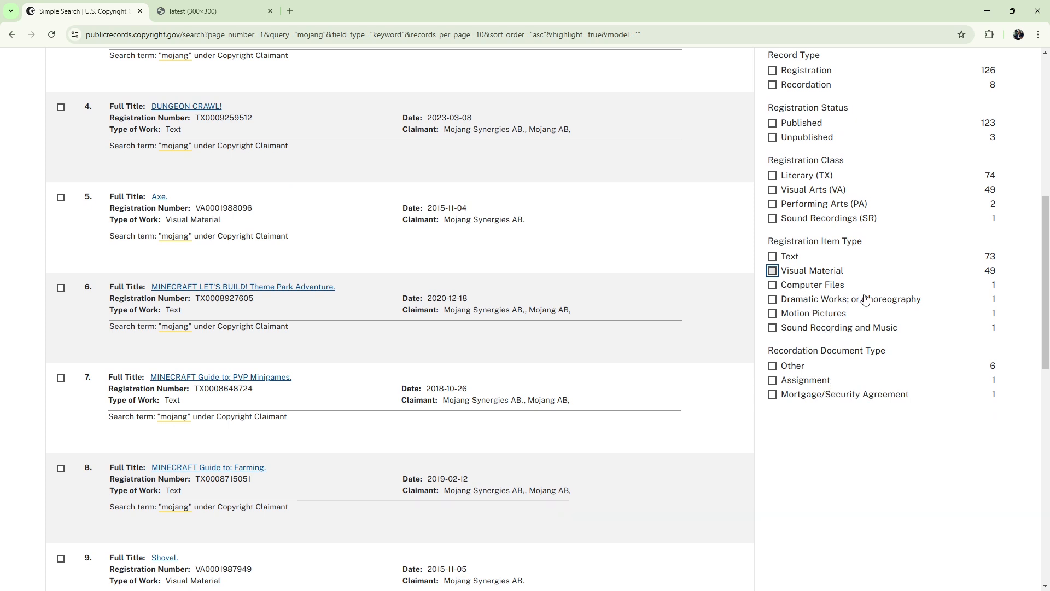
scroll(878, 305, "up", 4)
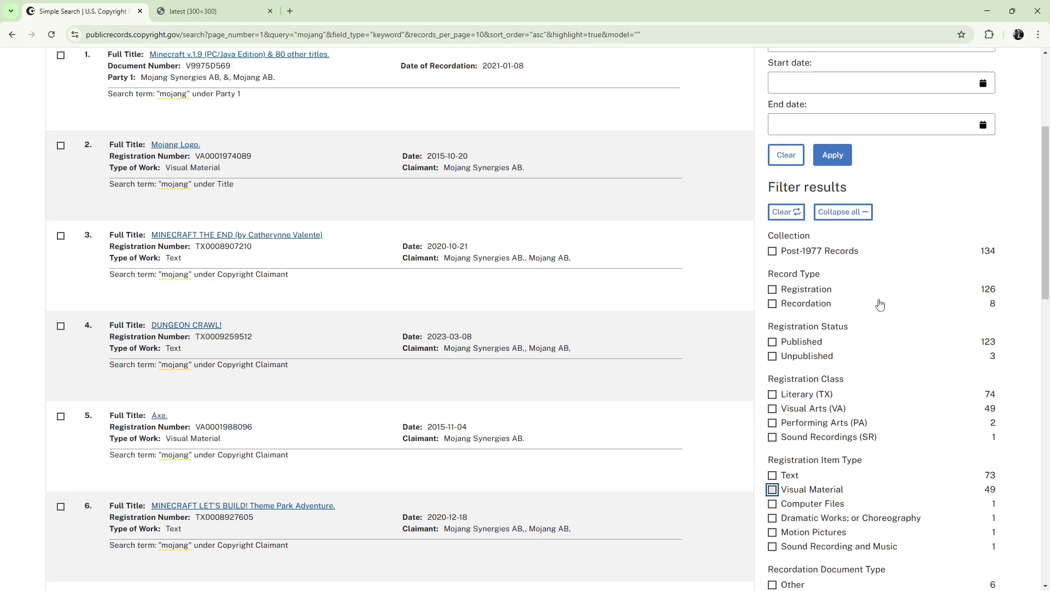
left_click(795, 486)
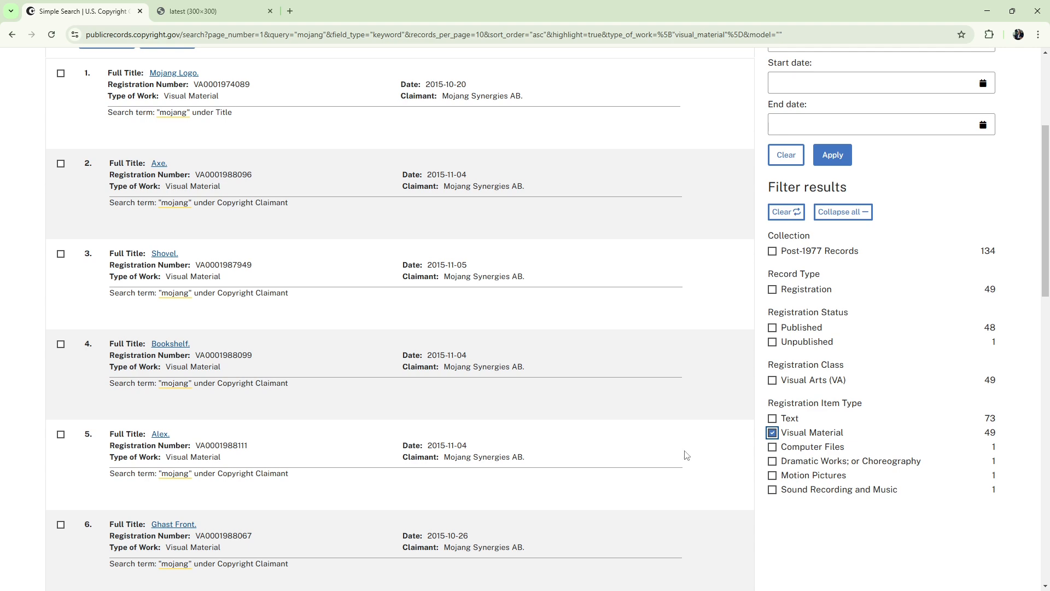
Step: Look through the first page of visual material records, checking their titles, dates and claimants
scroll(687, 456, "up", 4)
scroll(688, 455, "down", 10)
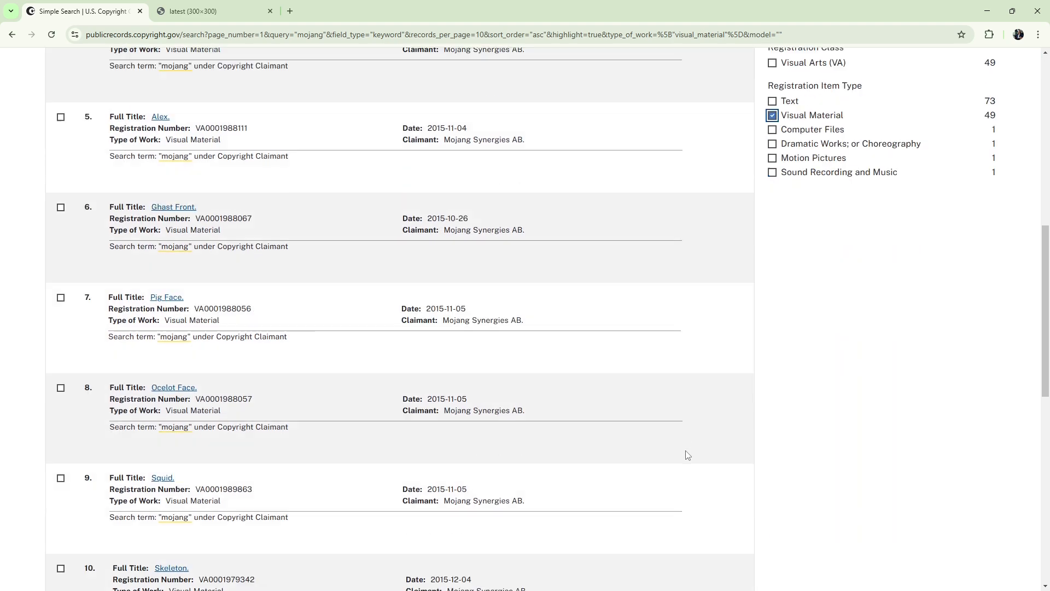
scroll(687, 455, "down", 2)
scroll(687, 456, "up", 12)
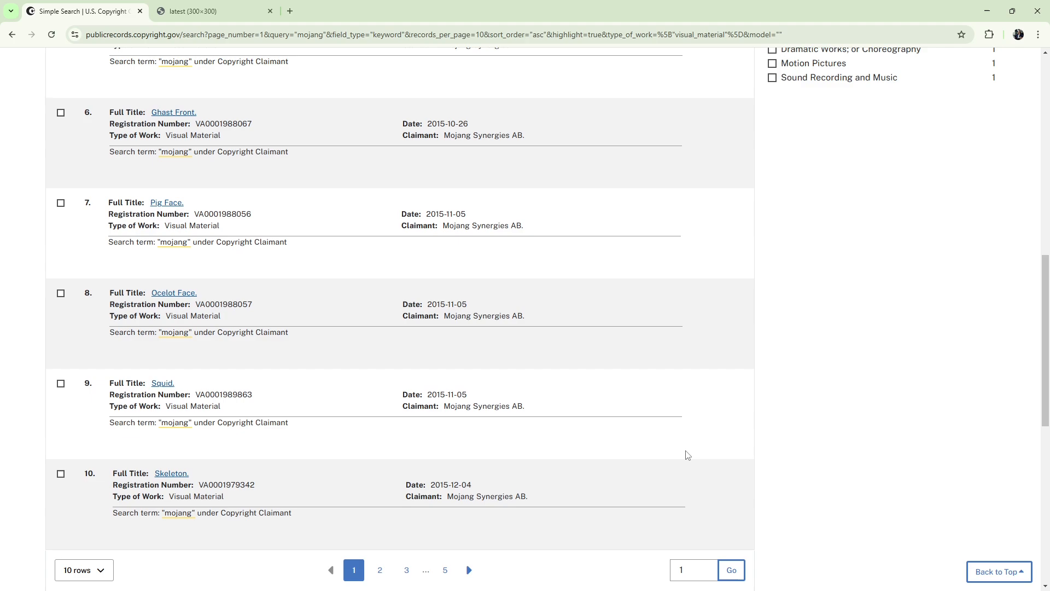
scroll(688, 456, "down", 7)
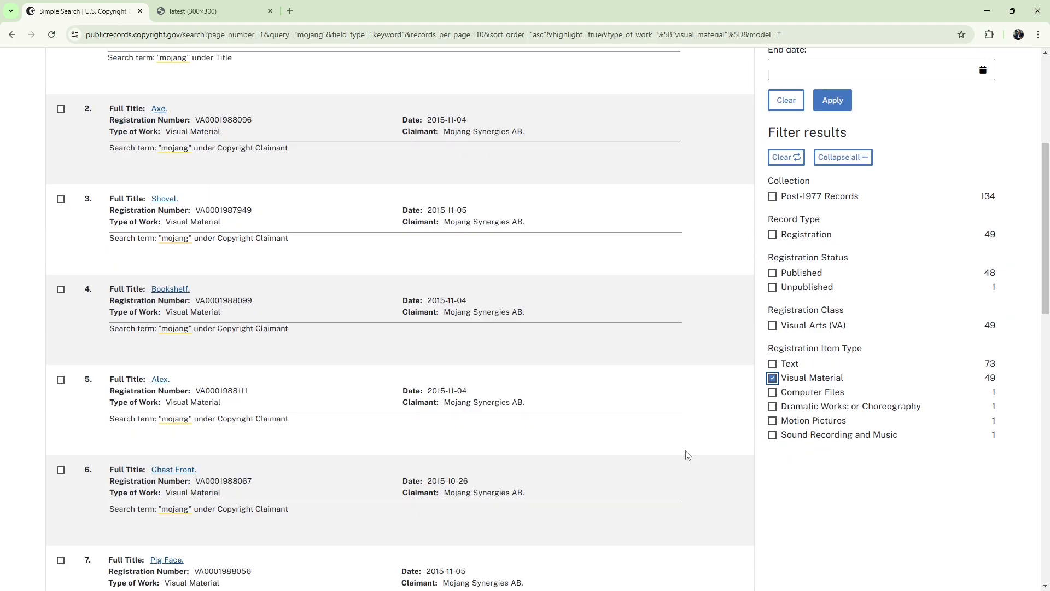
scroll(687, 455, "up", 6)
scroll(687, 455, "up", 1)
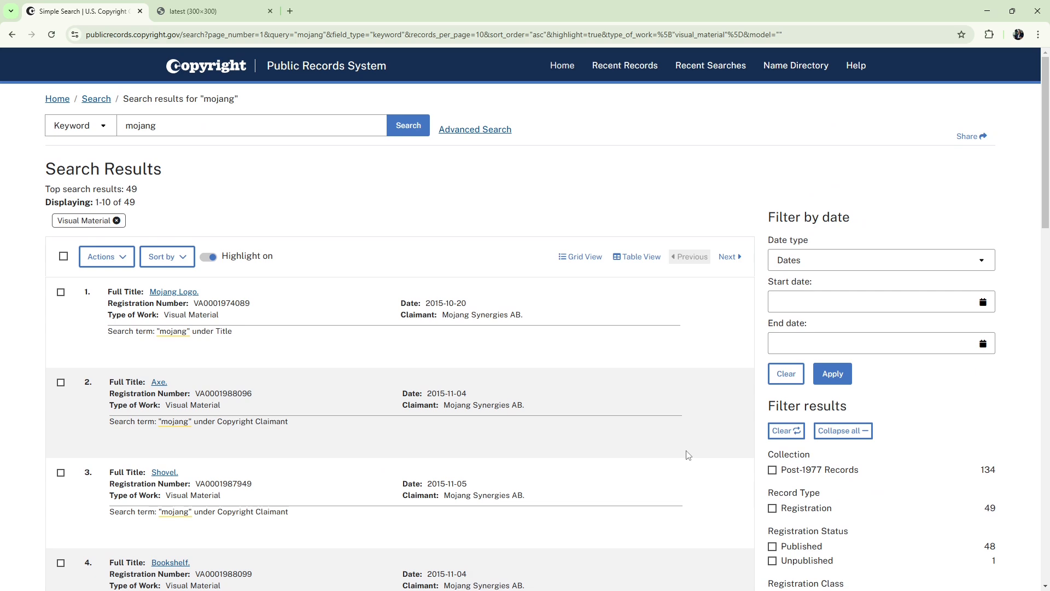
scroll(688, 456, "down", 19)
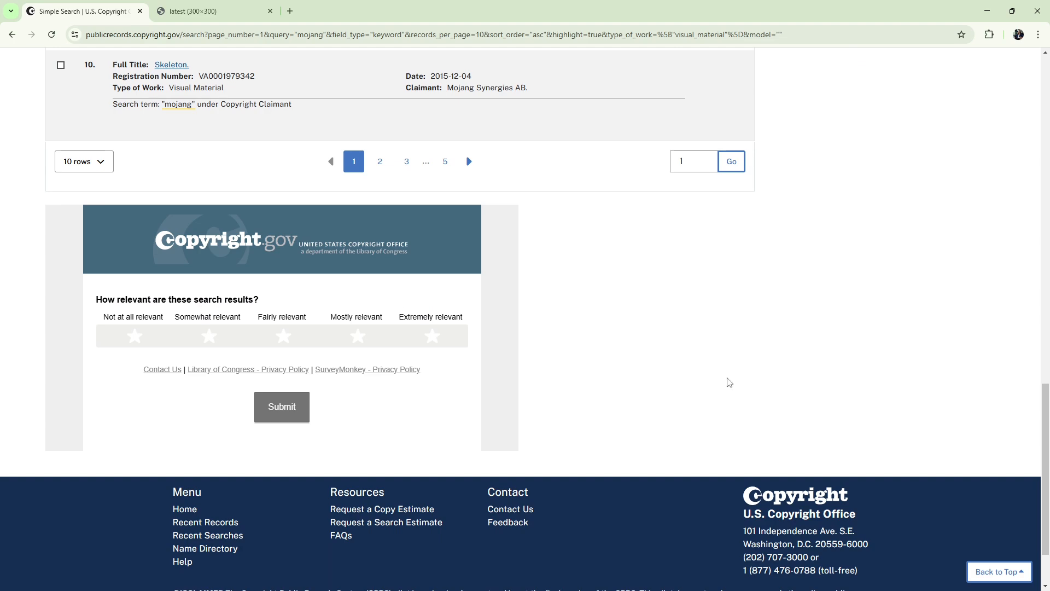
scroll(748, 390, "up", 7)
scroll(747, 390, "up", 12)
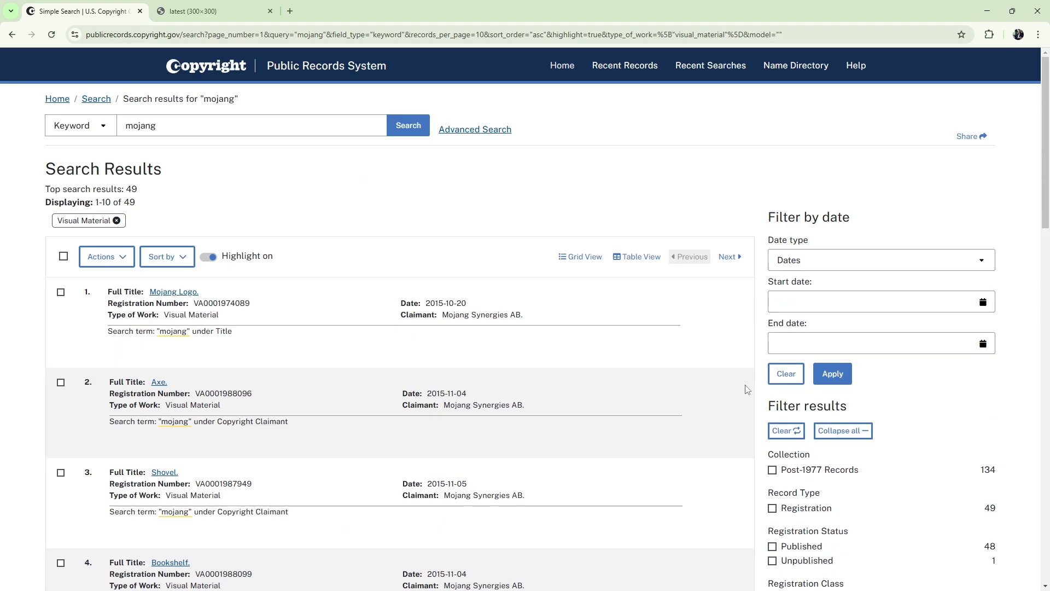
Step: Sort the filtered results by Title A-Z and show 100 rows per page
left_click(183, 259)
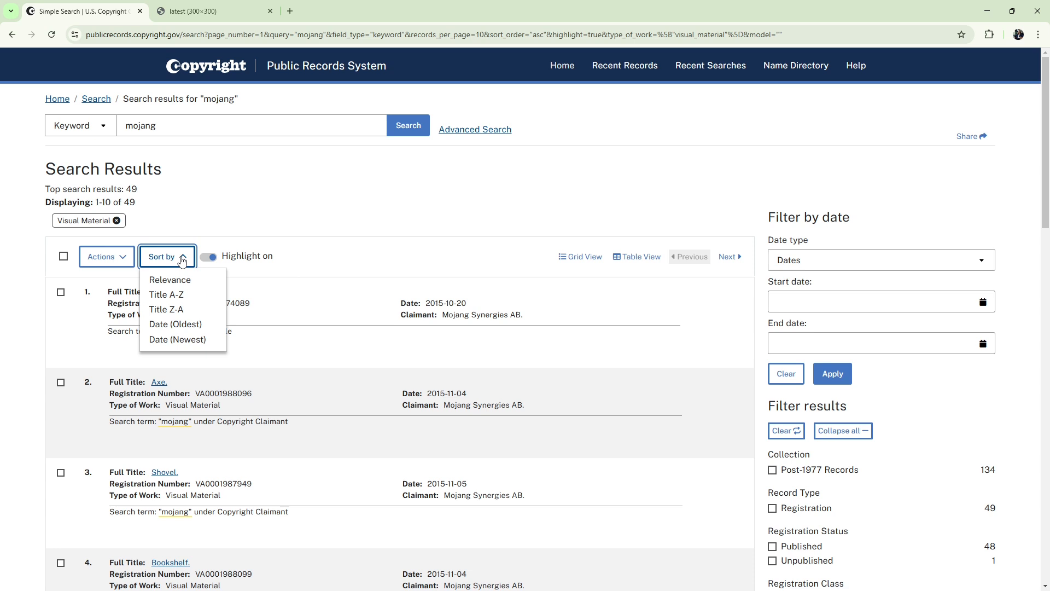
left_click(186, 300)
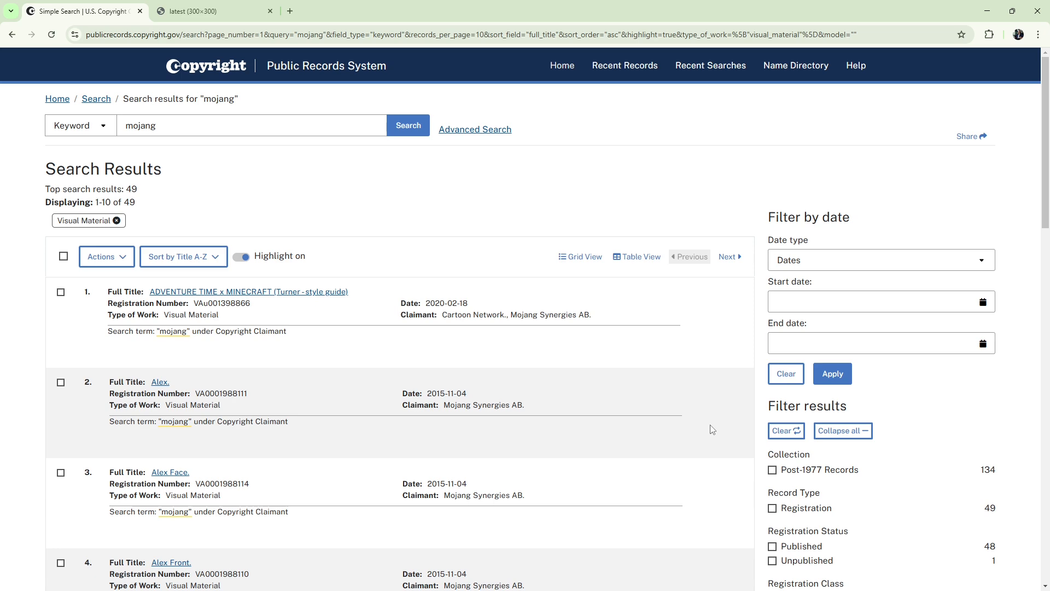
scroll(713, 428, "down", 9)
scroll(713, 428, "down", 7)
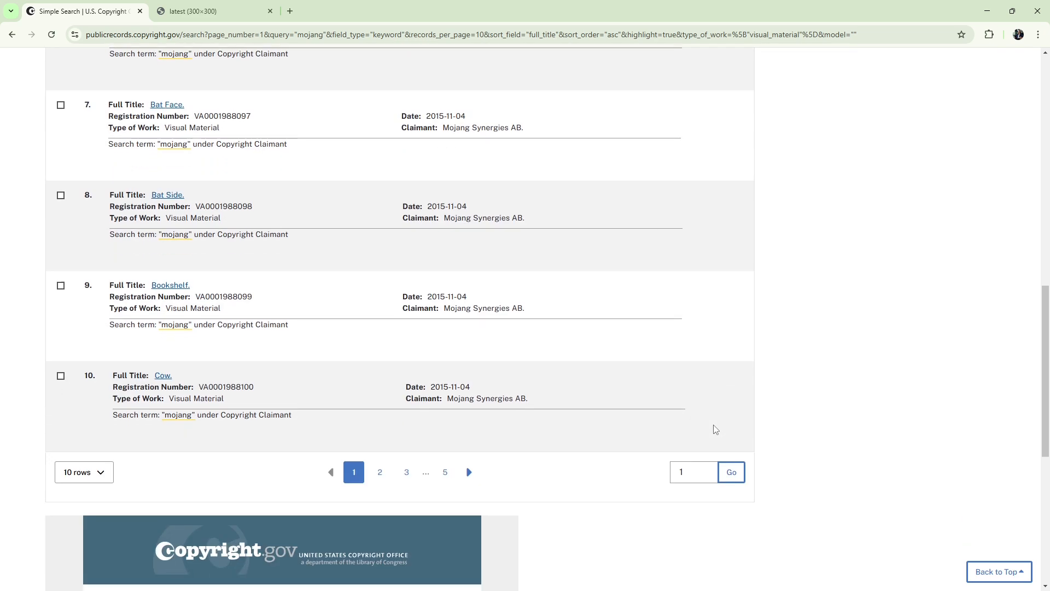
left_click(81, 337)
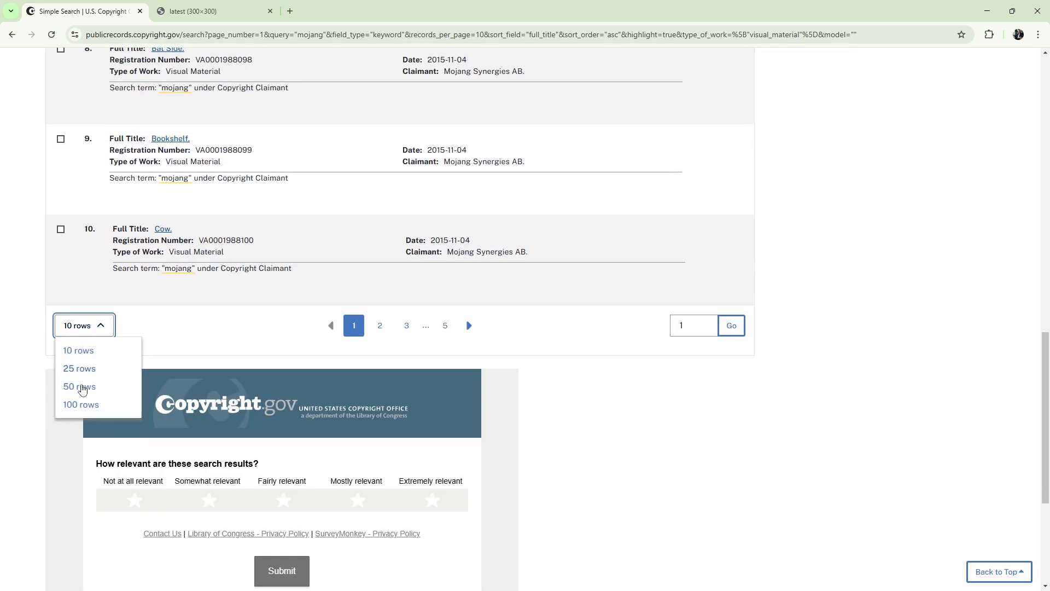
left_click(126, 406)
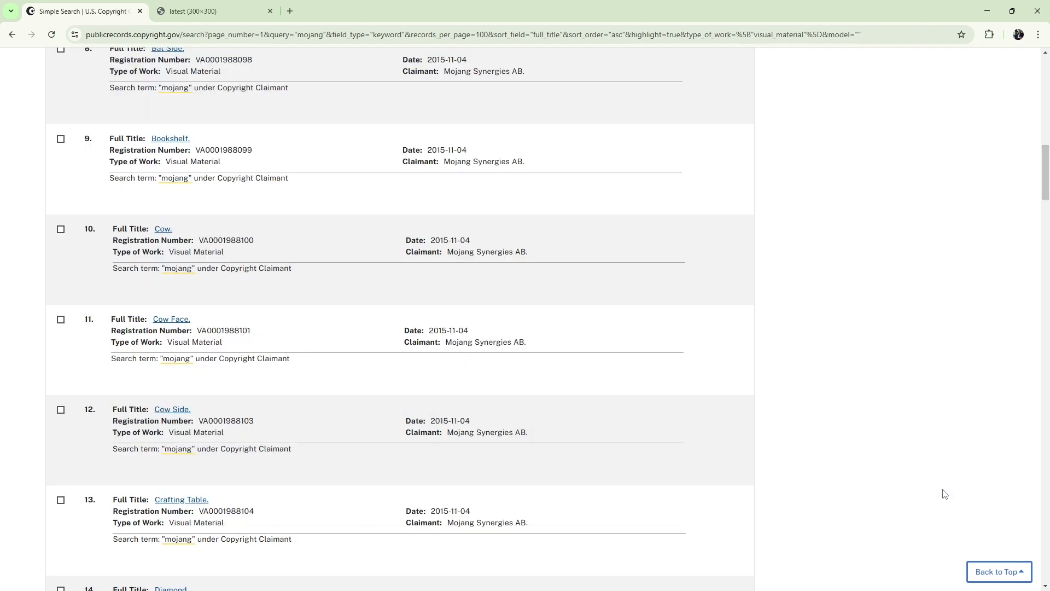
Step: Examine the alphabetical list of registered visual works, from the cow records down through the spider and squid records
scroll(944, 494, "down", 12)
scroll(945, 494, "up", 7)
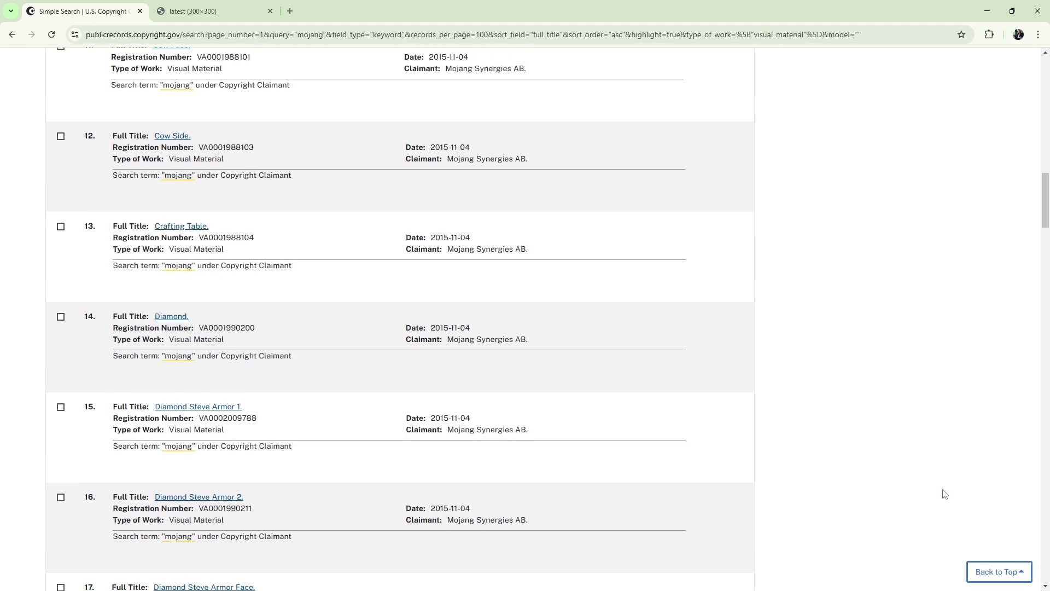
scroll(945, 494, "down", 15)
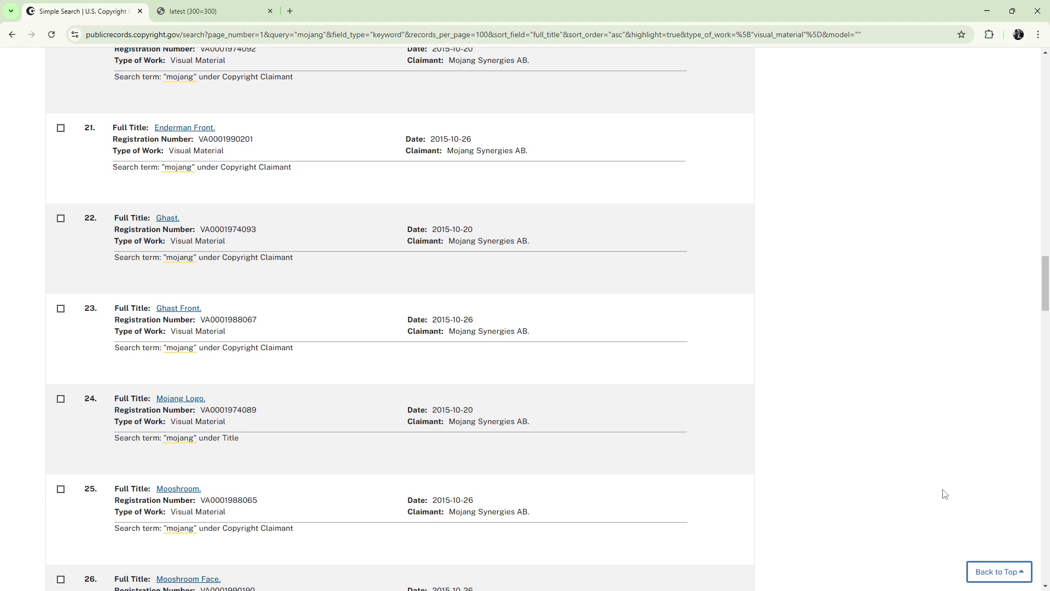
scroll(945, 494, "down", 11)
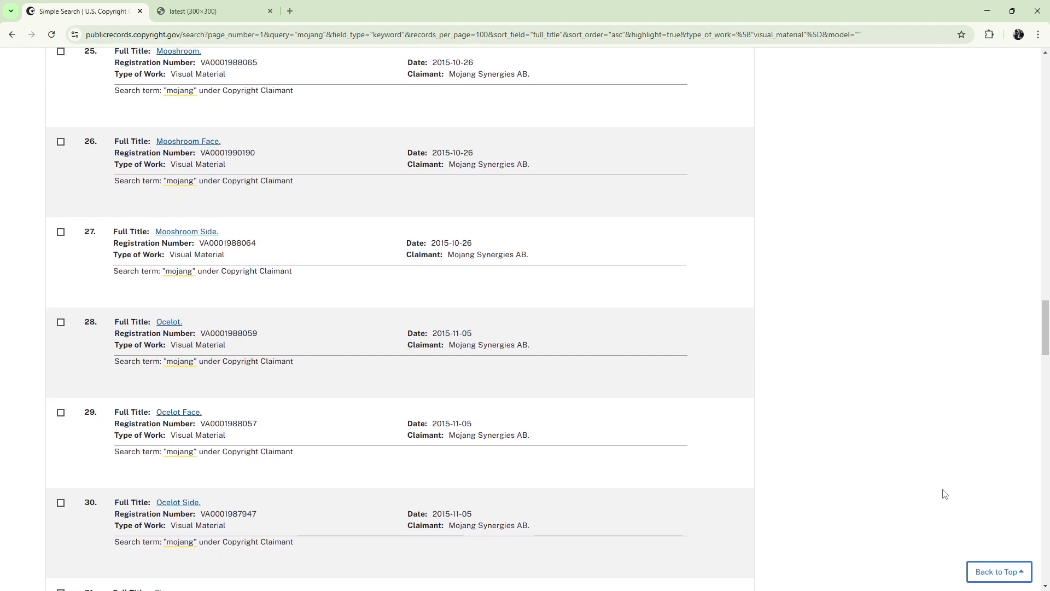
scroll(945, 494, "down", 4)
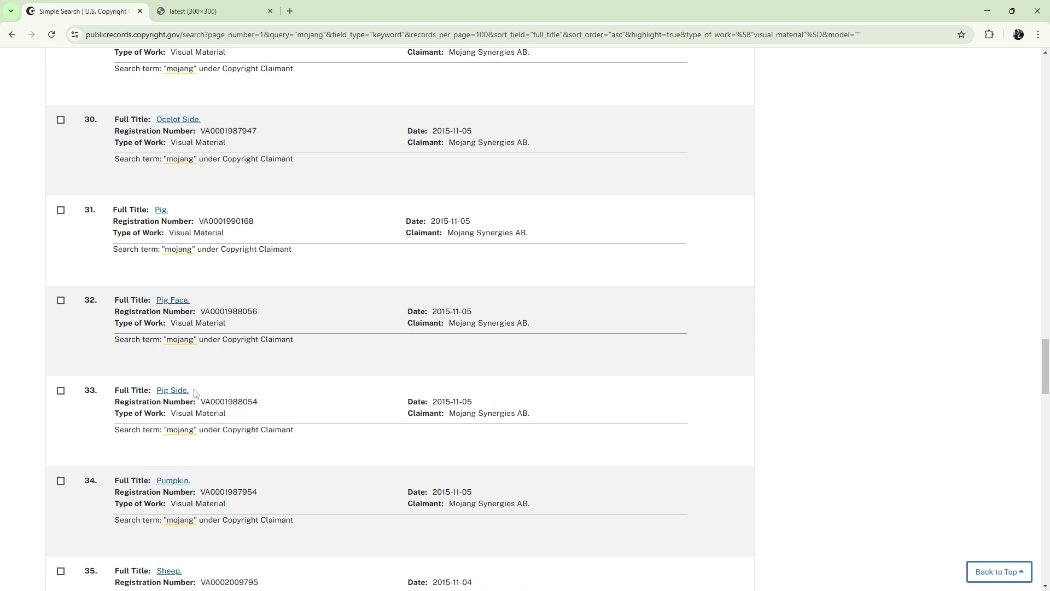
scroll(254, 391, "up", 2)
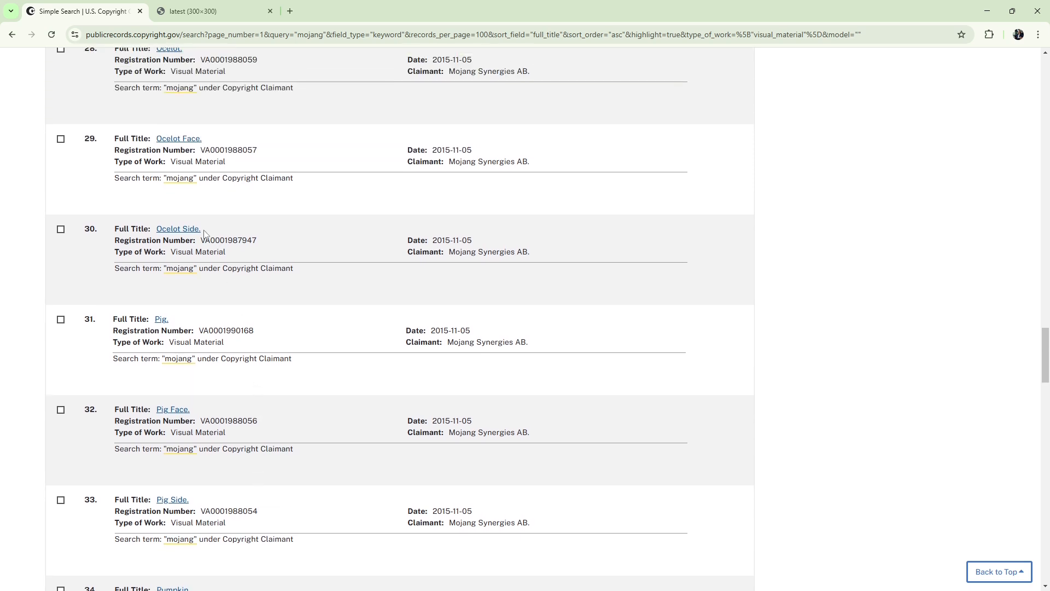
scroll(207, 234, "up", 3)
scroll(223, 249, "up", 1)
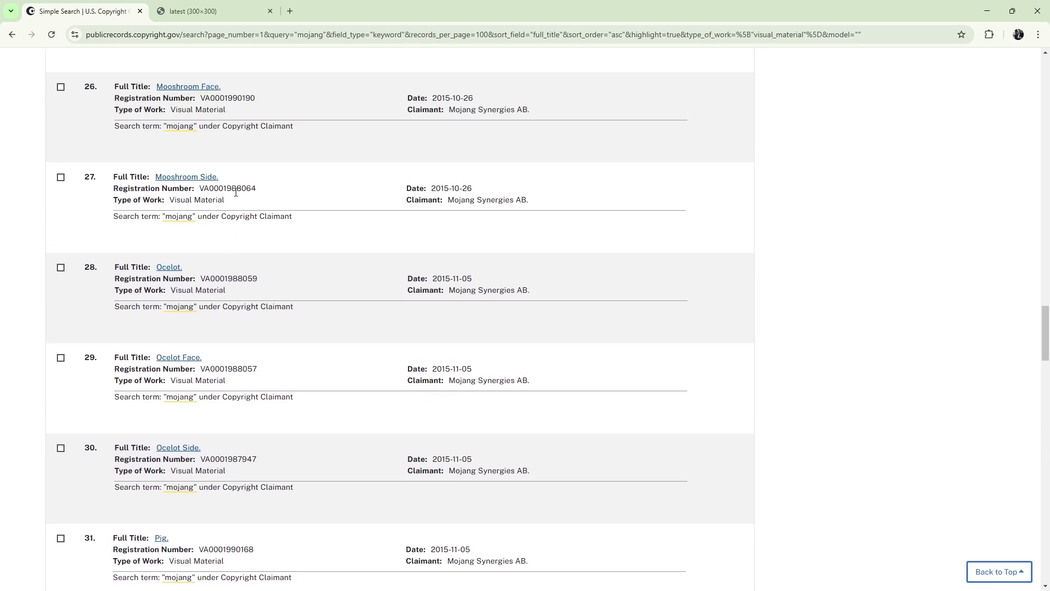
scroll(258, 237, "up", 1)
scroll(285, 283, "down", 9)
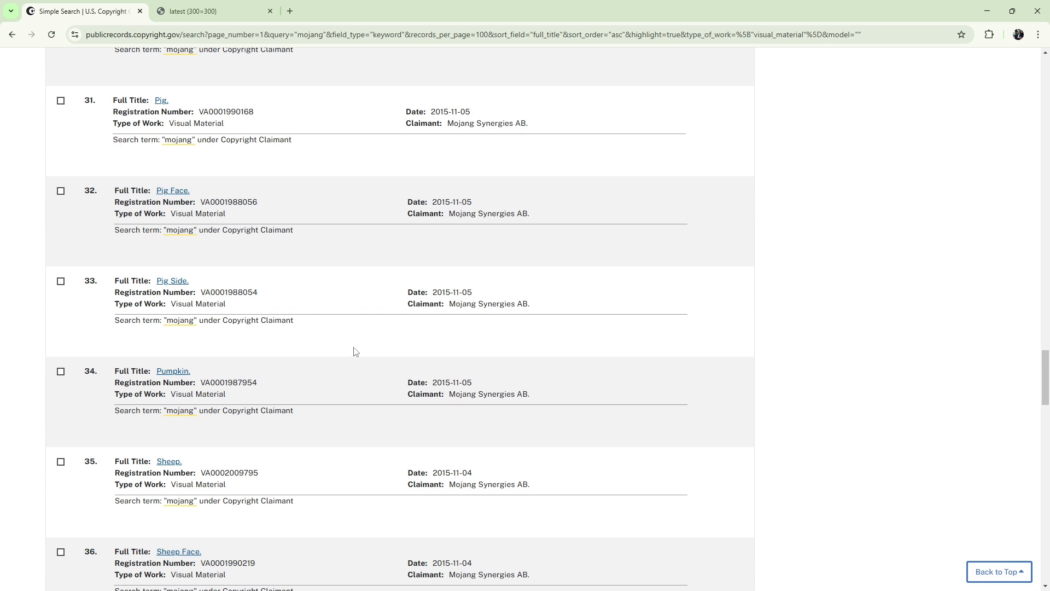
scroll(348, 396, "down", 4)
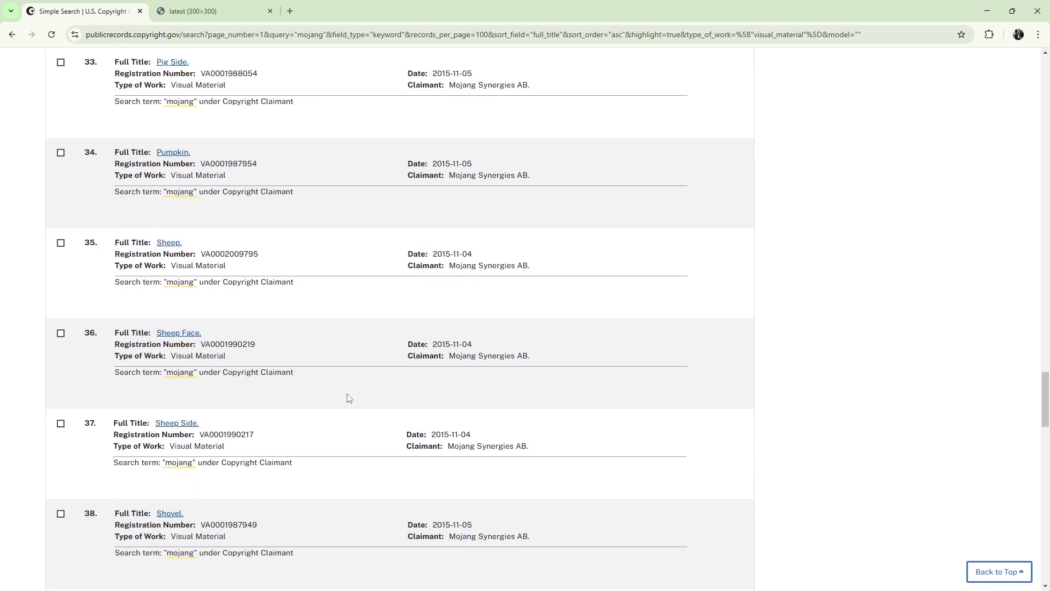
scroll(349, 398, "down", 5)
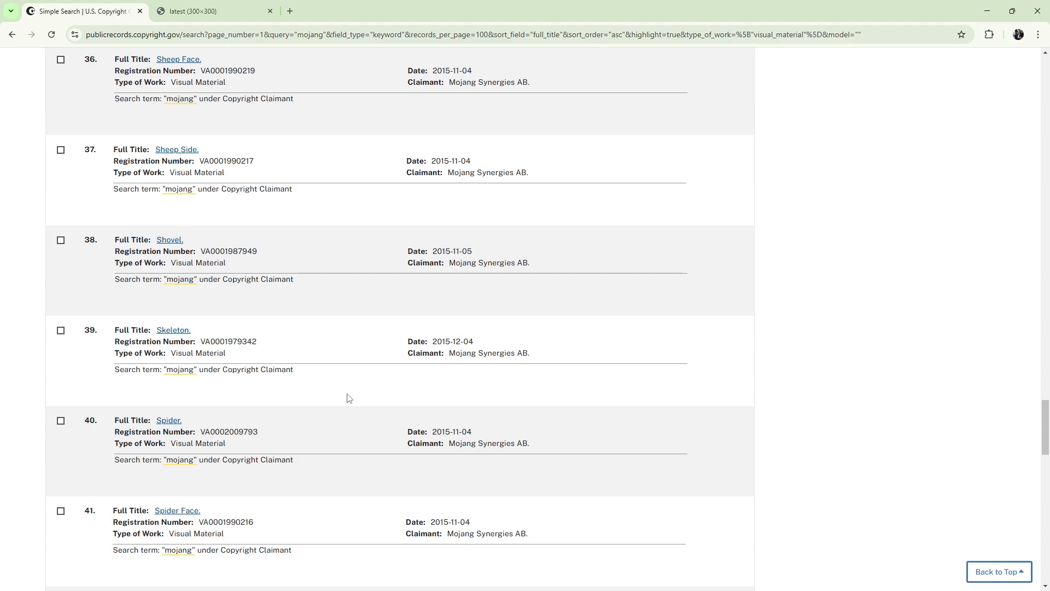
scroll(348, 398, "down", 4)
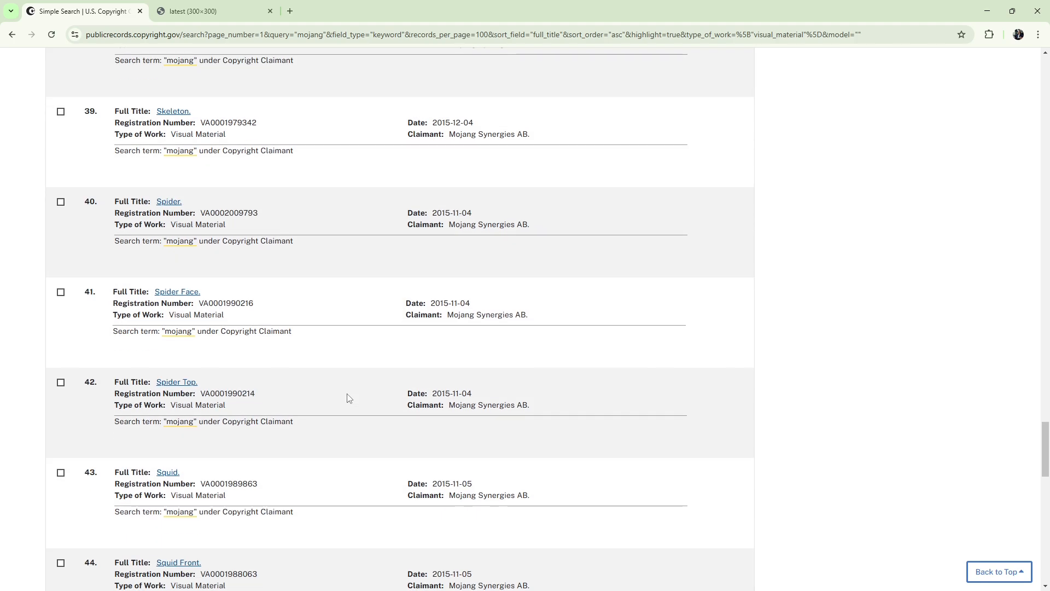
Step: Return to the earlier part of the list and review the titles from Cow through Diamond Steve Armor to Ghast
scroll(356, 394, "up", 20)
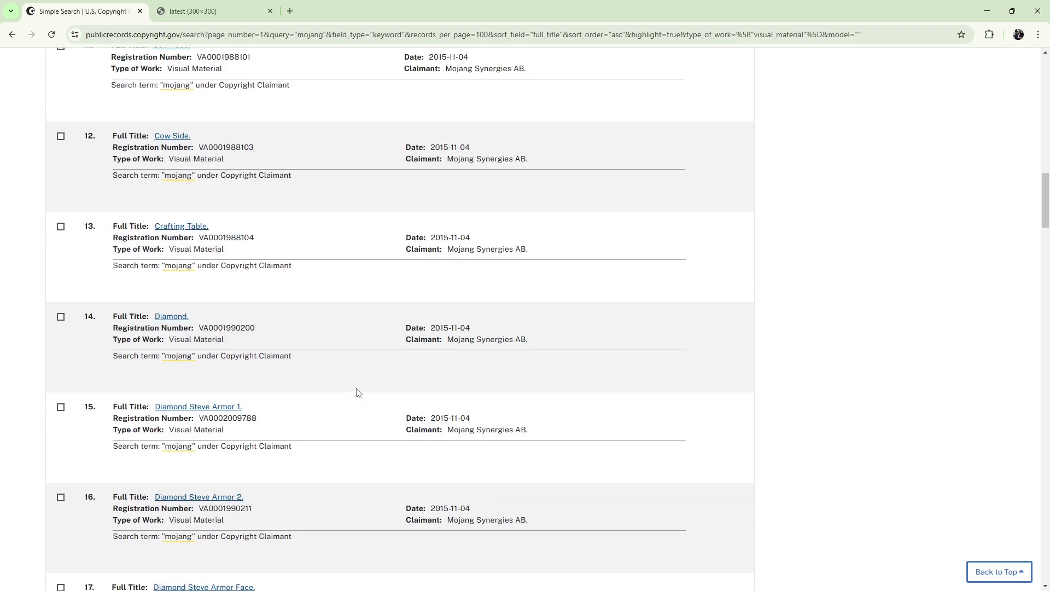
scroll(357, 393, "up", 5)
scroll(357, 393, "down", 3)
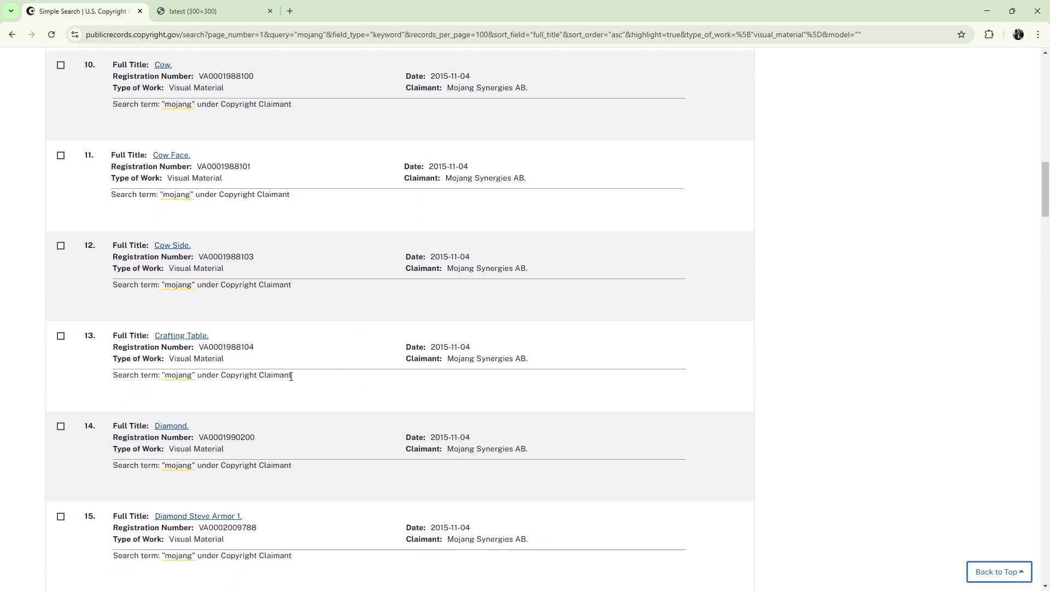
scroll(340, 402, "down", 4)
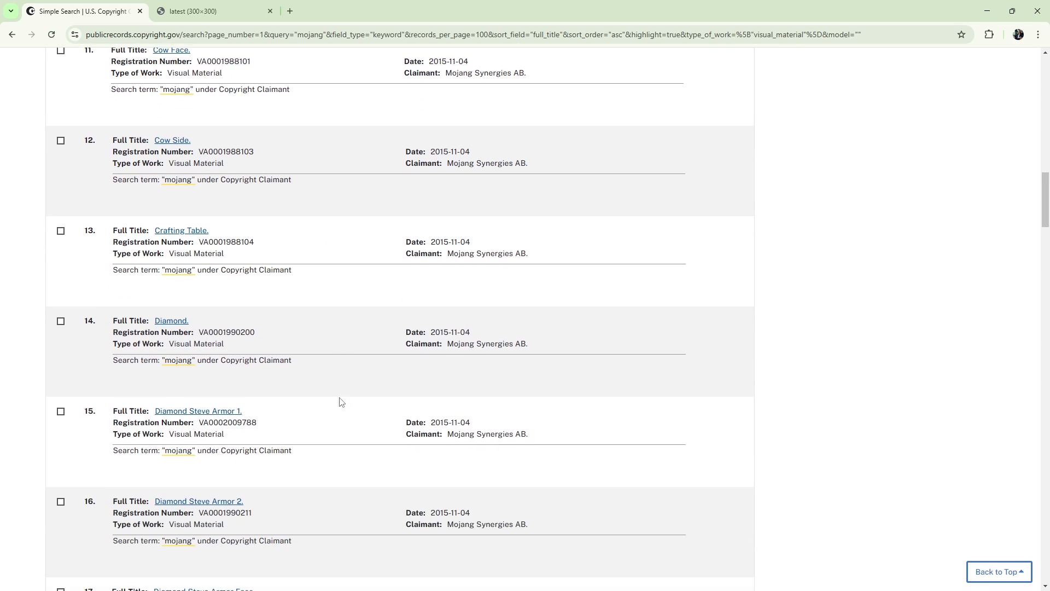
scroll(342, 403, "down", 3)
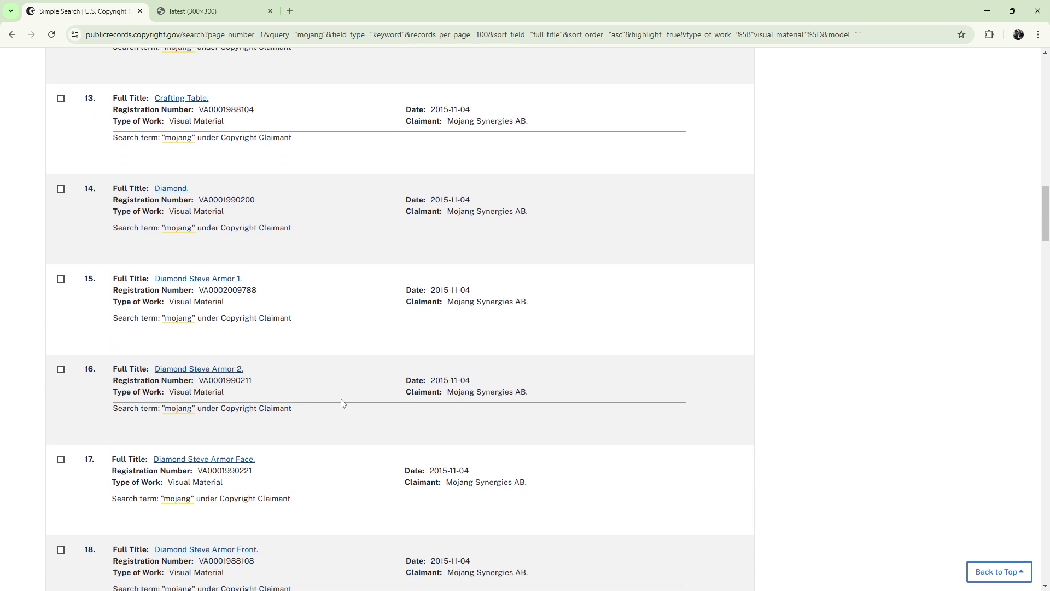
scroll(341, 403, "down", 4)
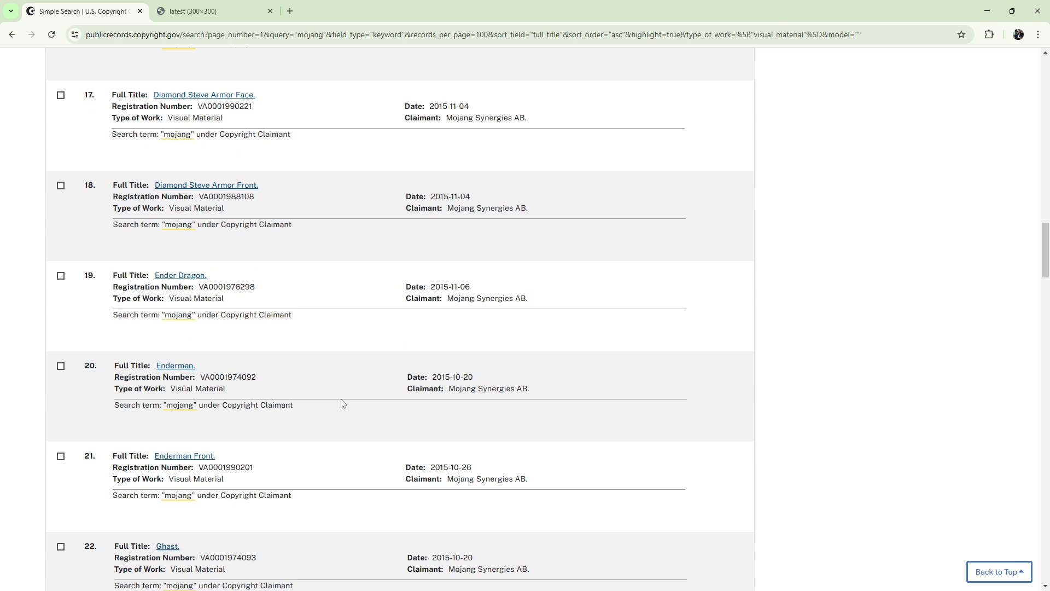
scroll(342, 403, "down", 1)
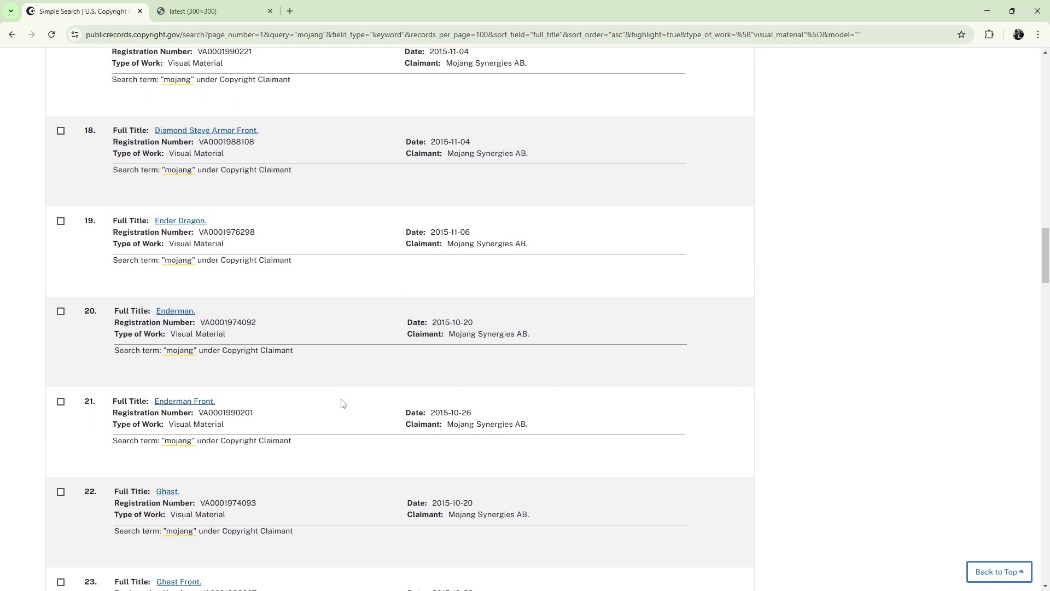
Step: Review the titles from Enderman Front to Mooshroom, return to the start of the results and view the latest (300×300) image
scroll(342, 404, "down", 5)
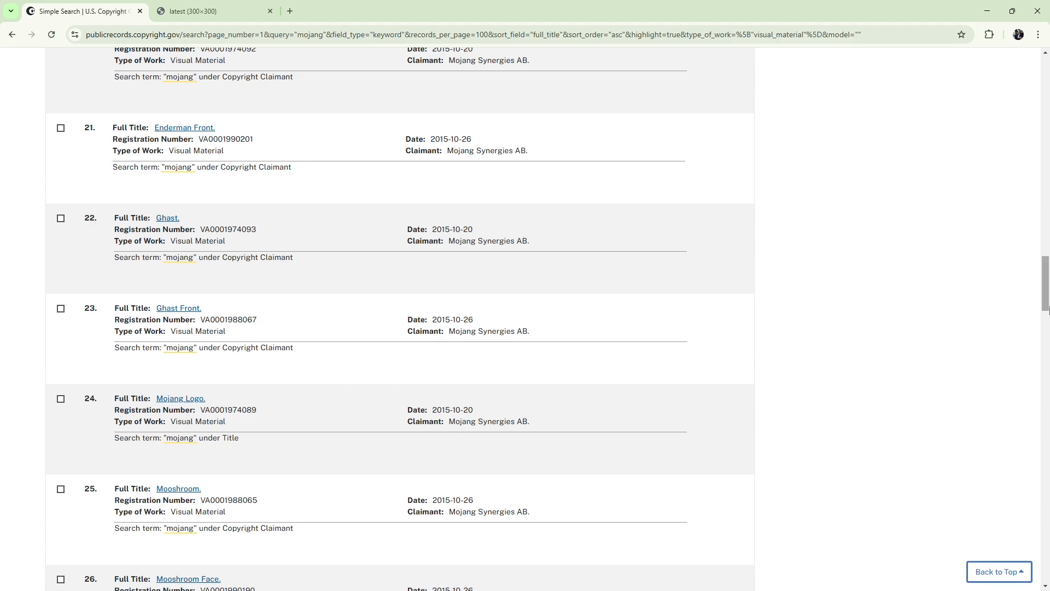
left_click_drag(1047, 312, 1046, 90)
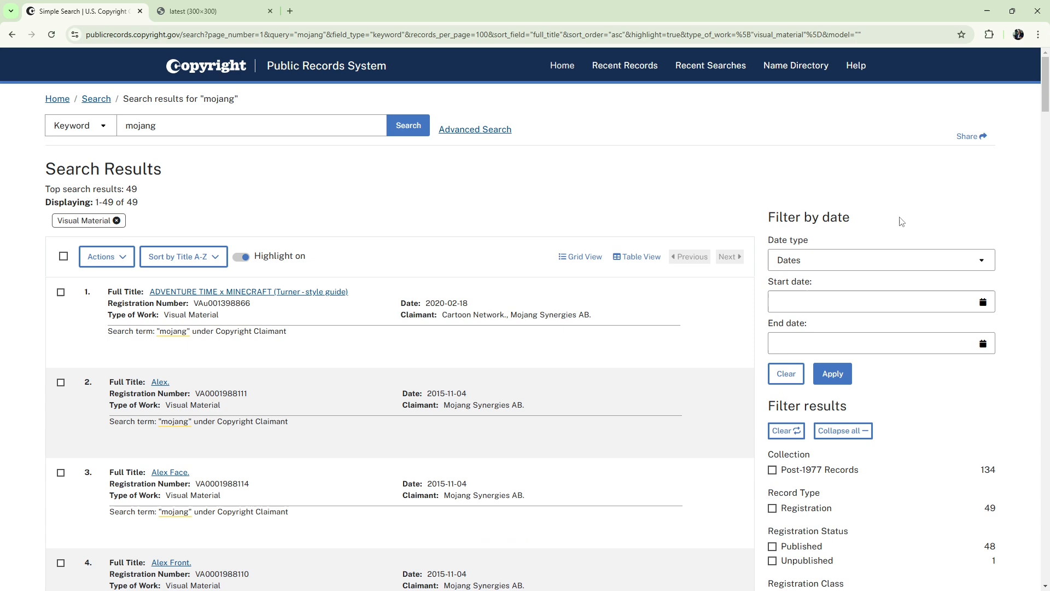
left_click(245, 16)
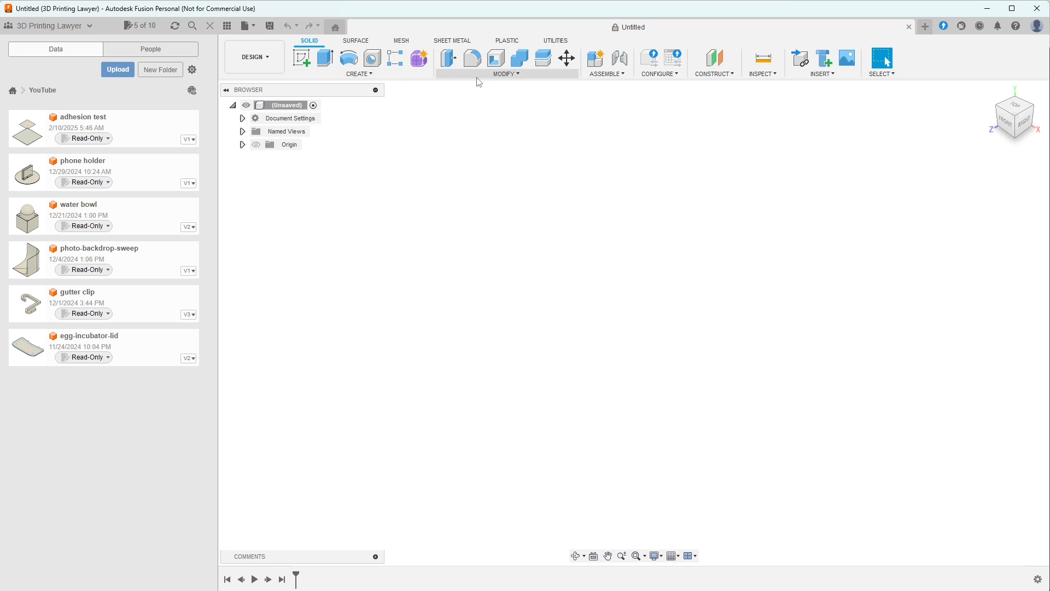
Step: In Autodesk Fusion, pin the Change Parameters command to the toolbar
left_click(514, 74)
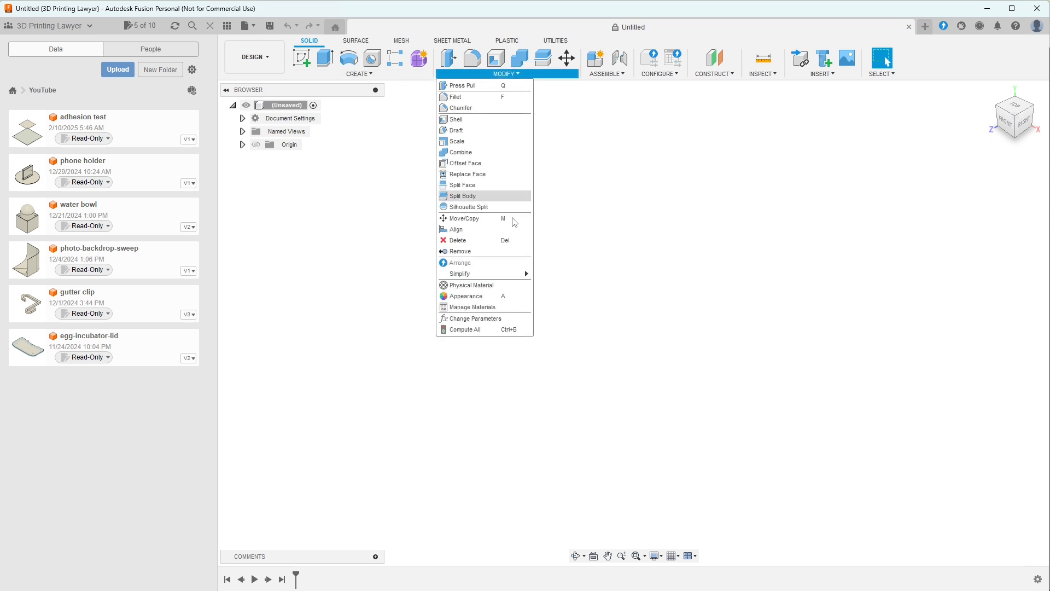
left_click(526, 319)
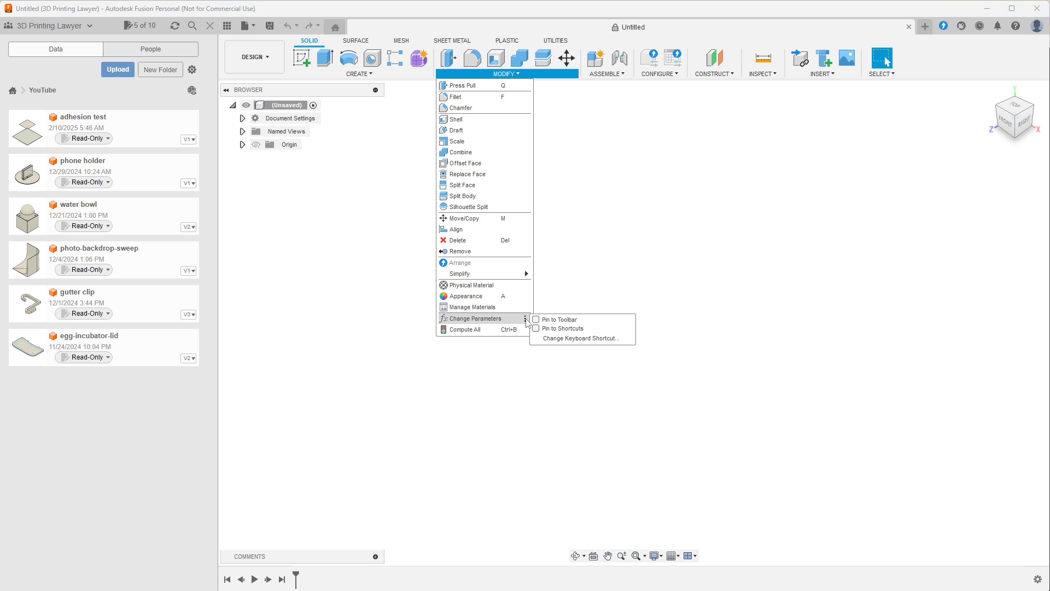
left_click(536, 320)
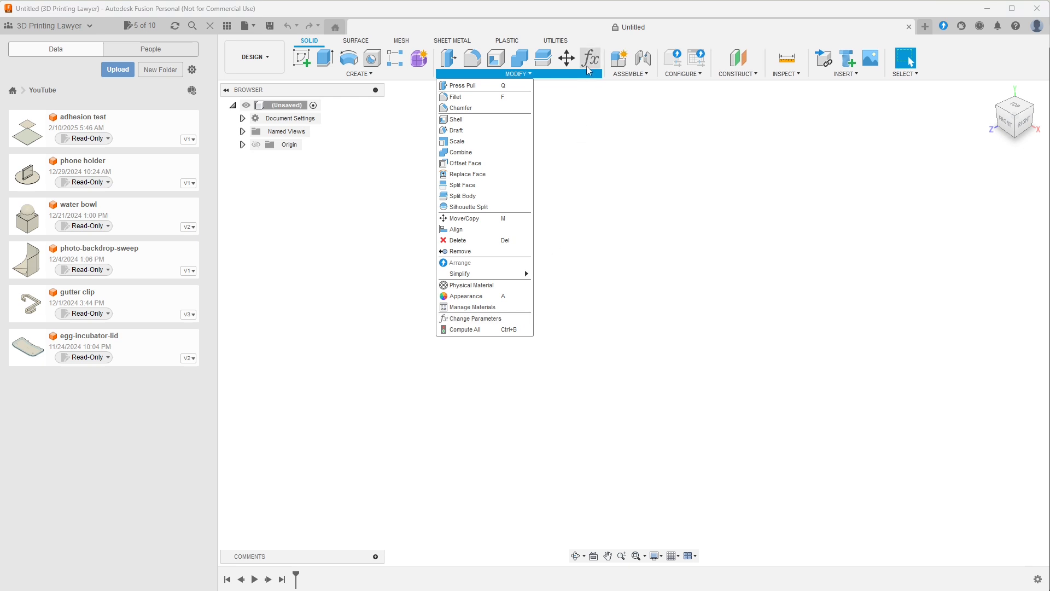
left_click(618, 190)
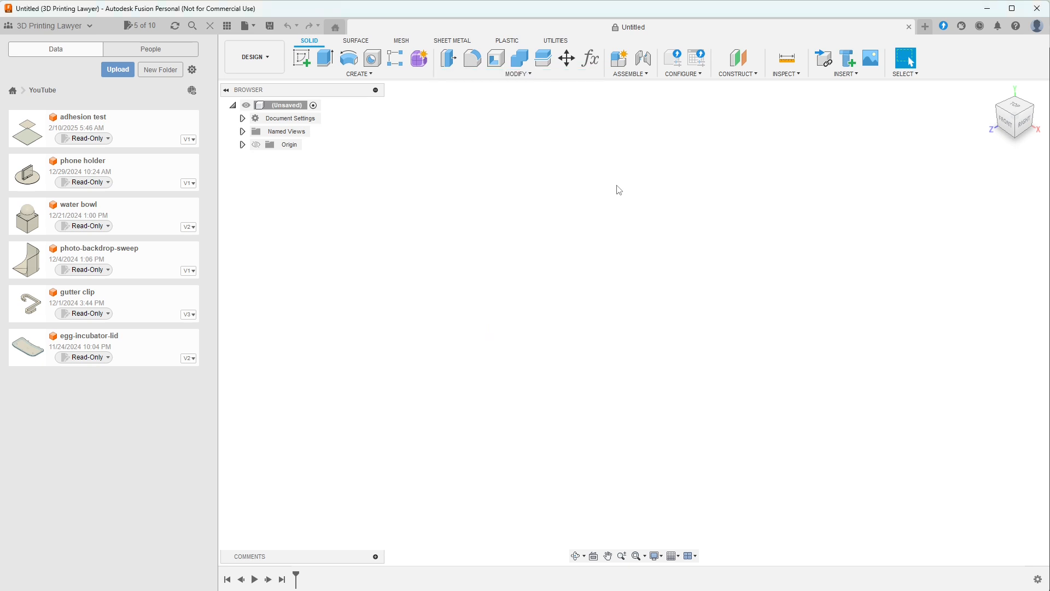
Step: Add a user parameter named tight with the expression .2 in millimetres
left_click(591, 58)
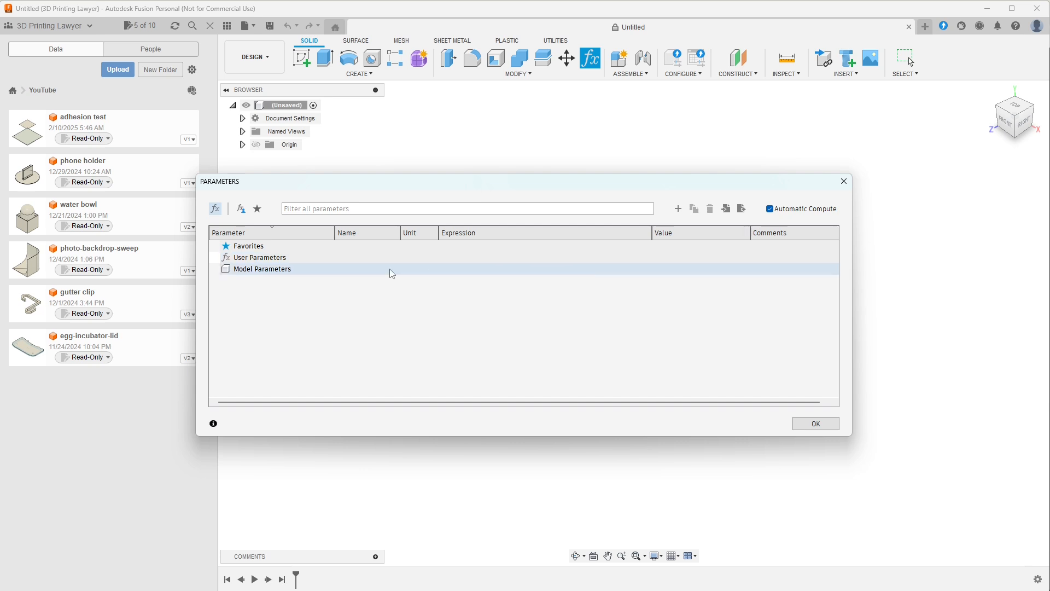
left_click(337, 260)
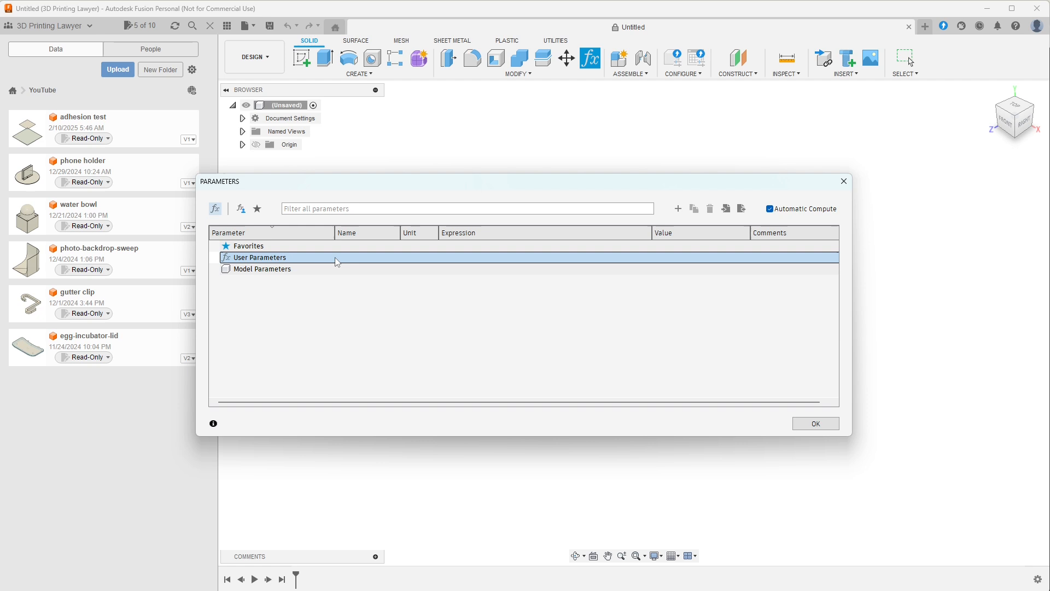
left_click(679, 209)
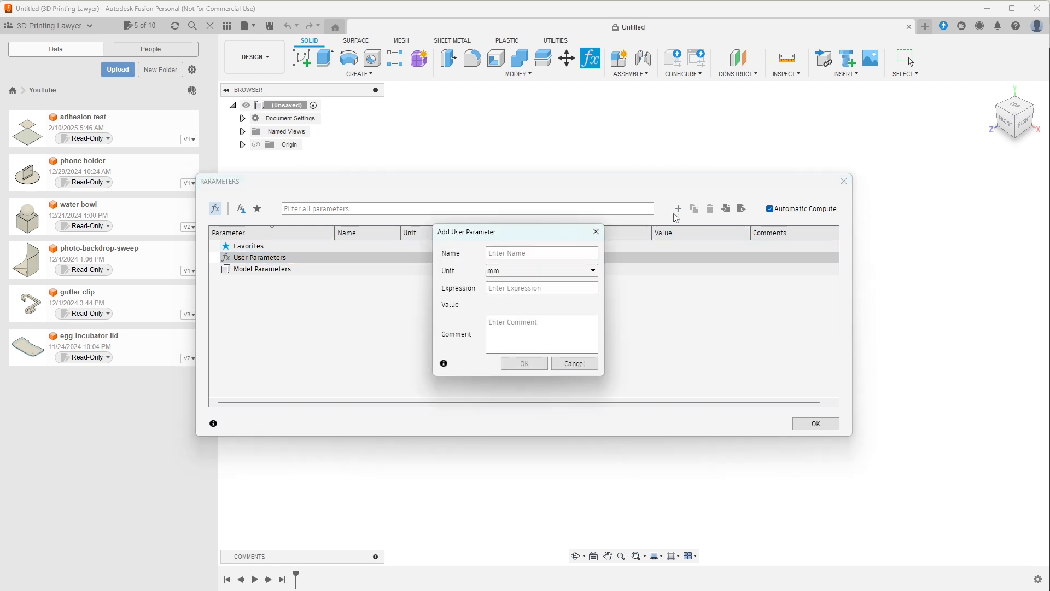
type("tight")
type(".2")
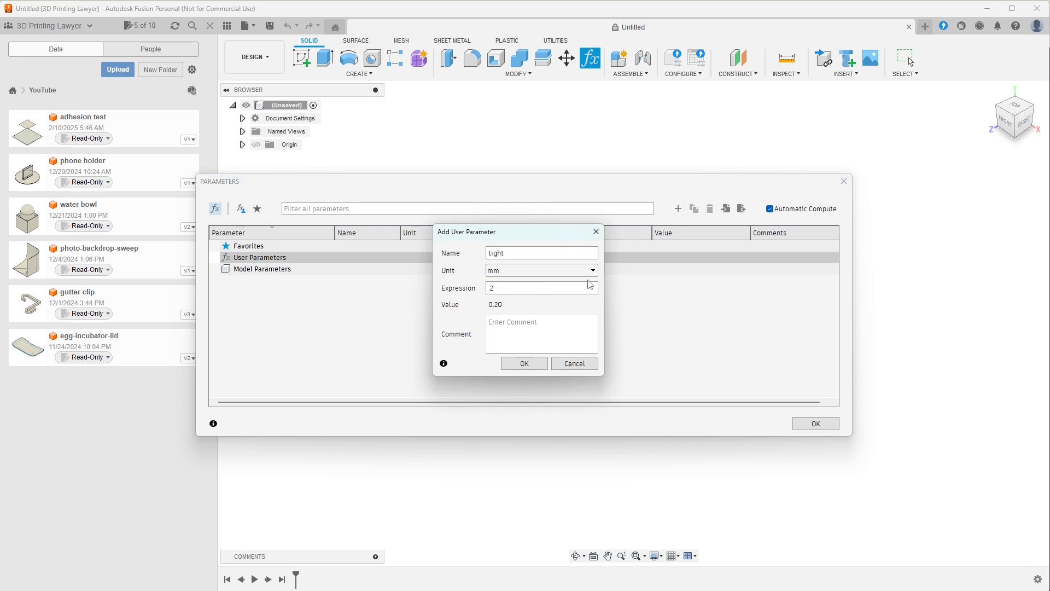
left_click(524, 364)
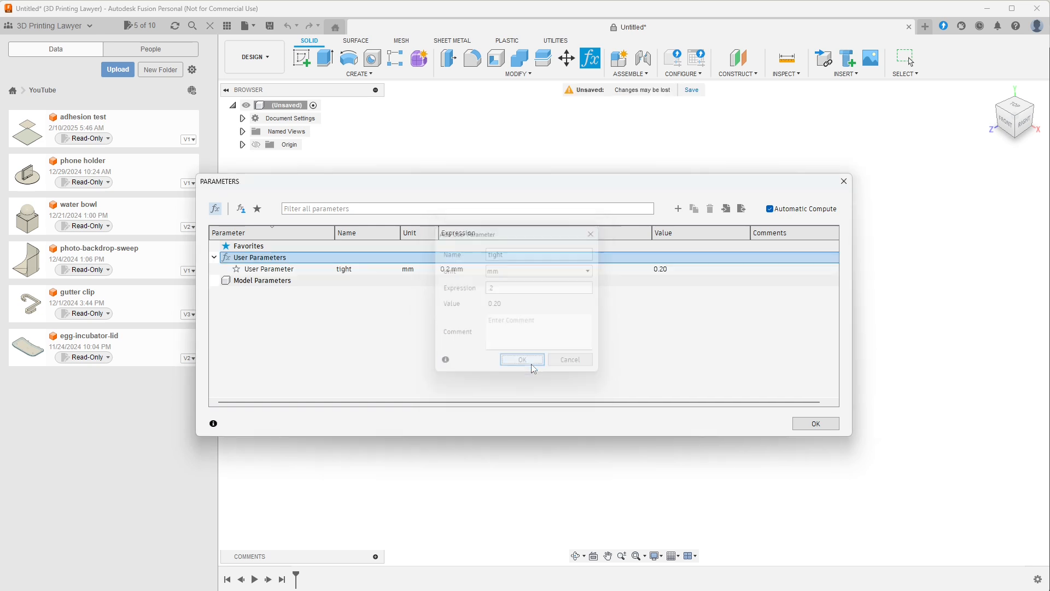
Step: Add a user parameter named loose with the expression .3 in millimetres
left_click(679, 208)
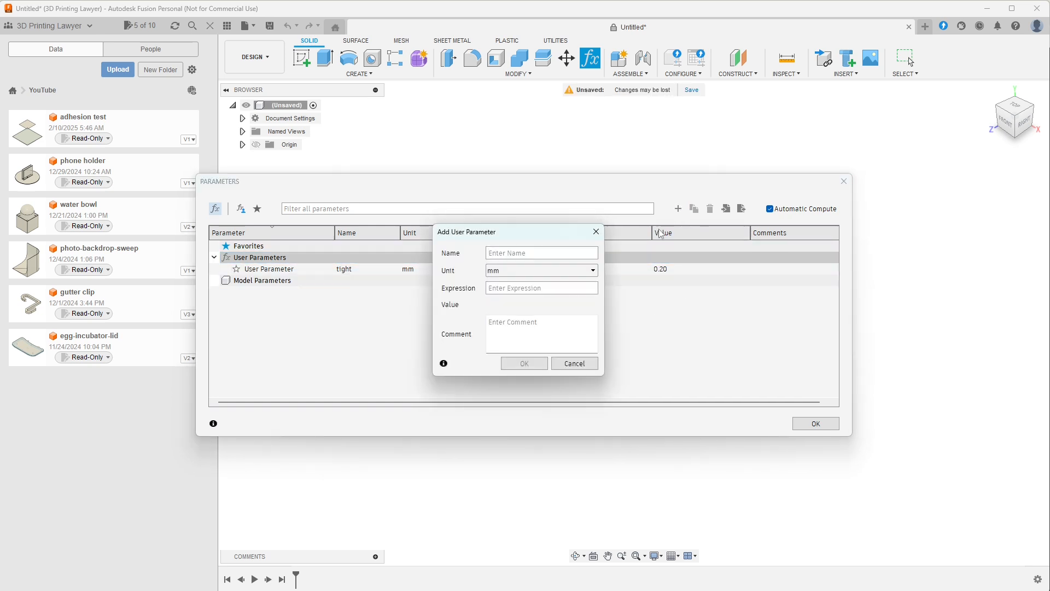
type("loose")
left_click(579, 284)
type(".3")
left_click(524, 364)
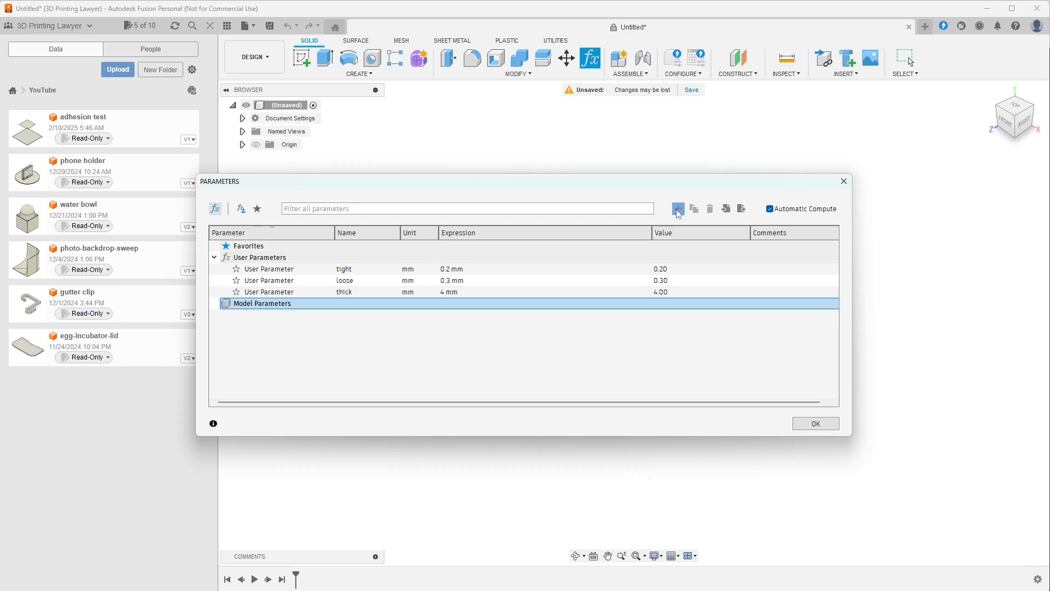
Step: Add a user parameter named w with the value 56 mm and the comment "width of cards"
left_click(678, 210)
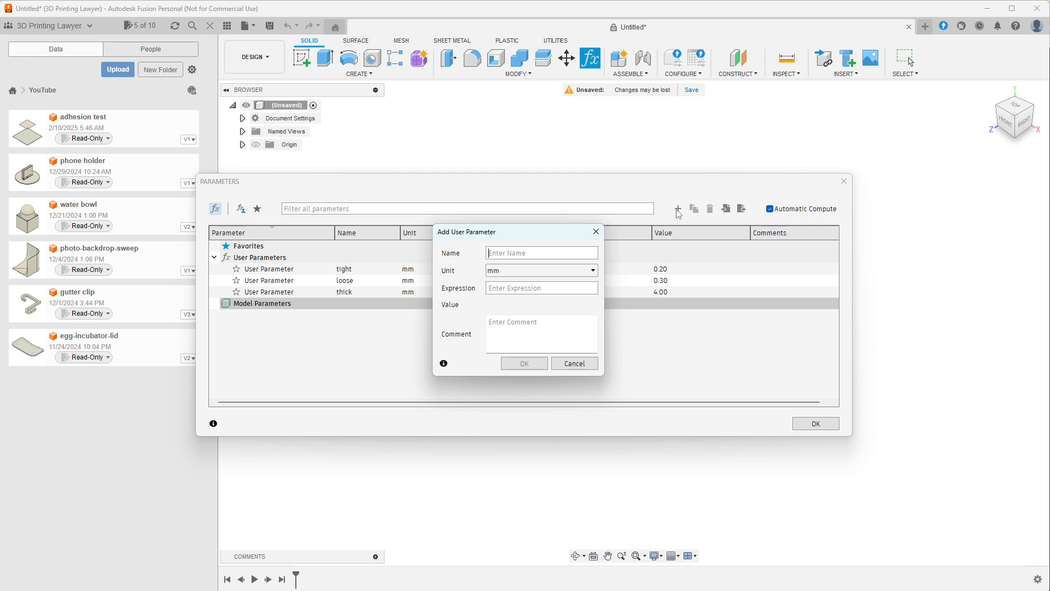
type("56")
key("BackSpace")
key("BackSpace")
type("w")
key("Tab")
type("56")
left_click(560, 318)
type("width of ca")
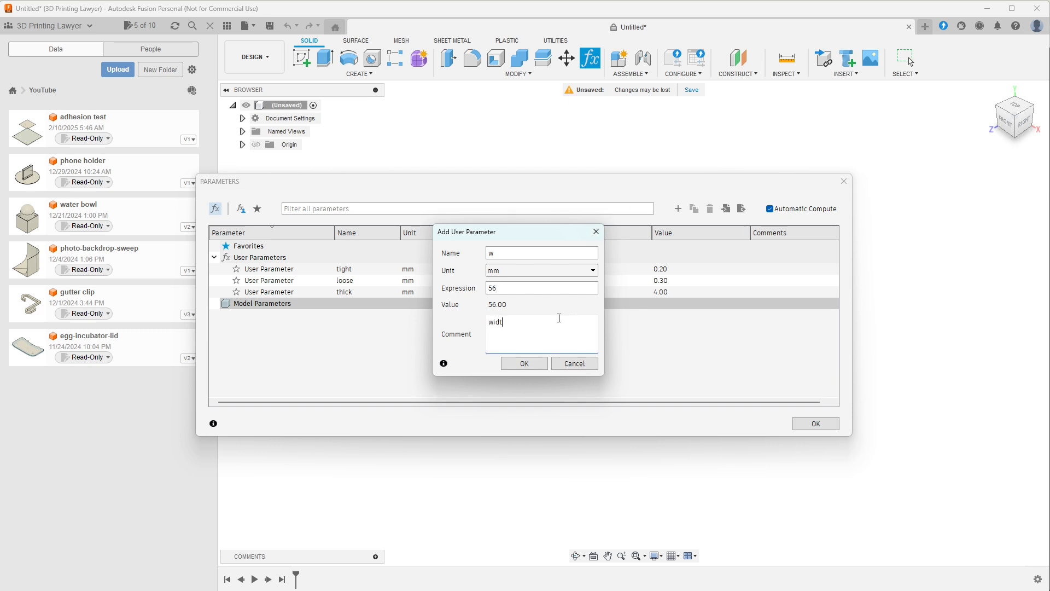
type("rds")
left_click(525, 364)
Step: Add a user parameter named h with the value 87.1 mm and the comment "Height of cards"
left_click(678, 210)
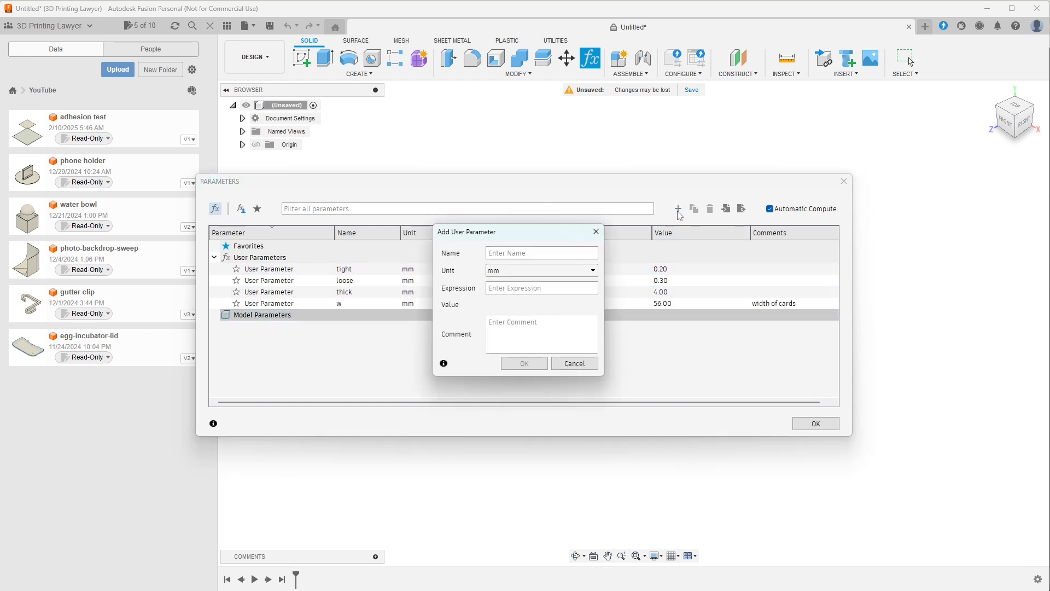
type("h")
type("7")
key("BackSpace")
type("87.1")
key("Tab")
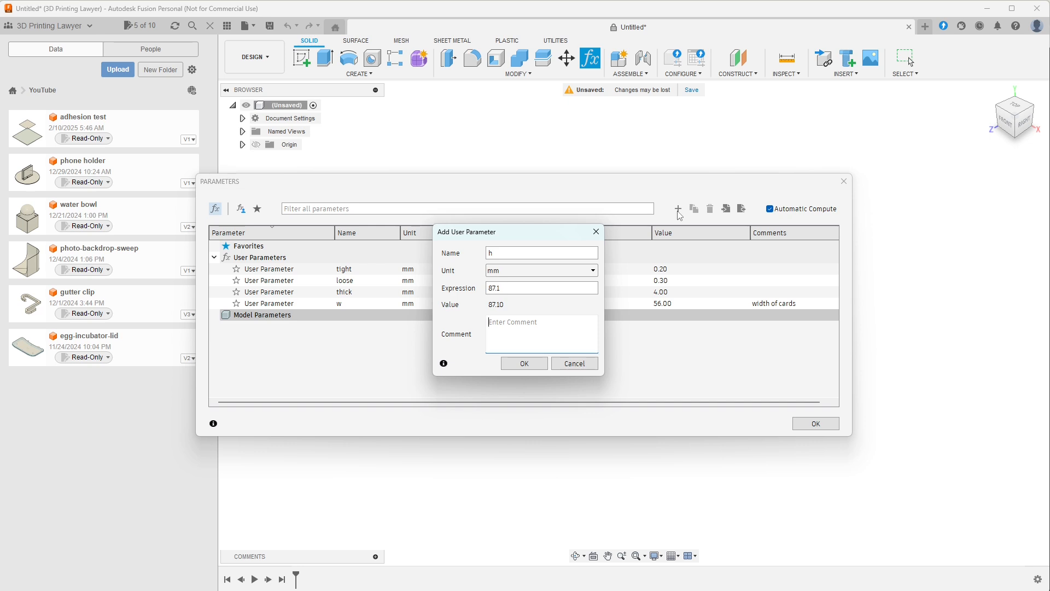
type("Height of cards")
left_click(524, 363)
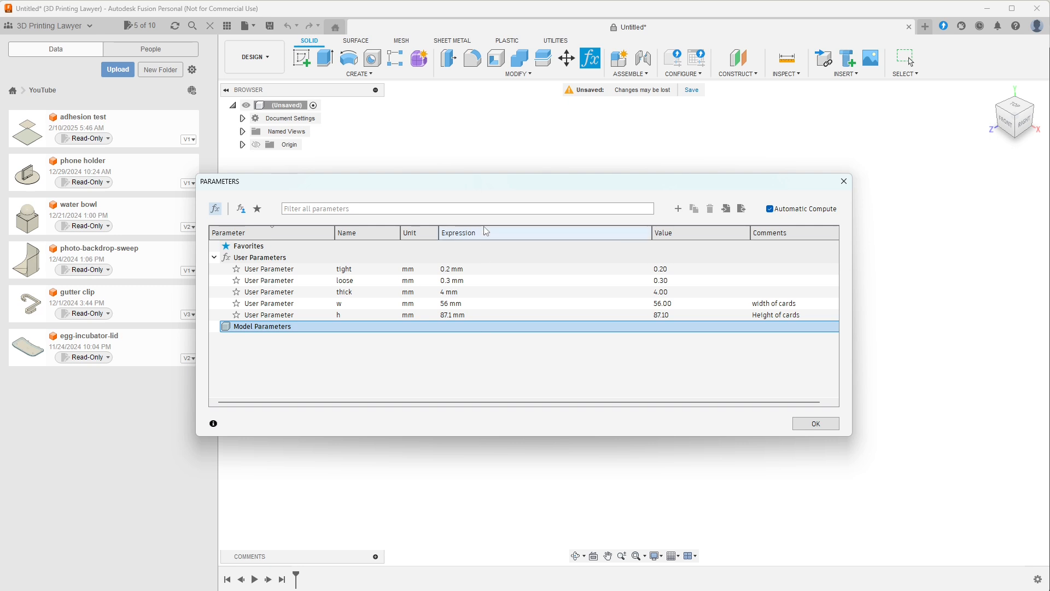
Step: Add a user parameter named t with the value 34 mm and the comment "Thickness of deck", and finish editing the parameters
left_click(679, 208)
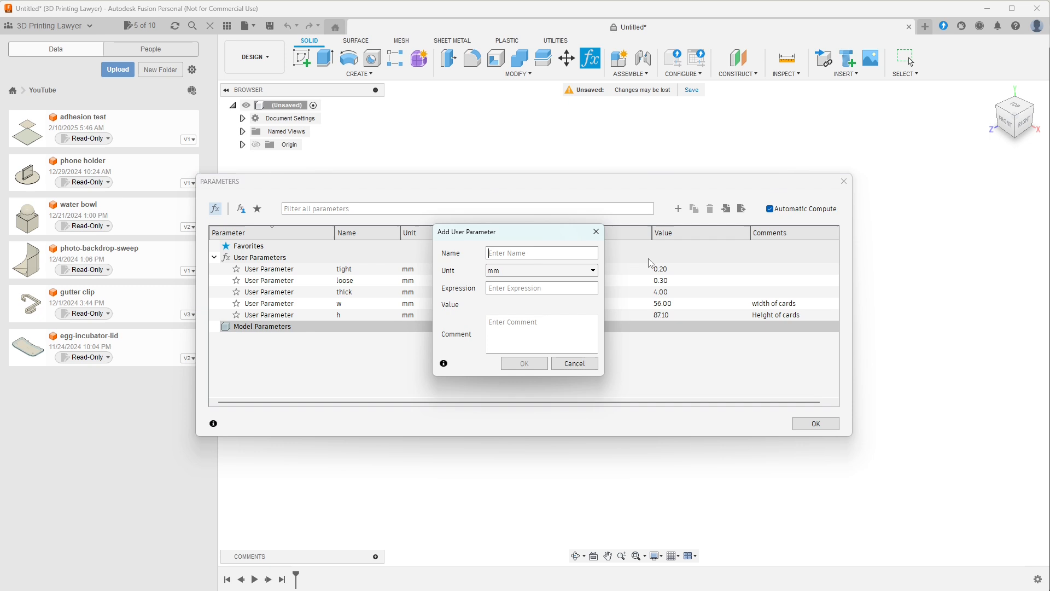
type("t")
left_click(536, 289)
type("34")
left_click(532, 325)
type("Thic")
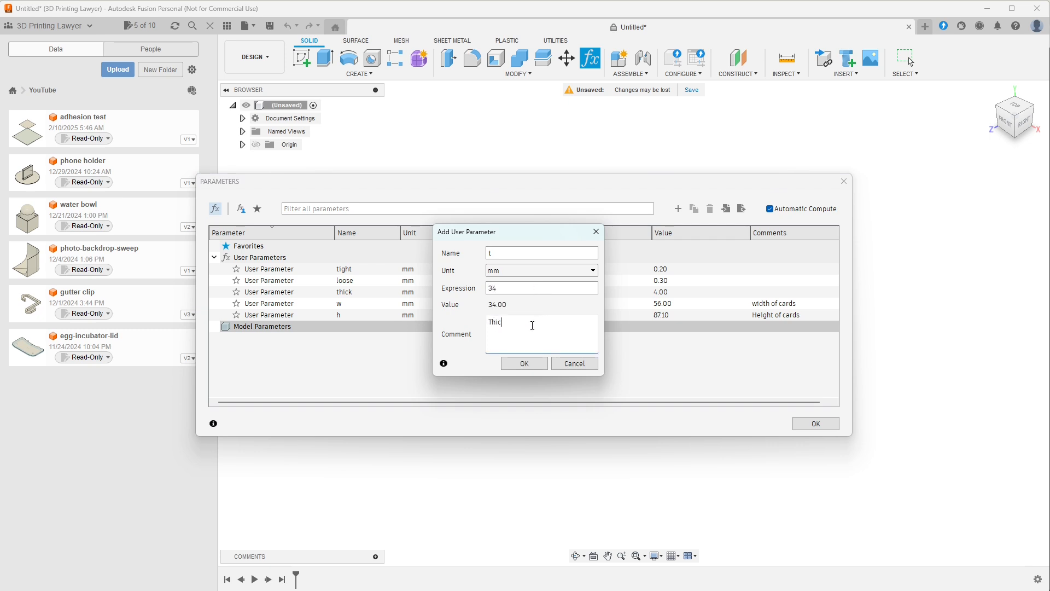
type("kness of deck")
left_click(524, 363)
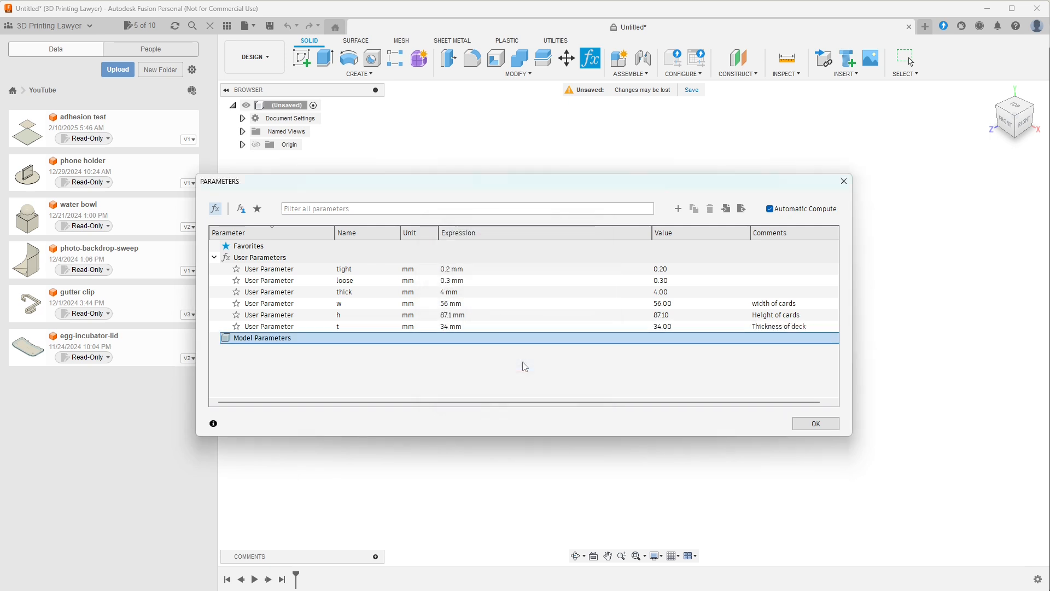
left_click(812, 424)
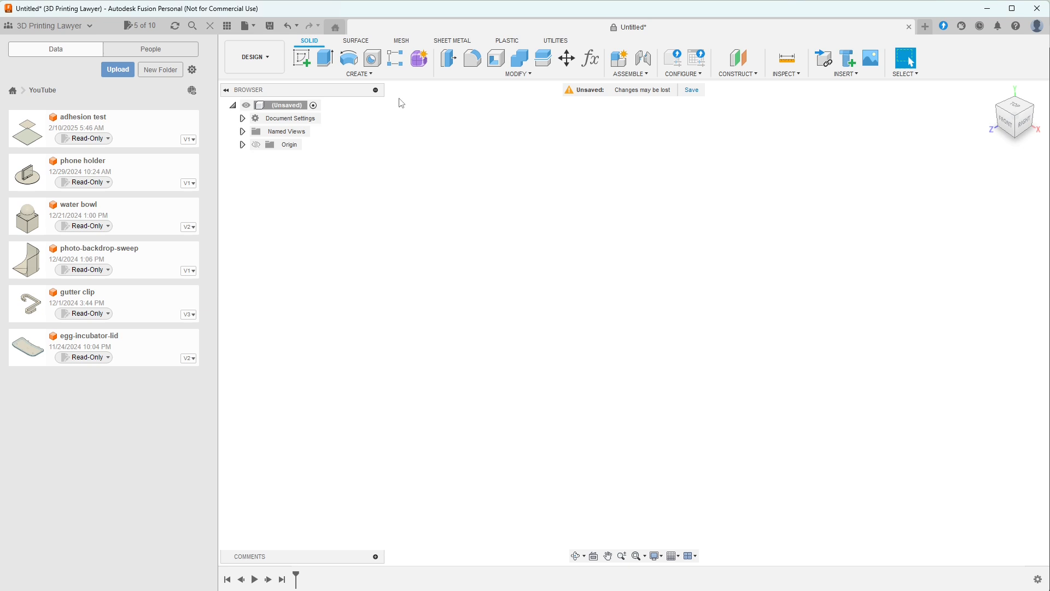
Step: Create a new sketch on the horizontal origin plane, seen from the top
left_click(361, 75)
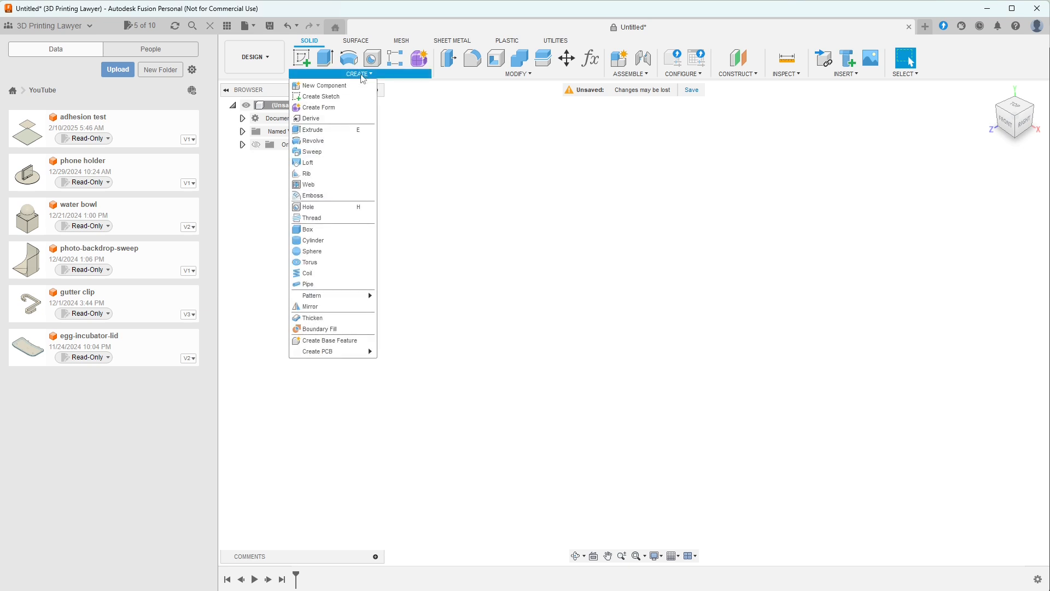
left_click(352, 97)
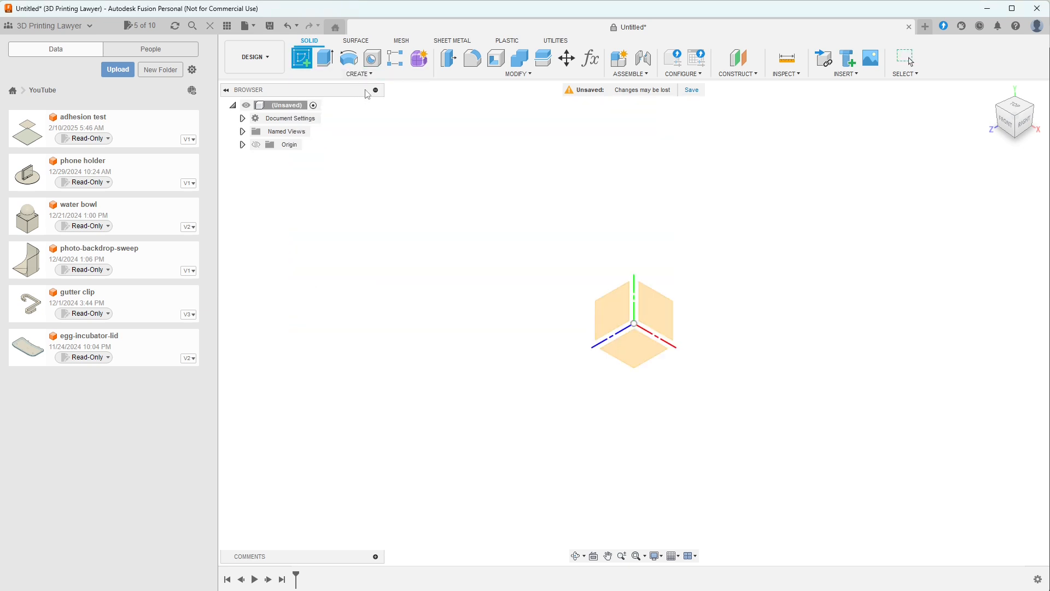
left_click(637, 346)
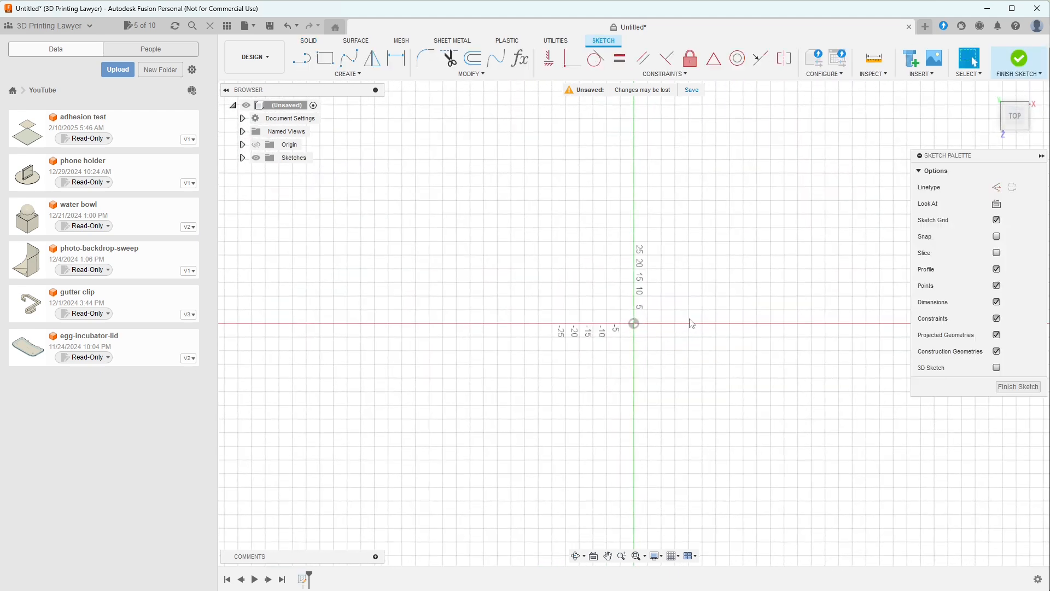
left_click(1017, 100)
left_click(1017, 100)
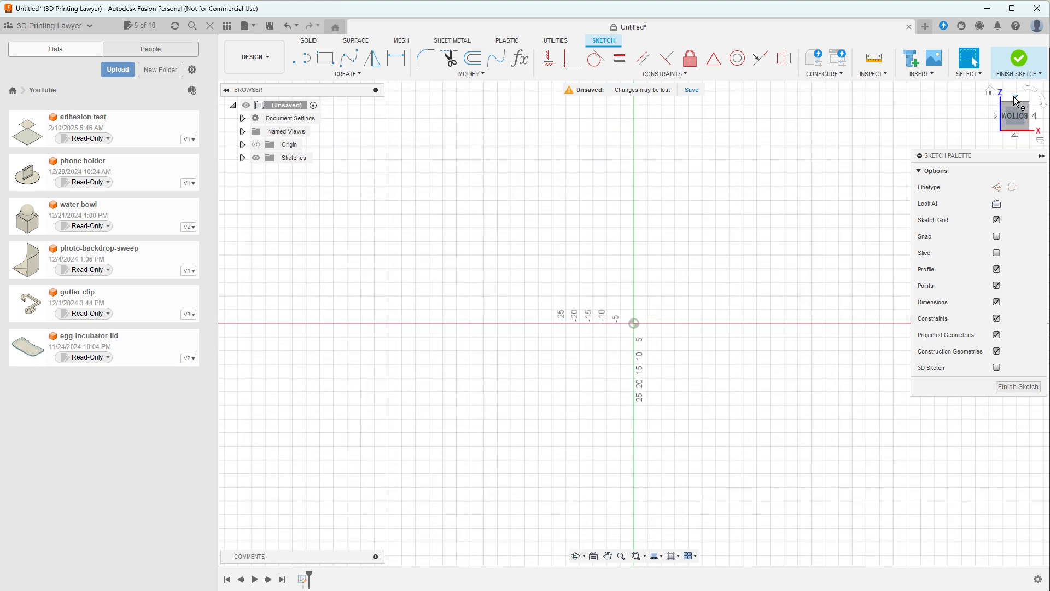
left_click(1017, 100)
left_click(1016, 101)
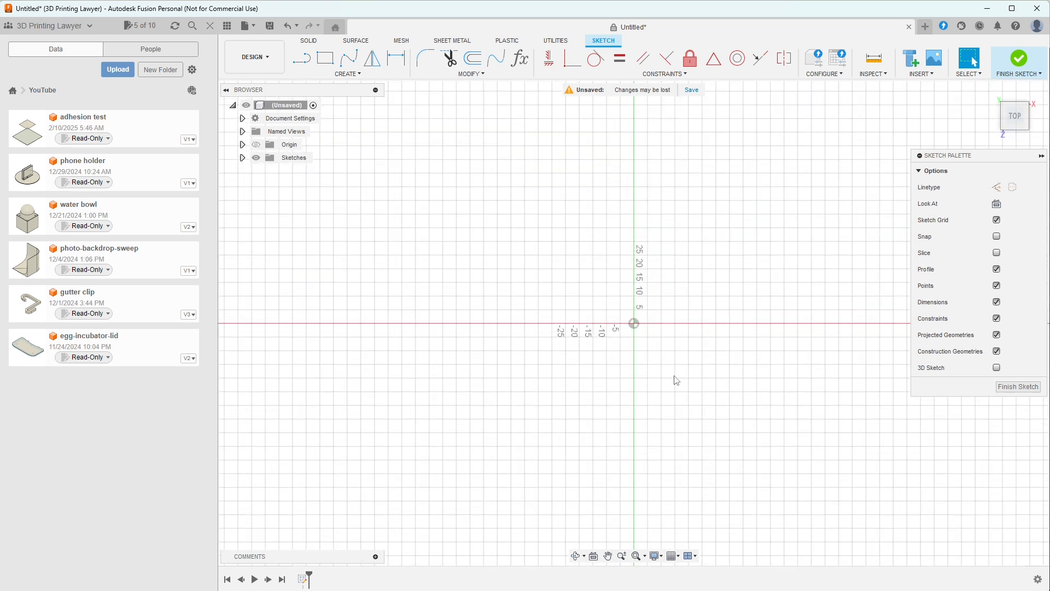
middle_click_drag(677, 380, 584, 359)
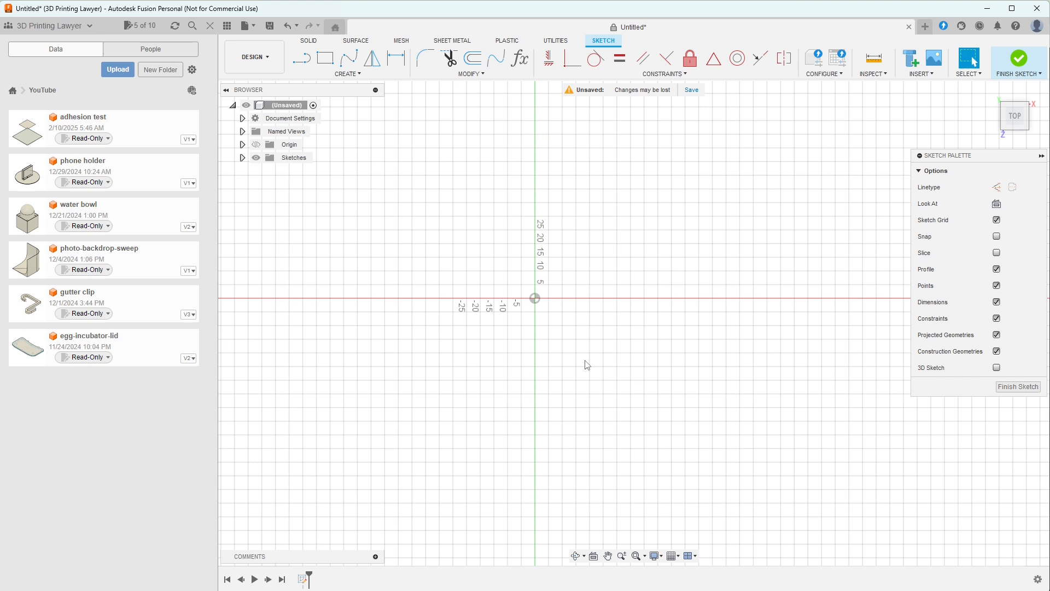
Step: Show the origin geometry and draw a center rectangle on the origin with width w and height h
left_click(335, 72)
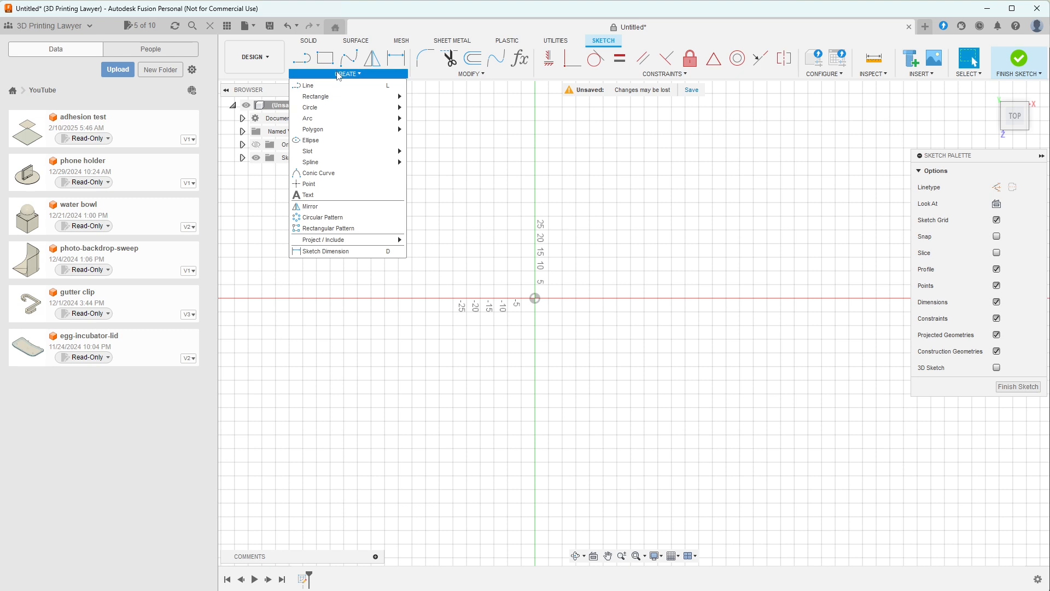
mouse_move(360, 103)
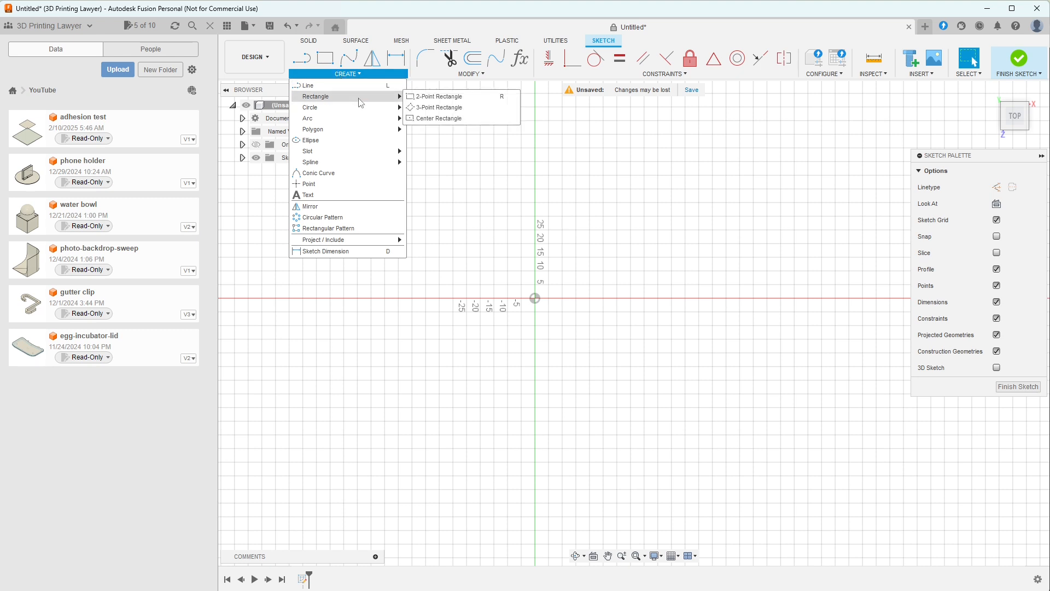
left_click(453, 119)
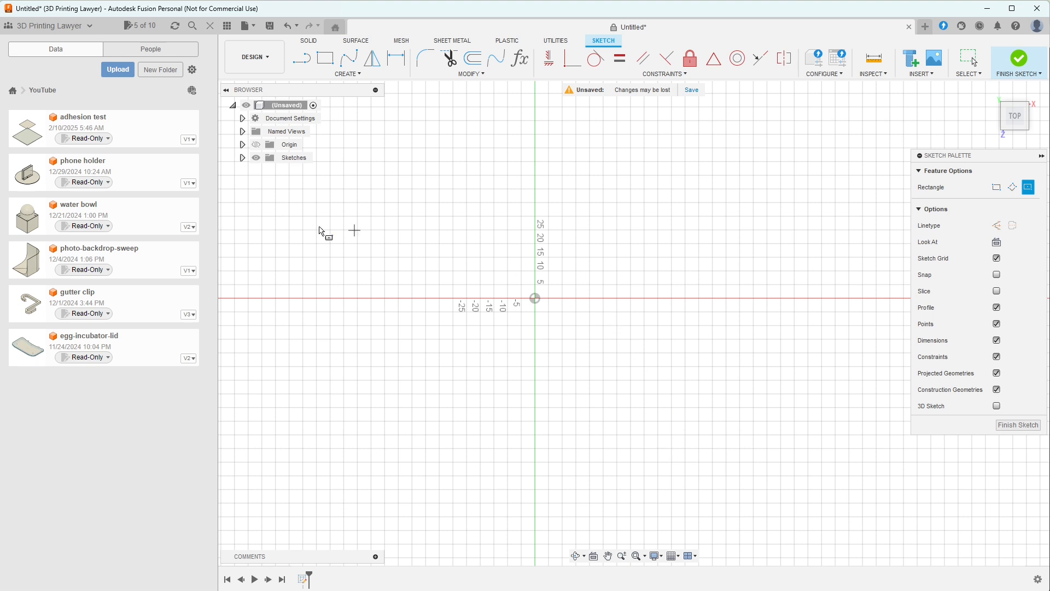
left_click(257, 145)
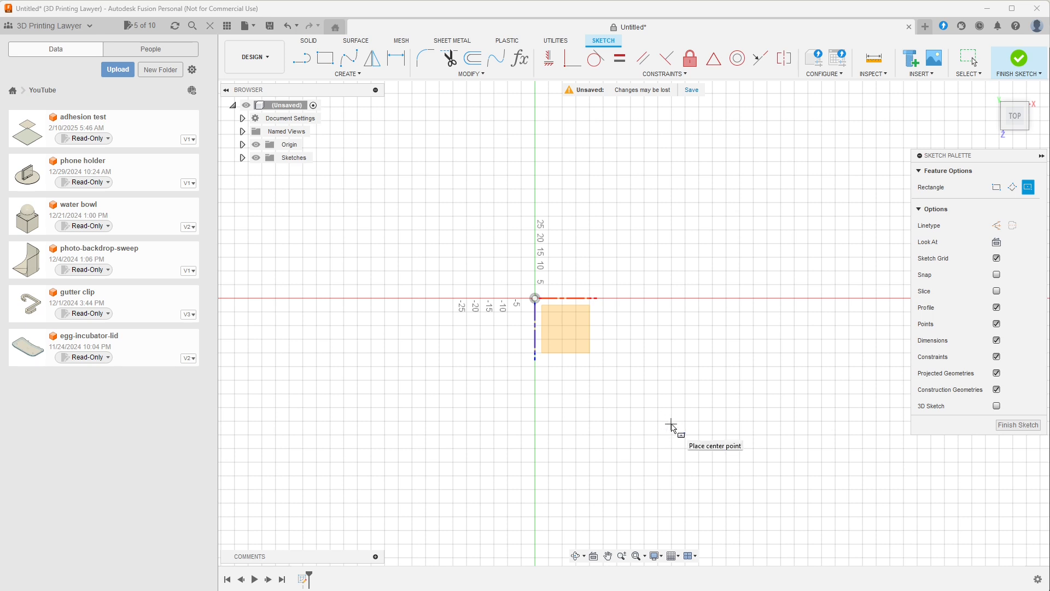
middle_click_drag(685, 440, 659, 403, "shift")
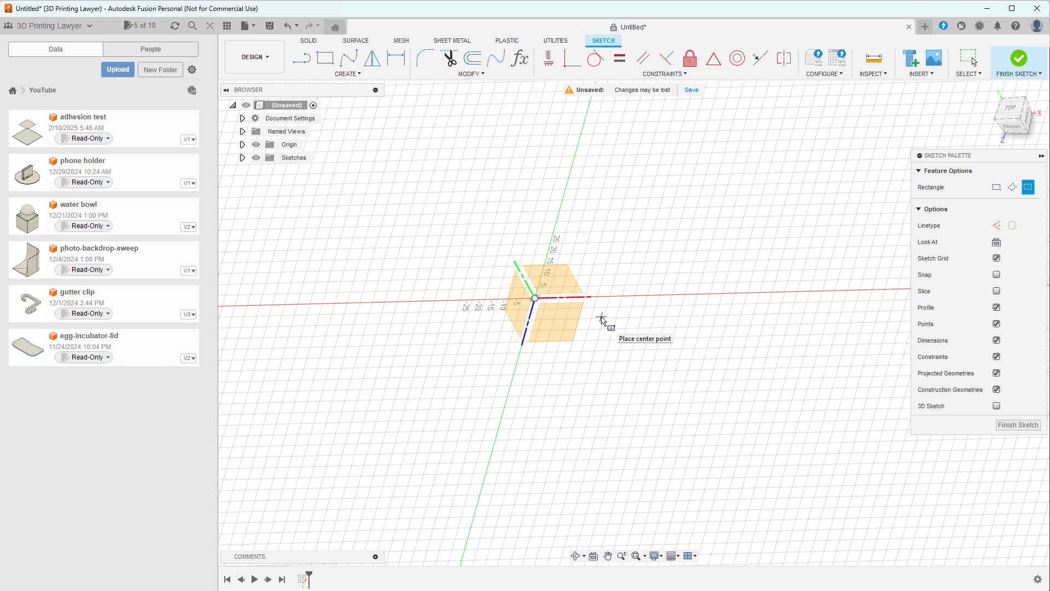
left_click(1015, 109)
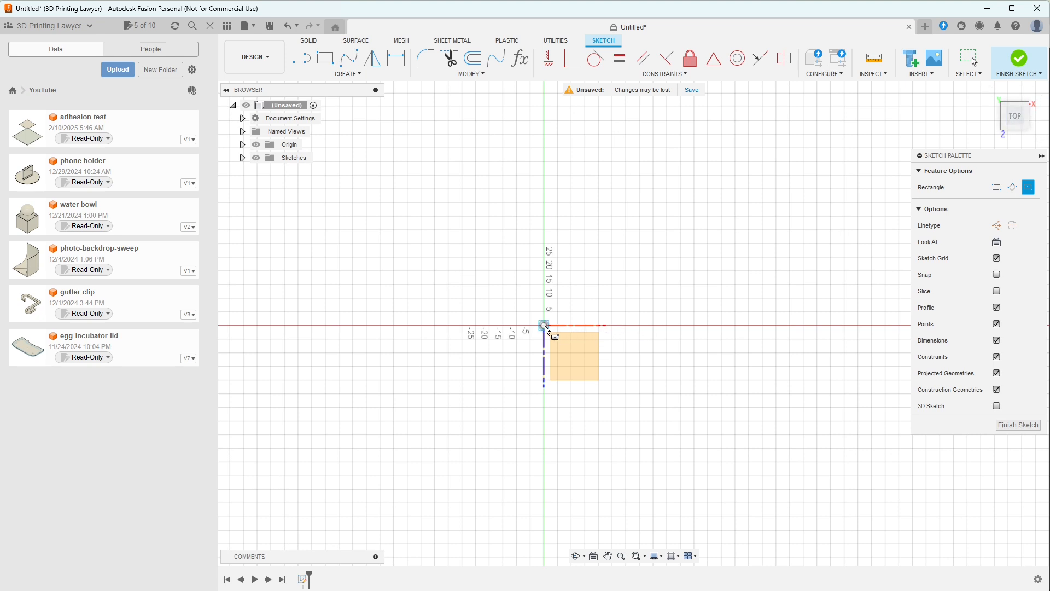
left_click(545, 326)
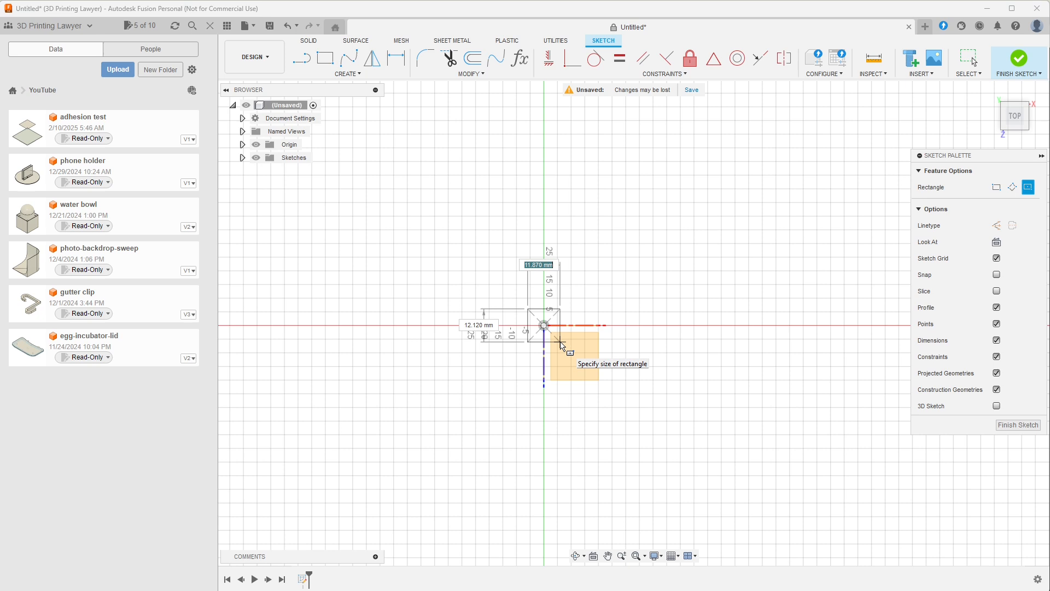
type("w")
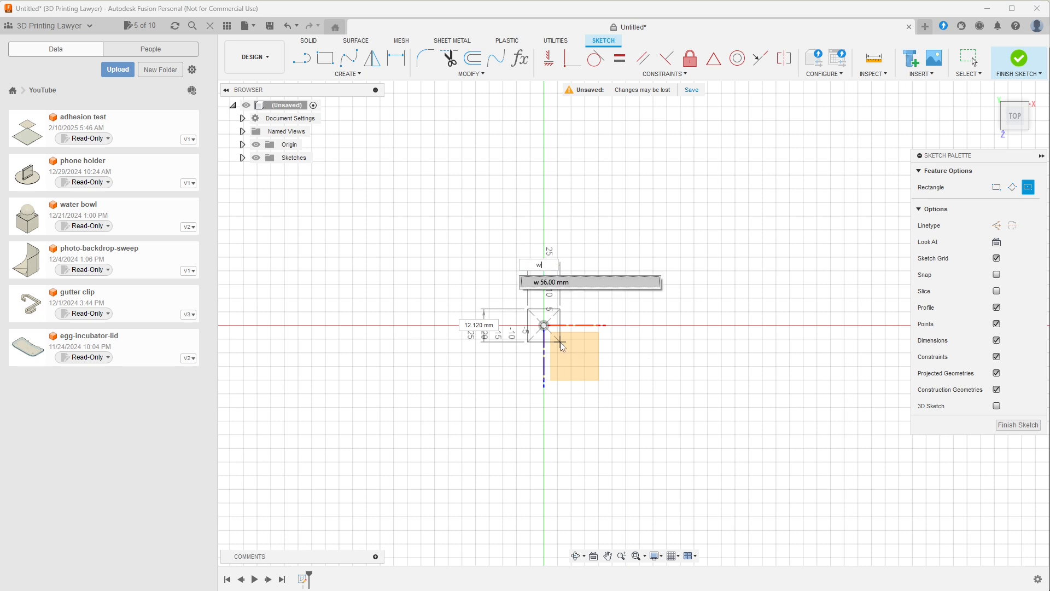
key("Tab")
type("h")
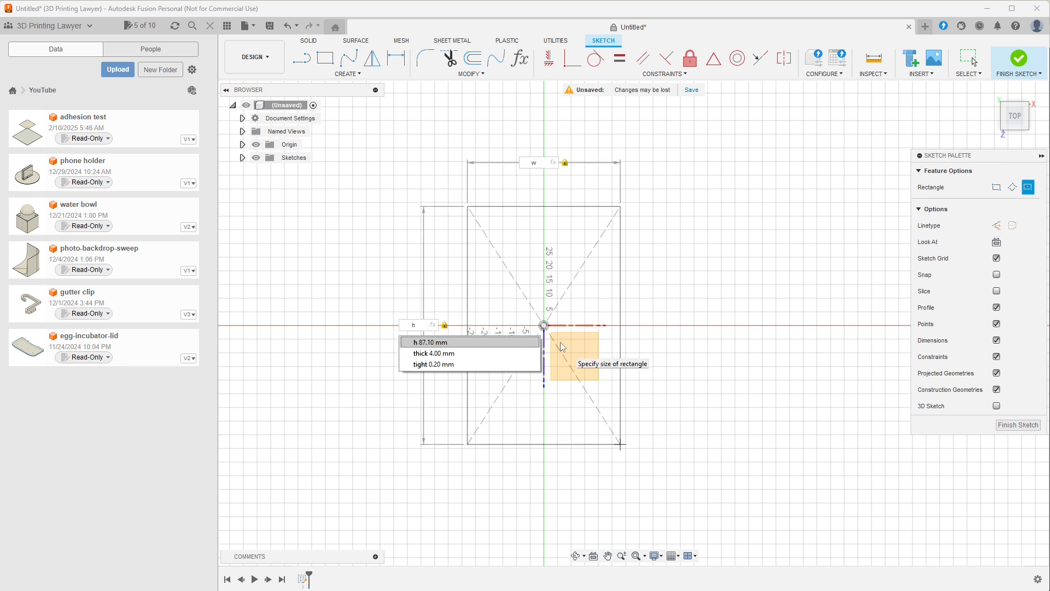
key("Return")
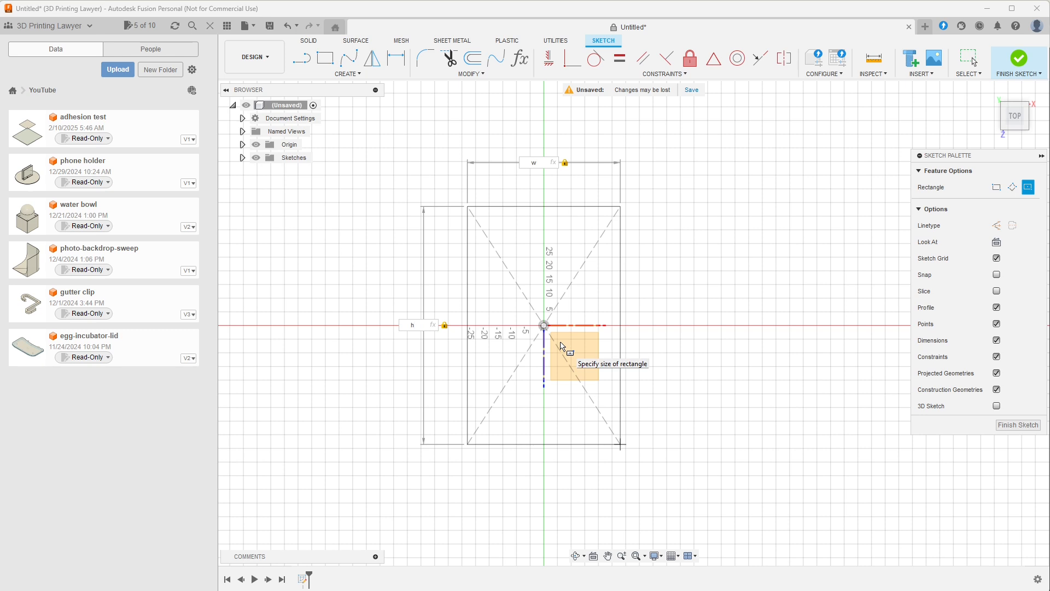
key("Return")
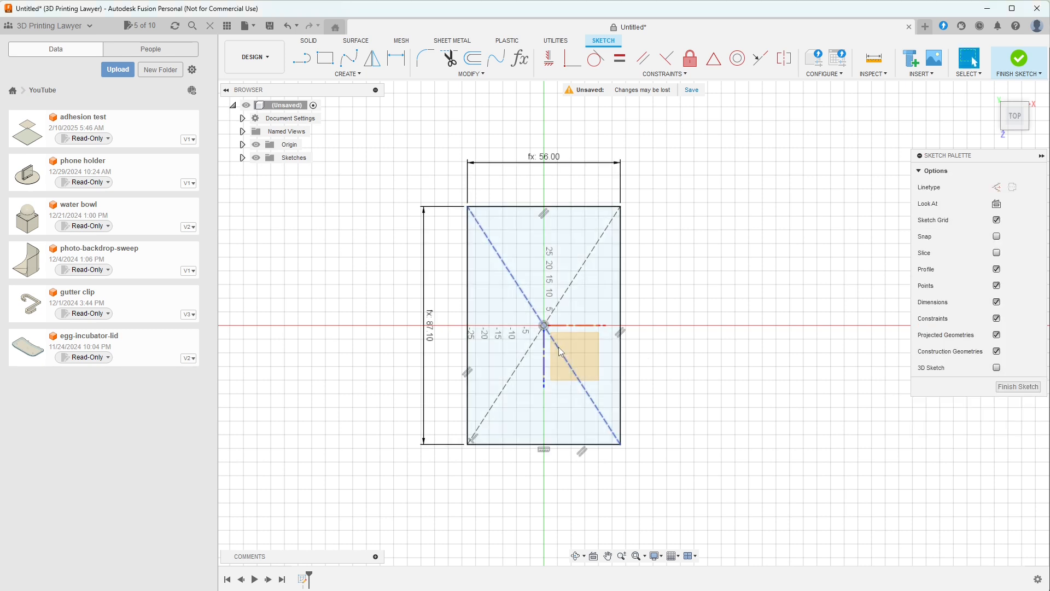
Step: Extrude the rectangle profile upward by the parameter t as a new body
left_click(596, 348)
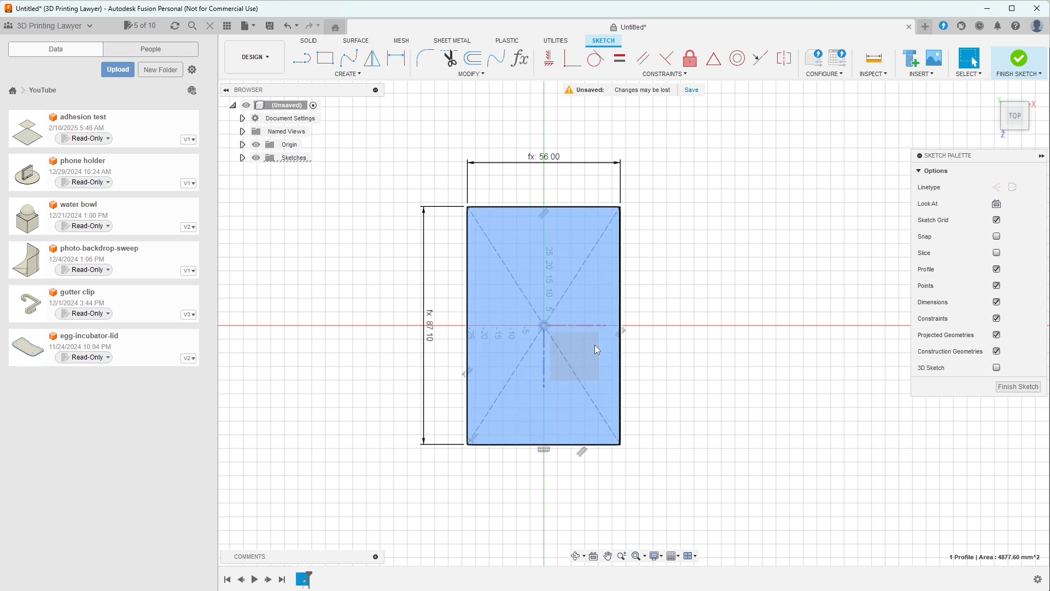
left_click(310, 43)
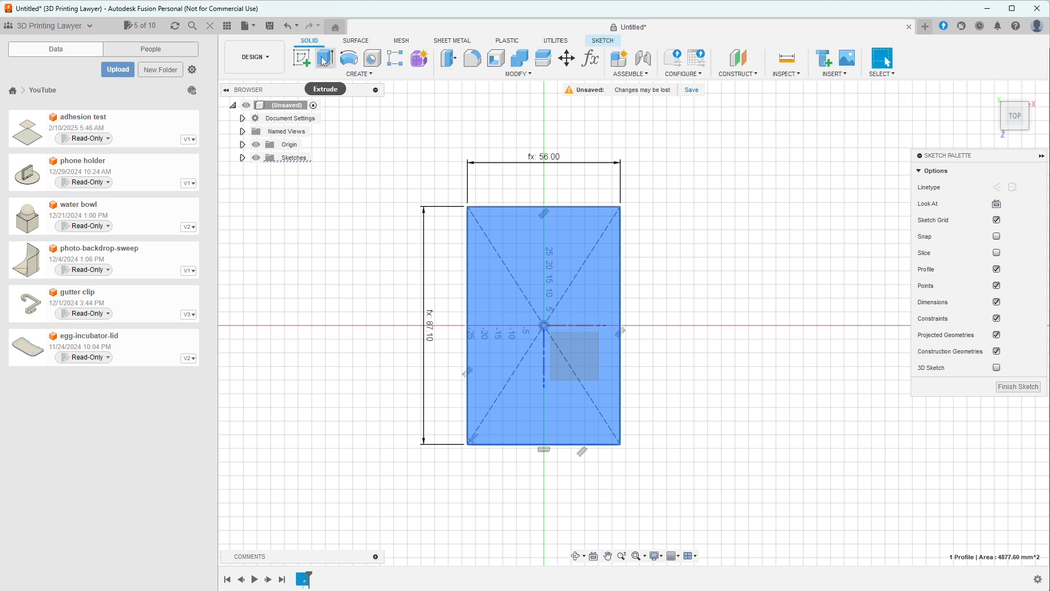
left_click(325, 59)
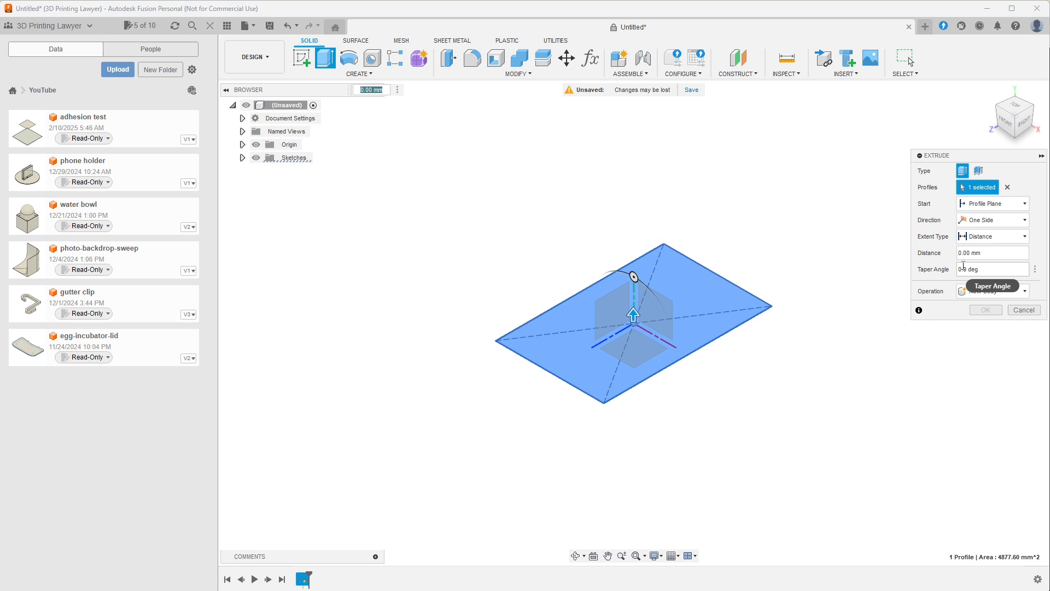
left_click(967, 255)
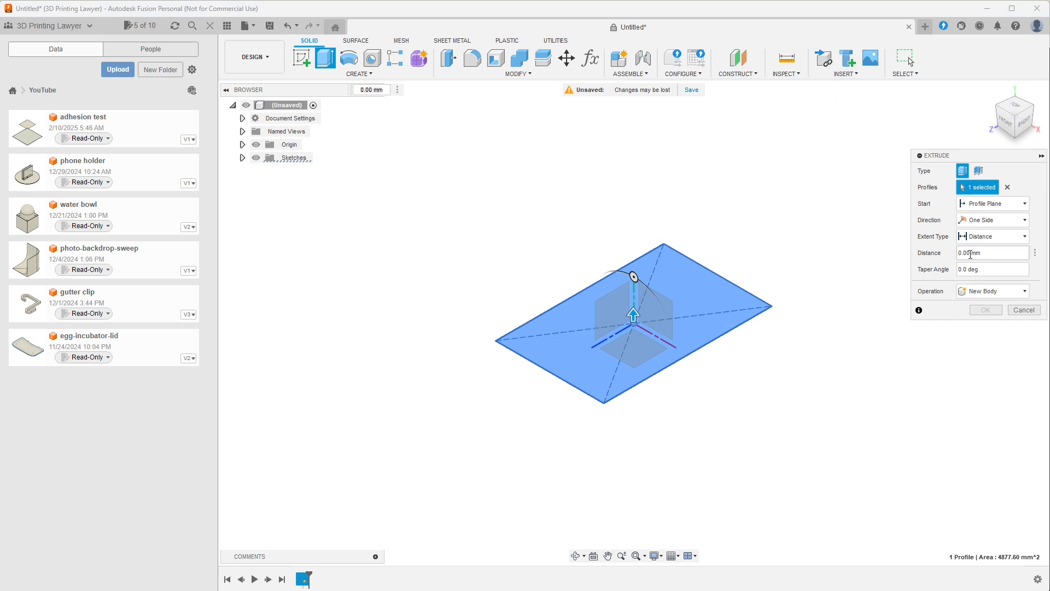
key("ctrl+a")
type("t")
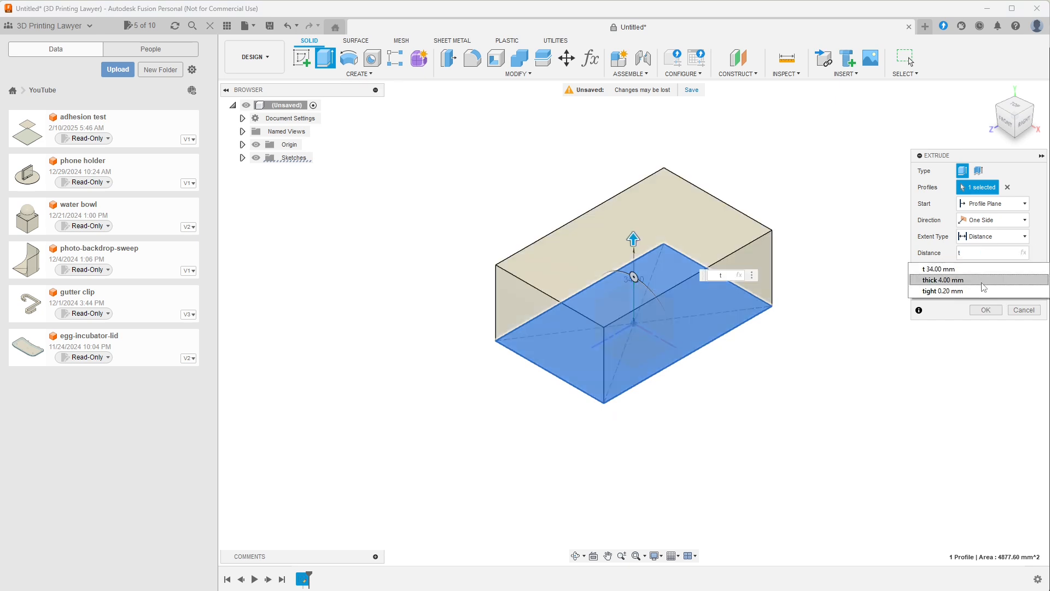
left_click(985, 309)
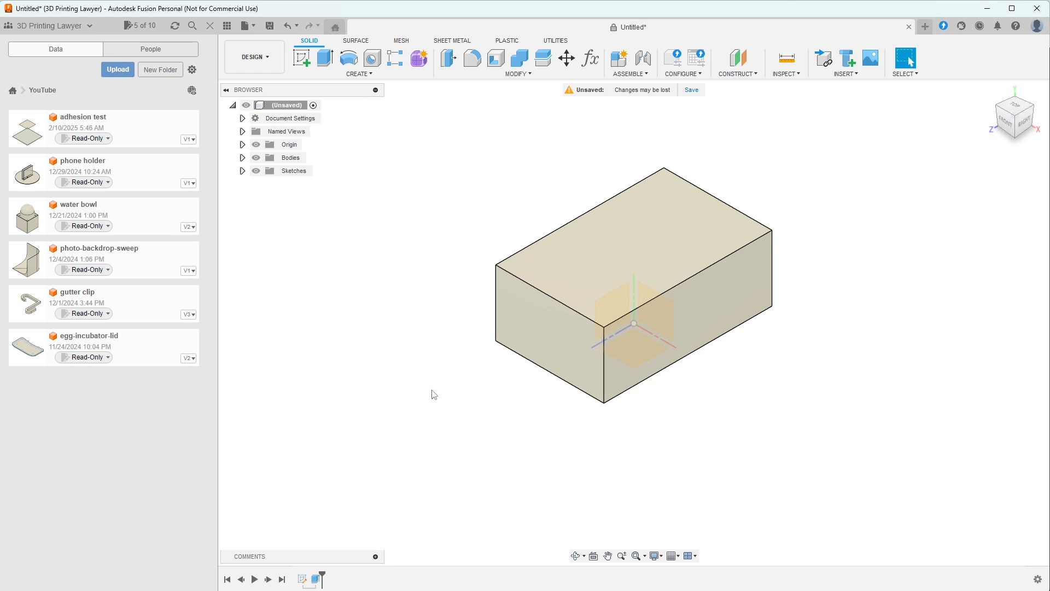
Step: Reopen the box's base sketch and set the rectangle's width dimension to w + (loose * 2)
middle_click_drag(433, 394, 480, 389, "shift")
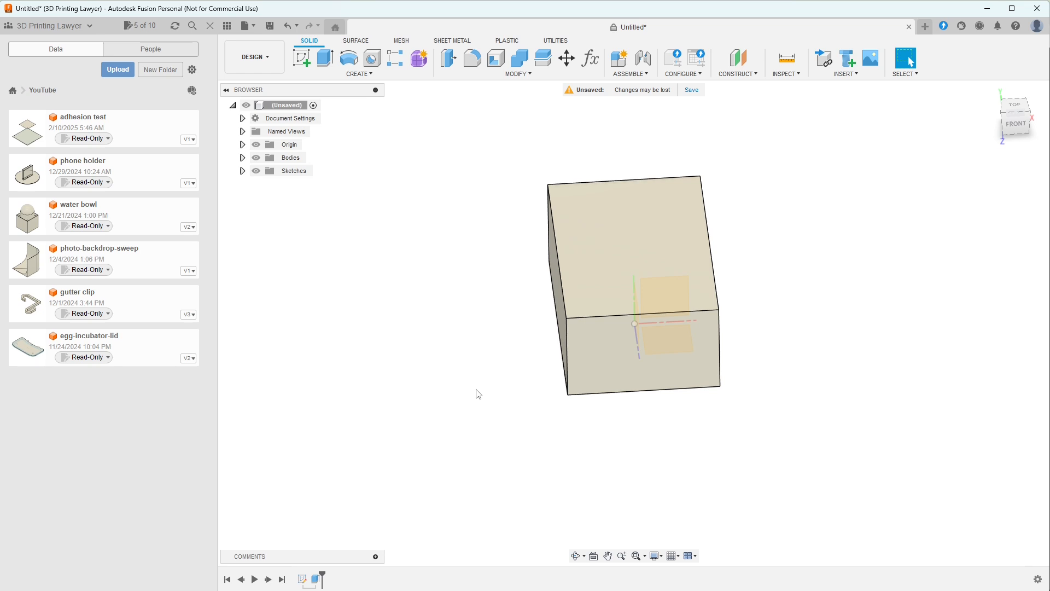
double_click(305, 579)
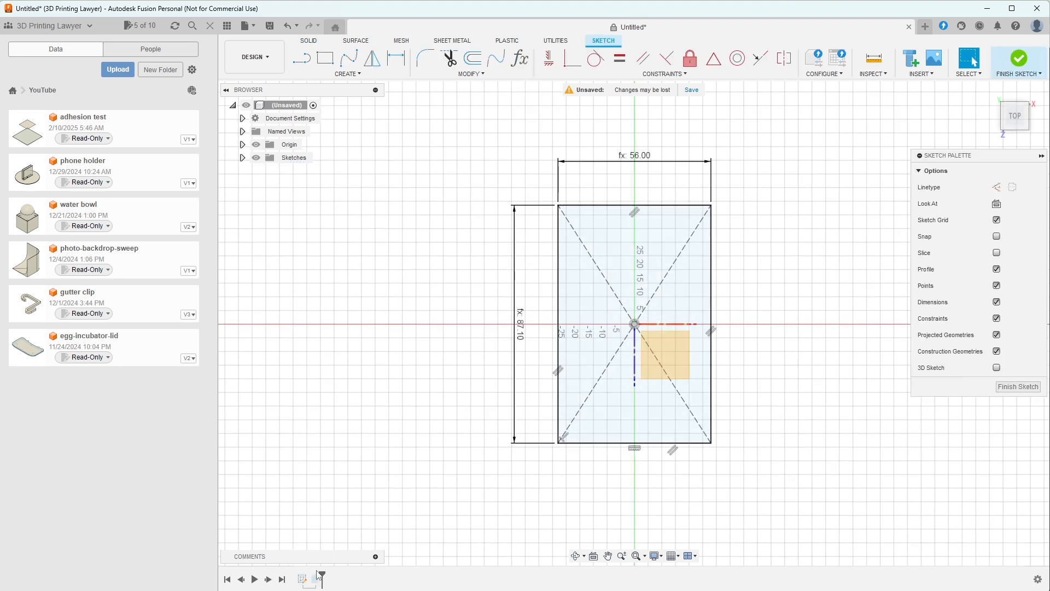
double_click(644, 158)
type("w")
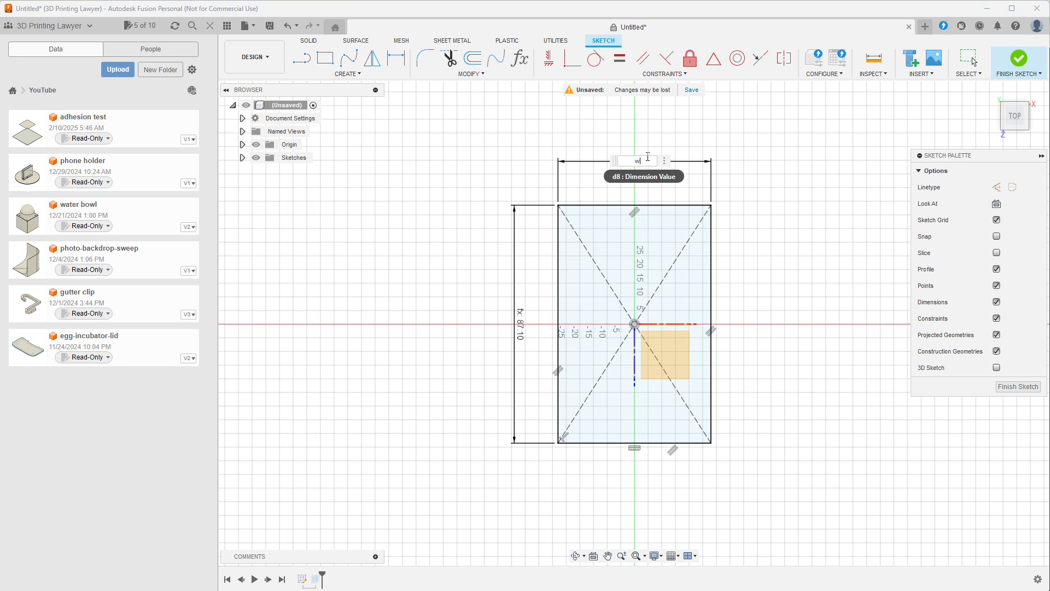
type(" + loos")
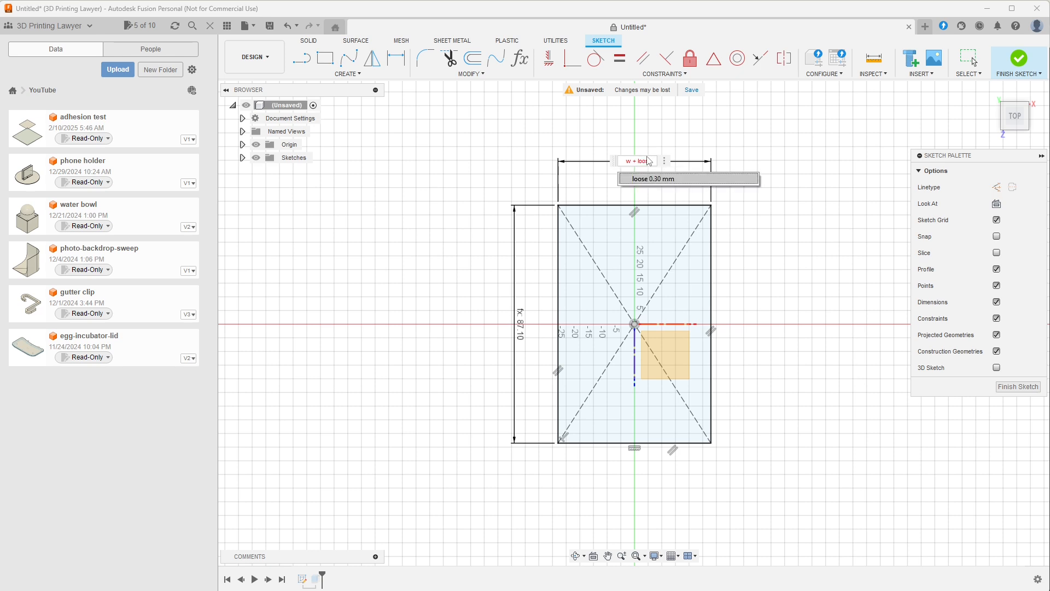
type("e")
type("* 2)")
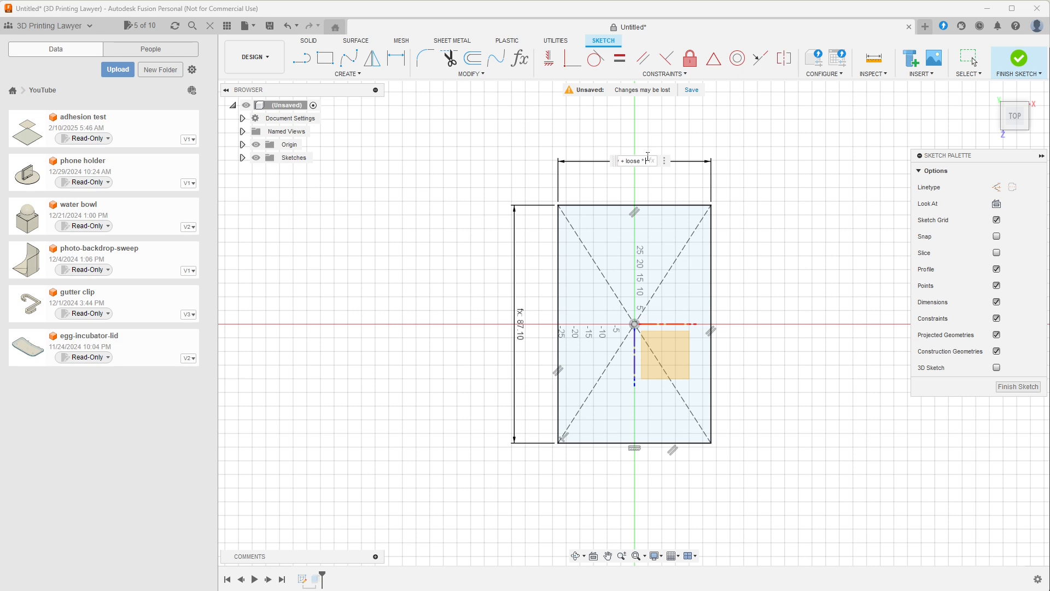
key("Left")
key("Left")
key("Left")
key("Left")
key("Left")
key("Left")
key("Left")
key("Left")
key("Left")
key("Left")
type("(")
key("Return")
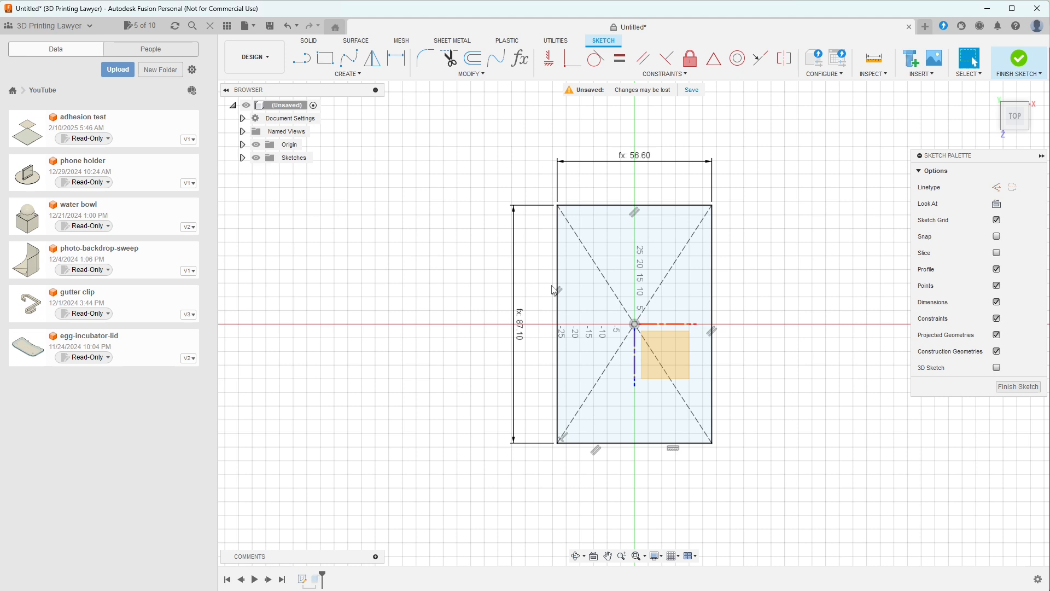
Step: Set the rectangle's height dimension to h + (loose * 2) and finish the sketch
double_click(524, 331)
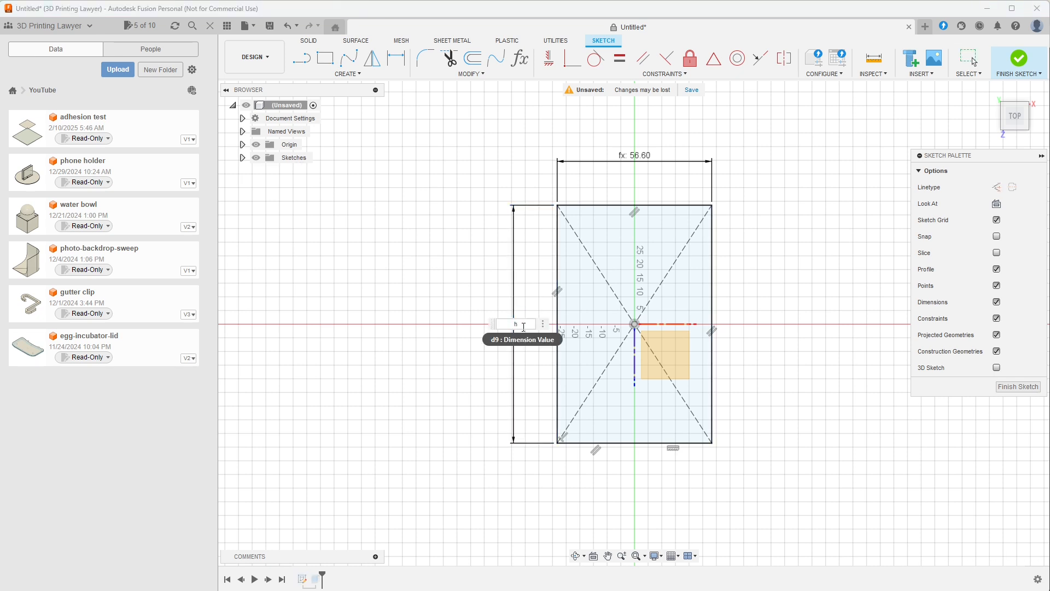
type("+ (loose 8")
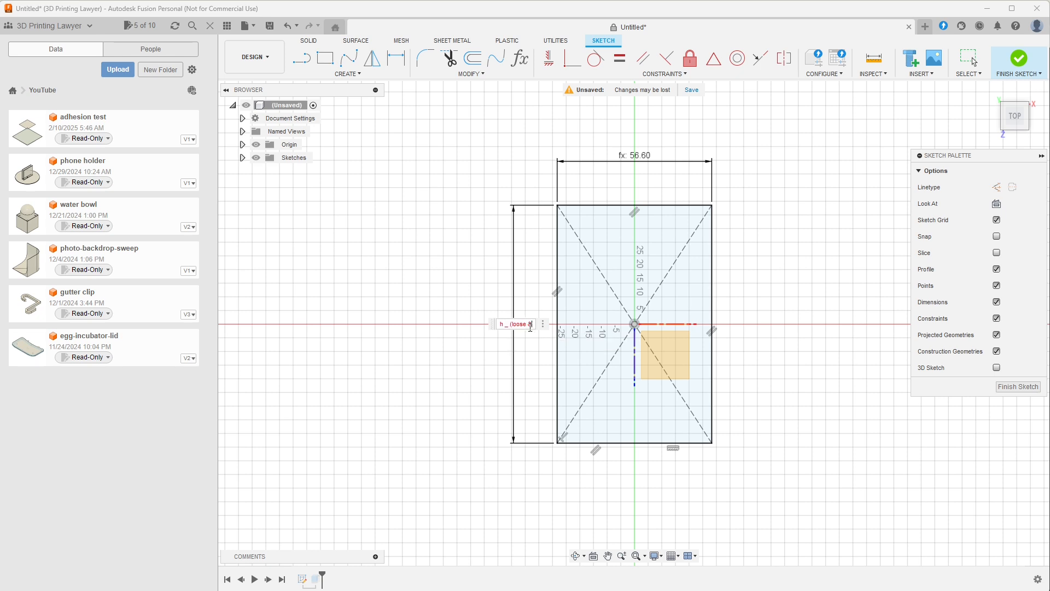
key("BackSpace")
type("* 3")
key("BackSpace")
type("+")
key("Return")
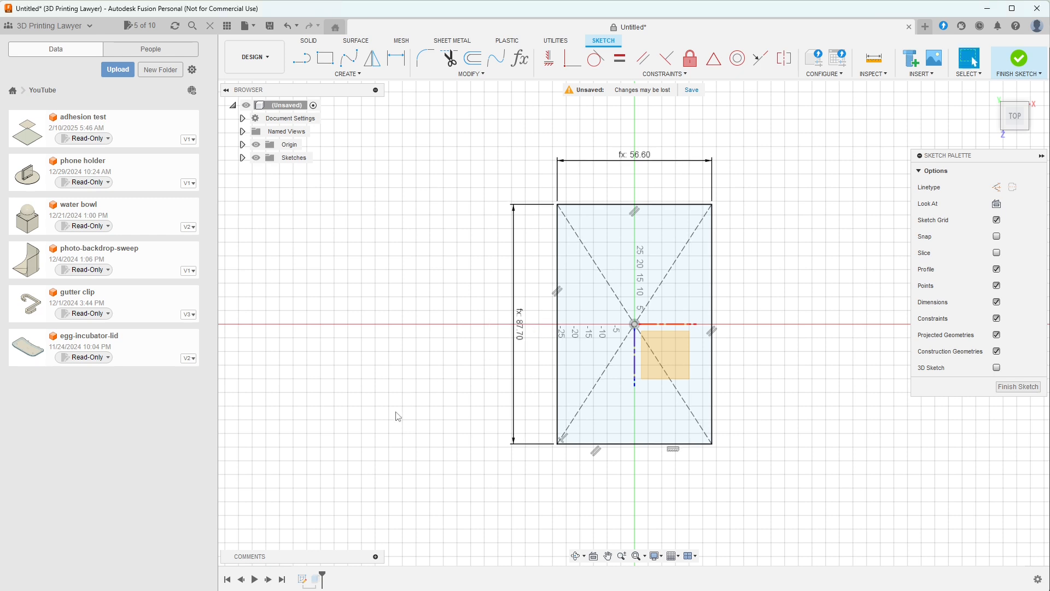
left_click(1012, 387)
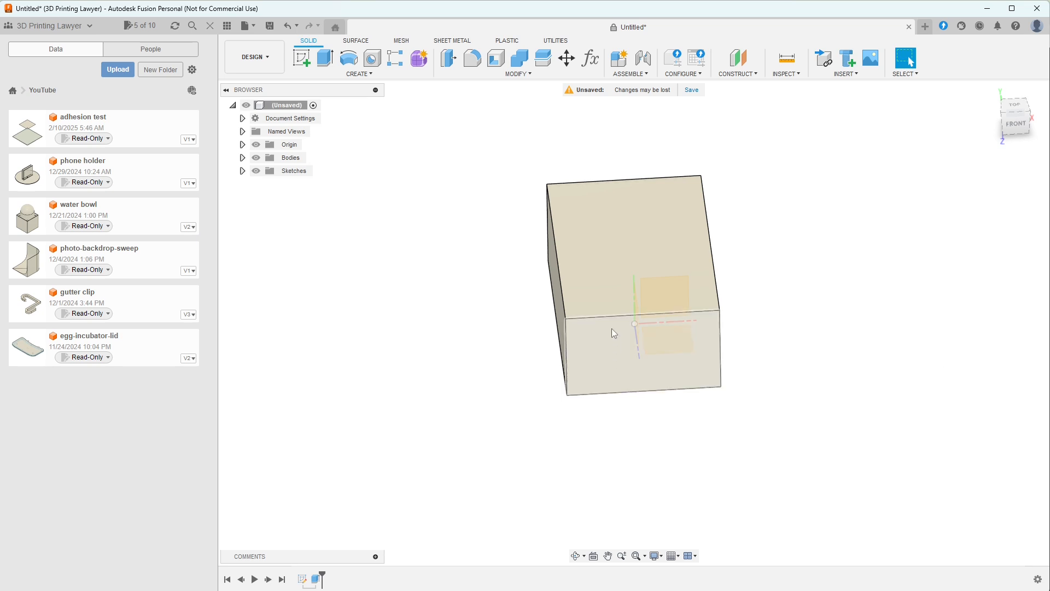
Step: Shell the box open at its top face, with the wall direction Outside and the thickness set to the parameter thick
left_click(497, 58)
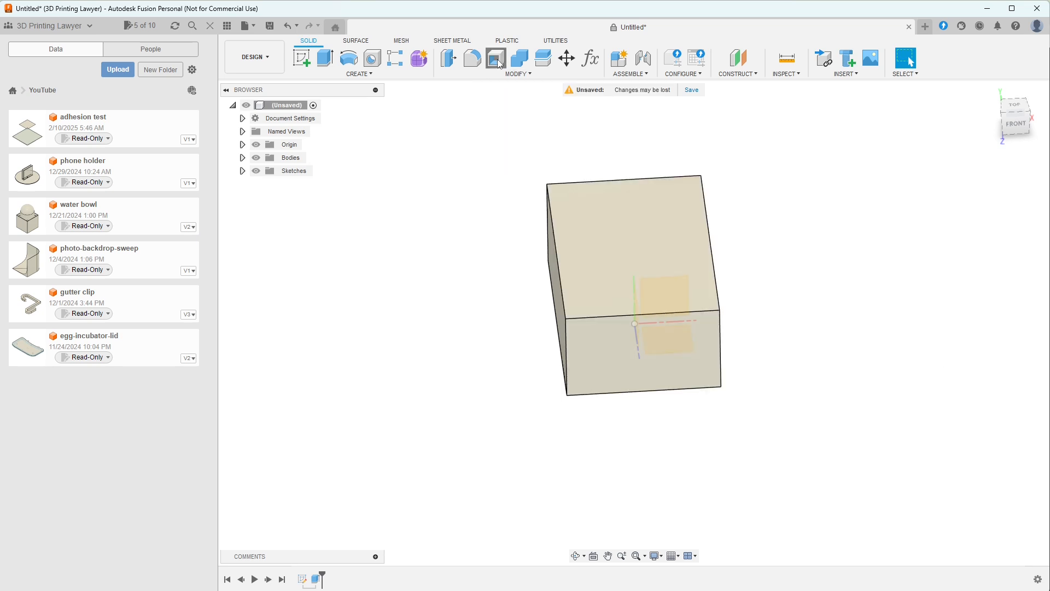
left_click(622, 258)
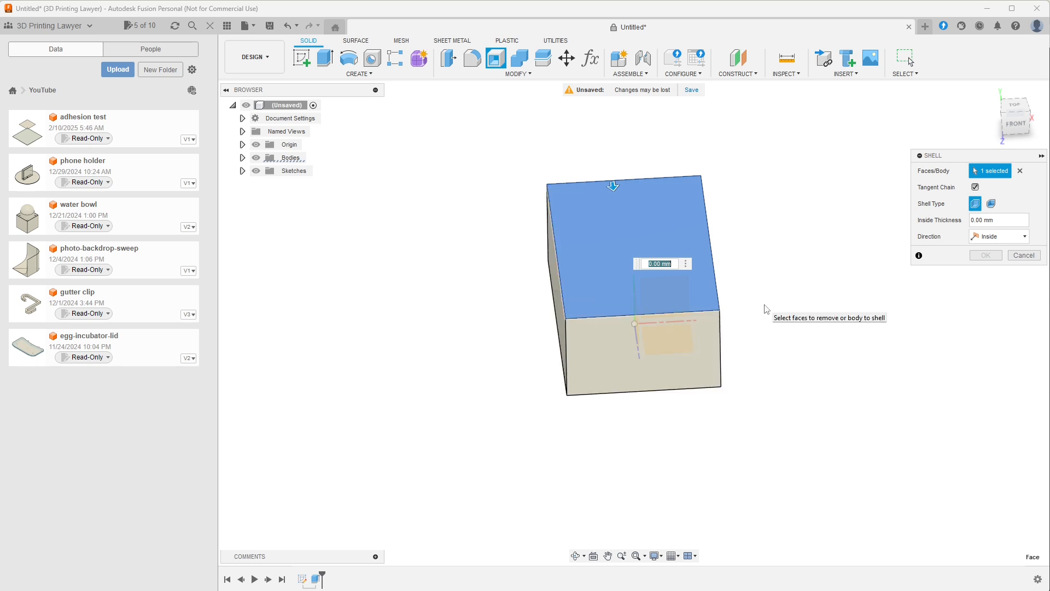
left_click(1004, 240)
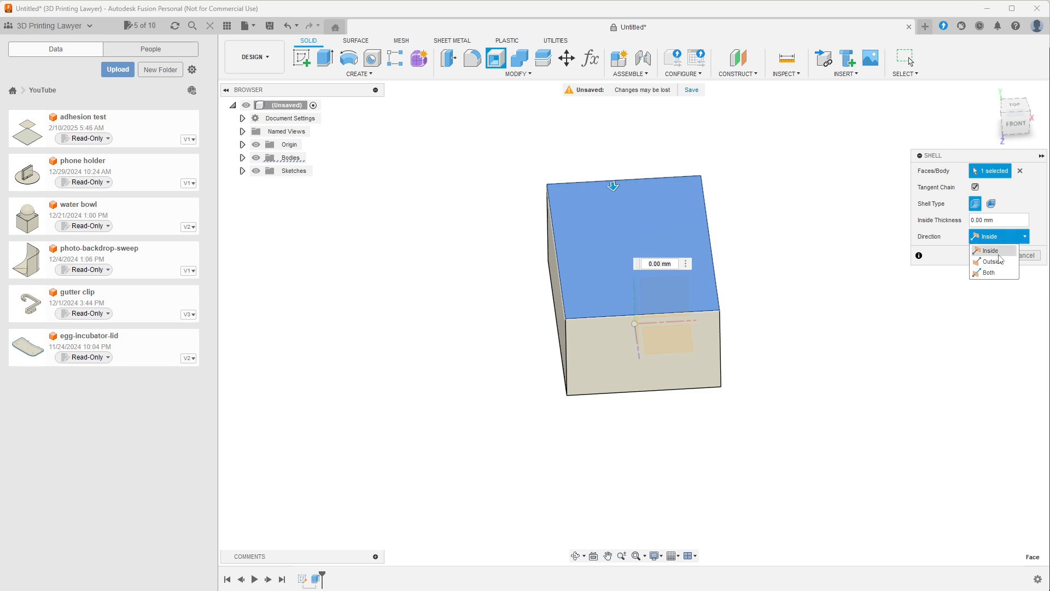
left_click(1001, 261)
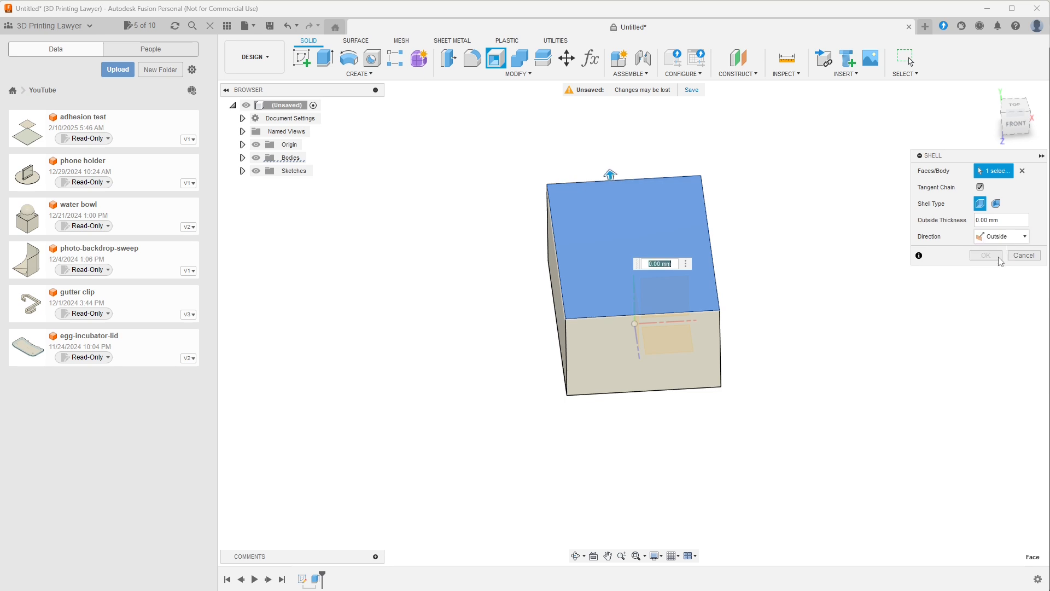
left_click(986, 225)
double_click(987, 226)
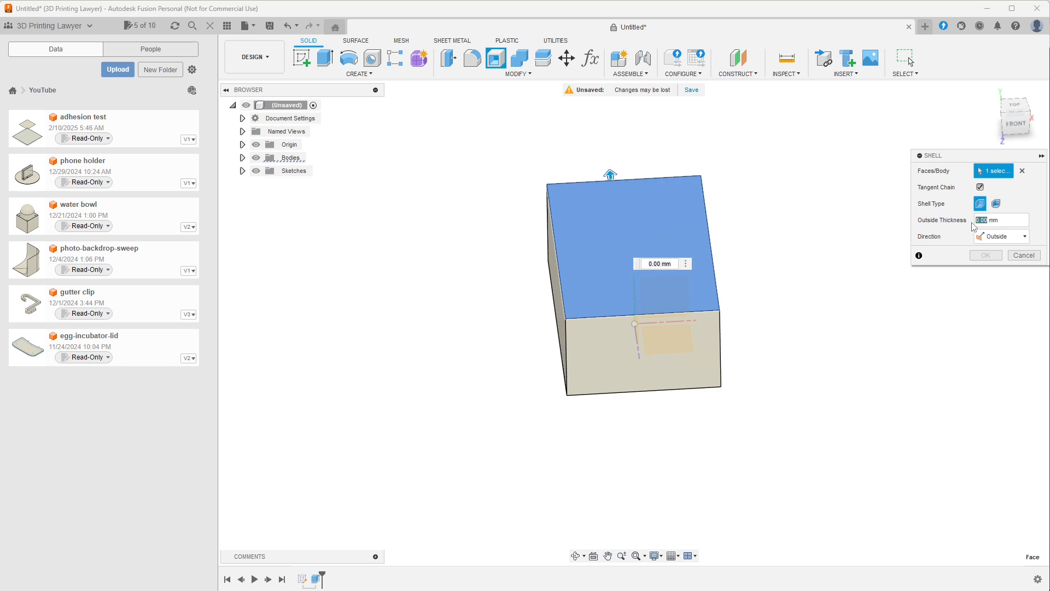
type("t")
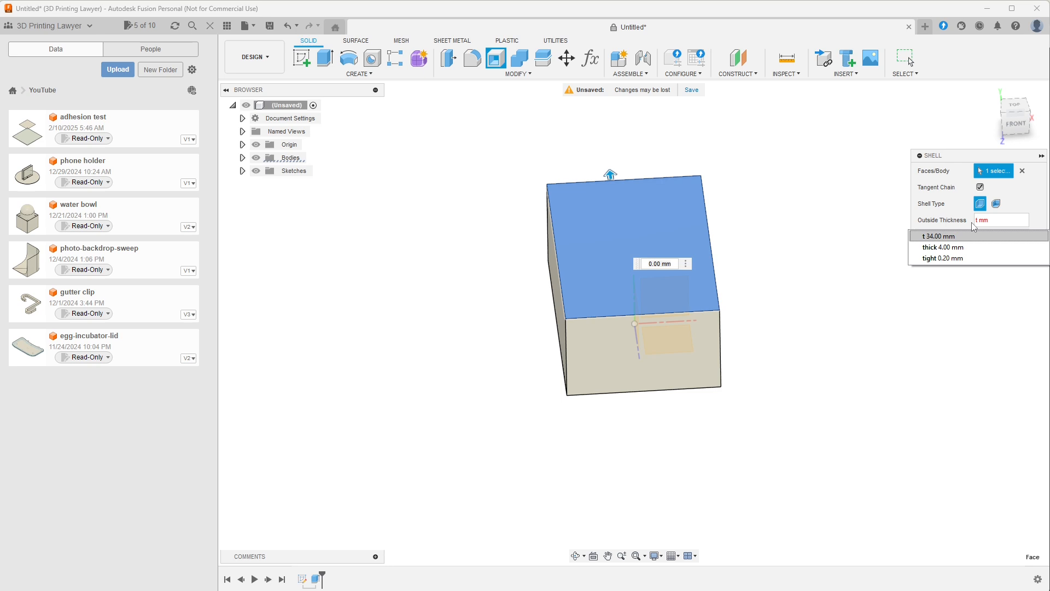
type("hick")
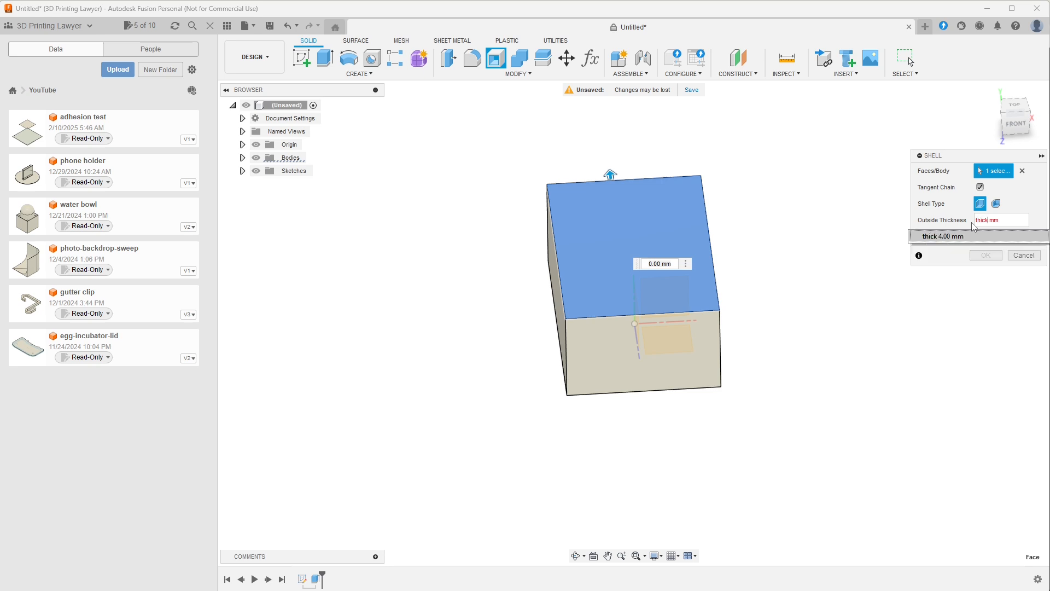
key("Delete")
key("BackSpace")
key("BackSpace")
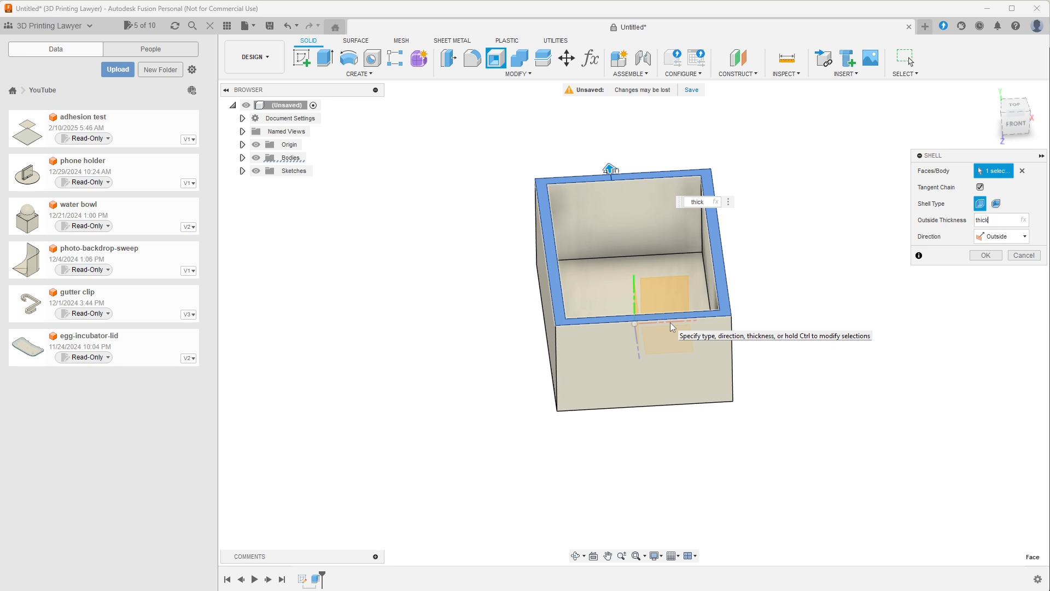
left_click(987, 256)
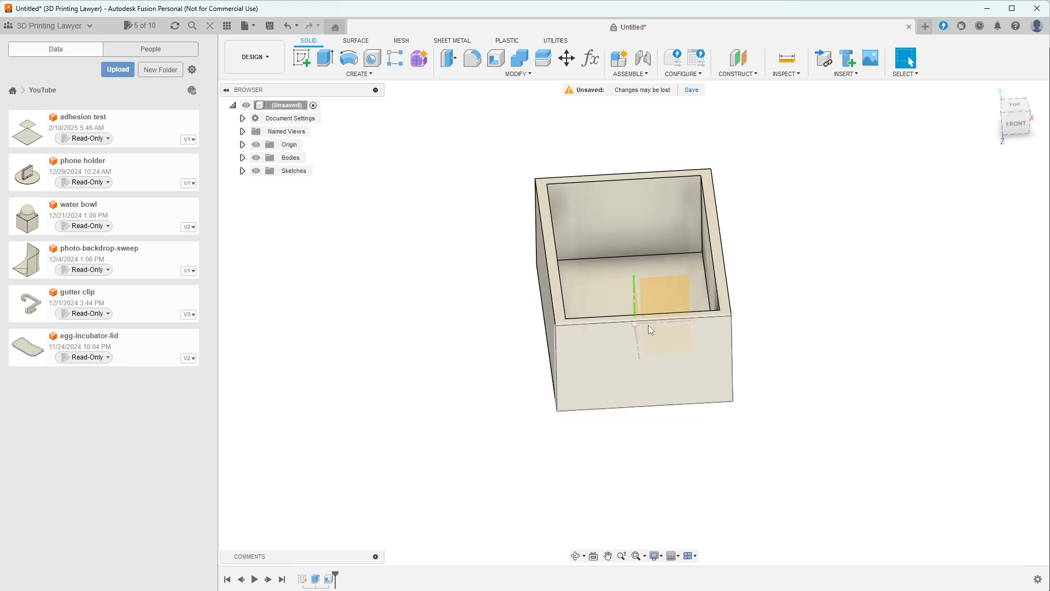
Step: Create a sketch on the box's front outer face and project that face's outline into it
left_click(359, 76)
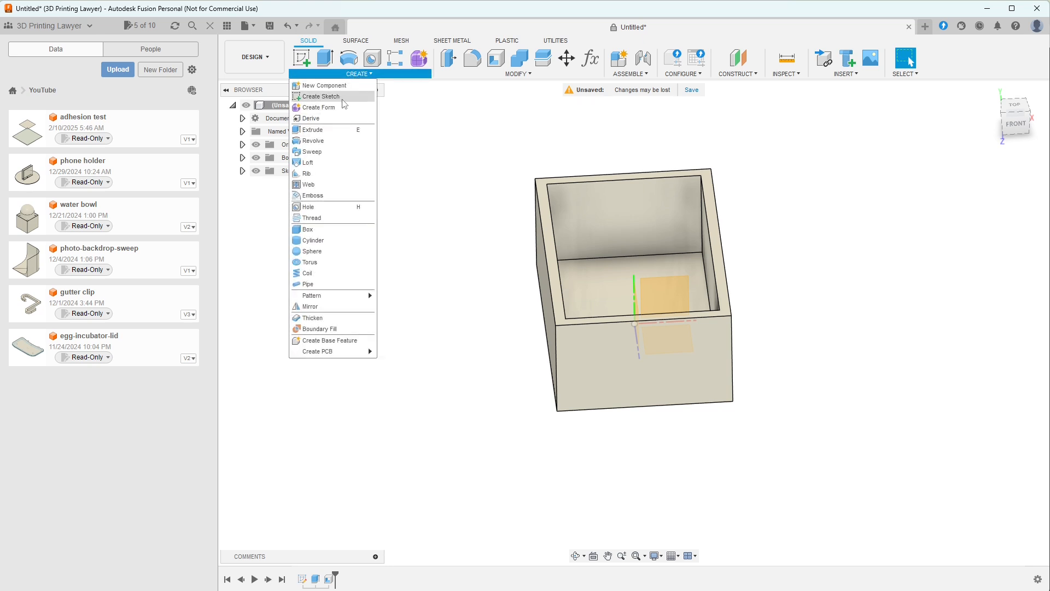
left_click(321, 96)
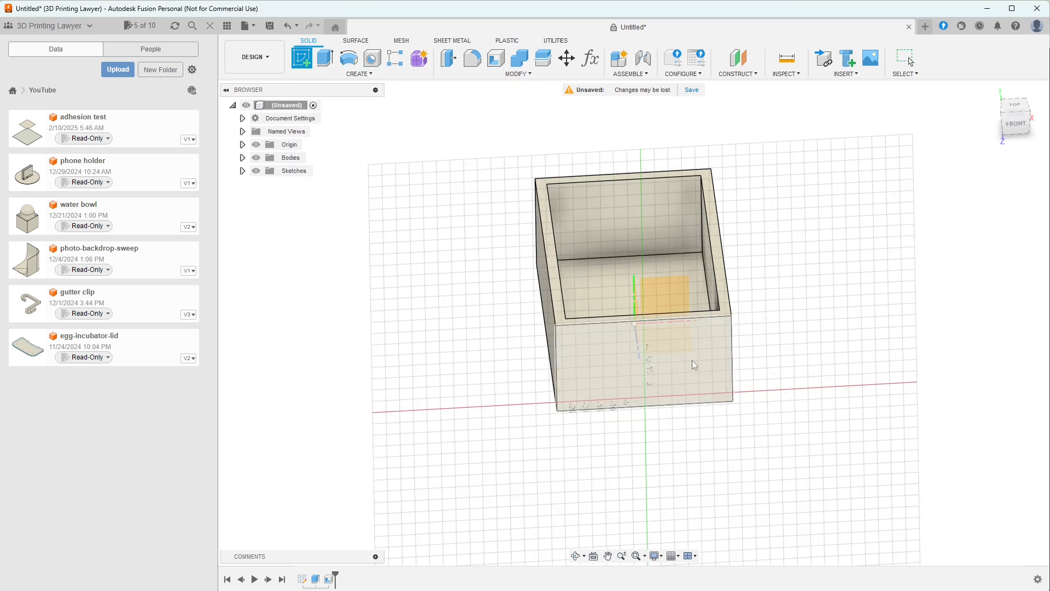
left_click(707, 357)
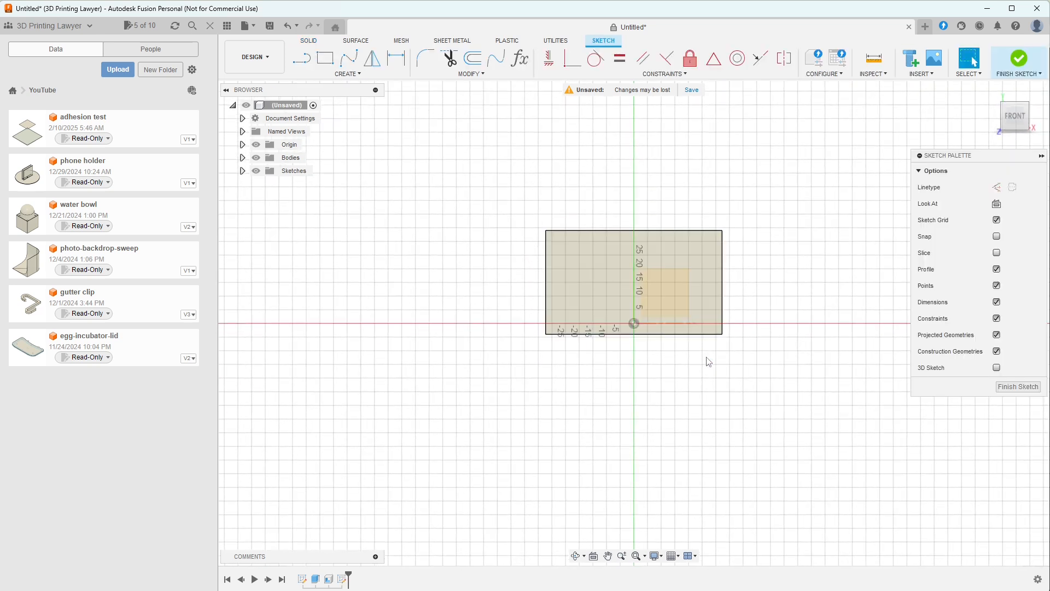
type("s")
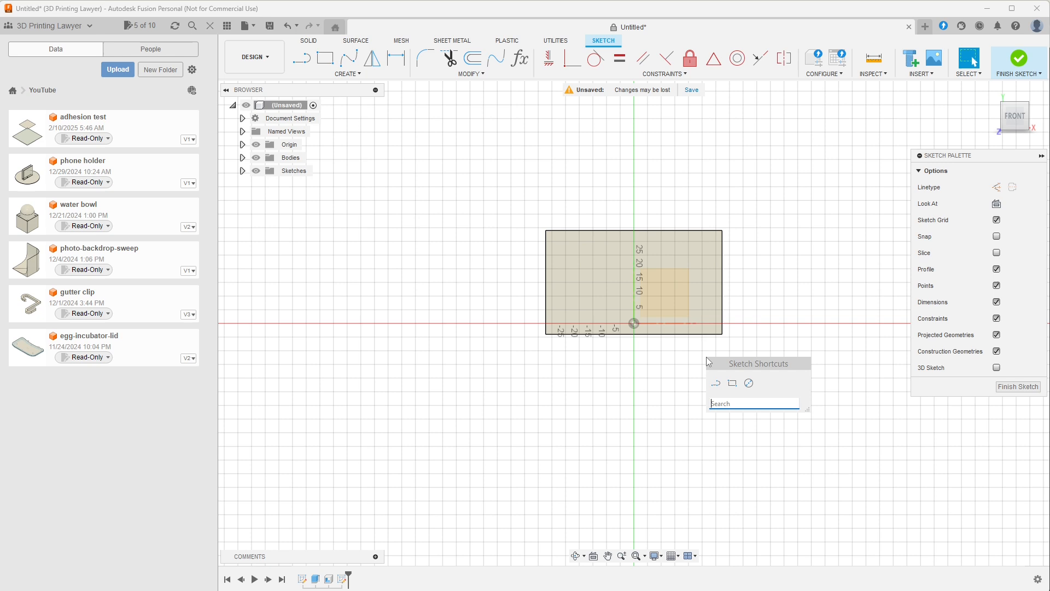
type("proj")
key("BackSpace")
key("BackSpace")
key("BackSpace")
key("BackSpace")
key("Escape")
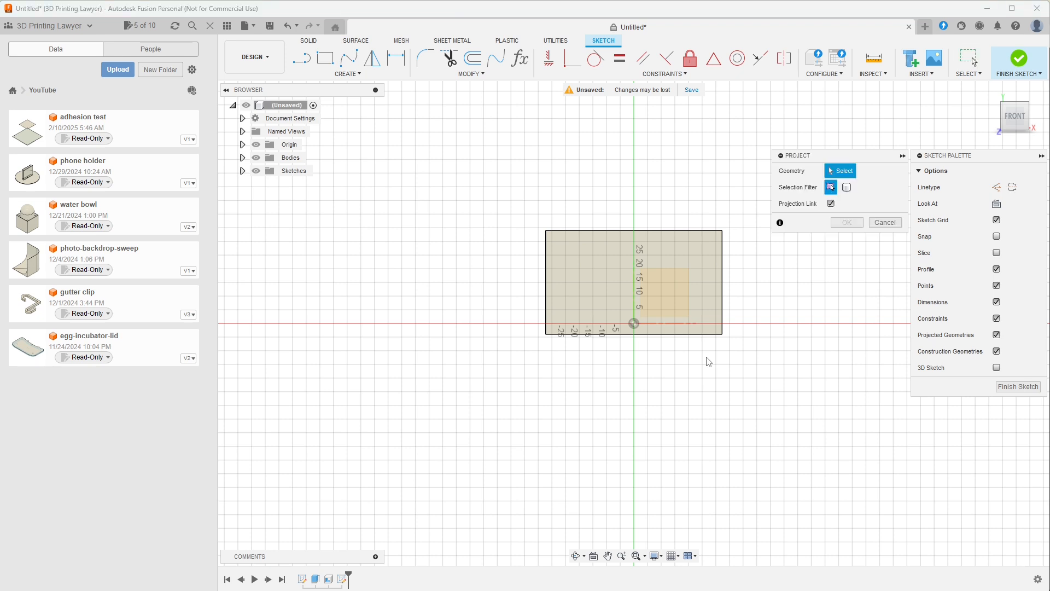
left_click(681, 267)
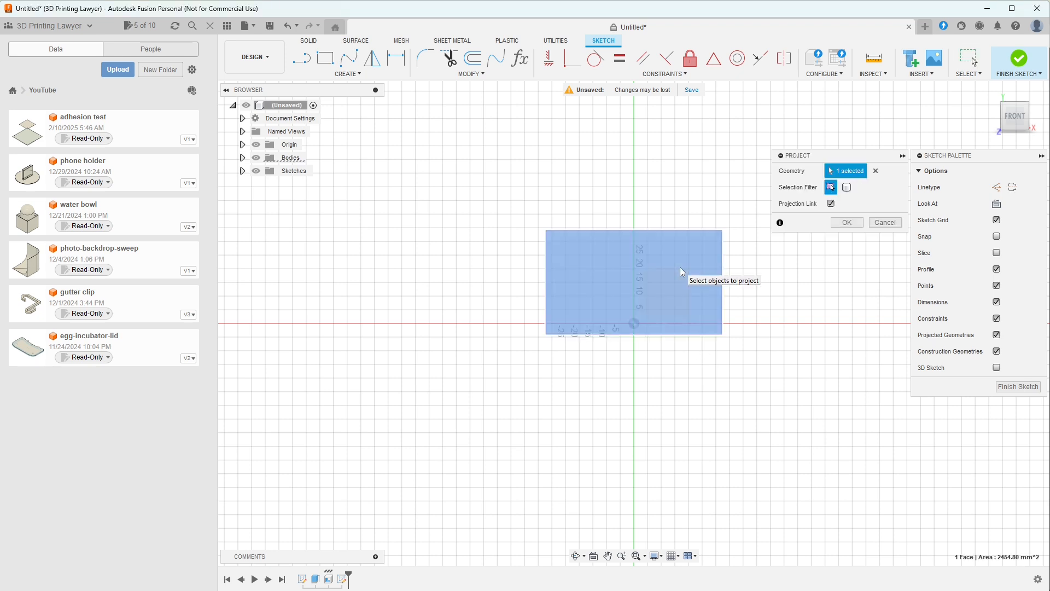
left_click(850, 223)
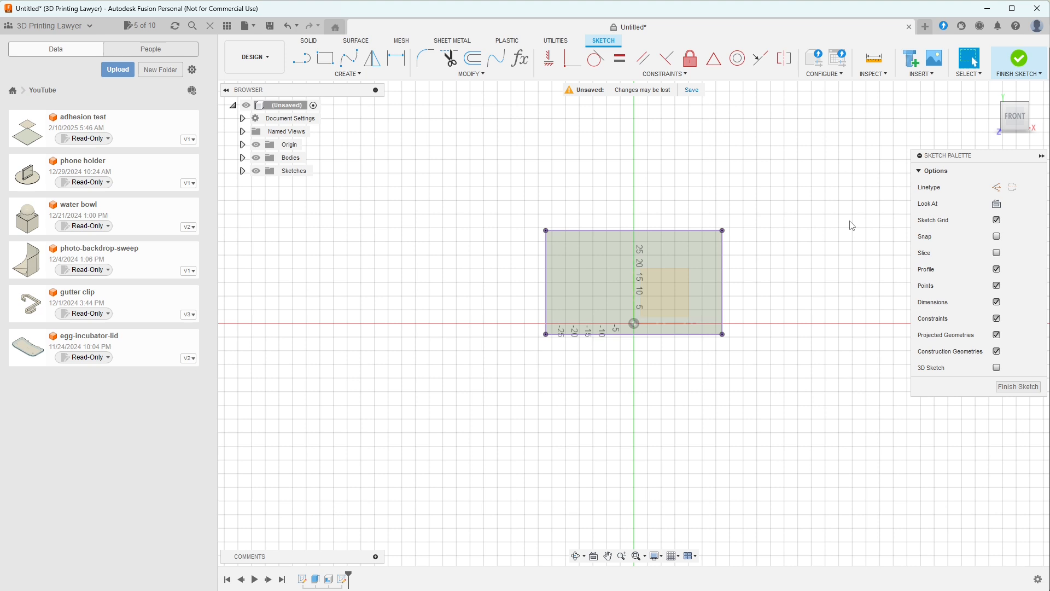
Step: Sketch a rectangle across the full width of the projected outline from its bottom corner, with a height of 64.6 mm
middle_click_drag(852, 224, 806, 289)
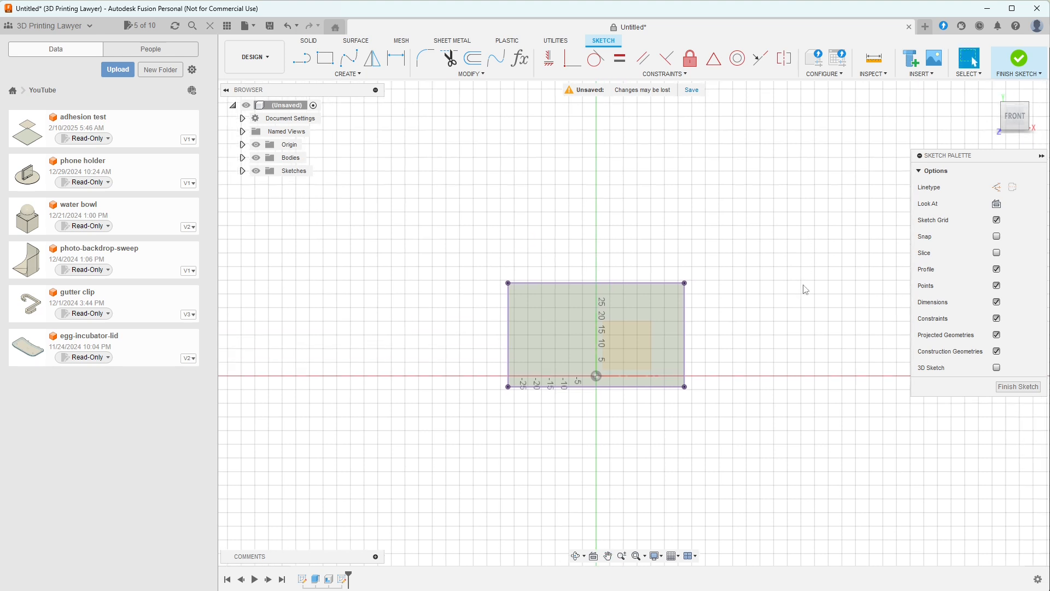
left_click(329, 66)
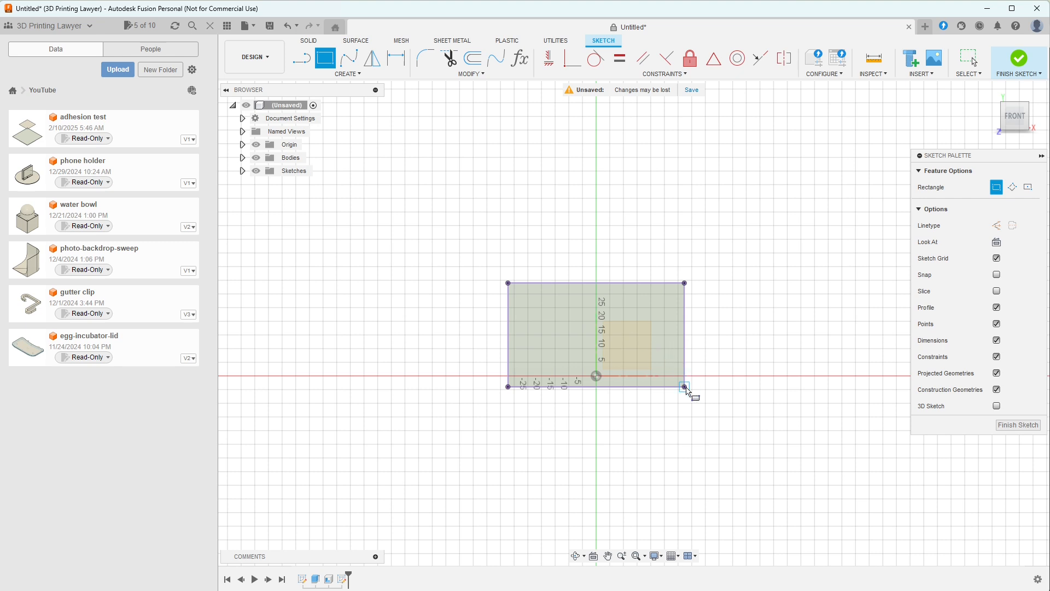
left_click(509, 387)
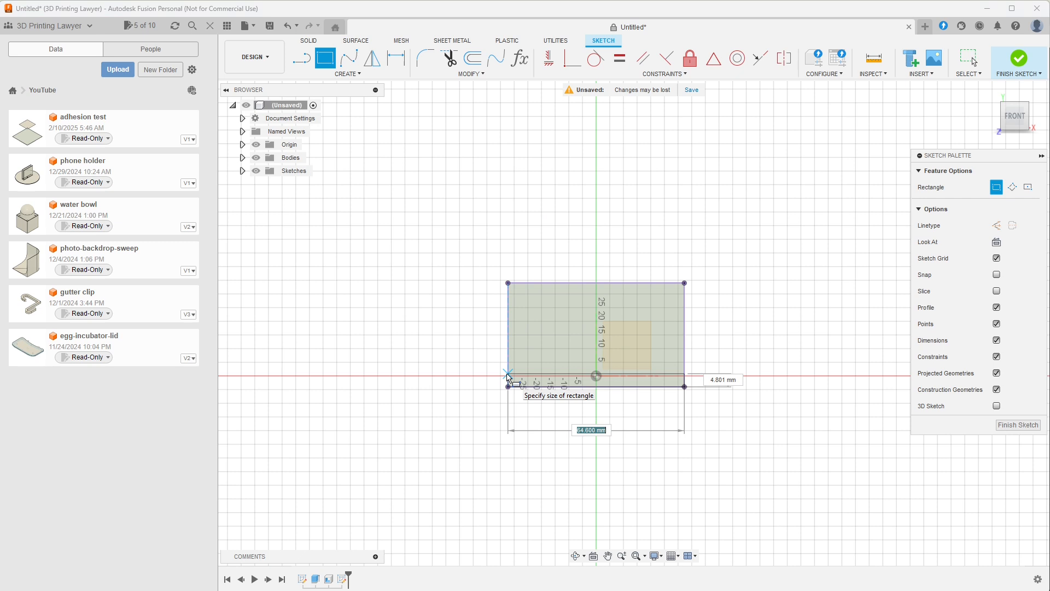
key("Tab")
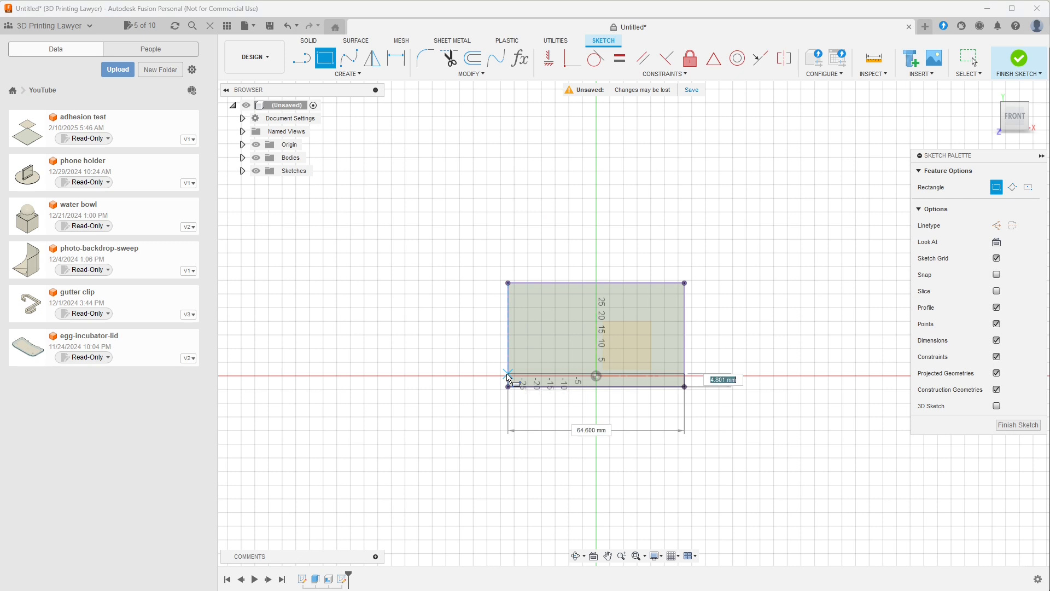
type("64.6")
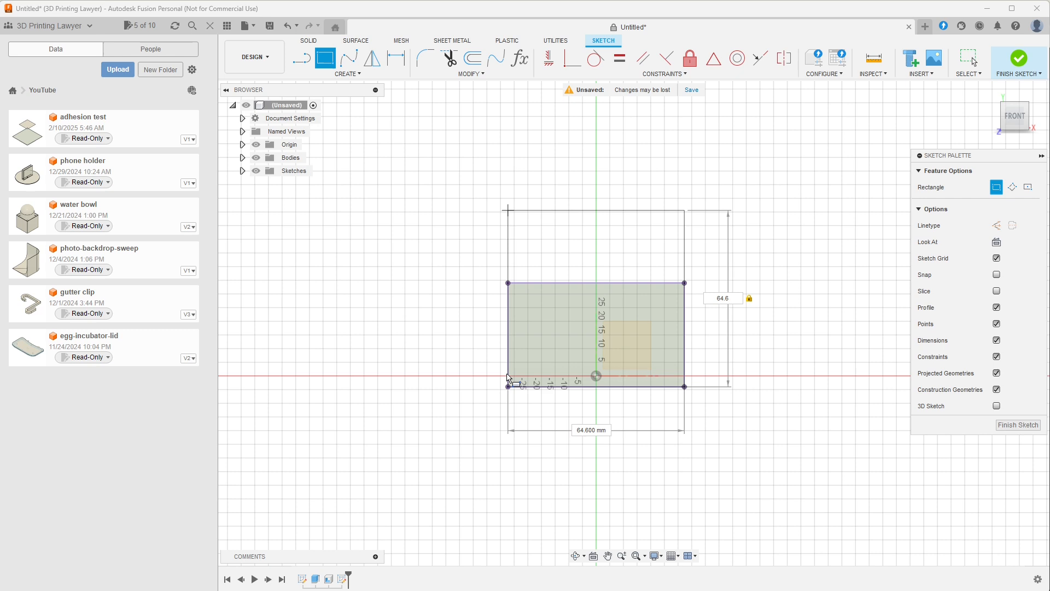
key("Return")
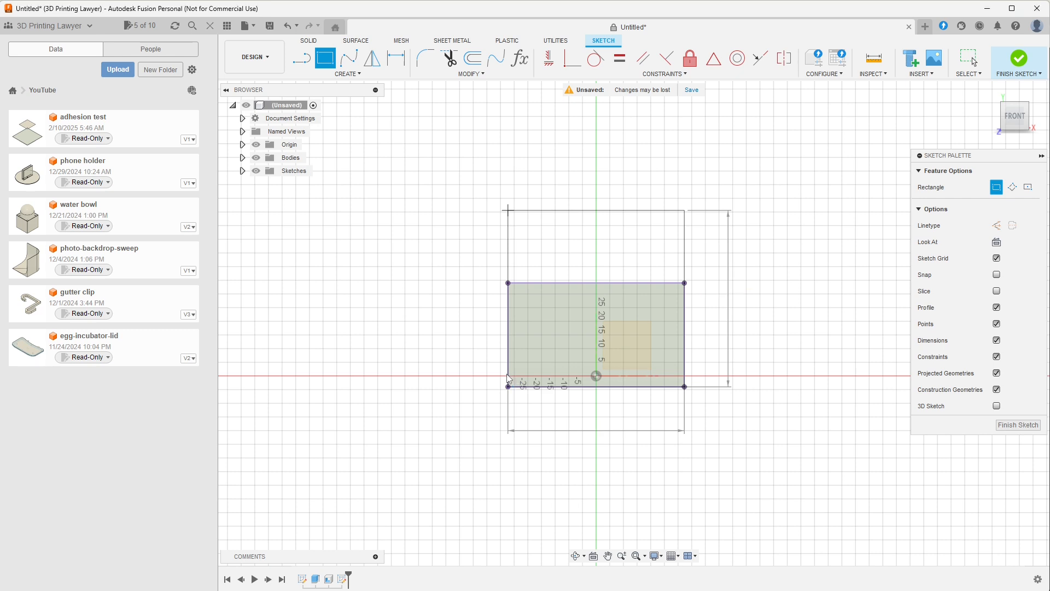
key("Escape")
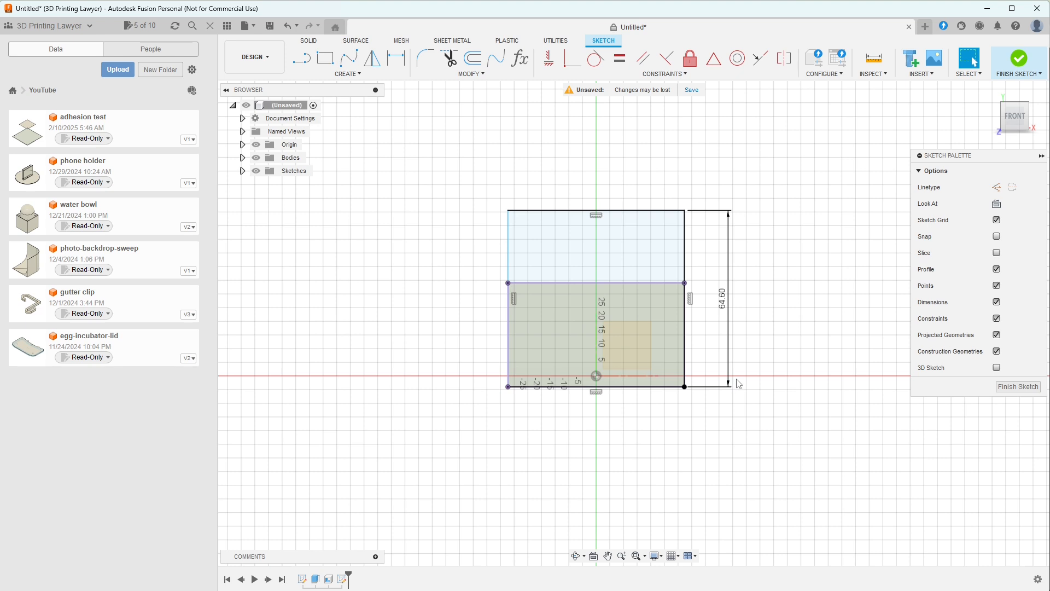
Step: Extrude the rectangle's upper profile above the box by -95.70 mm to the far end as a new body
left_click(655, 262)
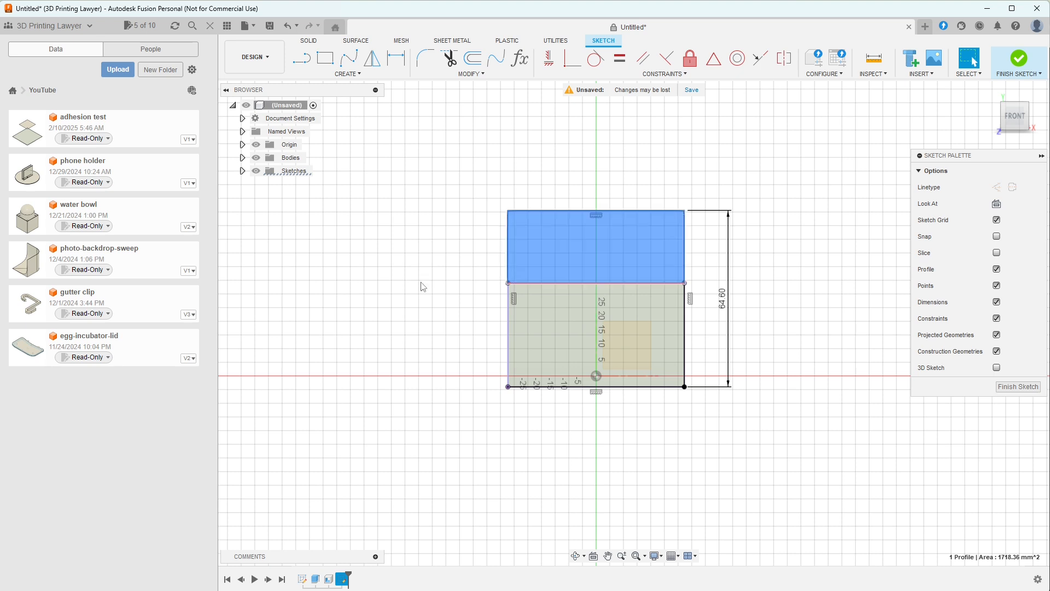
middle_click_drag(421, 282, 475, 296, "shift")
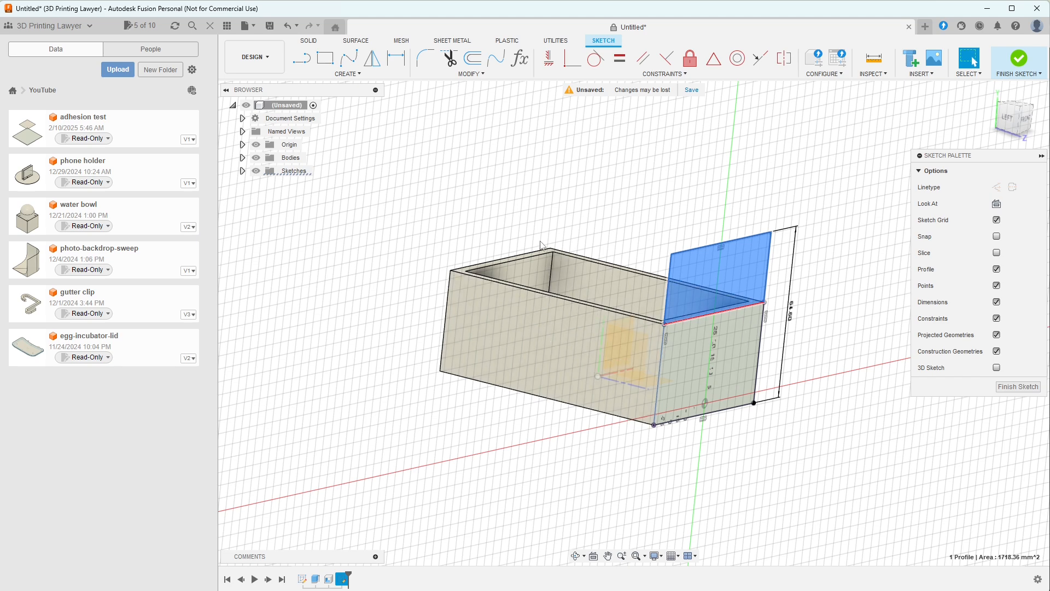
key("e")
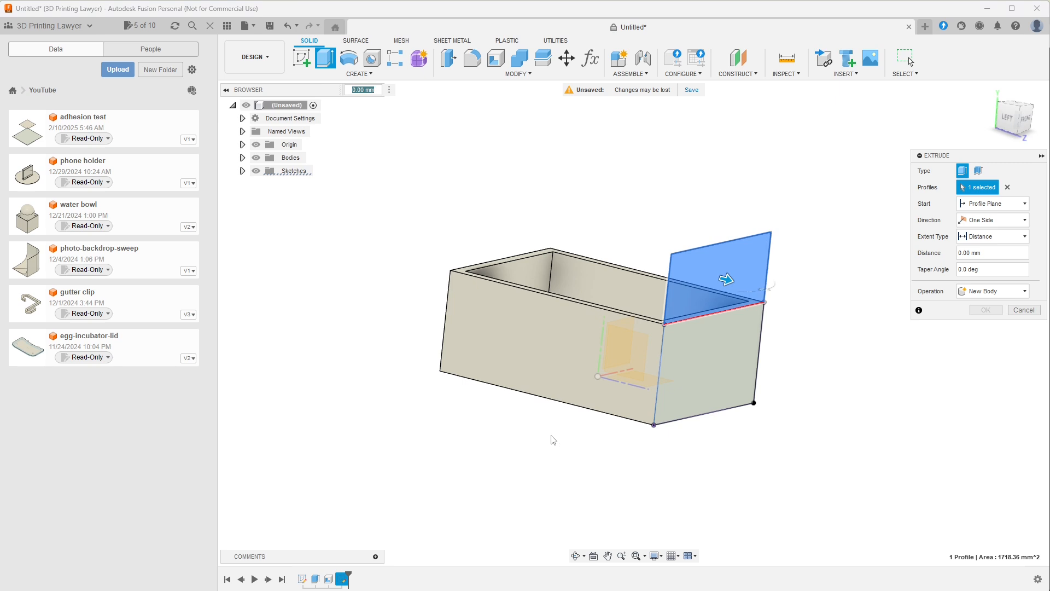
middle_click_drag(553, 439, 600, 448, "shift")
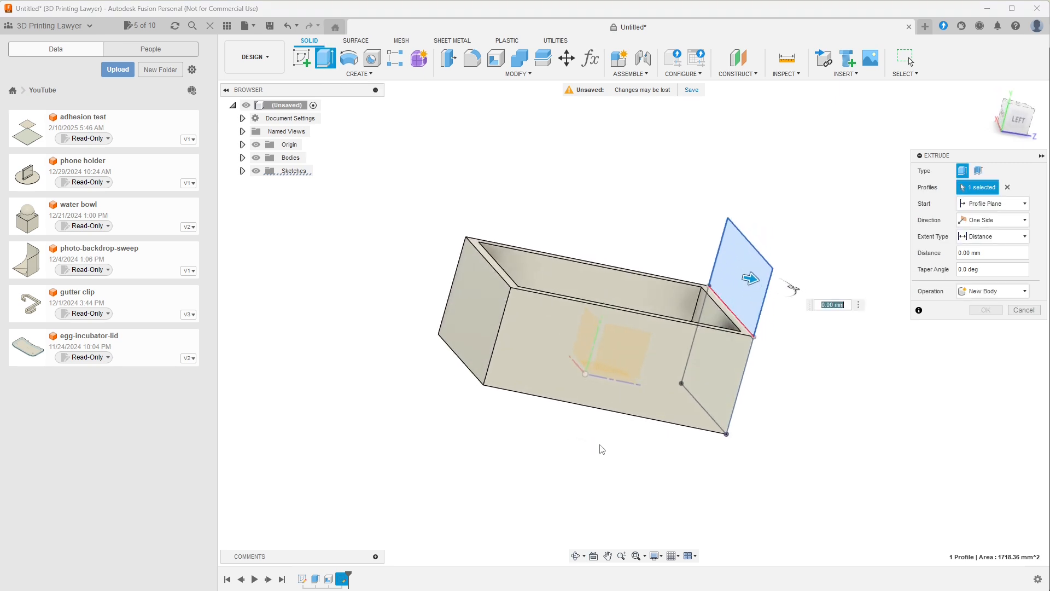
left_click(491, 287)
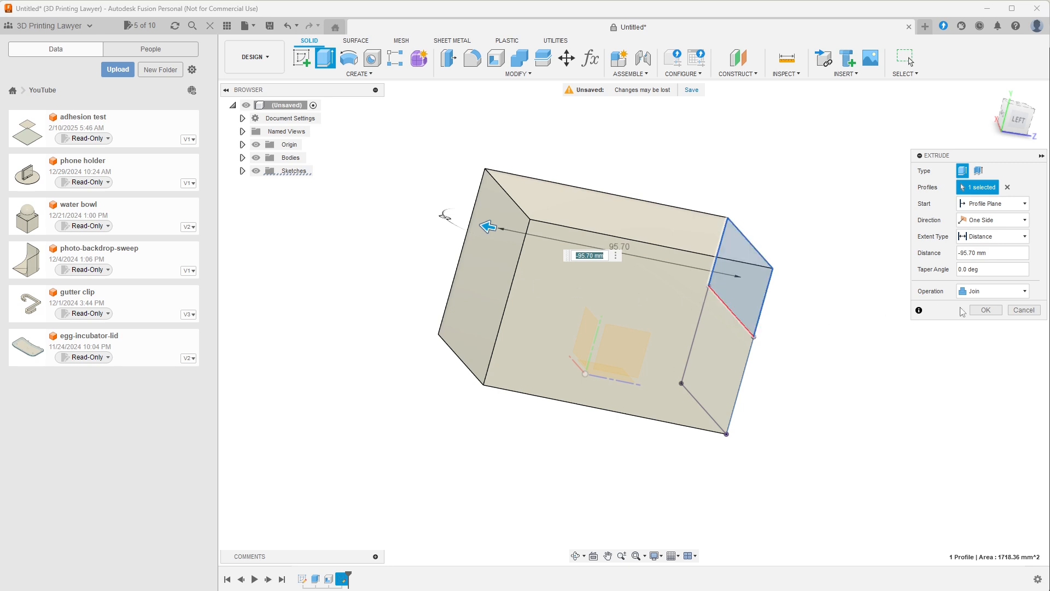
left_click(995, 290)
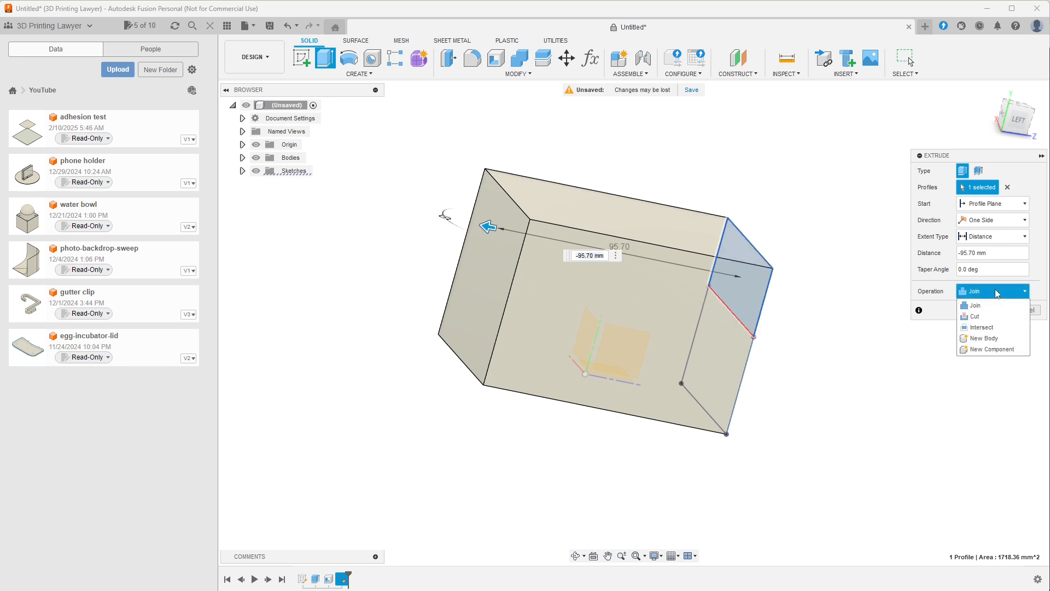
left_click(992, 338)
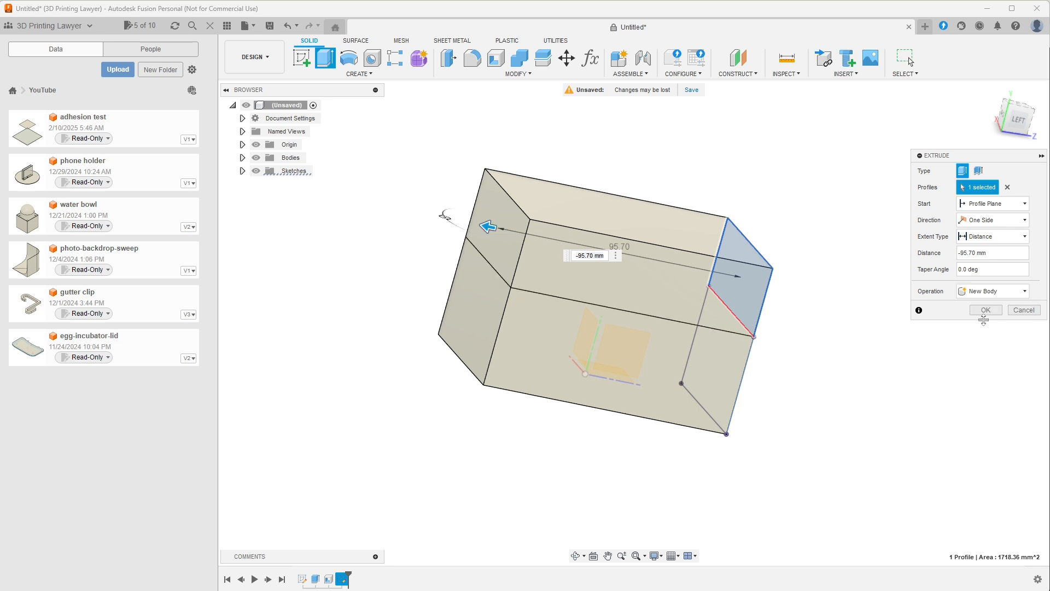
left_click(987, 310)
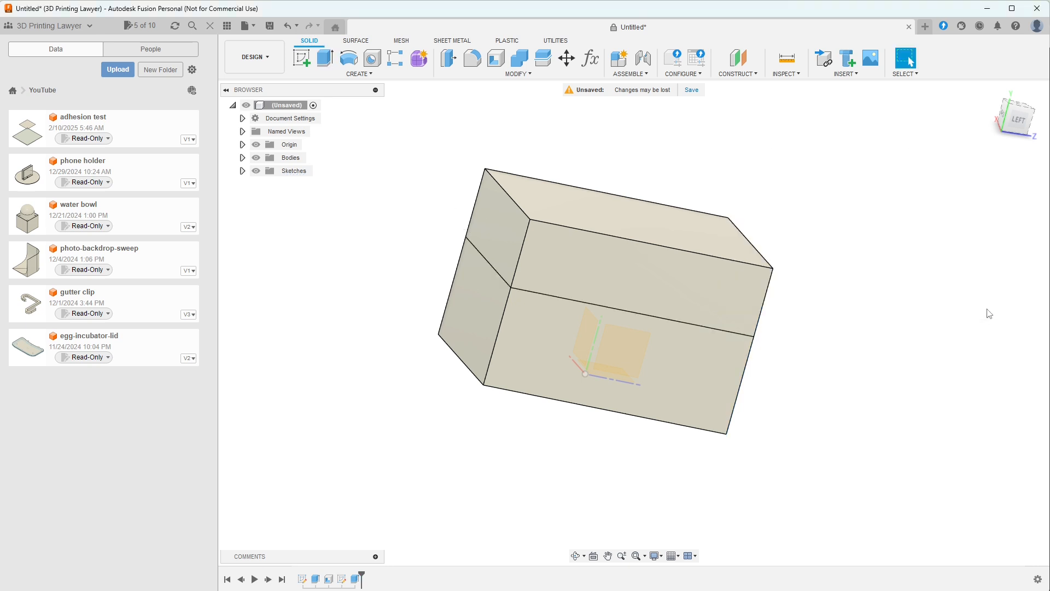
Step: Rename the lower box body as bottom and select the upper body
left_click(242, 158)
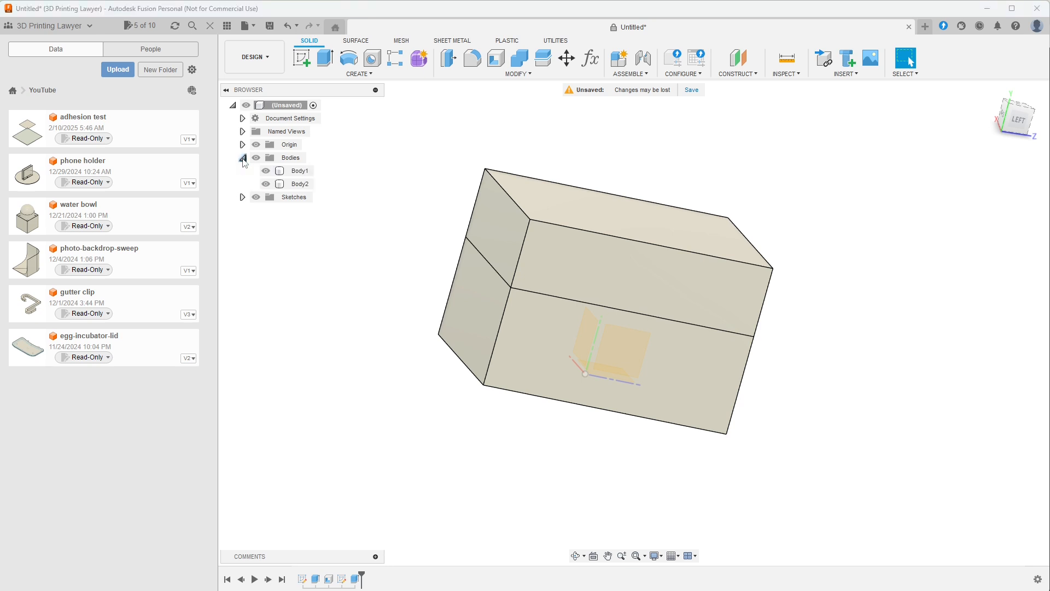
left_click(294, 170)
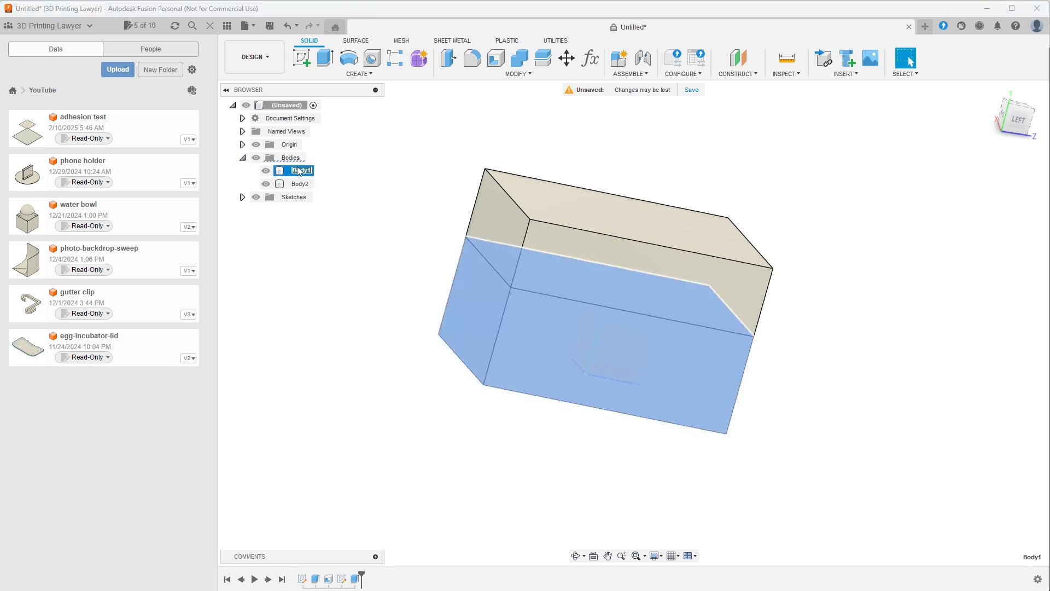
double_click(299, 171)
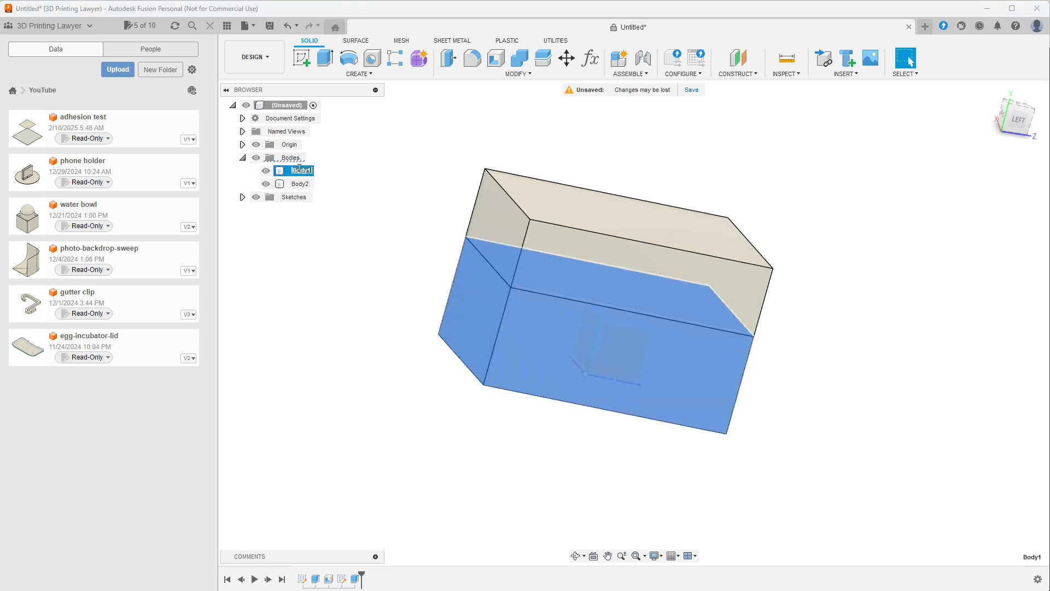
type("bottom")
left_click(301, 184)
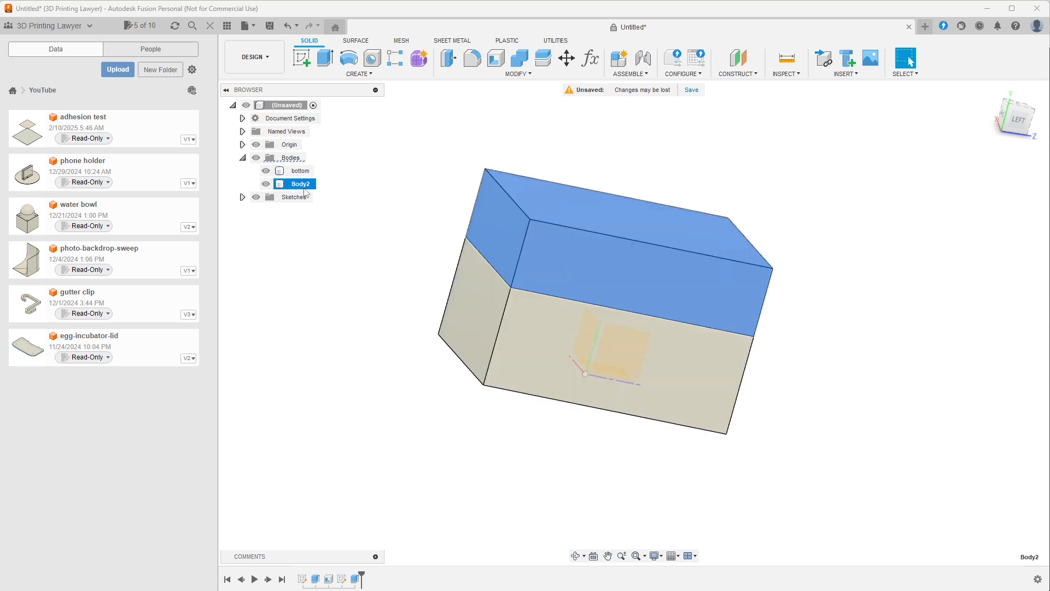
Step: Rename the upper box body as top
double_click(303, 184)
type("top")
key("Return")
double_click(292, 186)
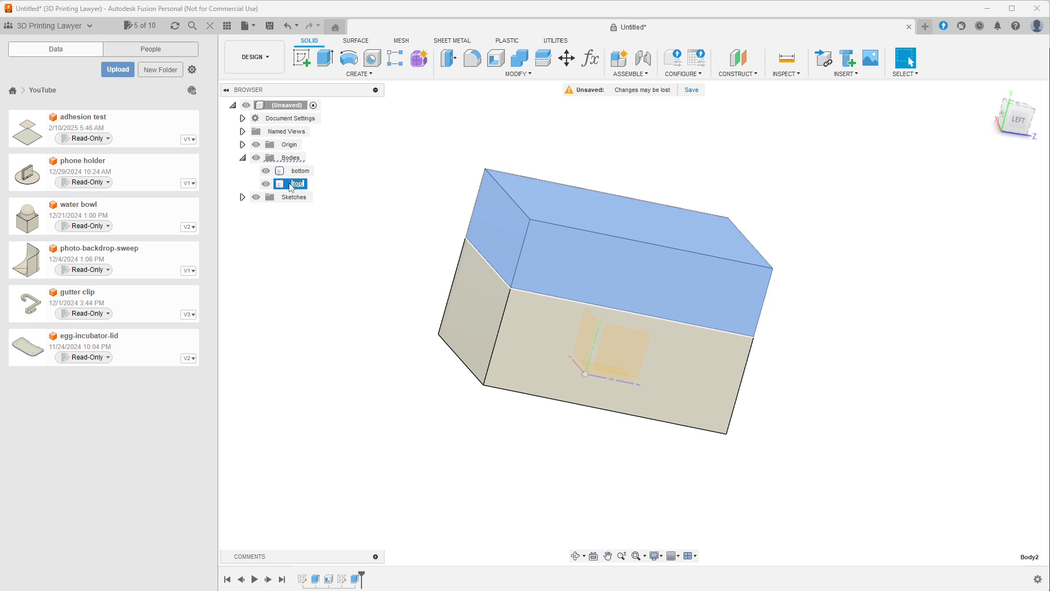
left_click(327, 265)
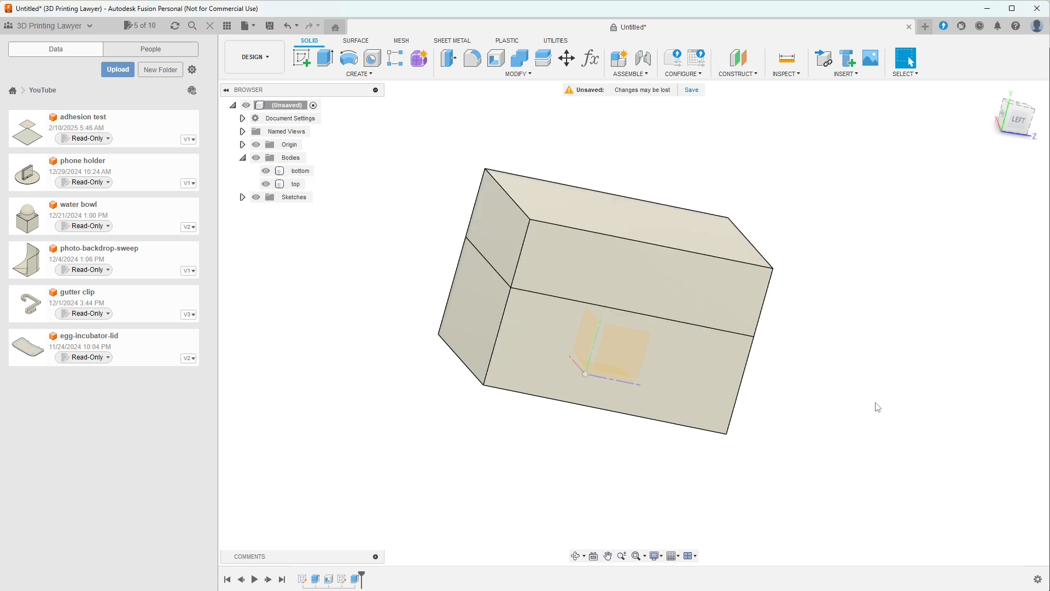
Step: Hide the bottom body, shell the top body inward through its underside face with thickness thick, and show the bottom body again
middle_click_drag(878, 408, 775, 376, "shift")
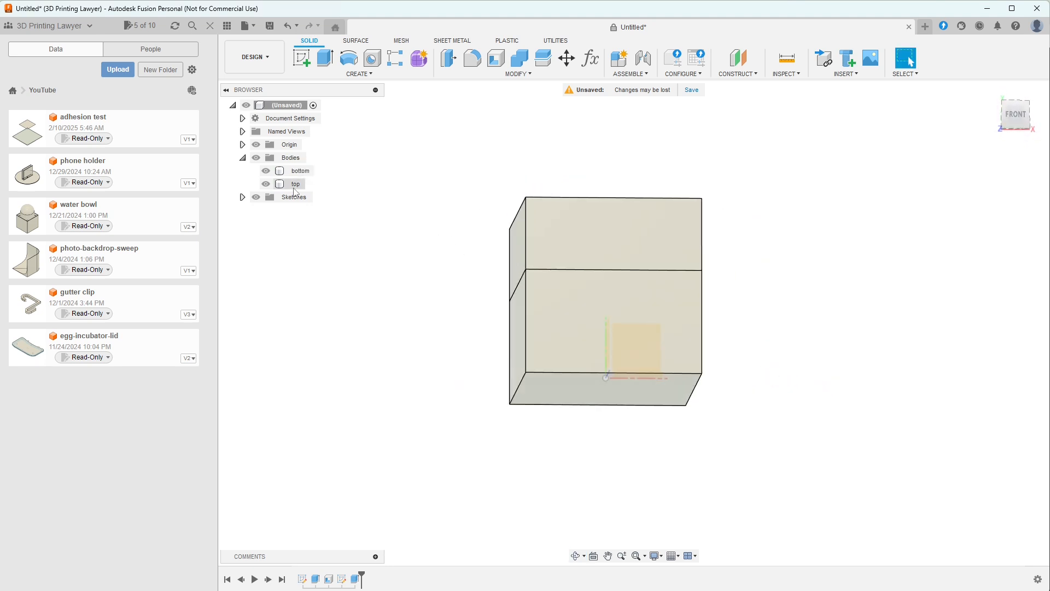
left_click(266, 171)
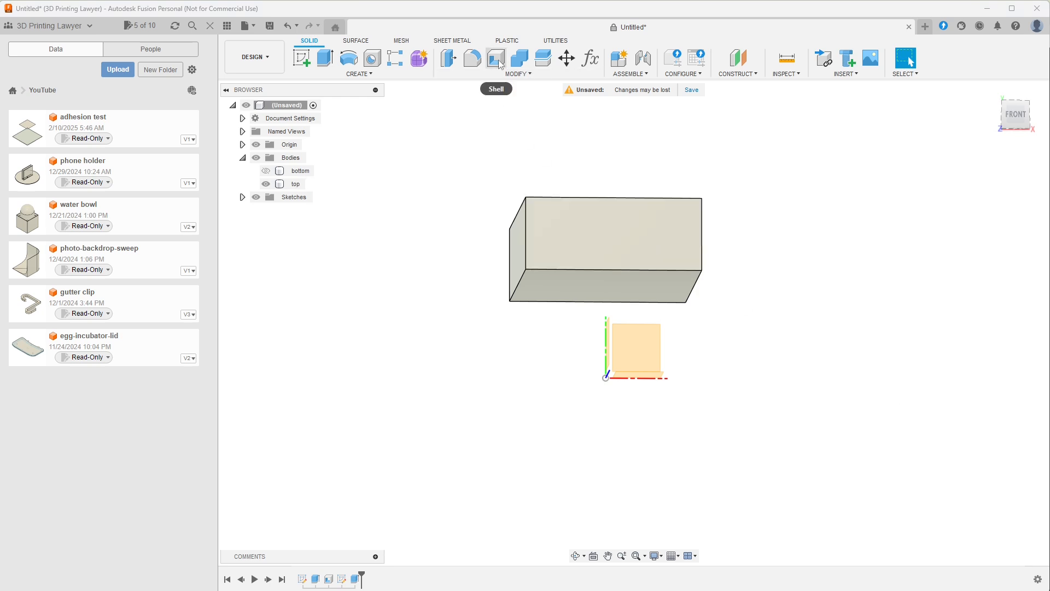
left_click(579, 288)
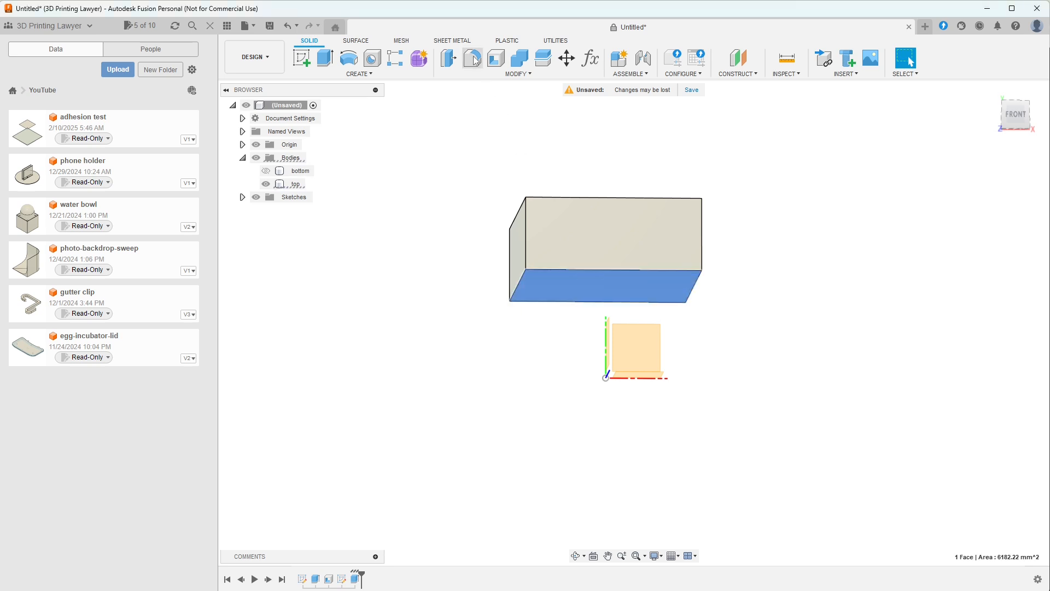
left_click(496, 58)
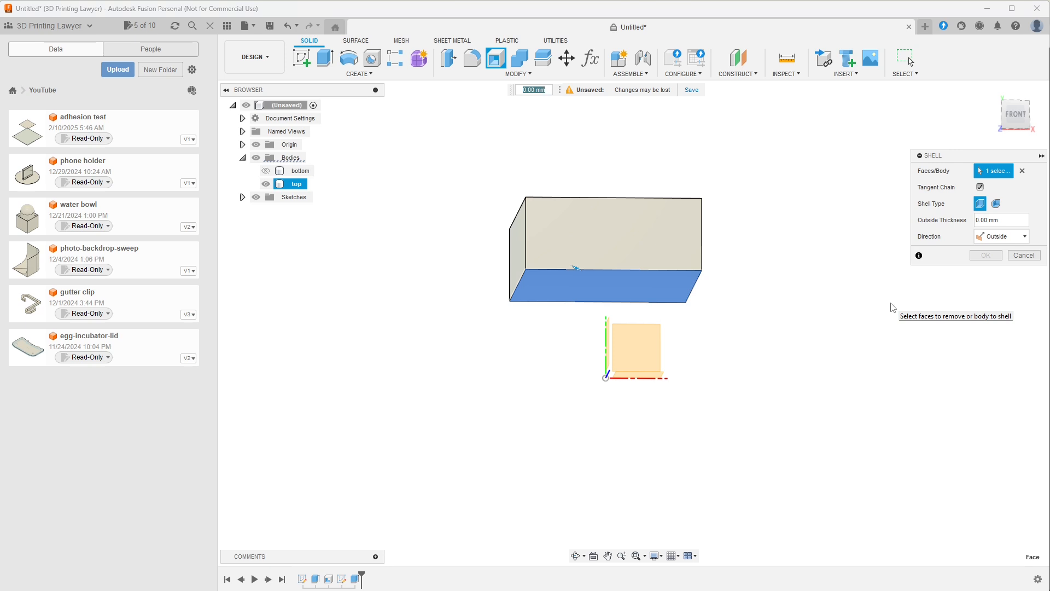
left_click(1012, 237)
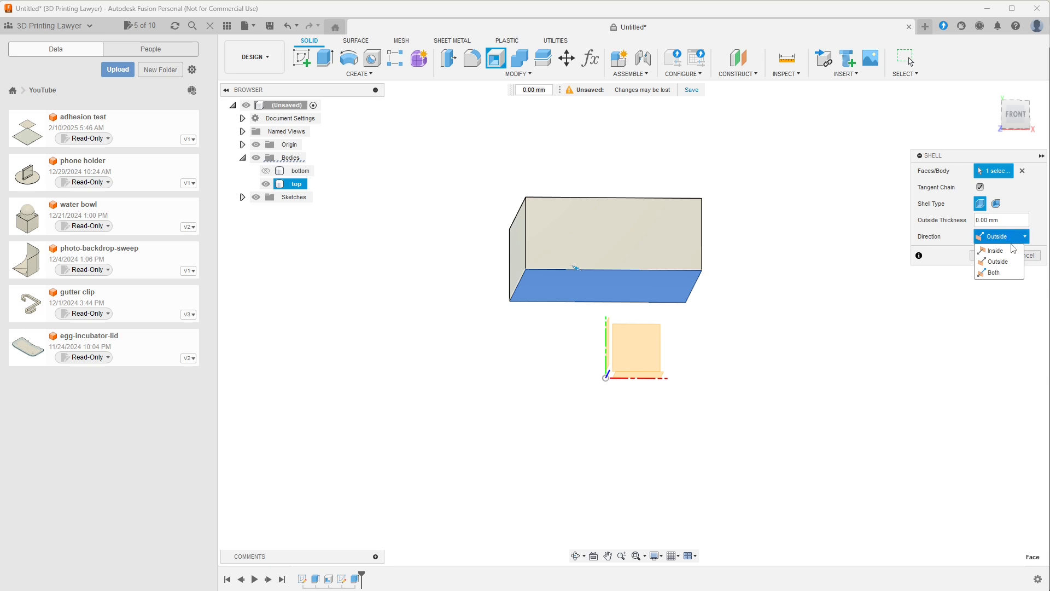
left_click(1012, 250)
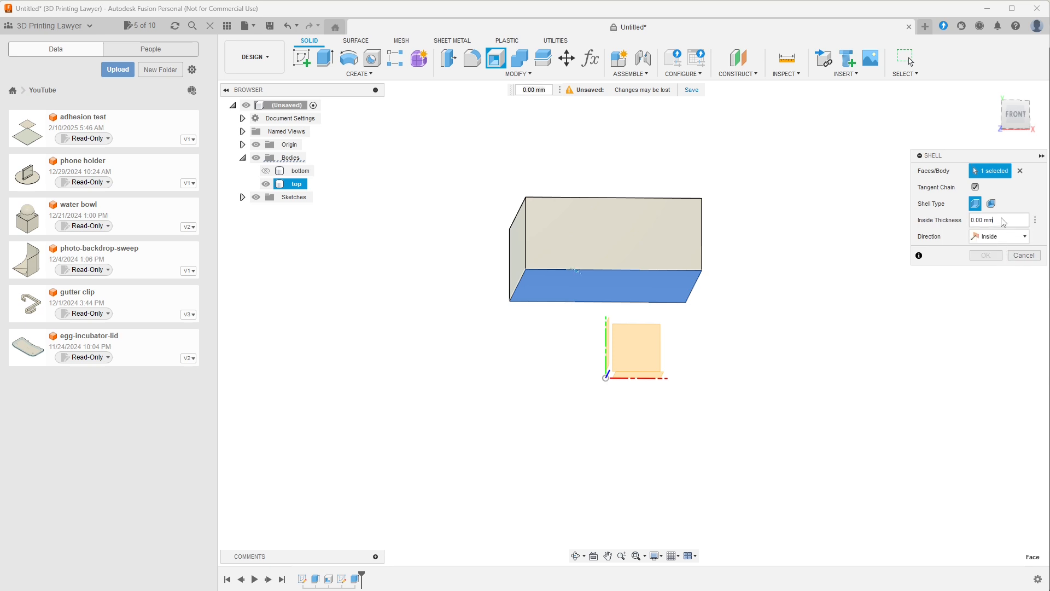
left_click_drag(1004, 221, 966, 220)
type("t")
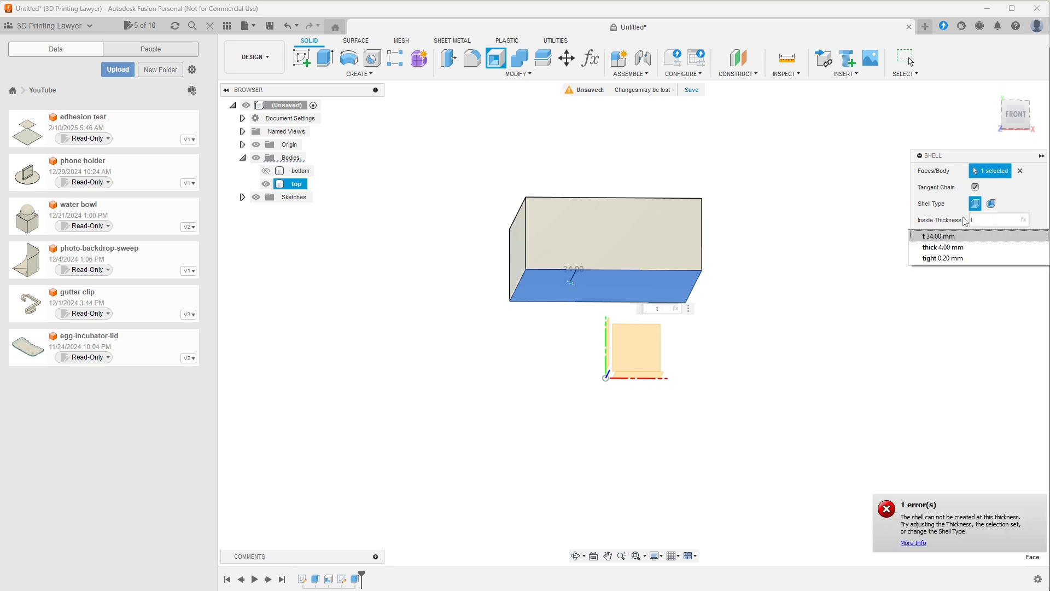
left_click(965, 246)
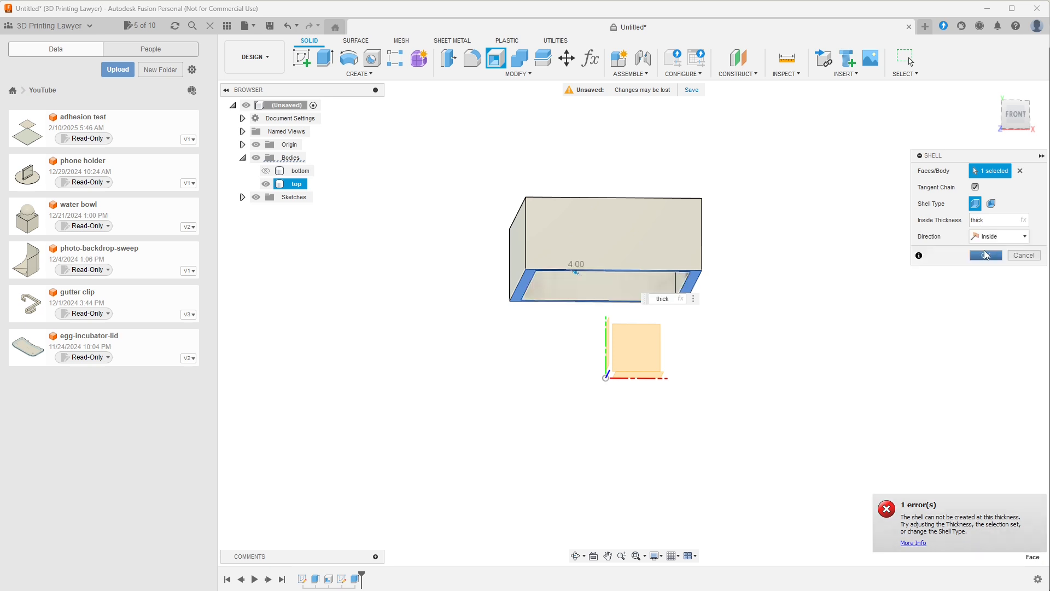
left_click(987, 255)
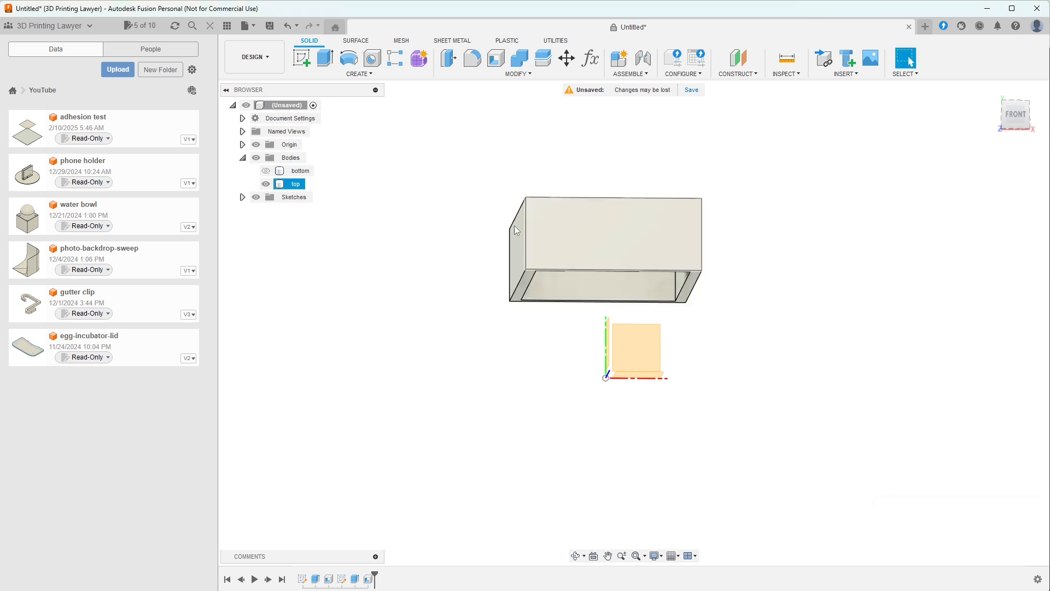
left_click(266, 171)
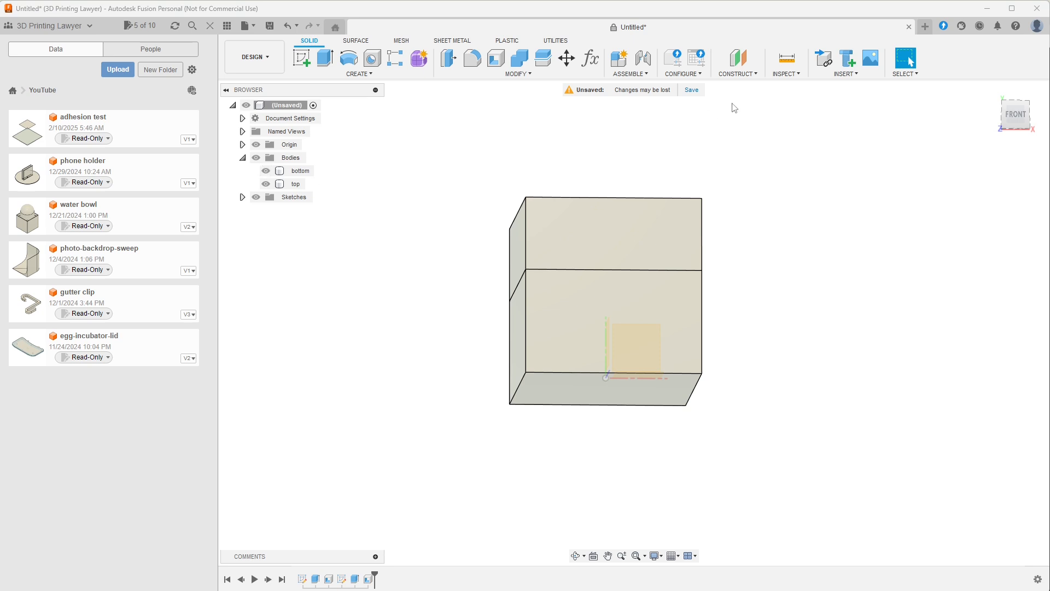
Step: Create a section analysis on the XY origin plane to inspect the box's interior walls, and hide the analysis
left_click(786, 75)
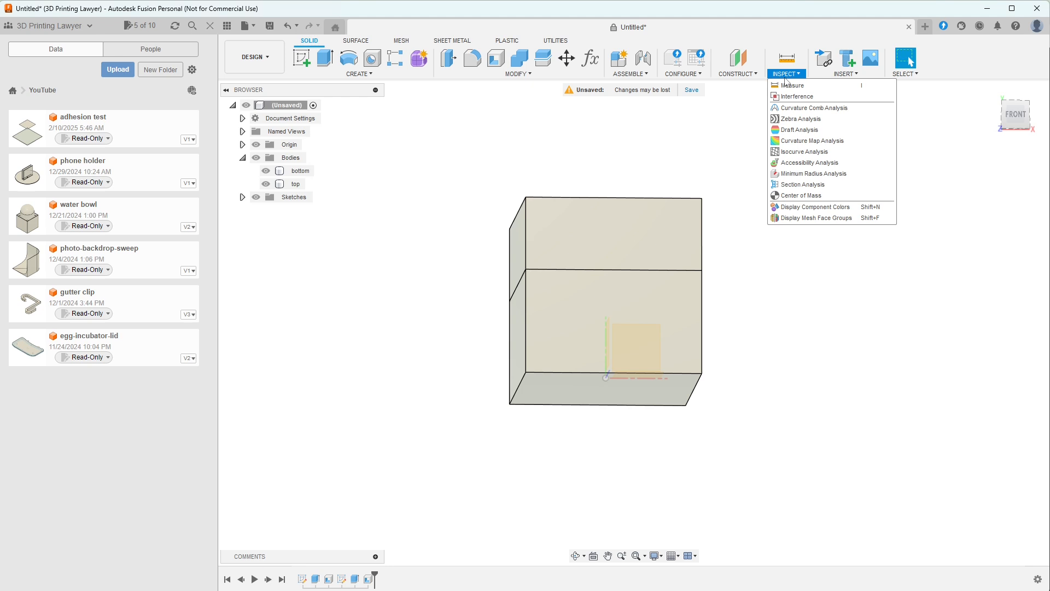
left_click(843, 185)
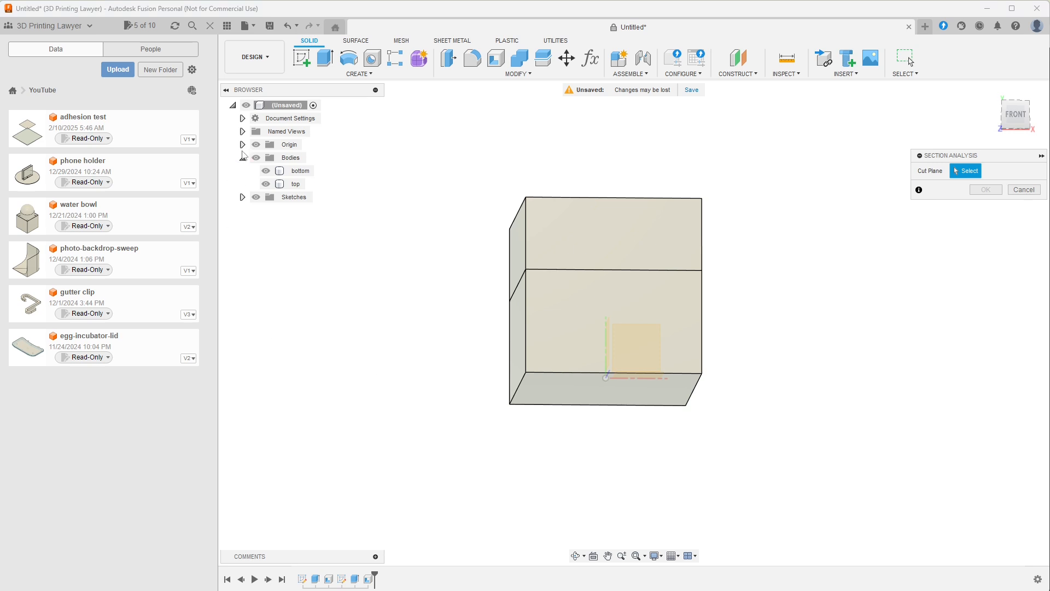
left_click(242, 145)
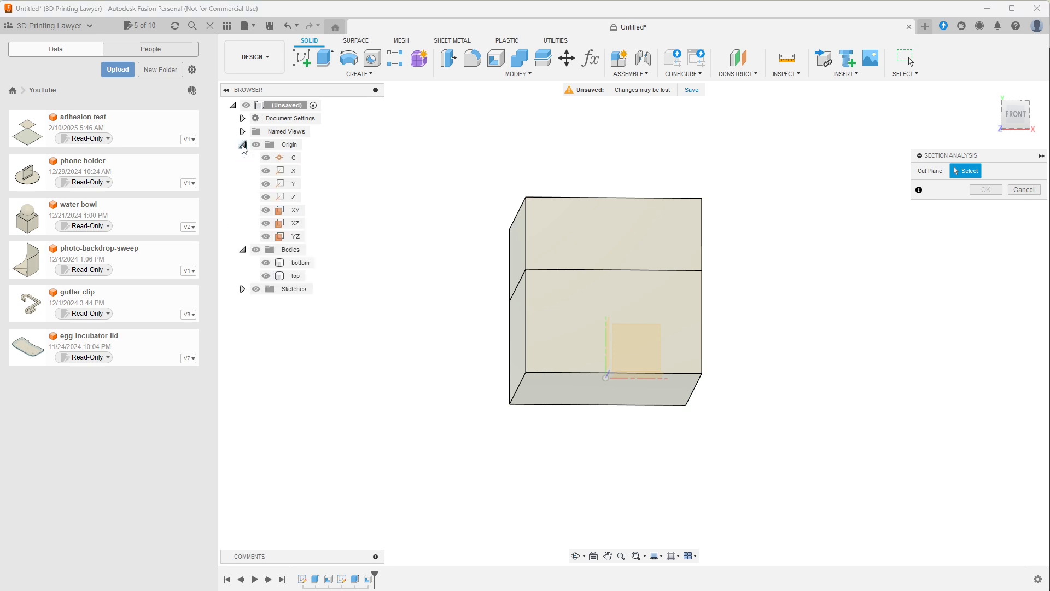
left_click(294, 211)
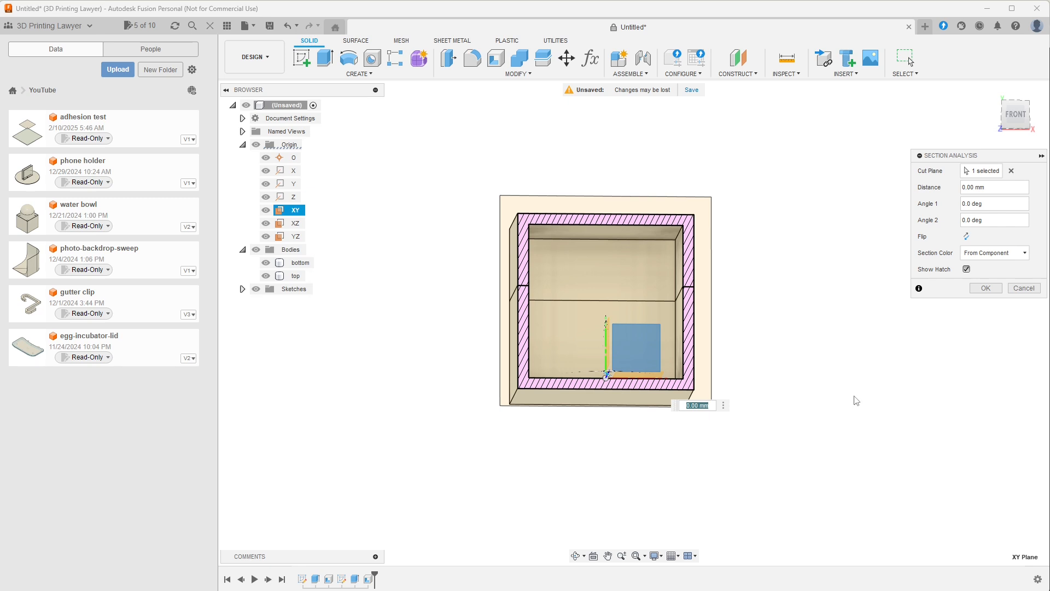
left_click(986, 288)
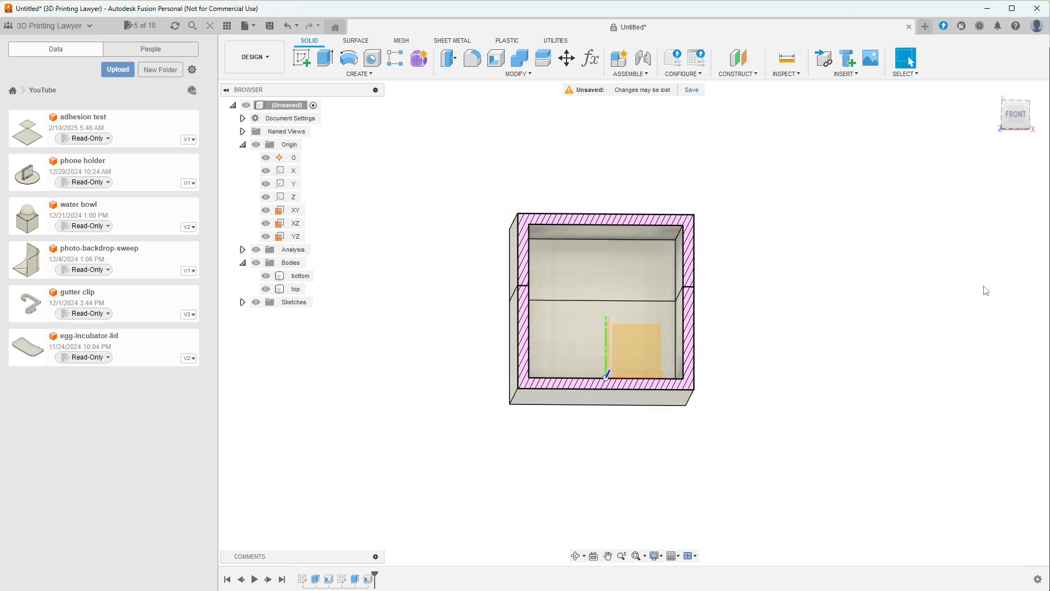
mouse_move(891, 363)
middle_mouse_down("shift")
mouse_move(879, 363)
mouse_move(894, 370)
middle_mouse_up("shift")
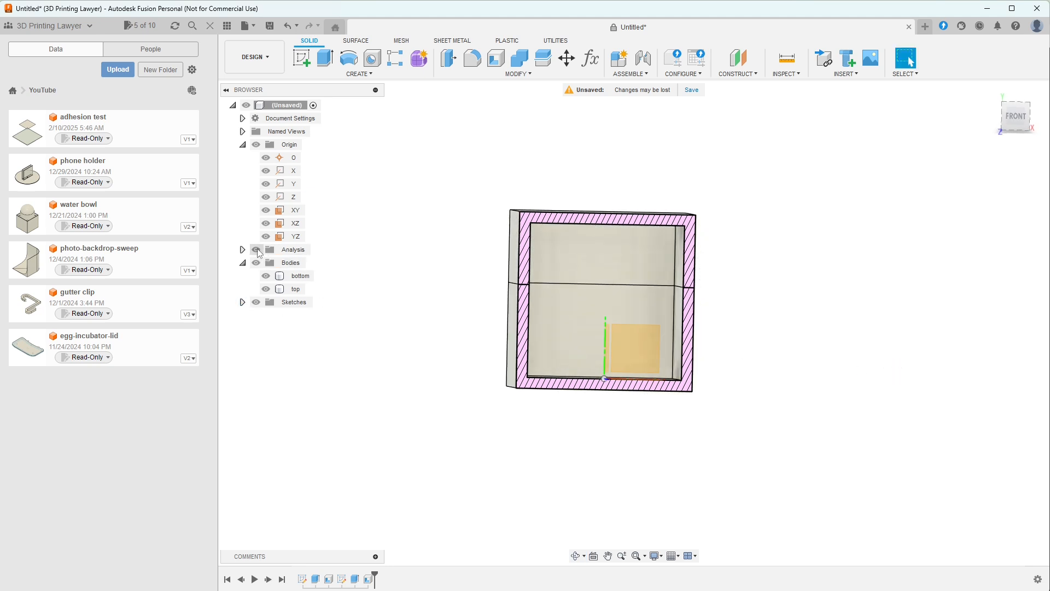
mouse_move(377, 328)
middle_mouse_down("shift")
mouse_move(375, 307)
mouse_move(387, 329)
middle_mouse_up("shift")
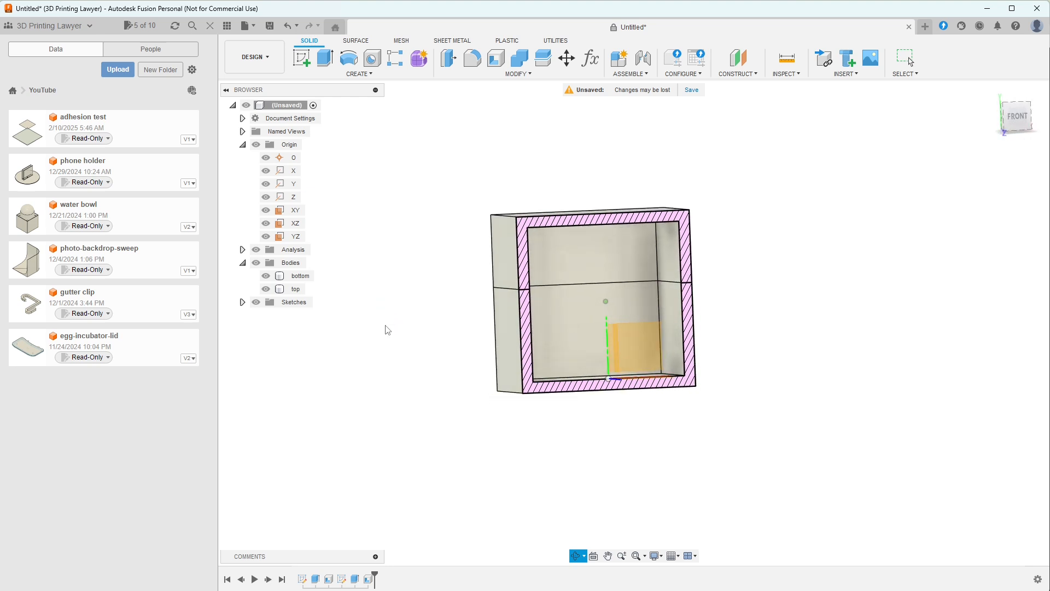
left_click(257, 250)
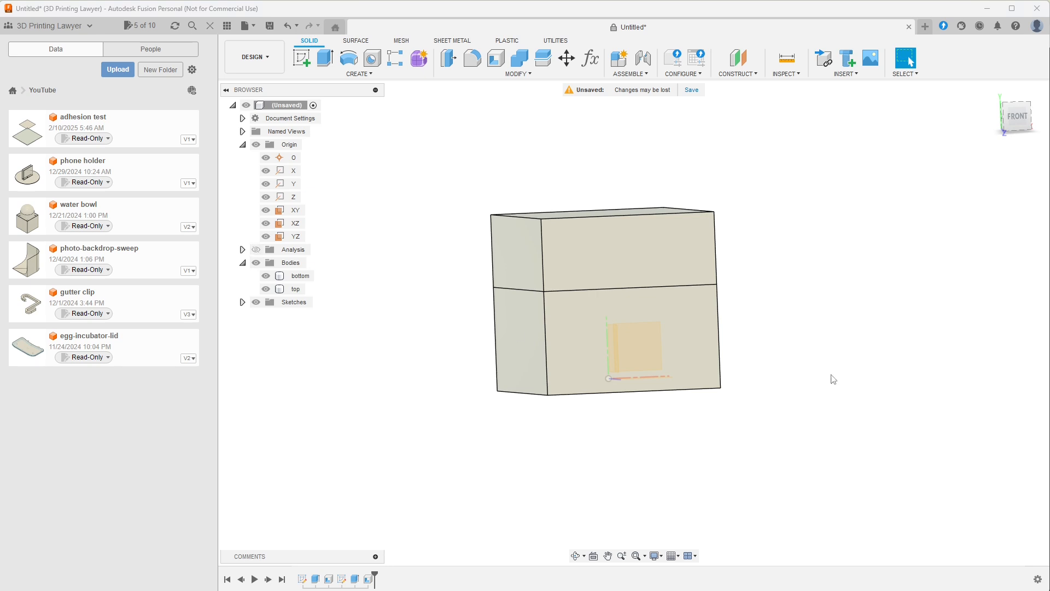
Step: Reopen the front-face sketch with the 64.6 mm rectangle to review it, and finish it without edits
middle_click_drag(834, 379, 829, 372, "shift")
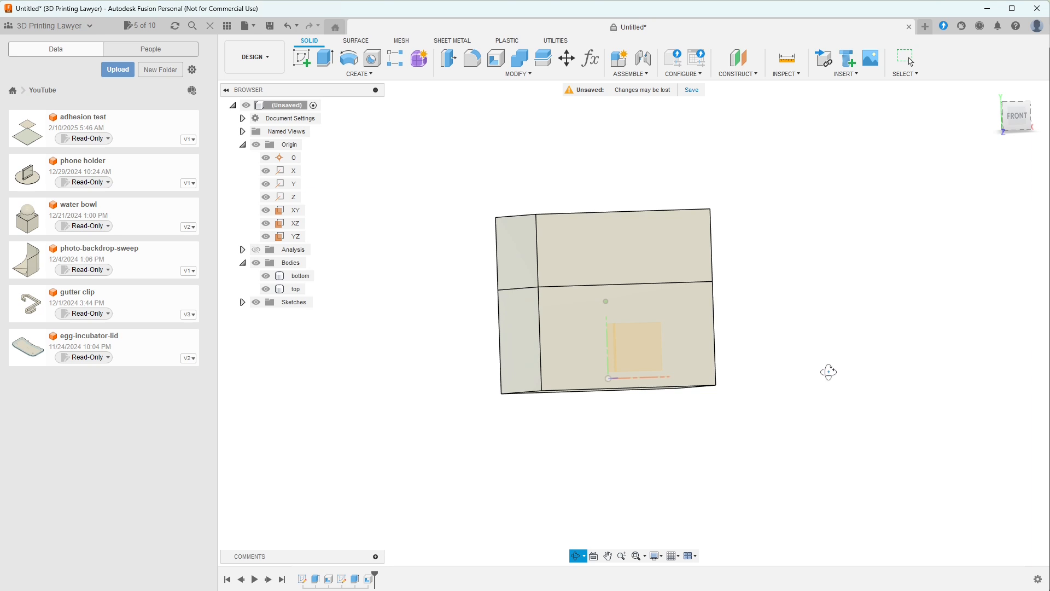
middle_click_drag(829, 372, 823, 372, "shift")
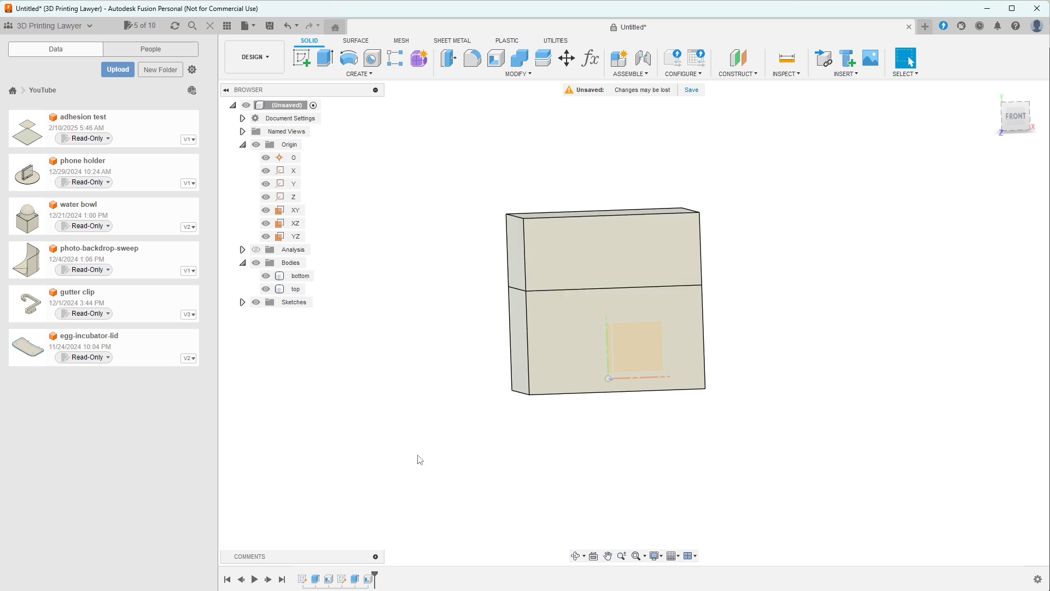
double_click(344, 581)
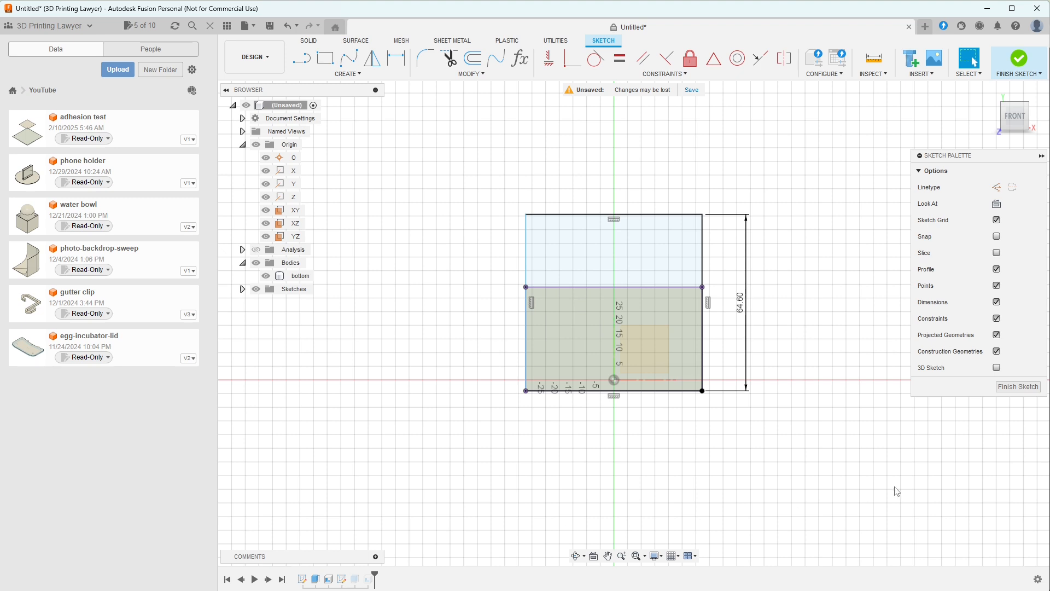
left_click(1013, 388)
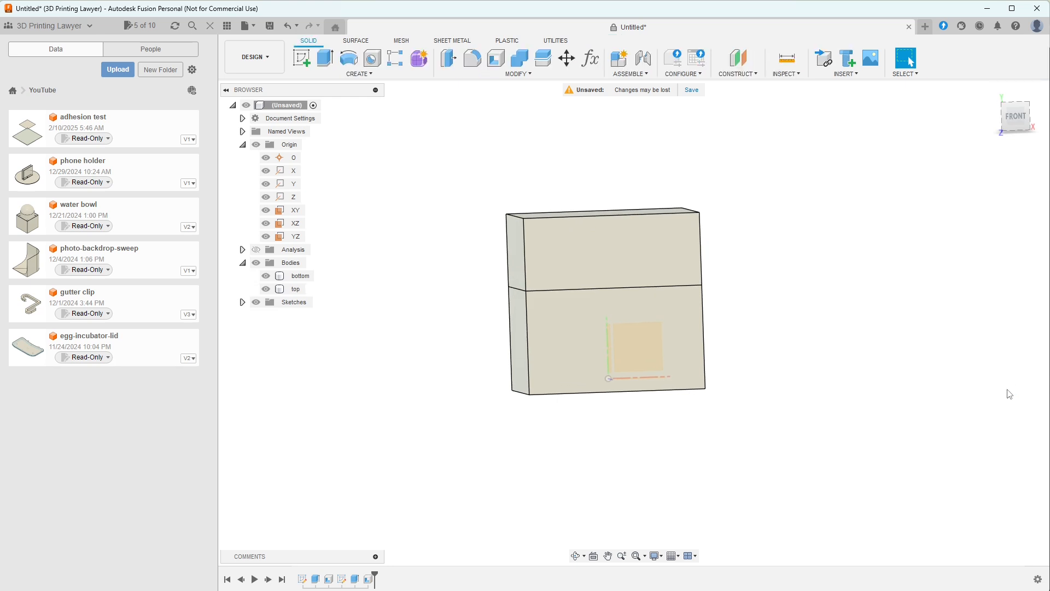
Step: Create a sketch on the bottom body's front face and project the front faces of both bodies into it
left_click(340, 74)
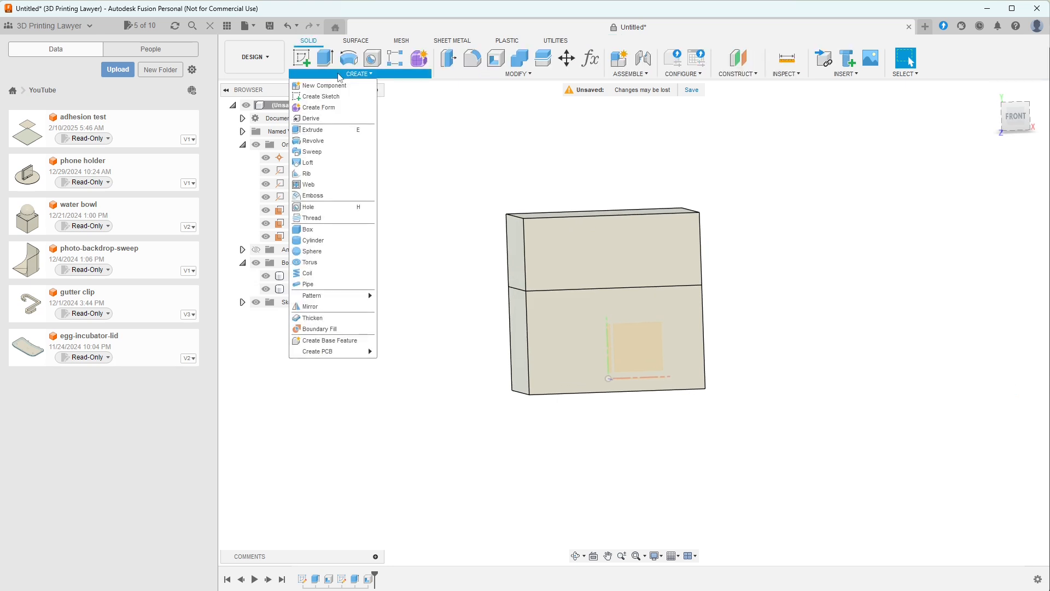
left_click(329, 94)
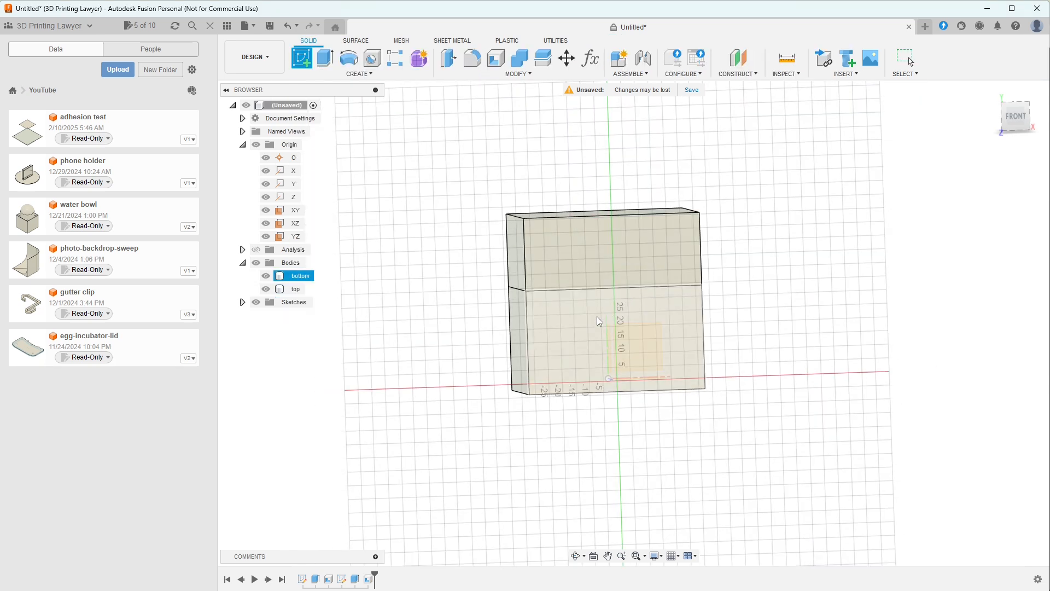
left_click(597, 317)
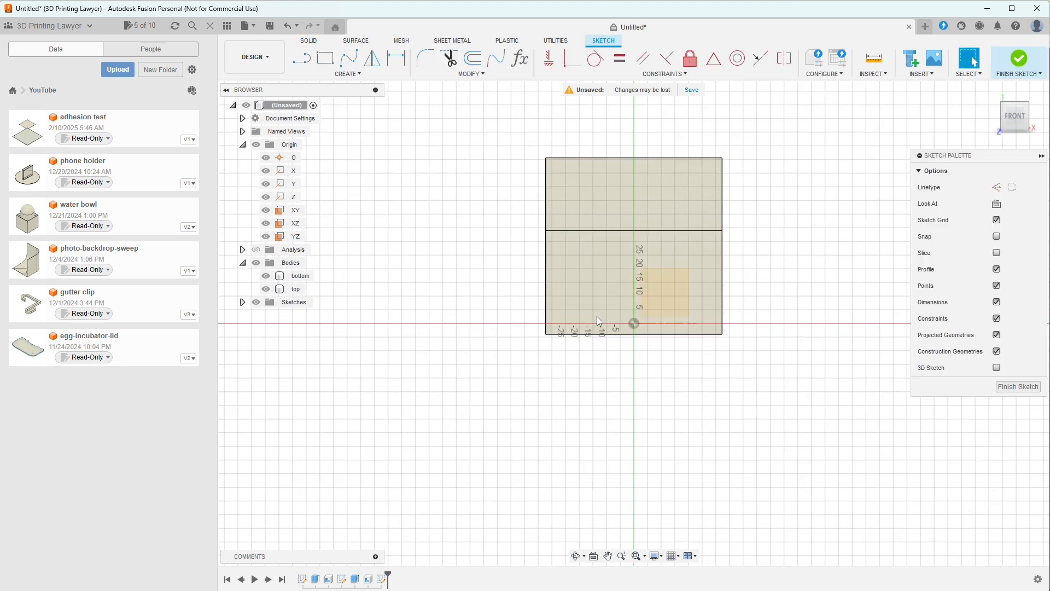
key("p")
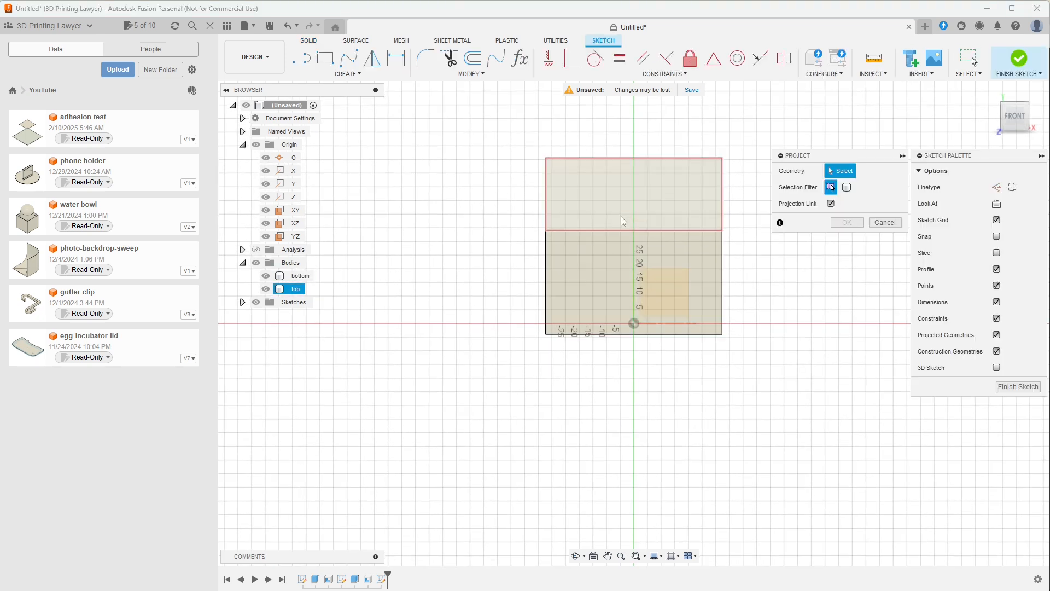
left_click(623, 202)
left_click(621, 270)
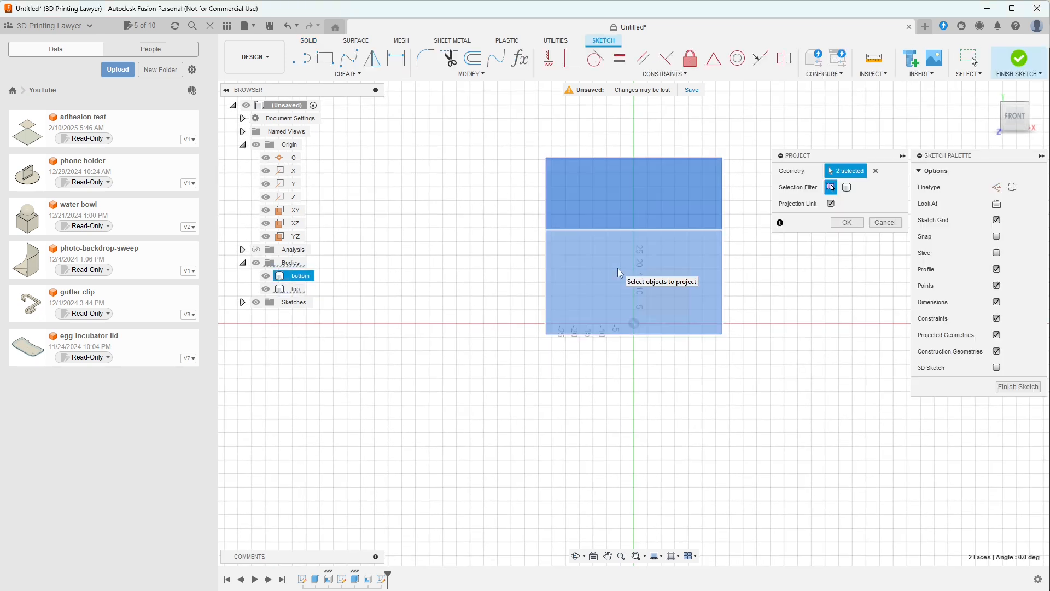
left_click(849, 224)
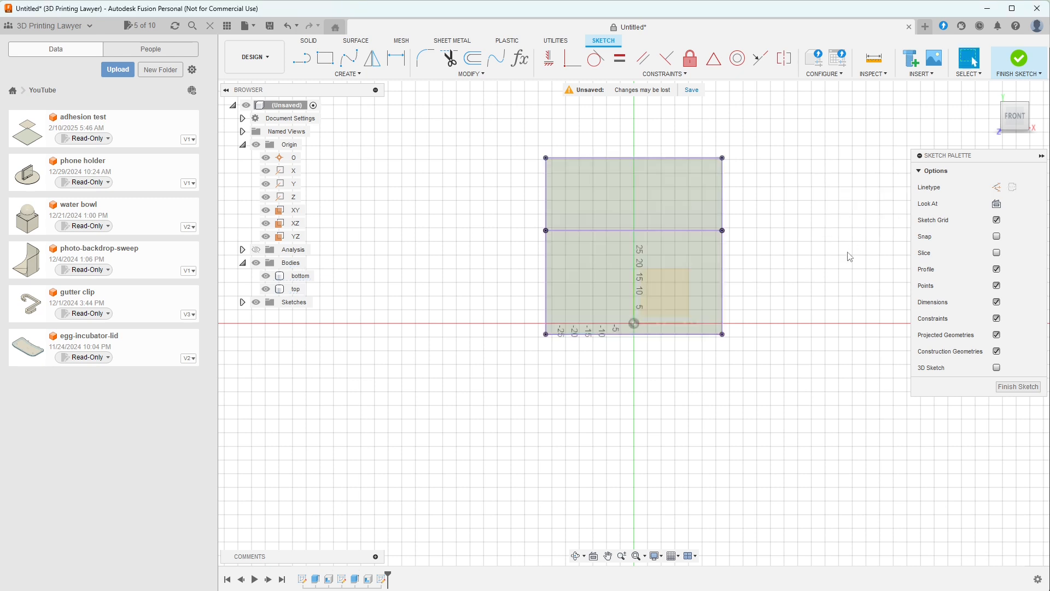
Step: Offset the top body's projected front outline inward by thick/2
left_click_drag(843, 262, 760, 359)
key("Escape")
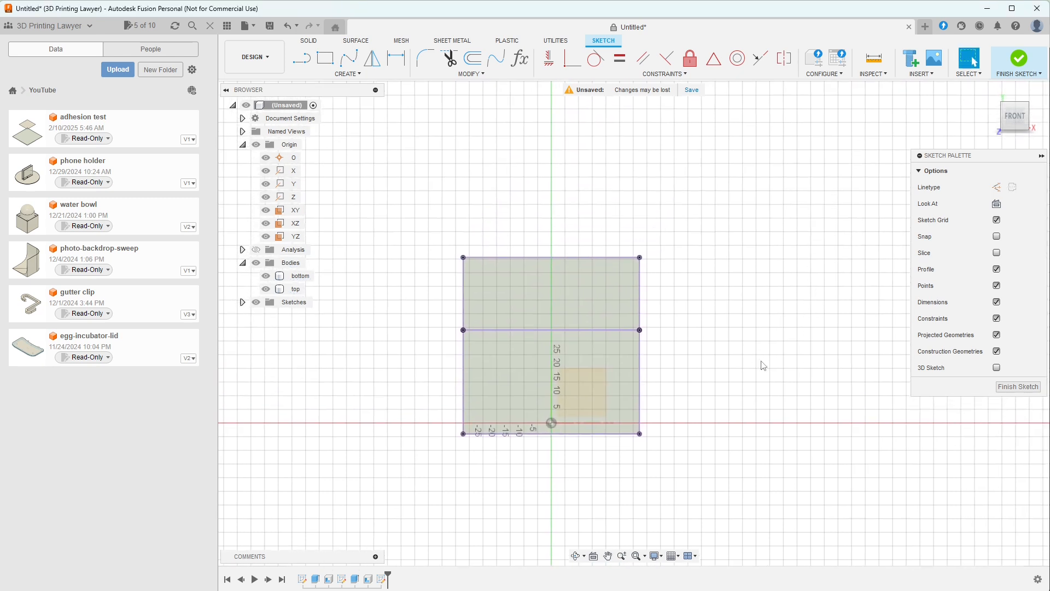
scroll(676, 389, "up", 3)
middle_click_drag(696, 359, 776, 354)
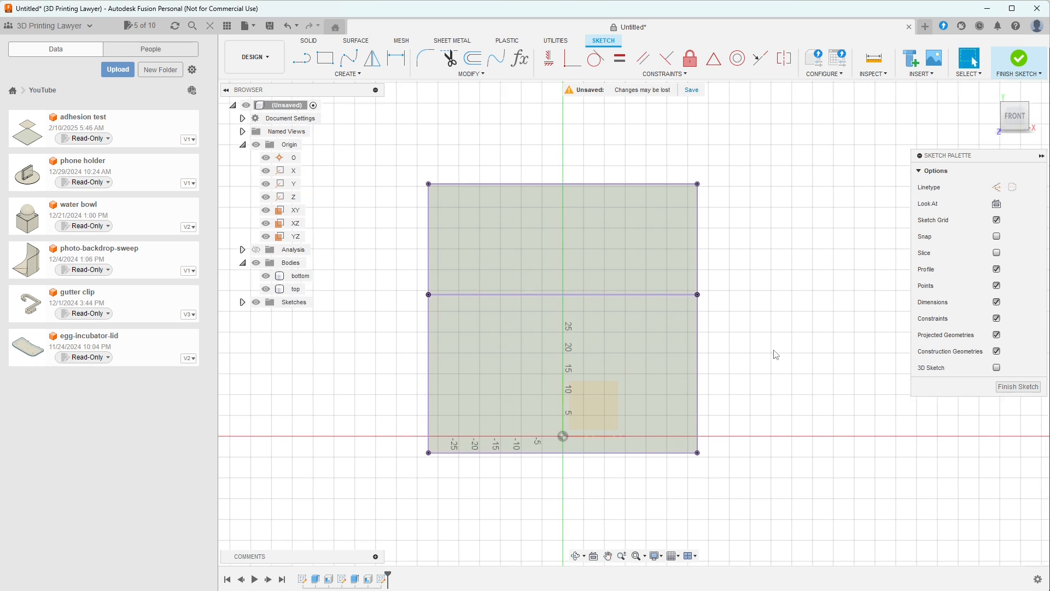
left_click(473, 59)
left_click(536, 185)
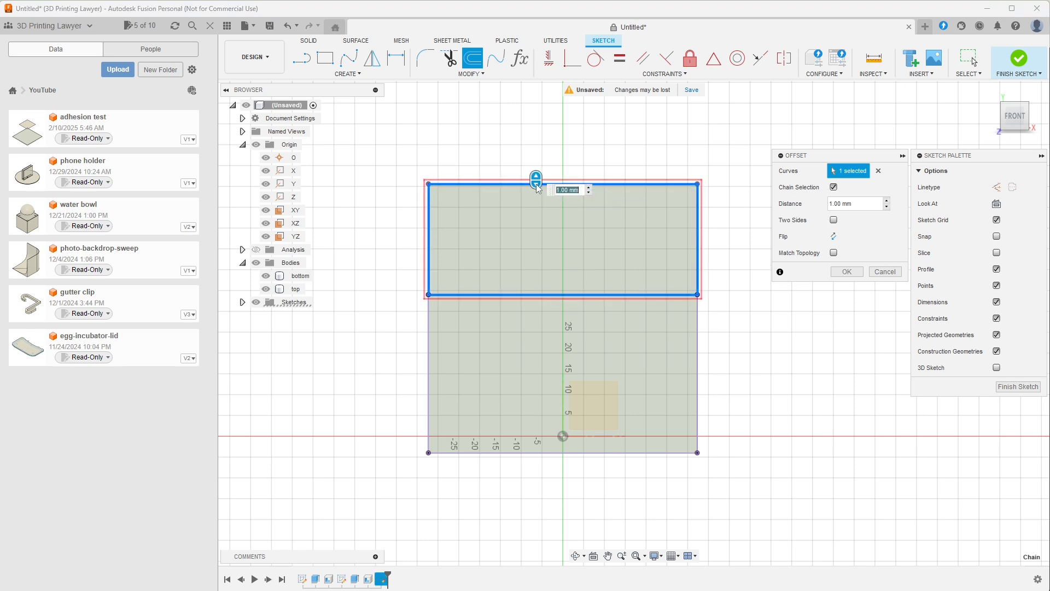
left_click_drag(537, 179, 536, 190)
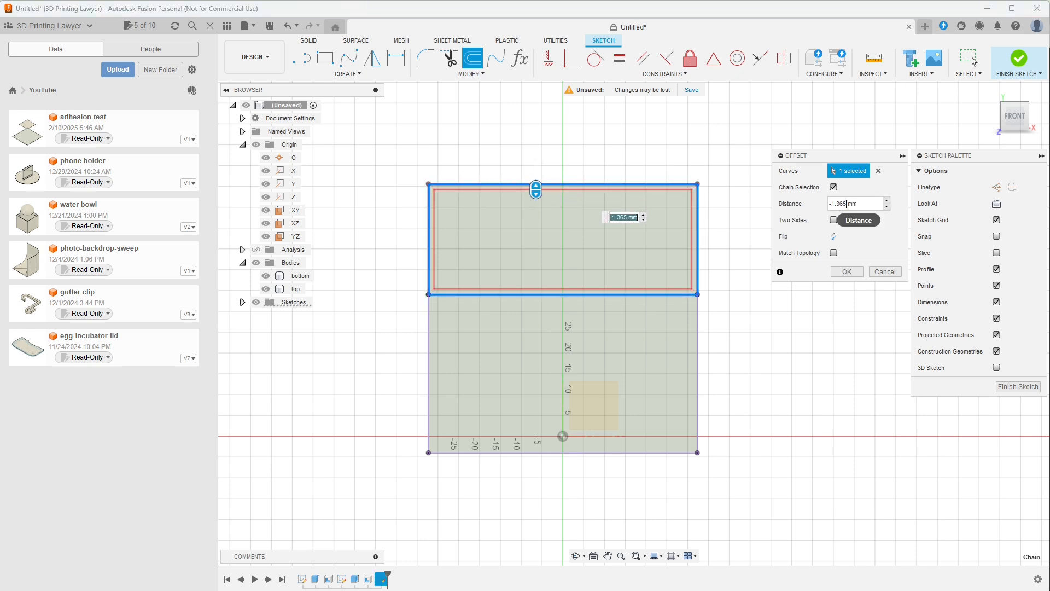
left_click(847, 204)
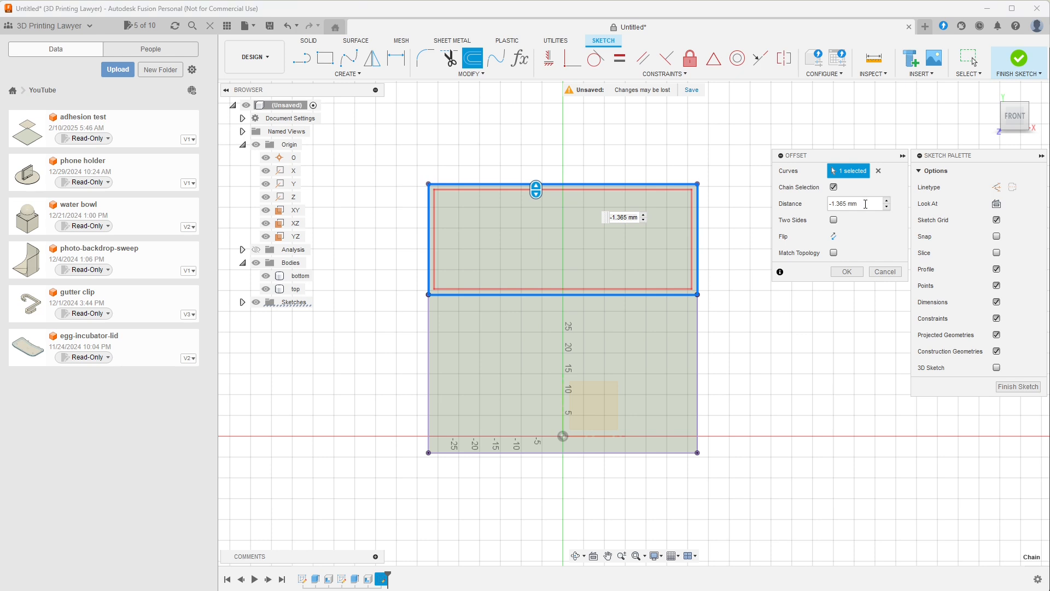
left_click_drag(865, 204, 829, 205)
type("thick/2")
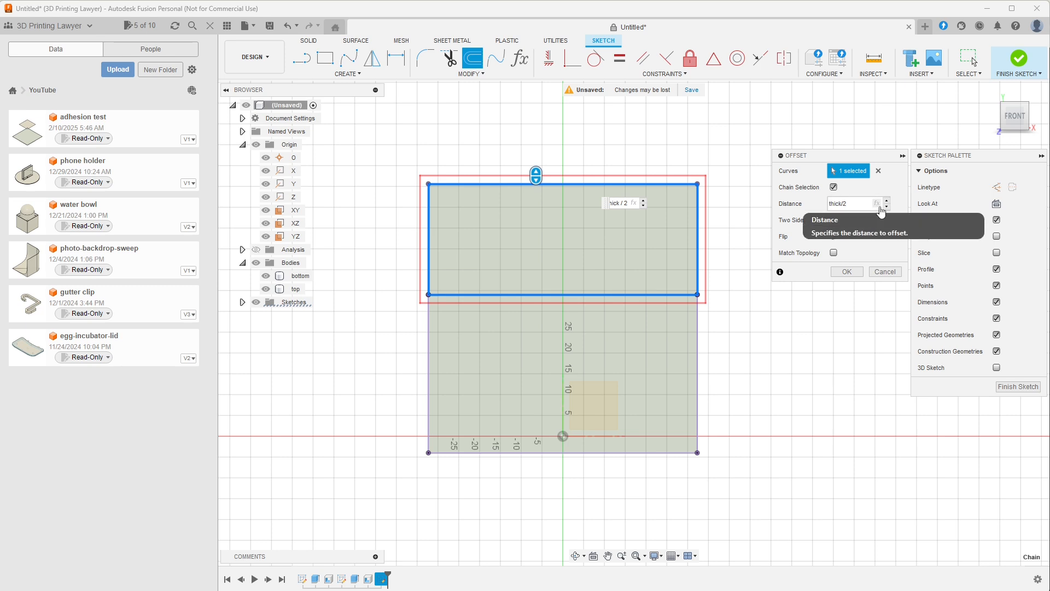
type("-")
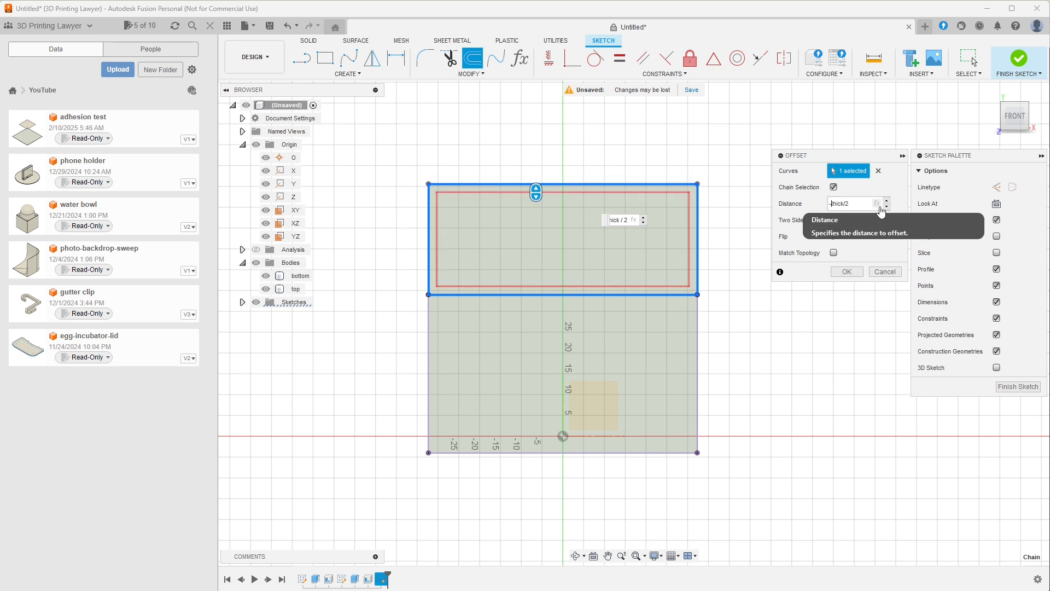
key("Return")
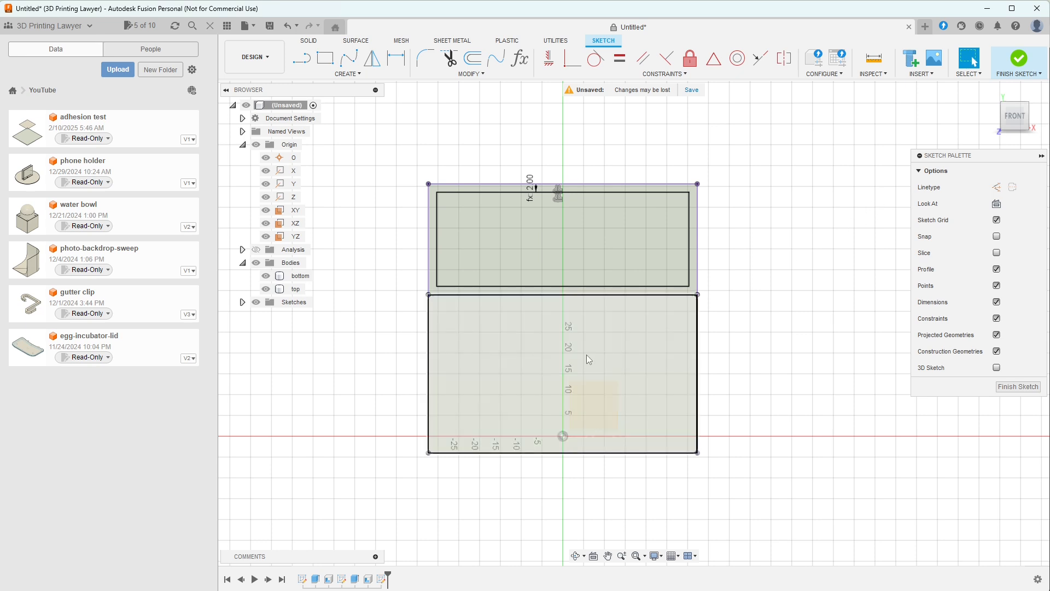
Step: Offset the bottom body's projected front outline inward by thick/2
left_click(473, 58)
left_click(521, 295)
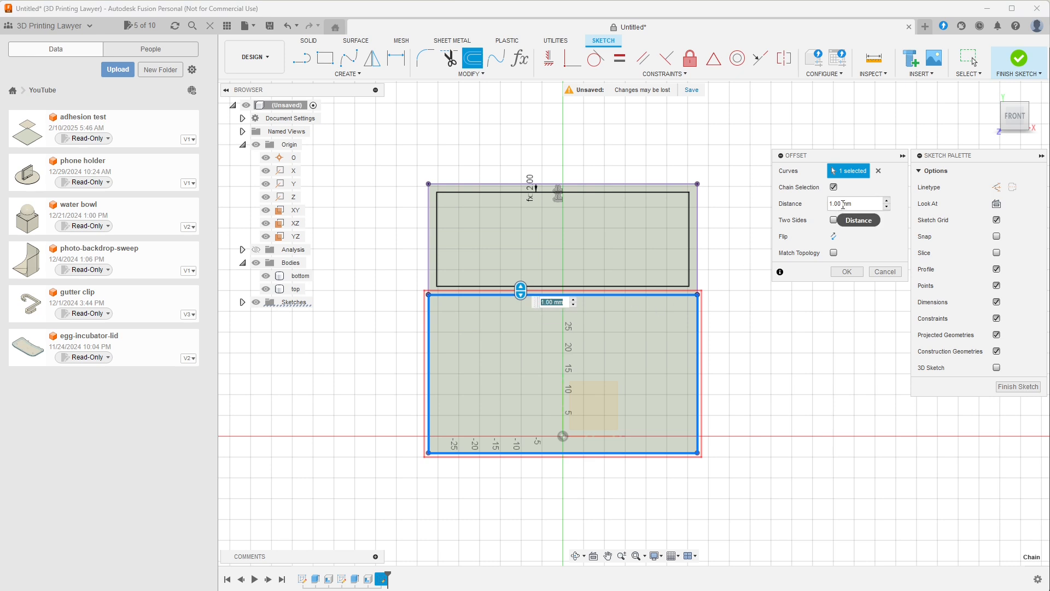
left_click(843, 204)
left_click_drag(863, 206, 810, 207)
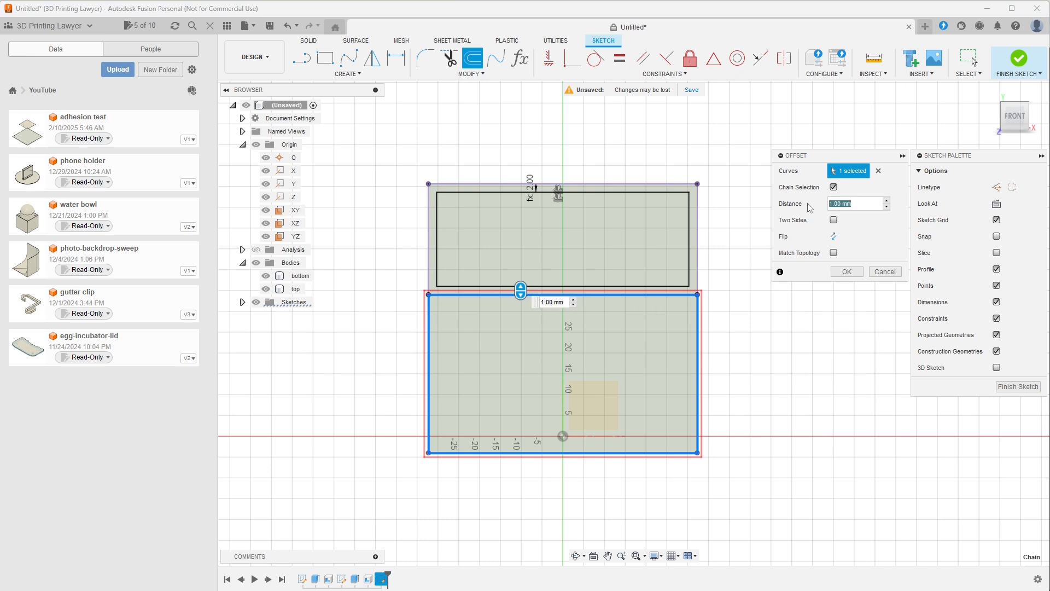
type("-thic")
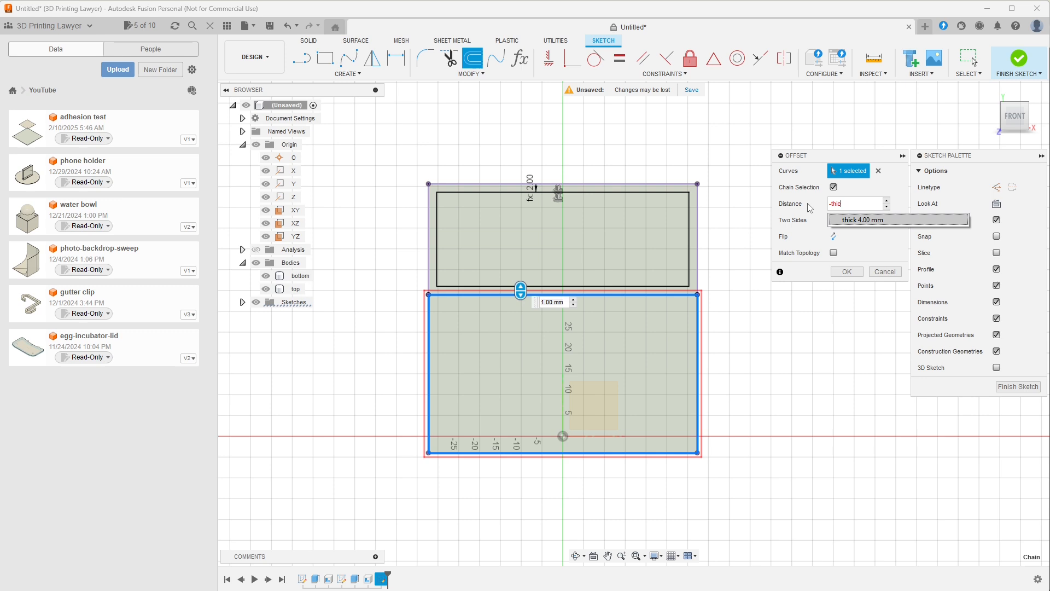
type("k/2")
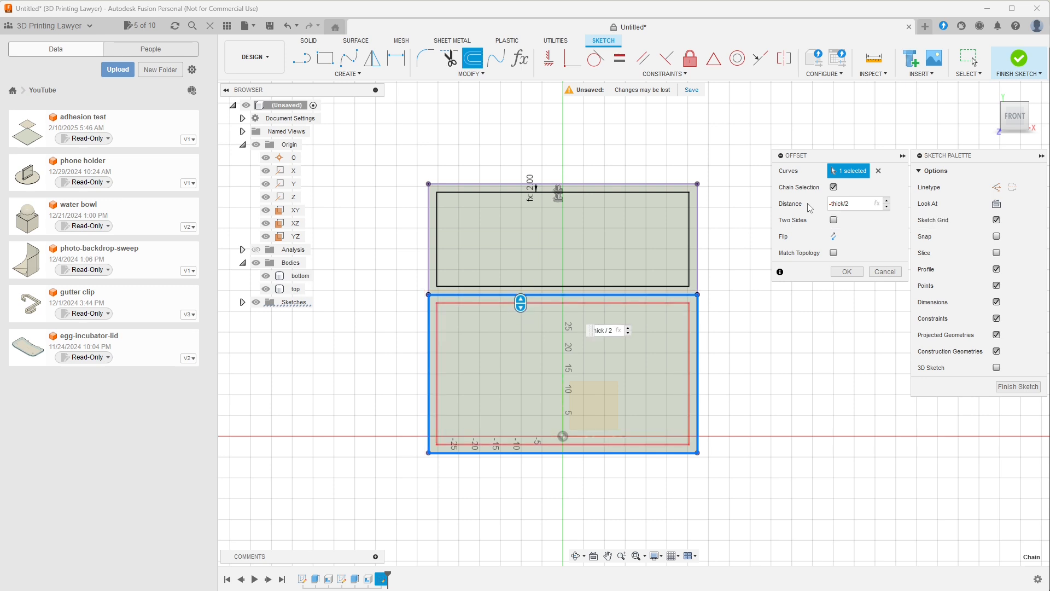
key("Return")
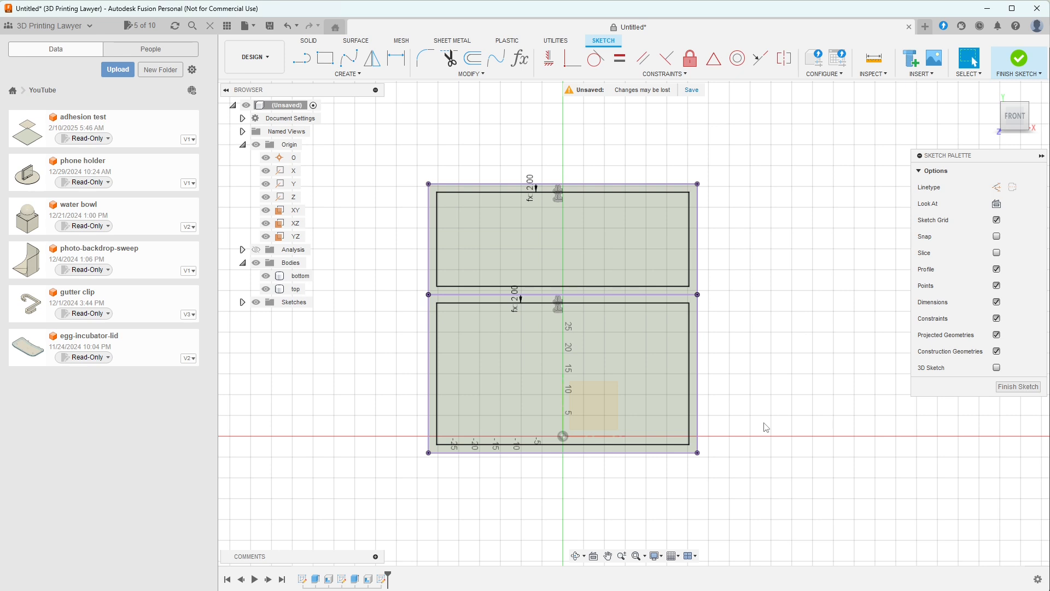
Step: Start an Extrude of both inner rectangular profiles on the front faces with the operation set to Cut
mouse_move(766, 427)
middle_mouse_down("shift")
mouse_move(783, 422)
mouse_move(795, 436)
middle_mouse_up("shift")
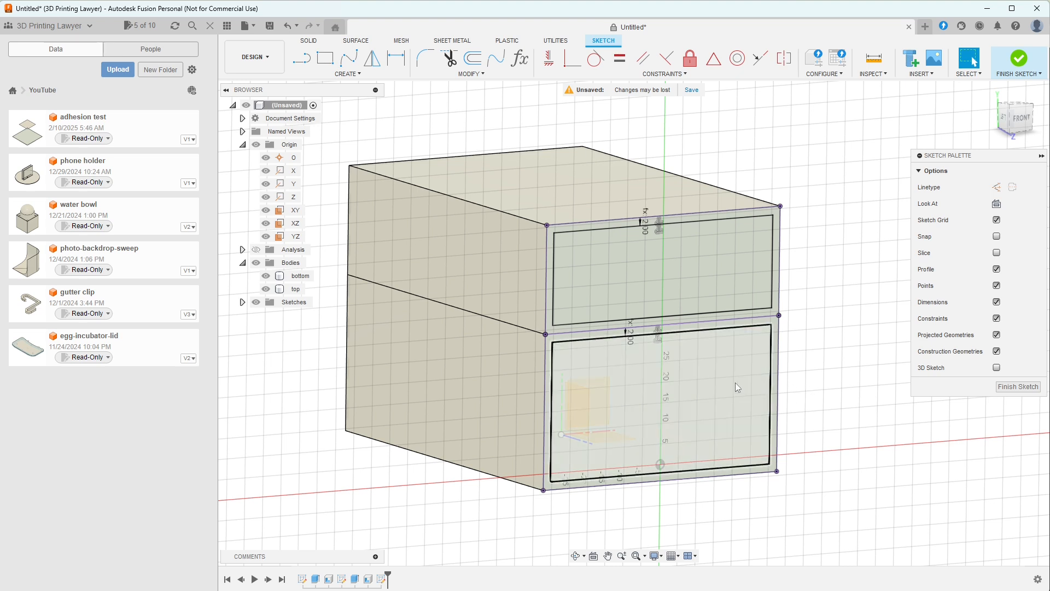
left_click(741, 272)
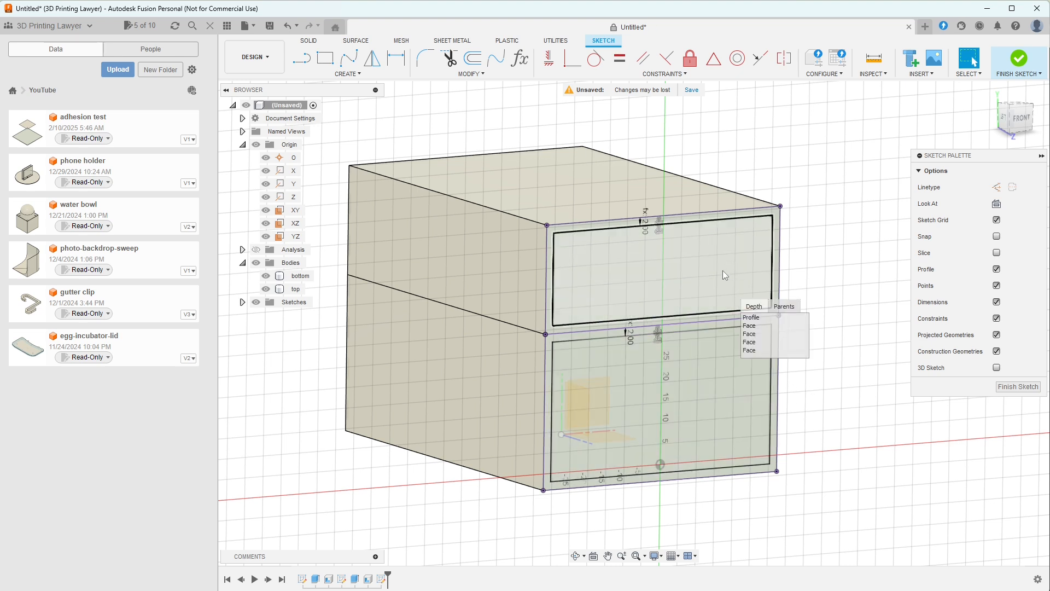
left_click(700, 273)
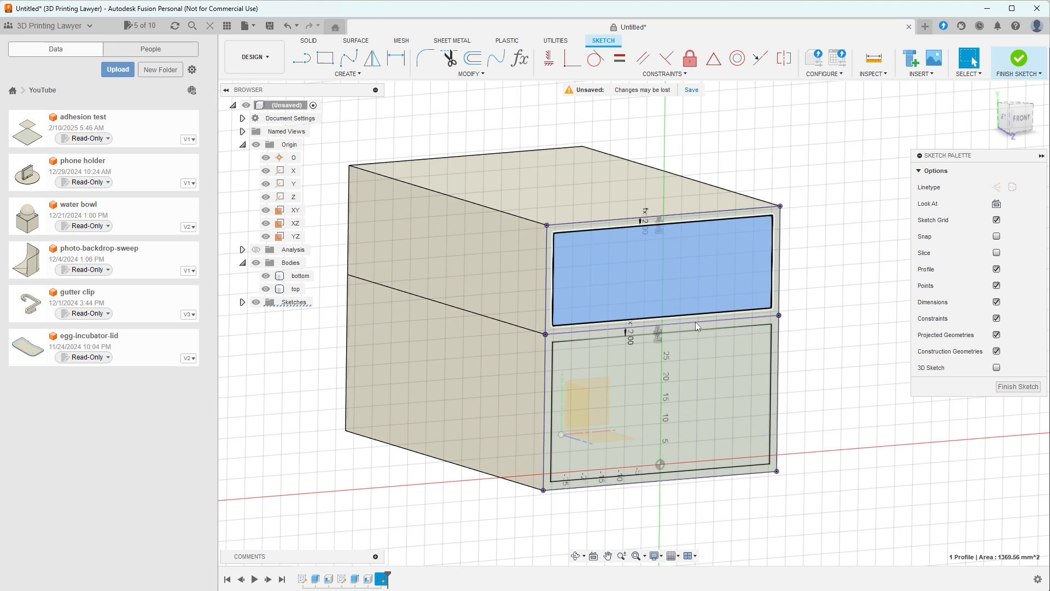
left_click(701, 396, "shift")
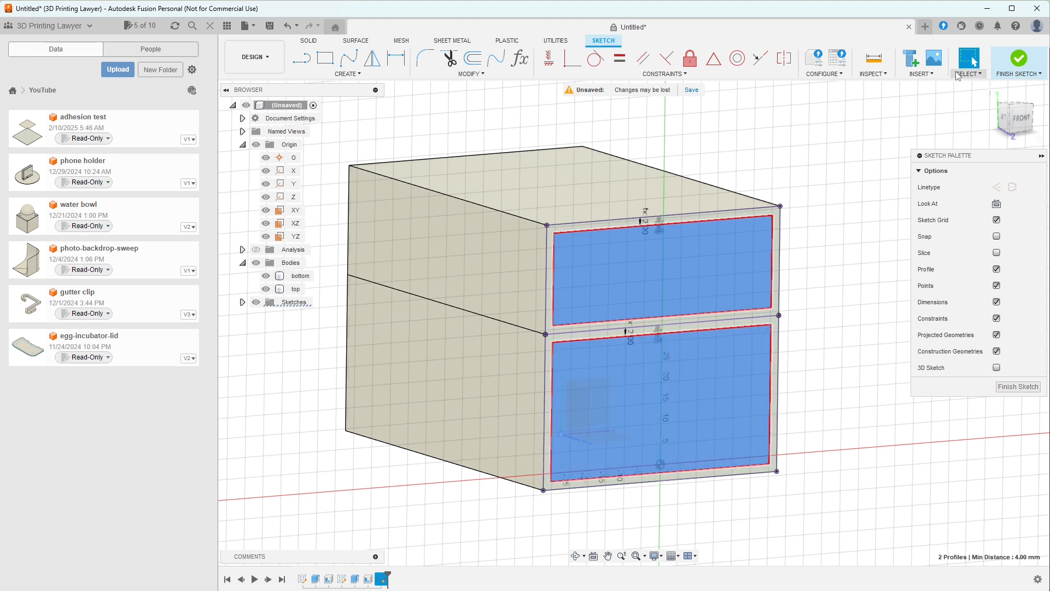
left_click(309, 42)
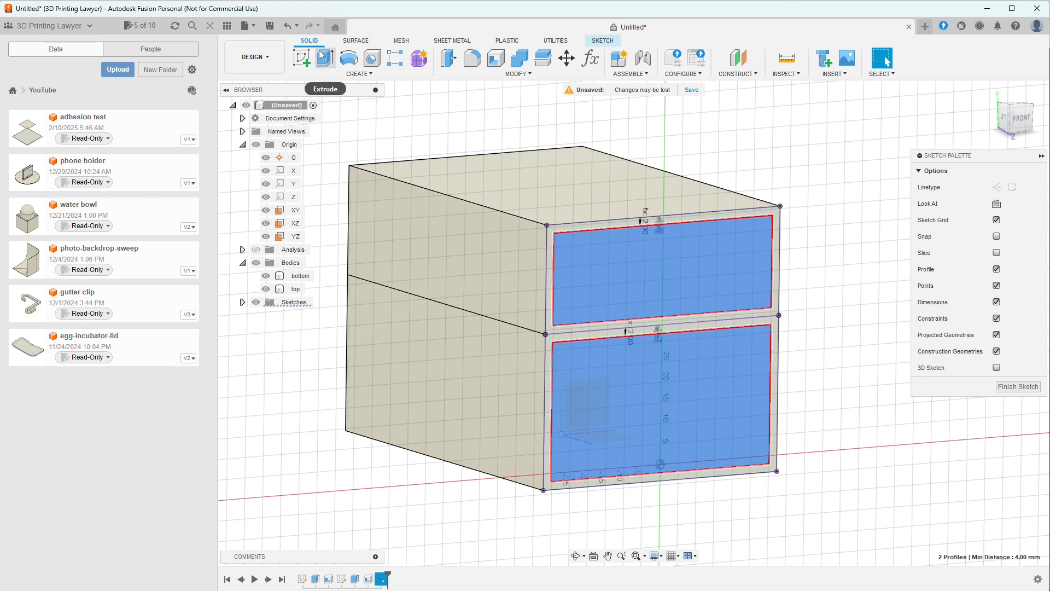
left_click(325, 57)
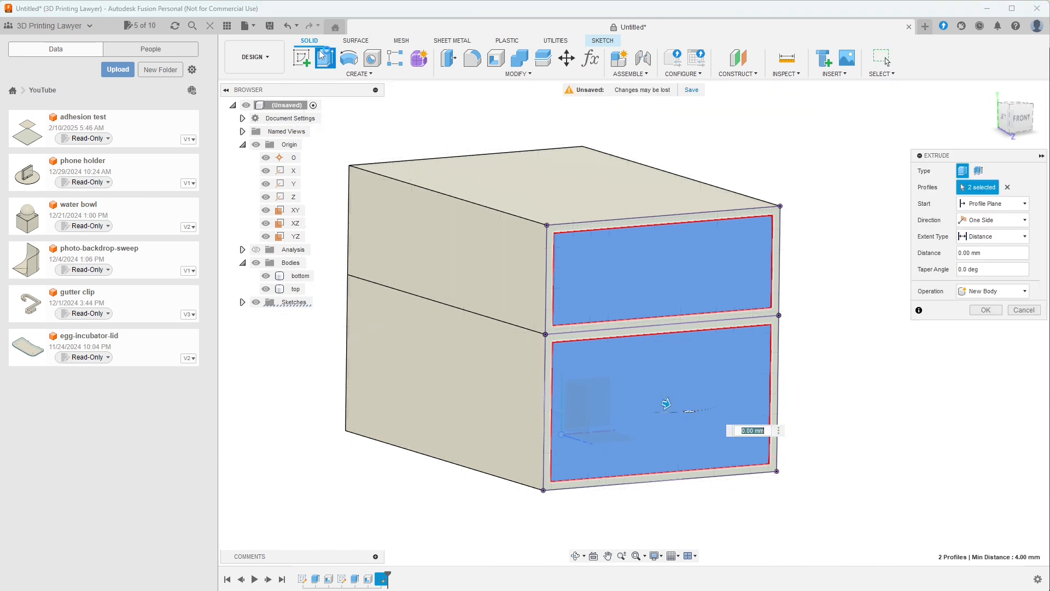
left_click(995, 293)
left_click(974, 316)
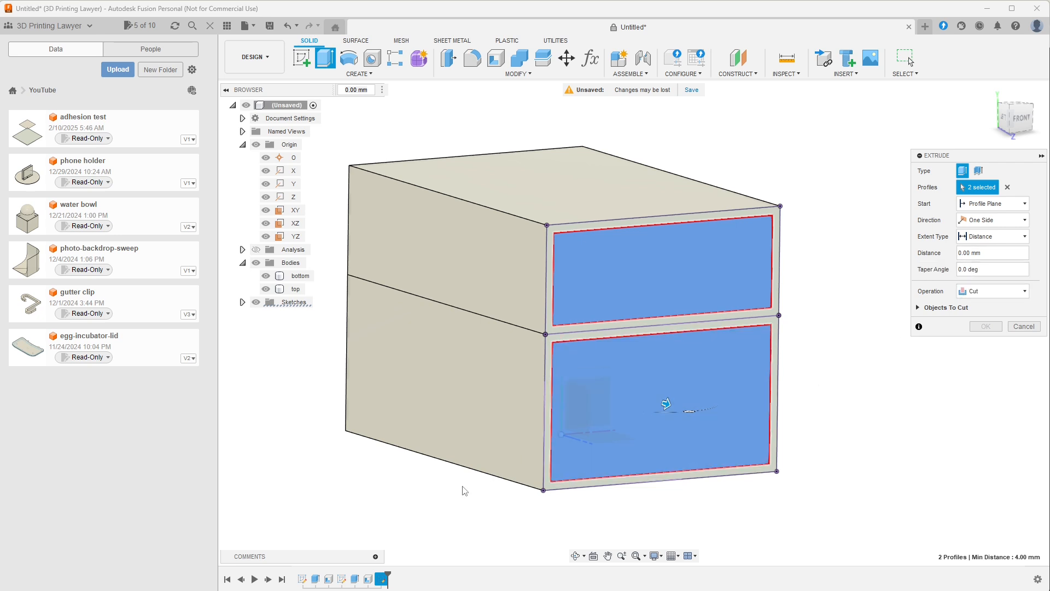
Step: Set the extrude distance to -.2 mm and cut the two profiles into the top and bottom bodies
mouse_move(463, 494)
middle_mouse_down("shift")
mouse_move(528, 497)
mouse_move(456, 490)
mouse_move(480, 495)
middle_mouse_up("shift")
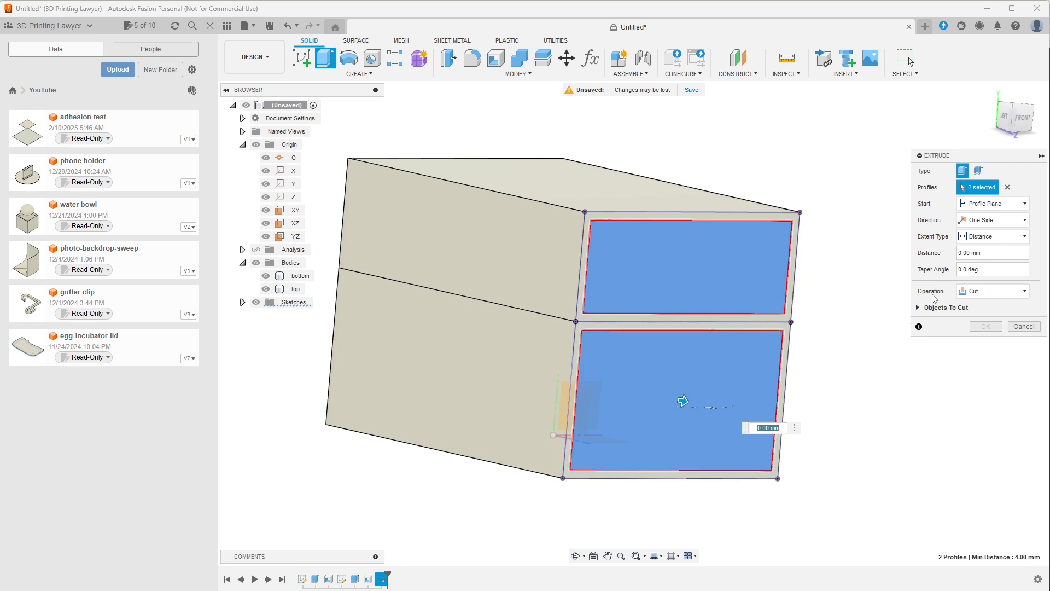
left_click(970, 254)
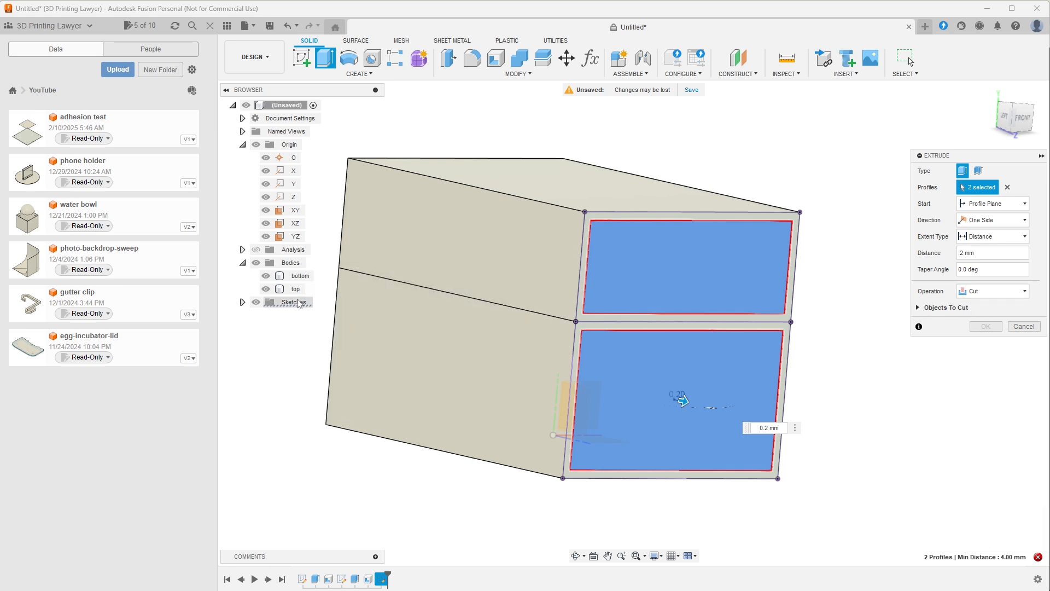
left_click(920, 309)
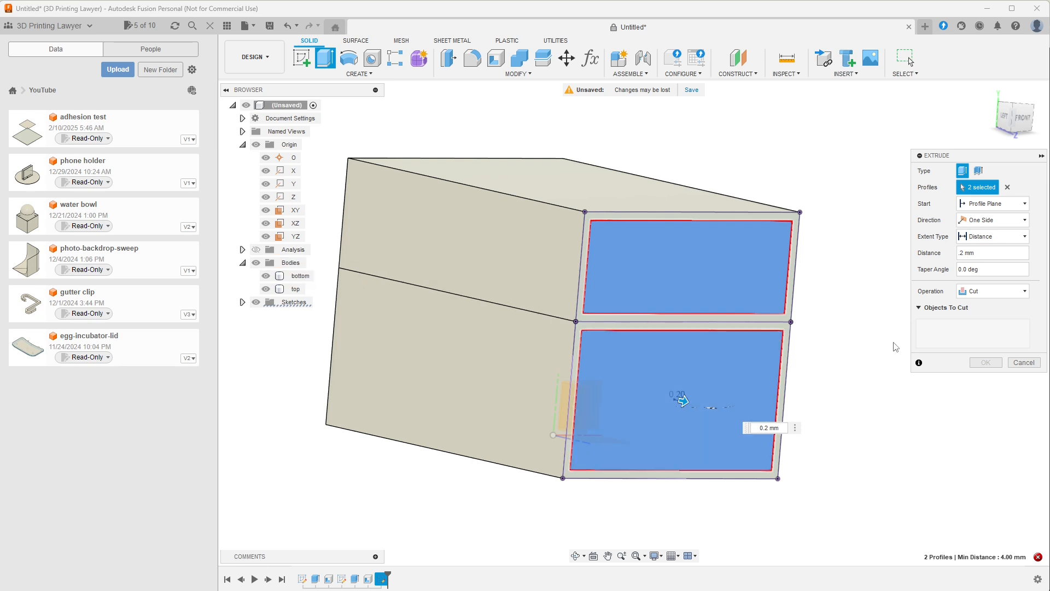
left_click_drag(958, 253, 1001, 255)
left_click(1002, 255)
type("-")
key("BackSpace")
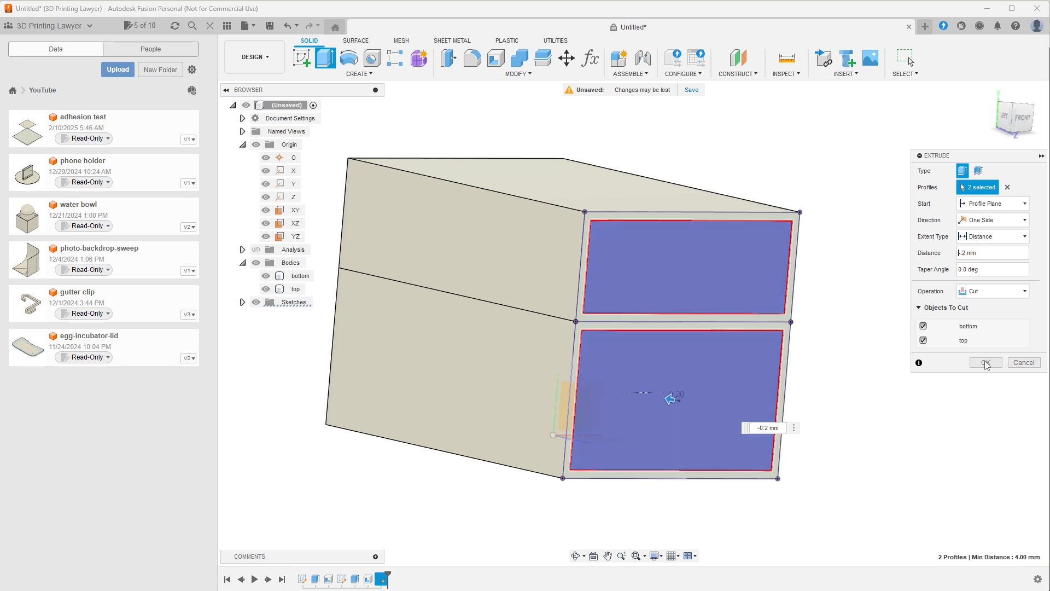
key("Return")
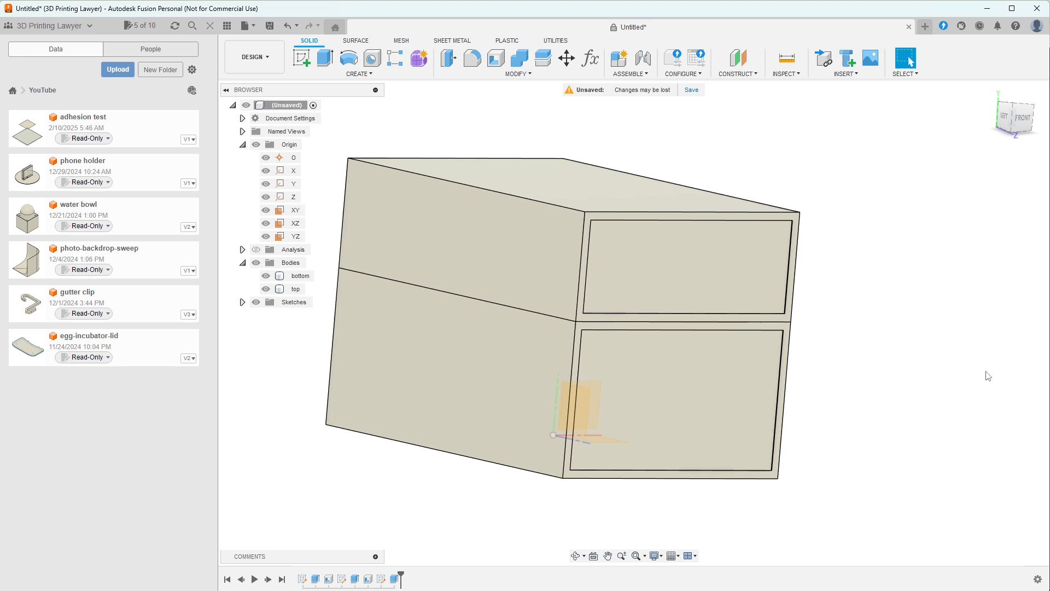
mouse_move(870, 443)
middle_mouse_down("shift")
mouse_move(850, 428)
mouse_move(895, 443)
mouse_move(881, 449)
middle_mouse_up("shift")
left_click(802, 249)
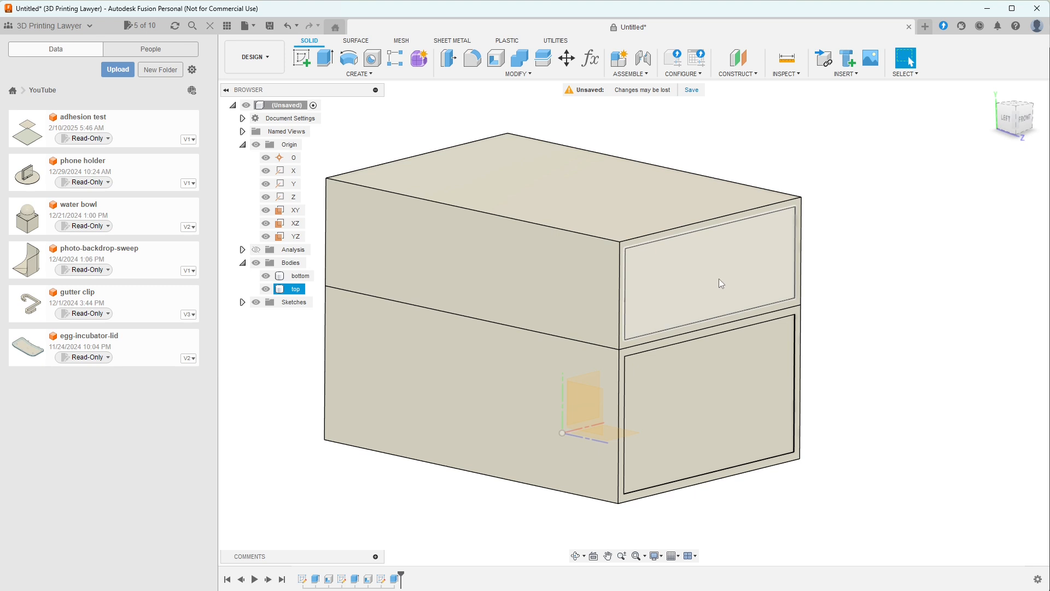
left_click(700, 481)
left_click(445, 547)
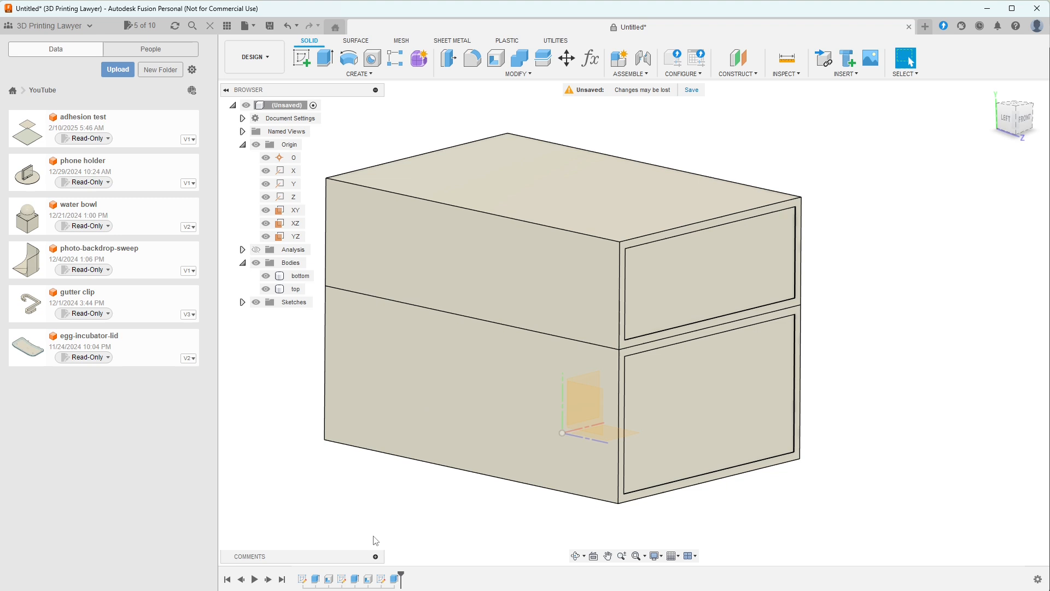
Step: Mirror the front recess cut feature across the XY origin plane onto the back faces of both bodies
left_click(396, 579)
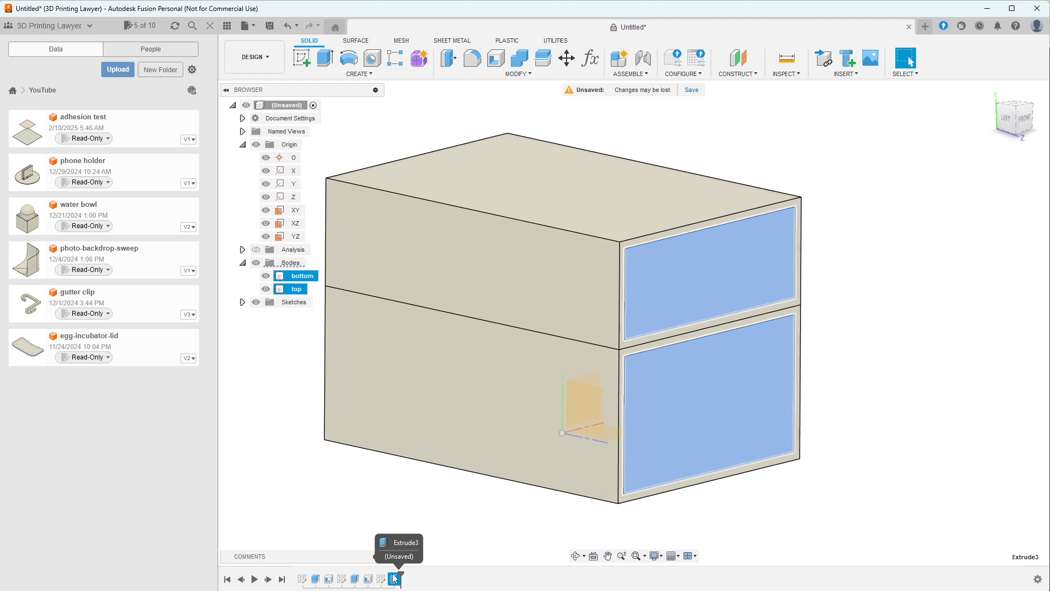
left_click(358, 74)
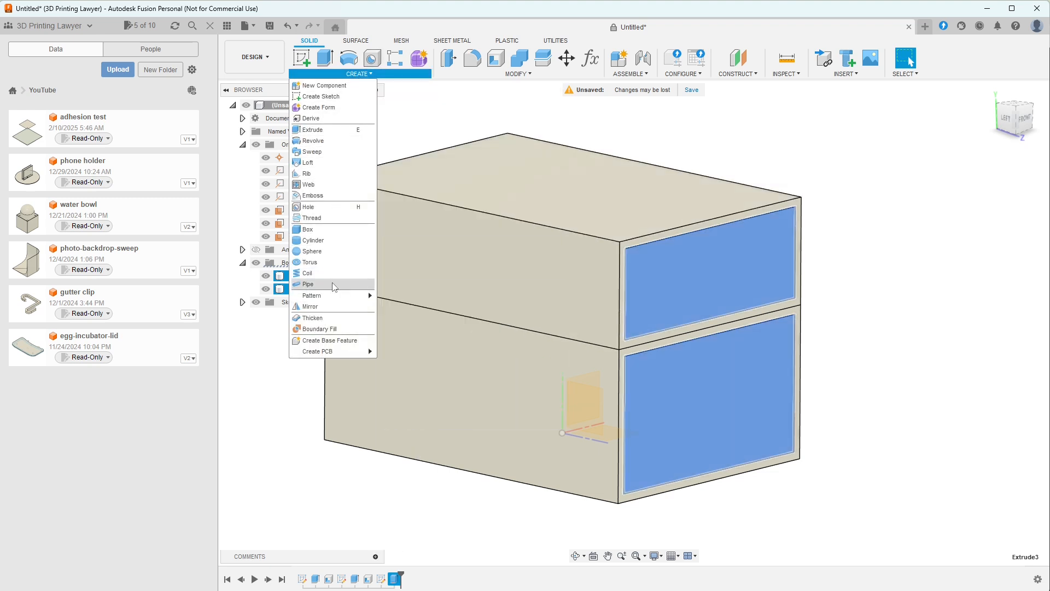
left_click(331, 307)
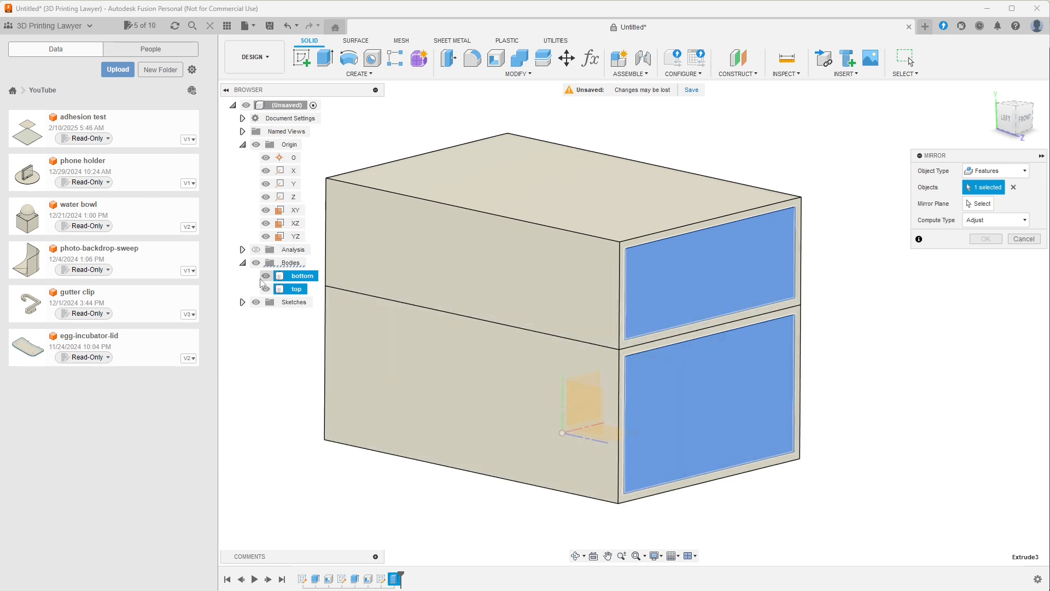
left_click(267, 276)
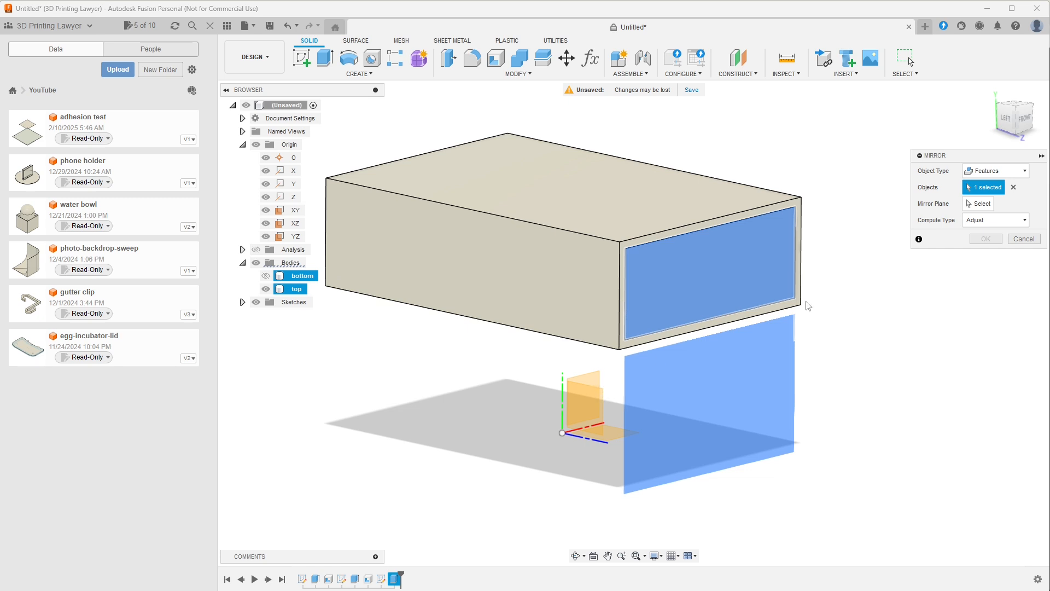
left_click(982, 205)
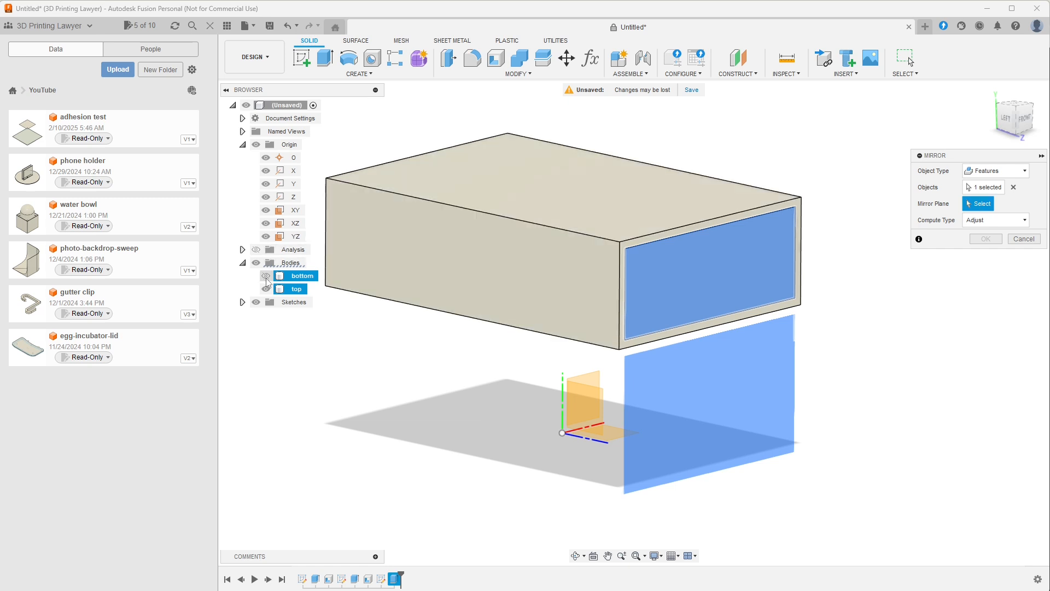
left_click(266, 277)
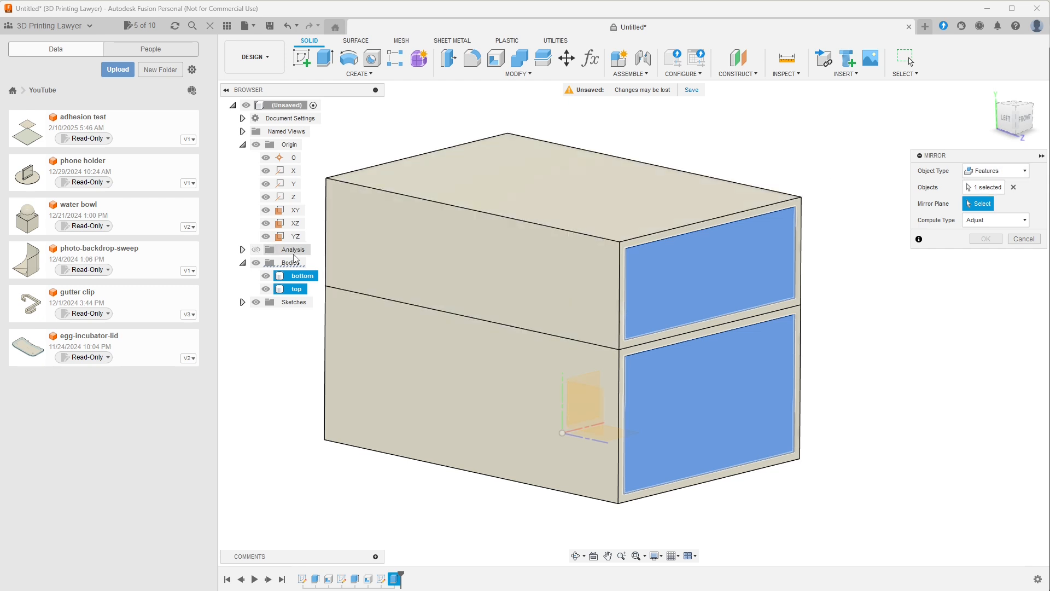
left_click(295, 211)
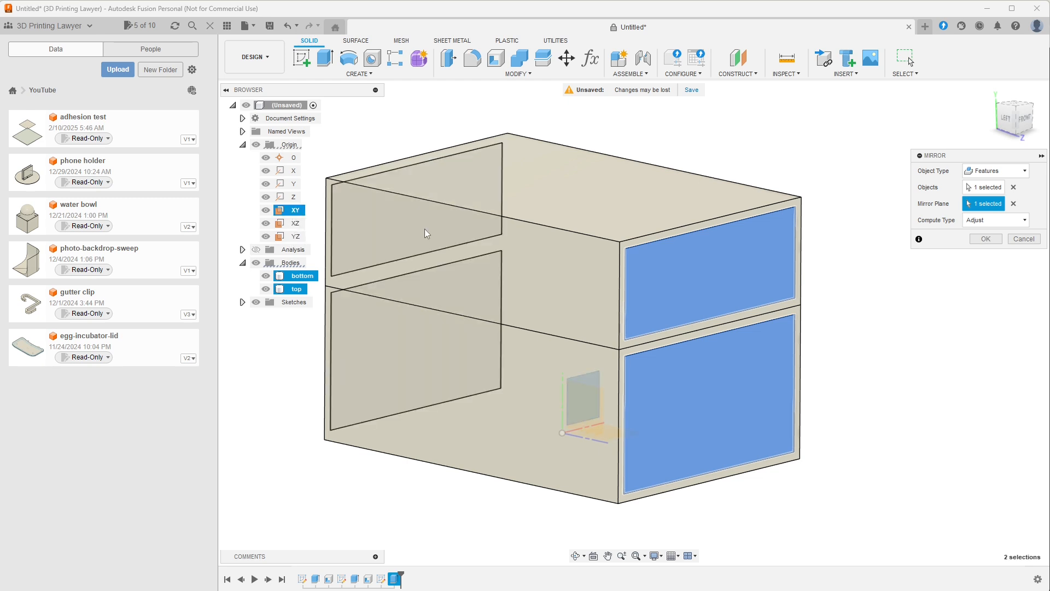
left_click(981, 241)
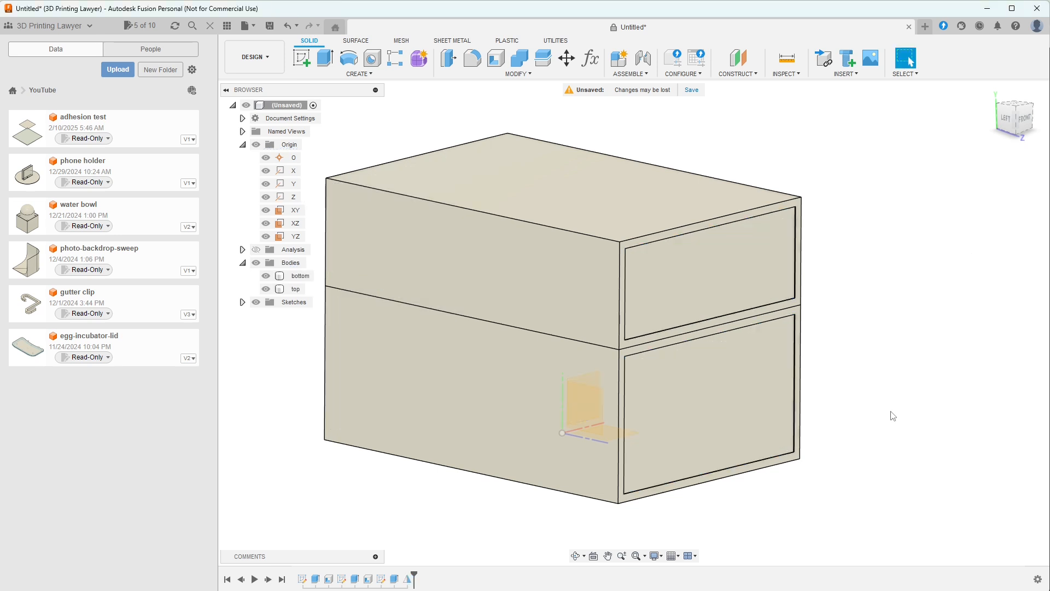
Step: Create a sketch on the bottom body's left side face and project the left side faces of both bodies into it
middle_click_drag(859, 446, 889, 420, "shift")
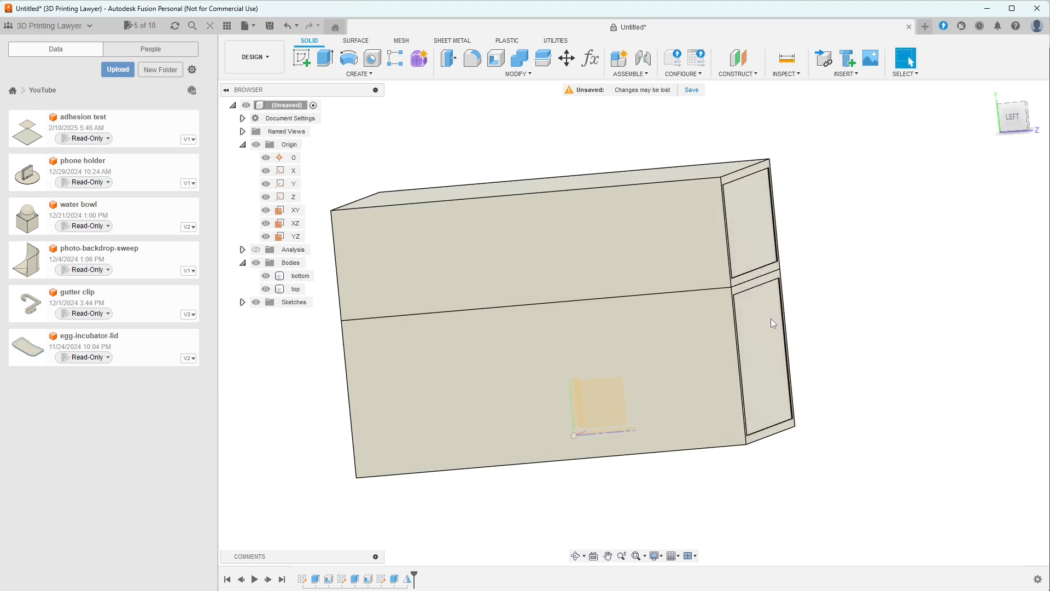
left_click(360, 73)
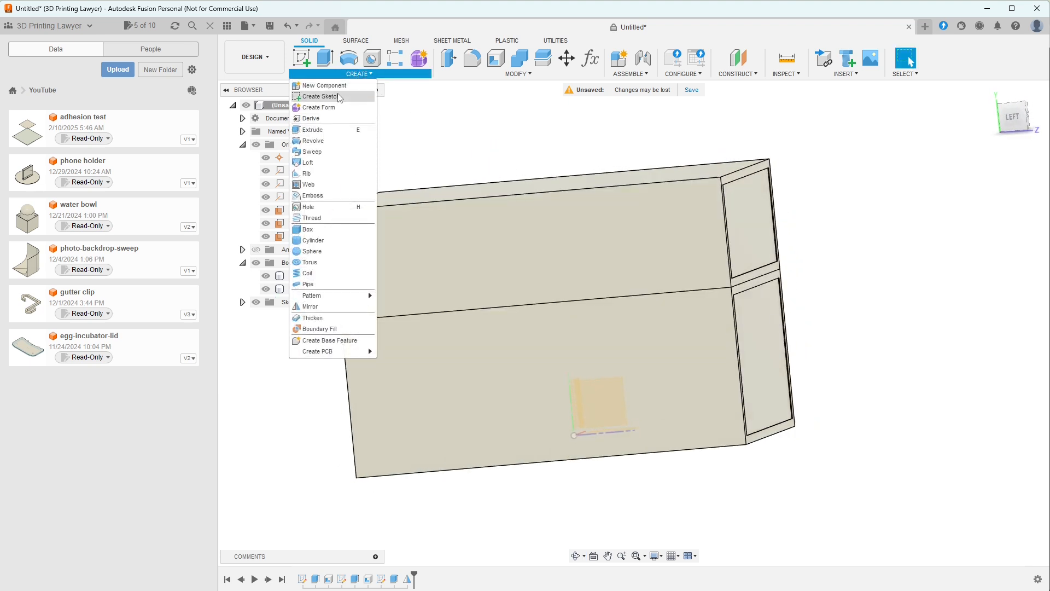
left_click(321, 96)
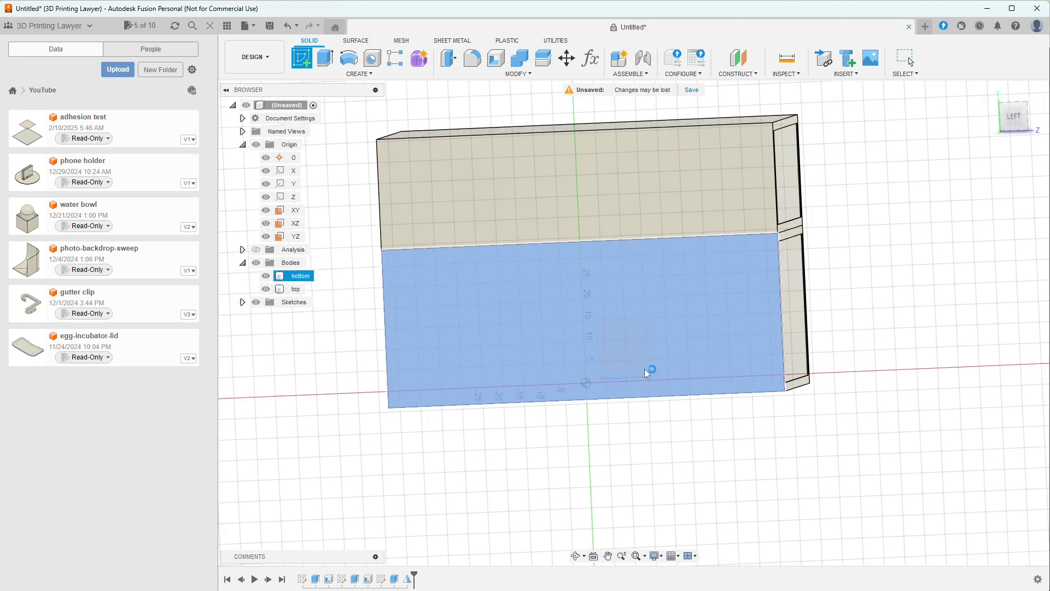
left_click(644, 369)
middle_click_drag(770, 388, 734, 482)
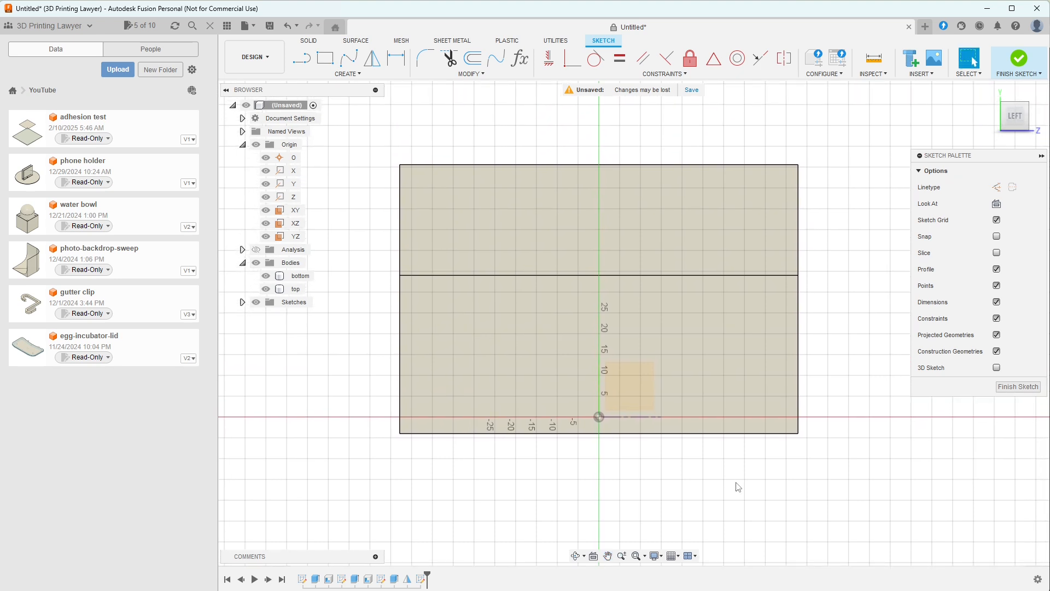
key("p")
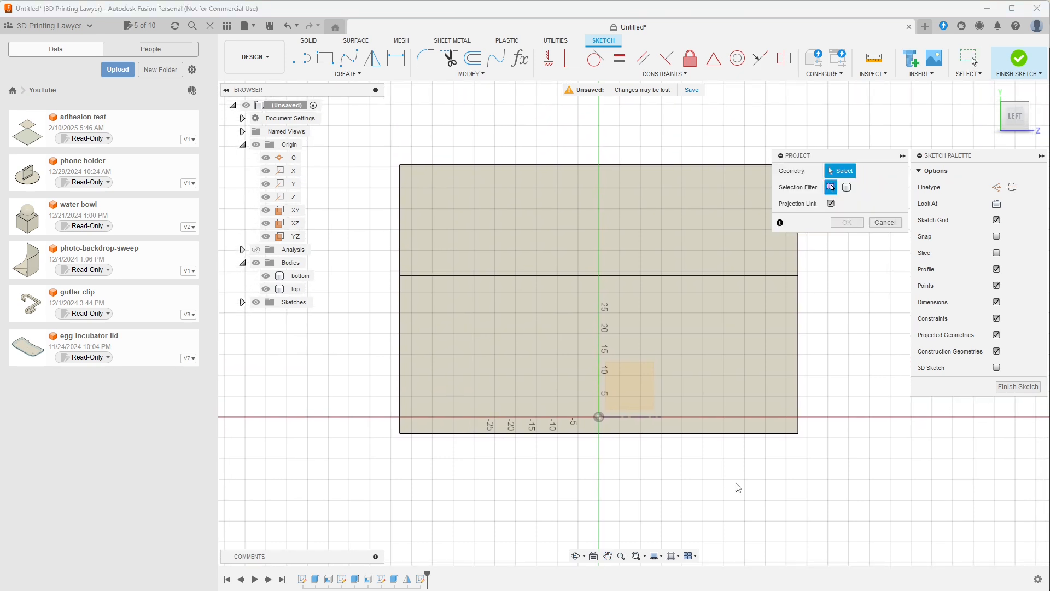
left_click(687, 236)
left_click(689, 331)
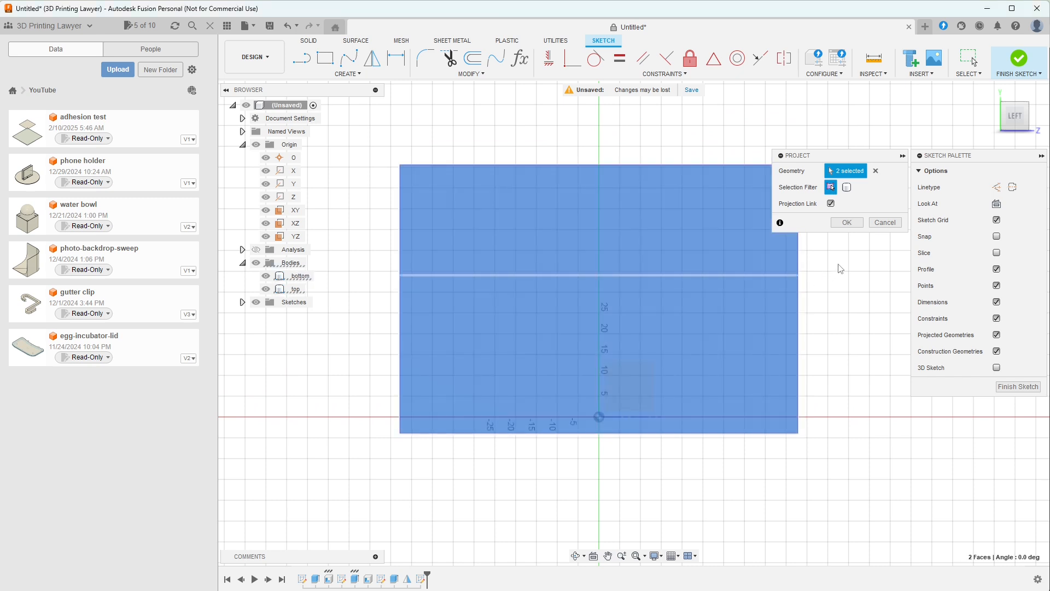
left_click(846, 222)
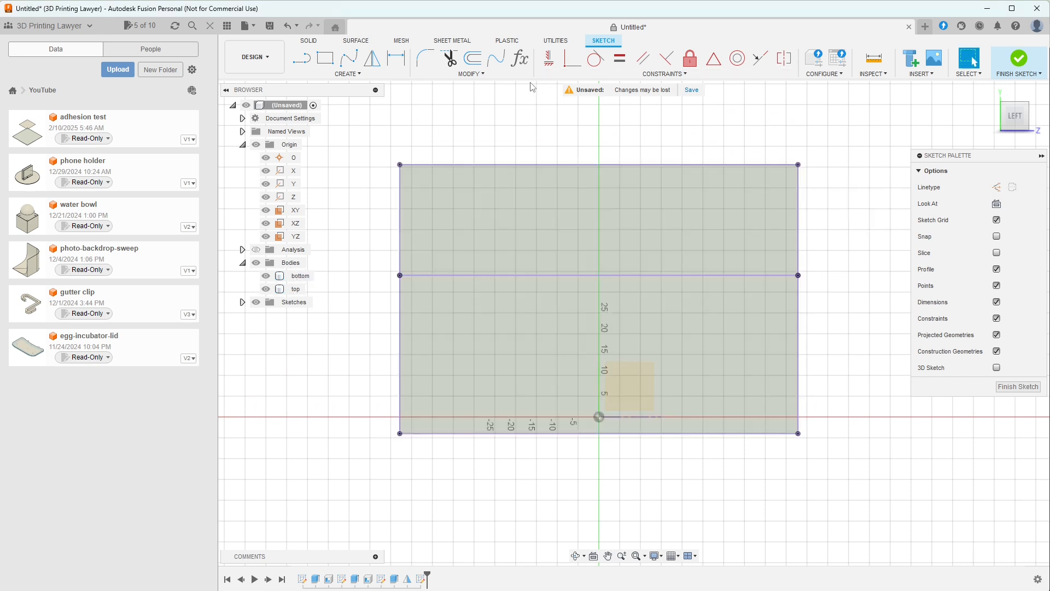
Step: Offset the top body's projected left side outline inward with a distance of -thick/2
left_click(472, 58)
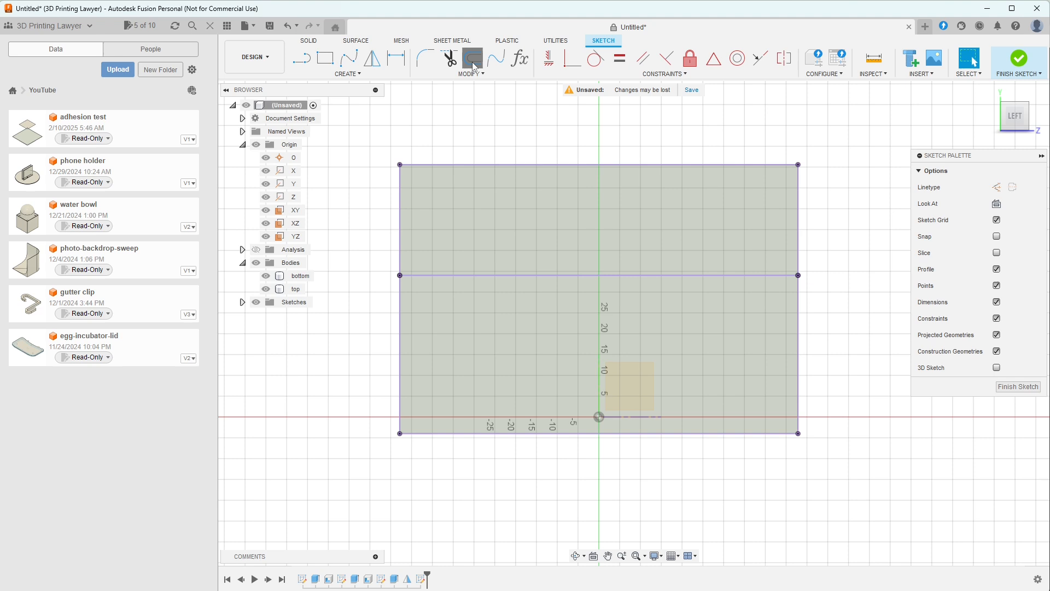
left_click(548, 164)
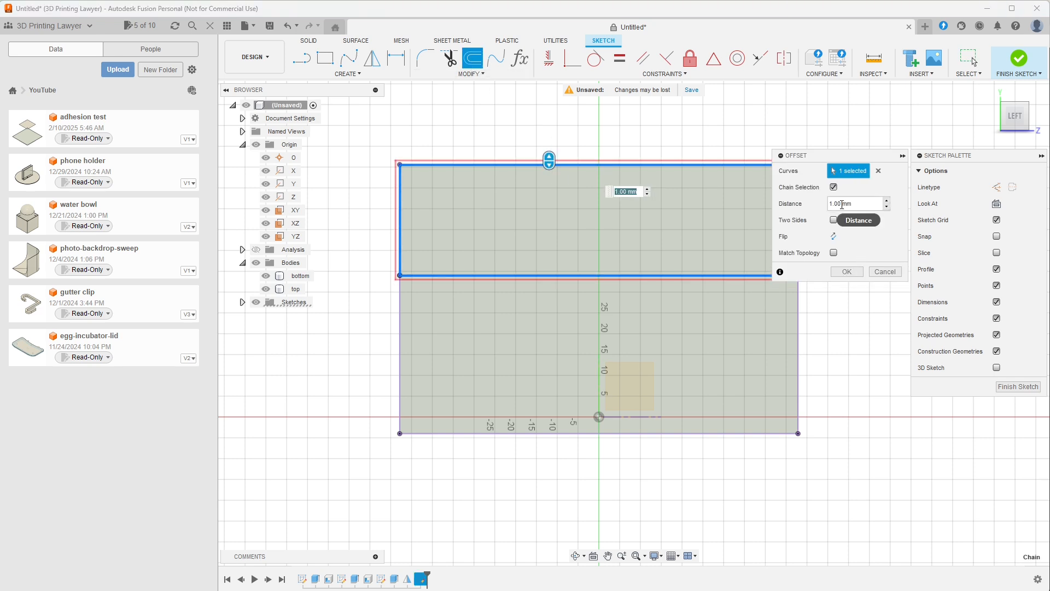
left_click(844, 205)
left_click_drag(844, 205, 809, 204)
left_click(855, 203)
type("-th")
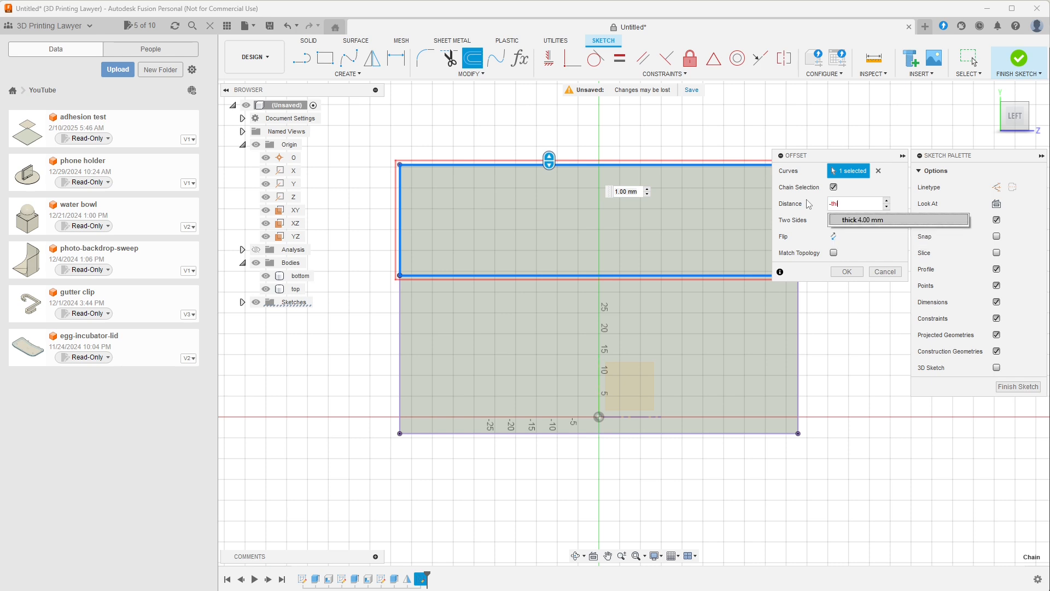
type("ick/2")
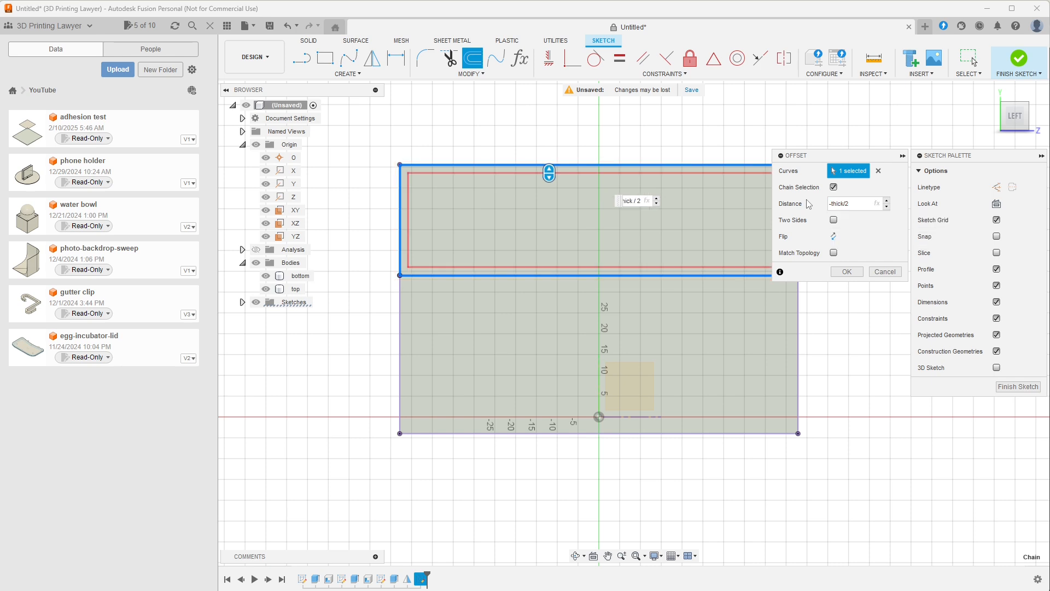
key("Return")
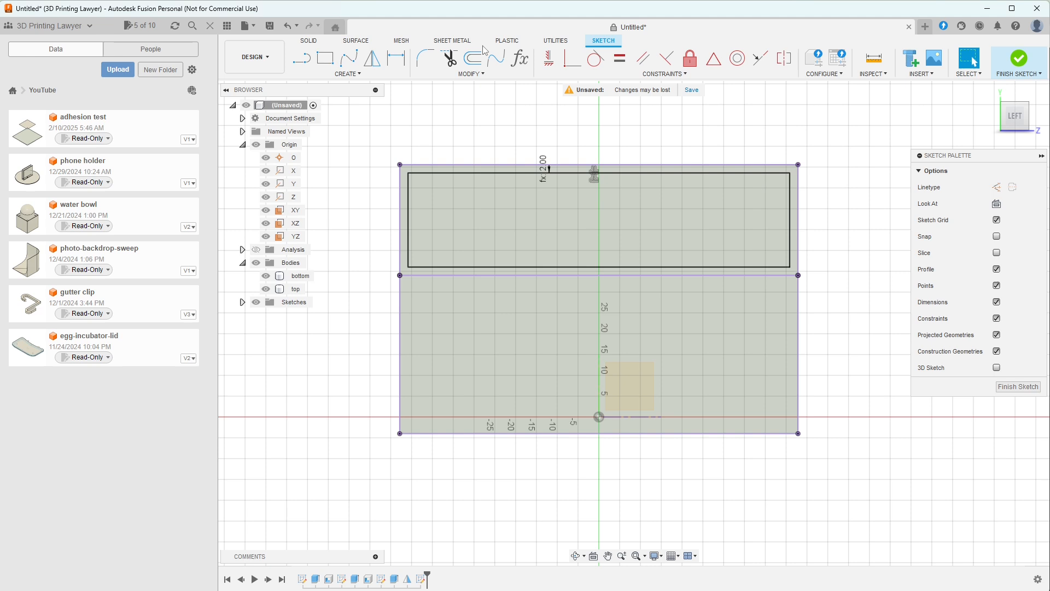
Step: Offset the bottom body's projected left side outline inward by thick/2
key("o")
left_click(611, 277)
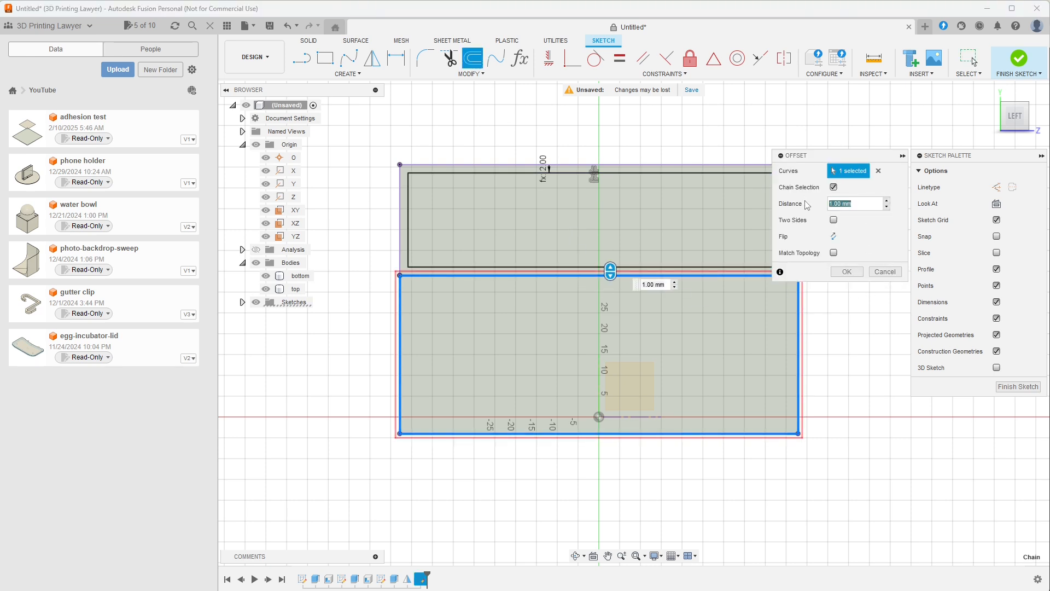
type("-thick")
key("Return")
key("Return")
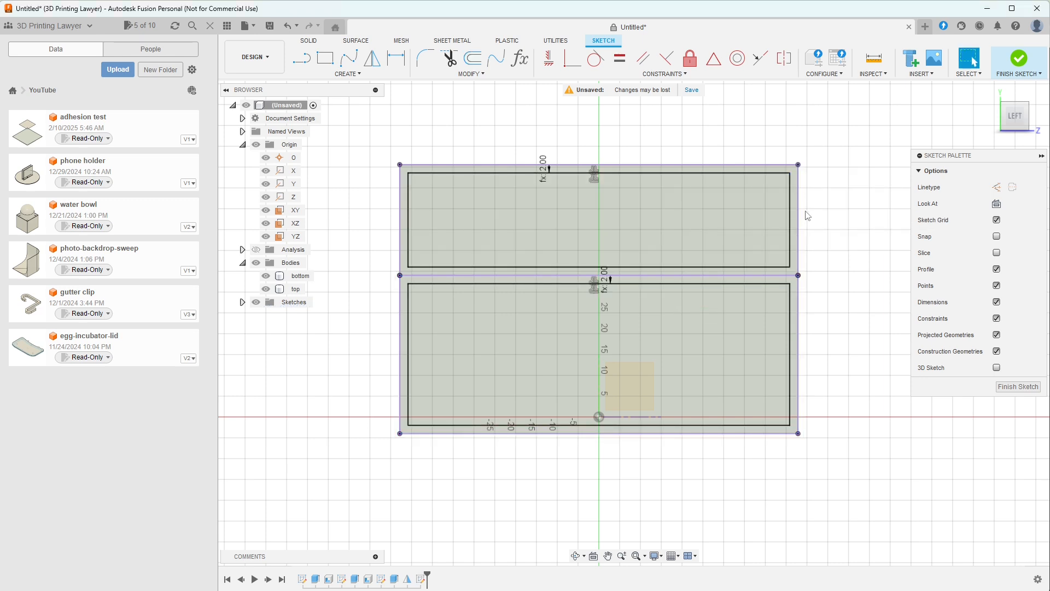
Step: Extrude both inner rectangular profiles on the left side faces by -.2 mm as a cut into the top and bottom bodies
left_click(748, 220)
left_click(719, 347, "shift")
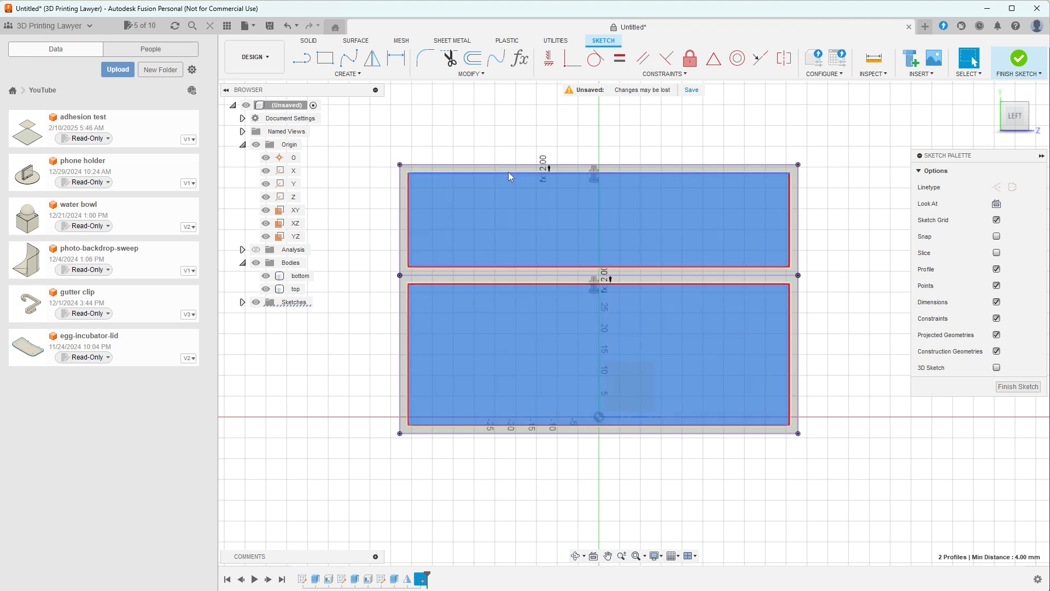
left_click(310, 41)
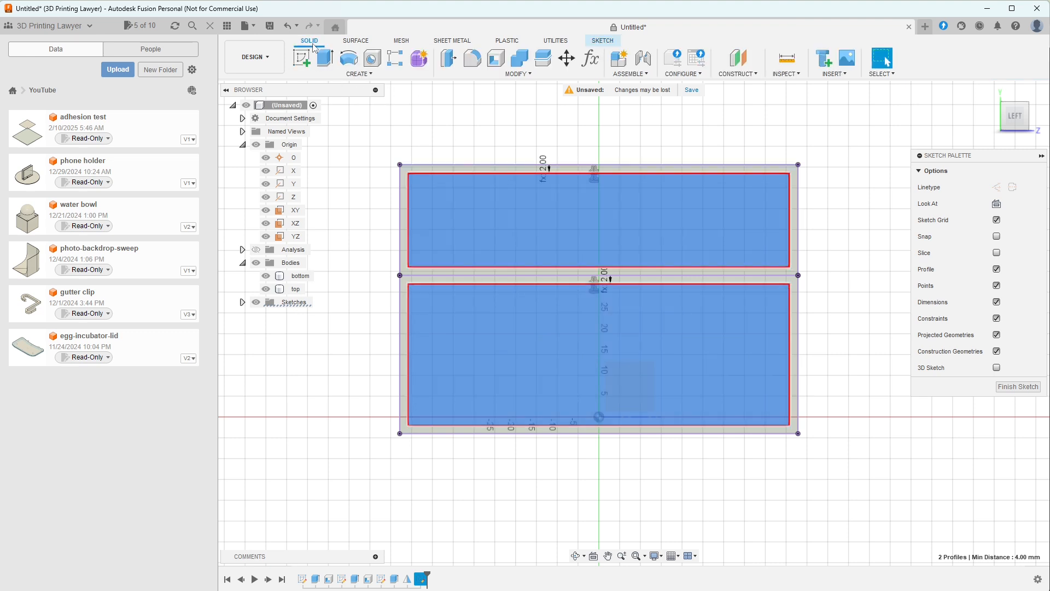
left_click(331, 64)
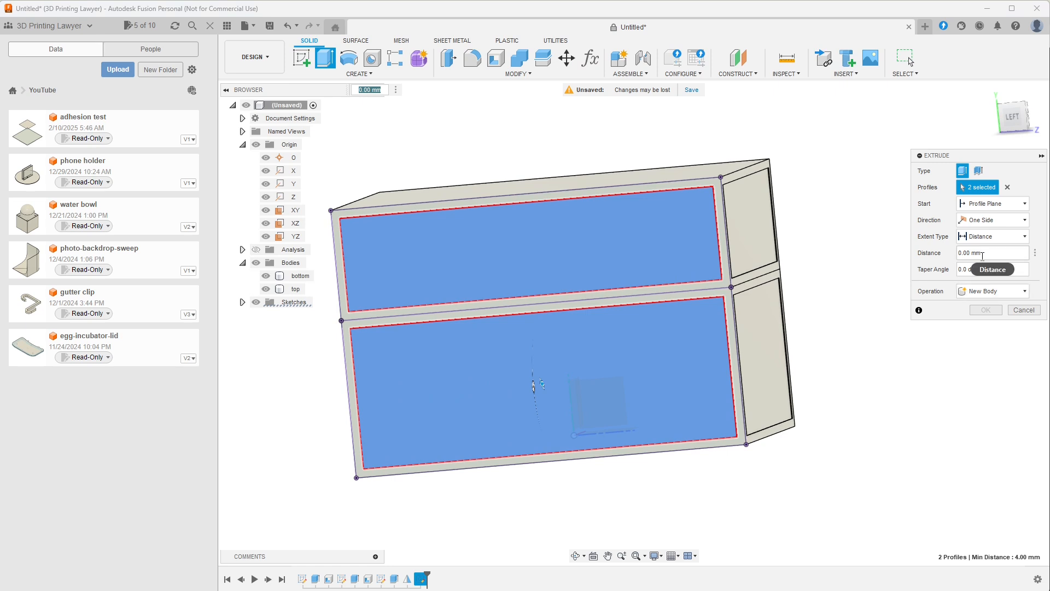
left_click(976, 253)
type("-.2")
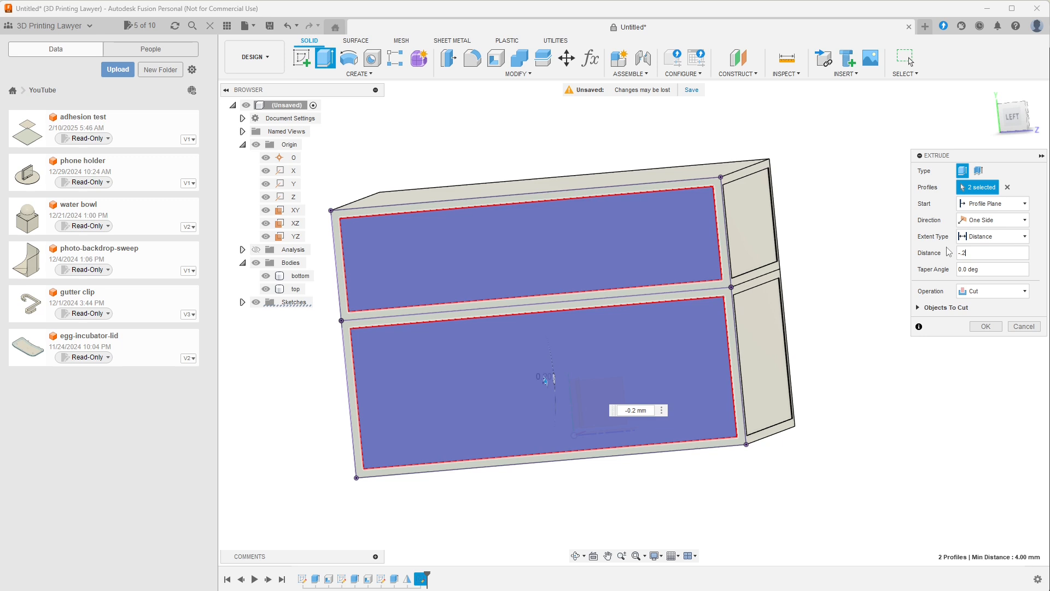
left_click(985, 327)
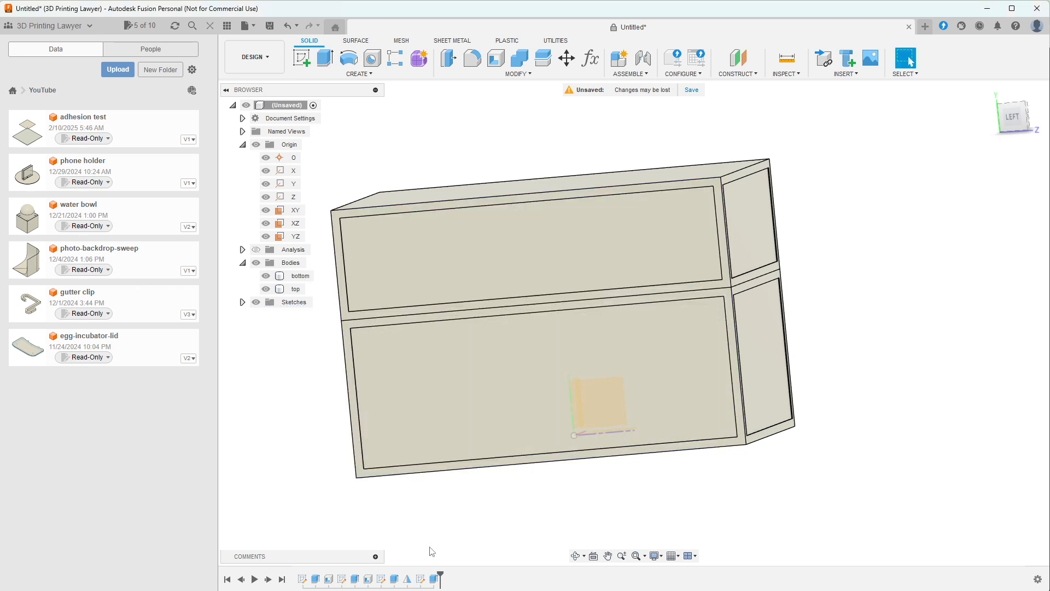
Step: Try to mirror the left side recess cut feature across the XY origin plane
left_click(436, 580)
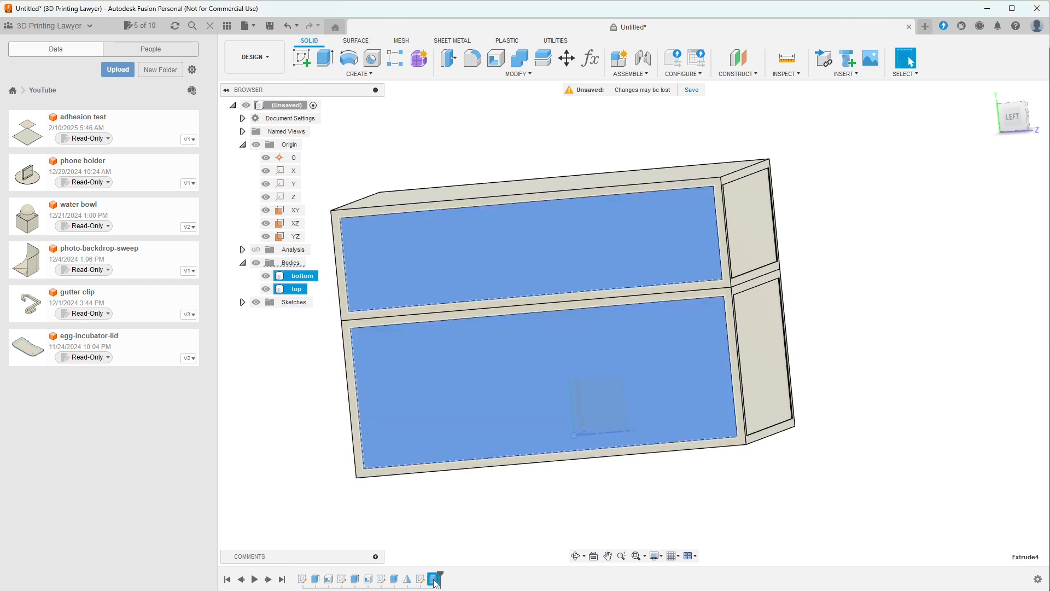
left_click(356, 75)
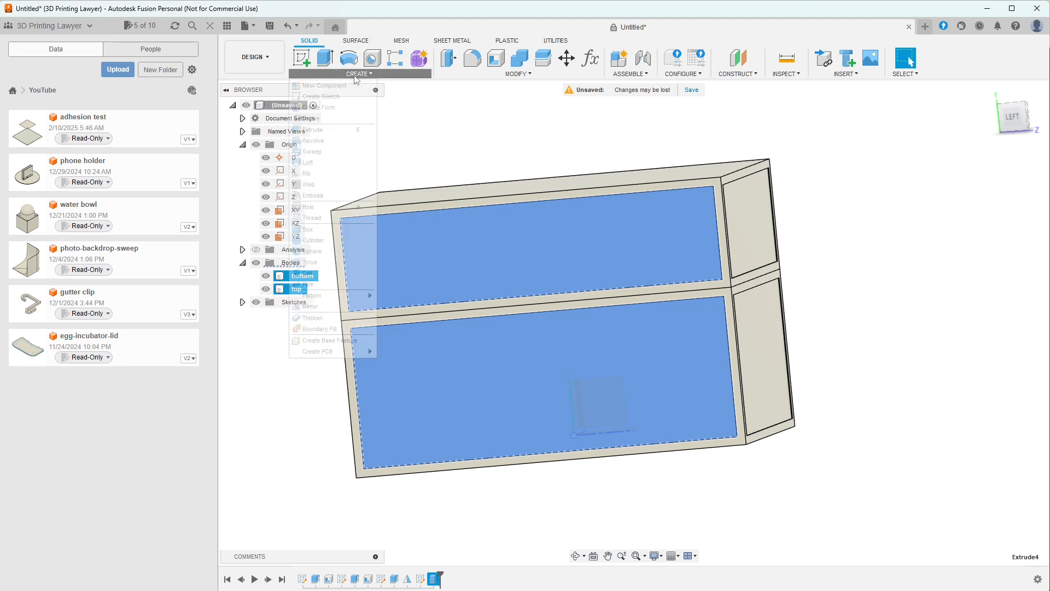
left_click(331, 306)
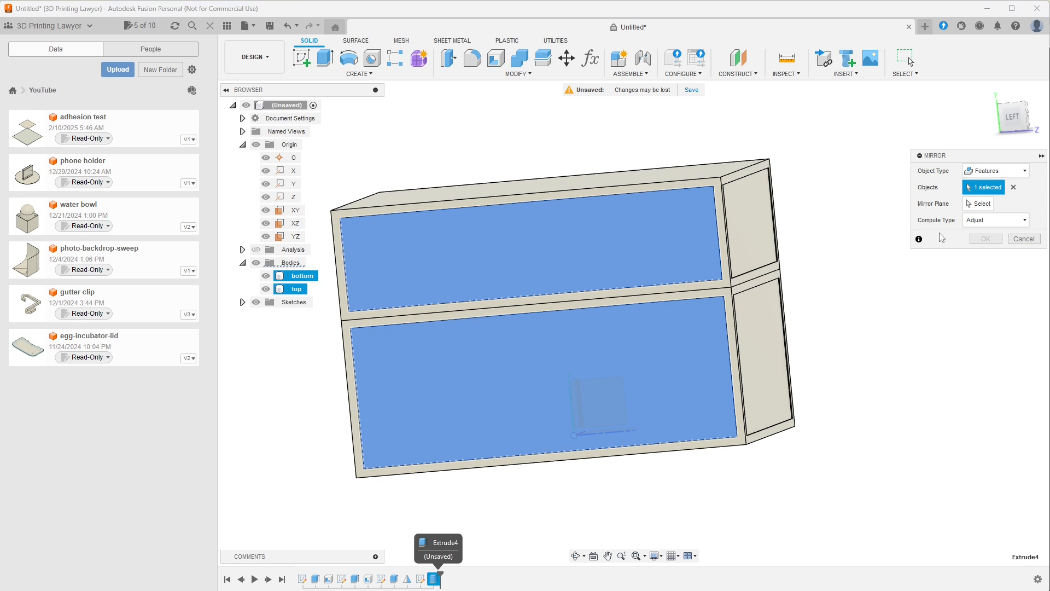
middle_click_drag(663, 478, 750, 469, "shift")
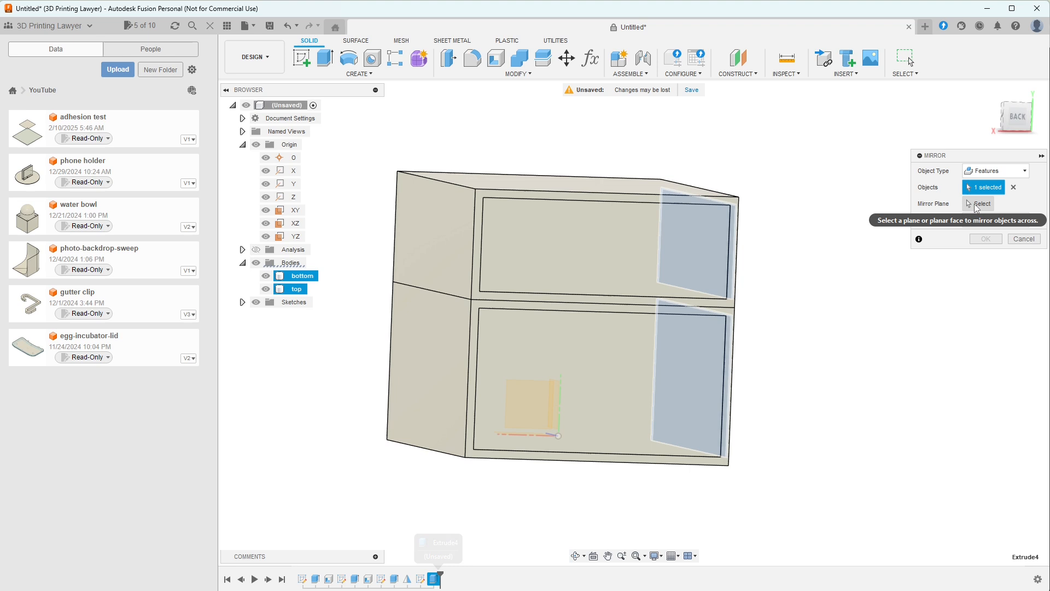
left_click(978, 204)
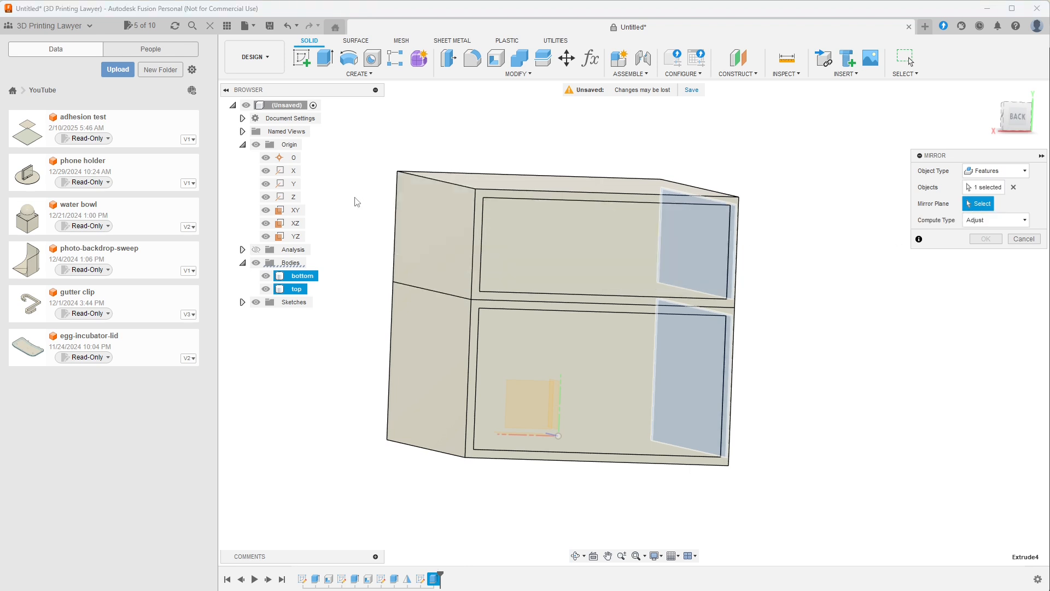
left_click(291, 212)
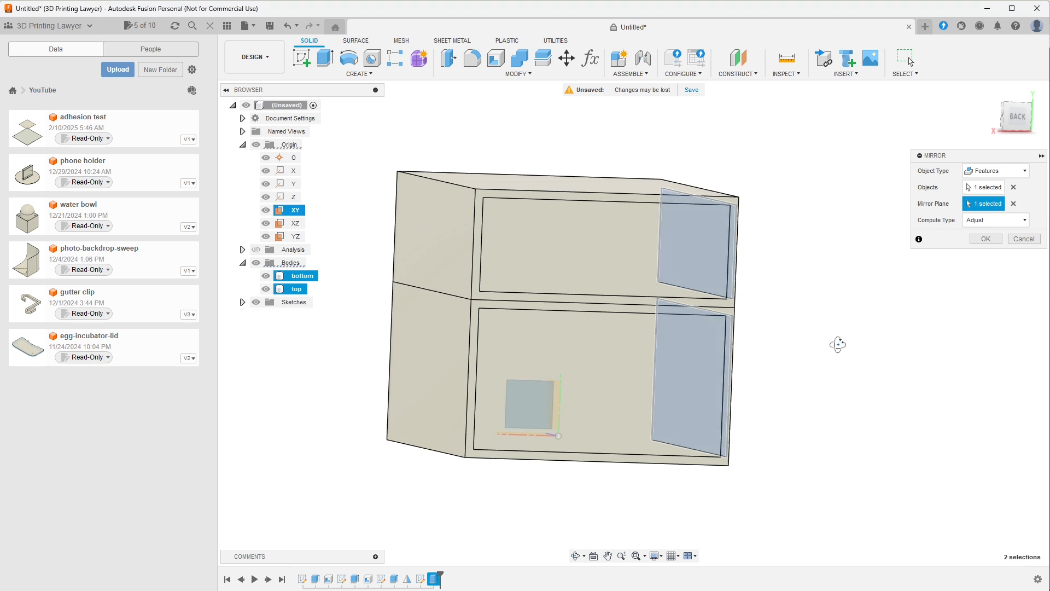
mouse_move(837, 344)
middle_mouse_down("shift")
mouse_move(936, 353)
mouse_move(797, 347)
mouse_move(837, 355)
middle_mouse_up("shift")
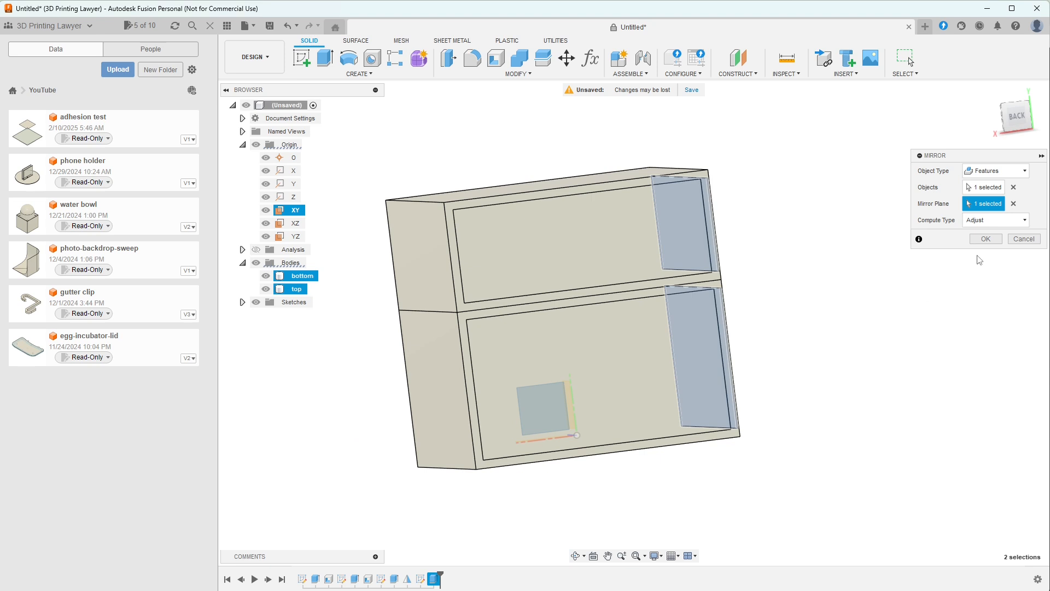
left_click(986, 239)
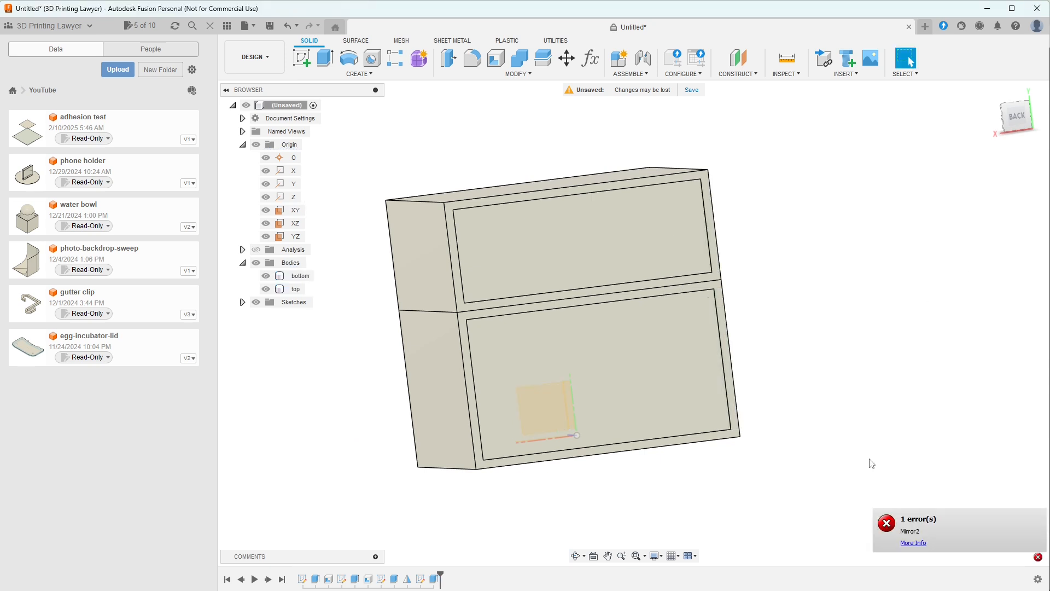
Step: Mirror the left side recess cut feature across the YZ origin plane to the opposite side of the box
middle_click_drag(866, 461, 837, 460, "shift")
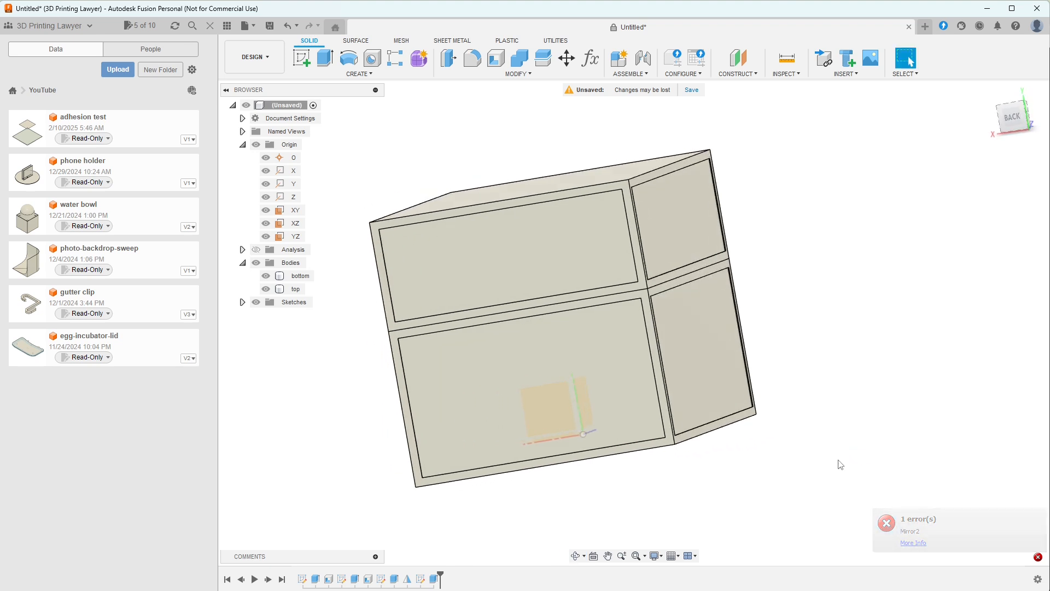
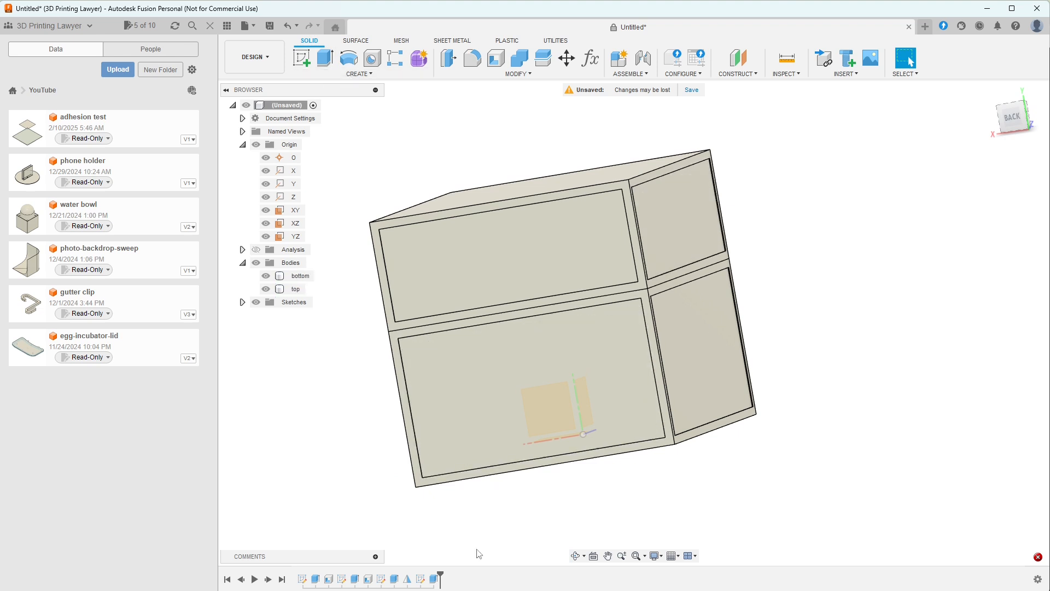
left_click(435, 579)
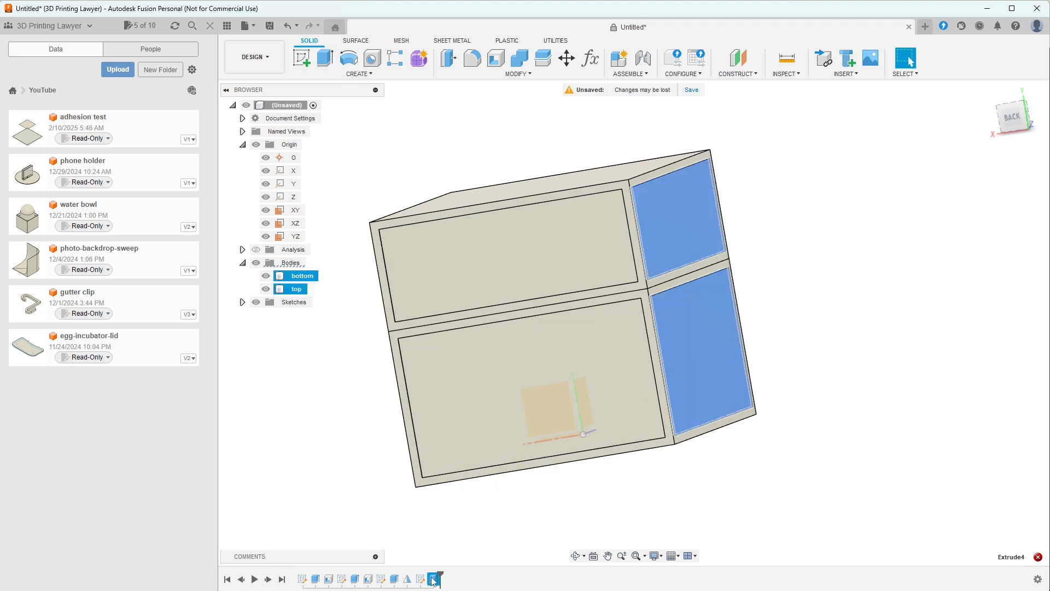
left_click(359, 74)
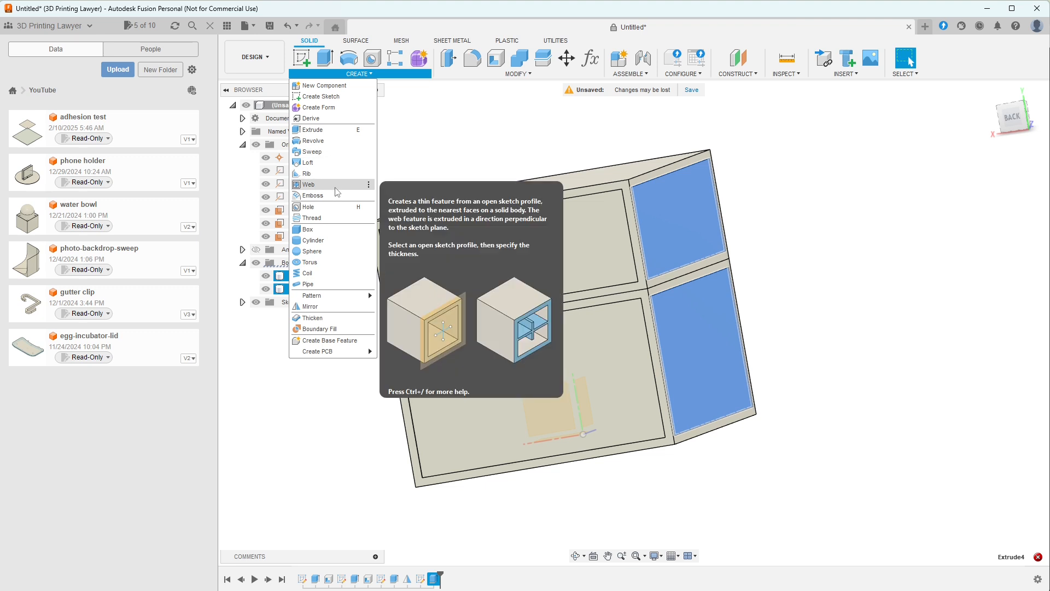
left_click(328, 307)
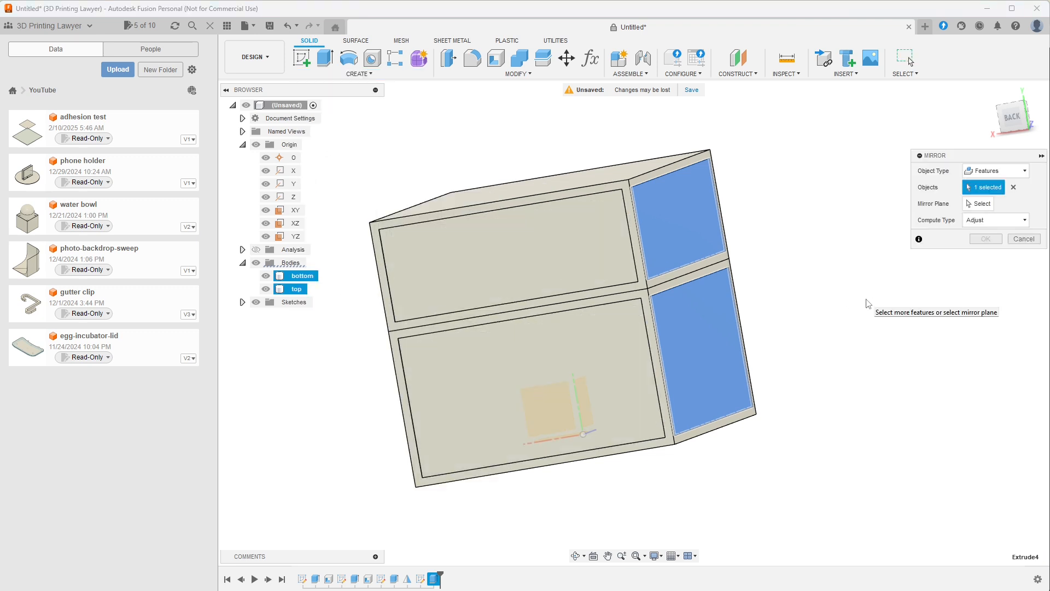
left_click(1001, 171)
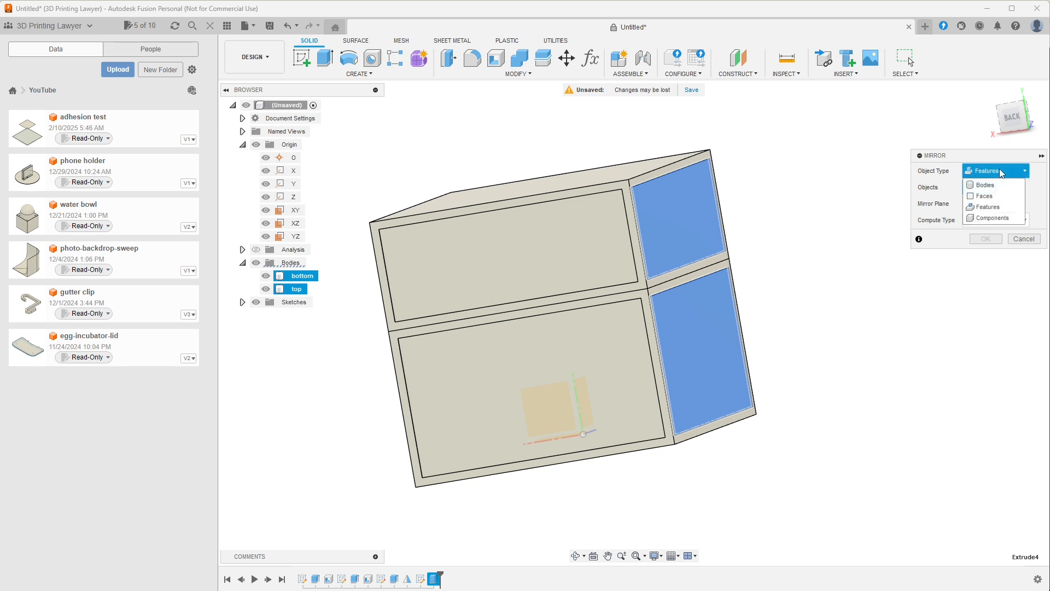
left_click(995, 208)
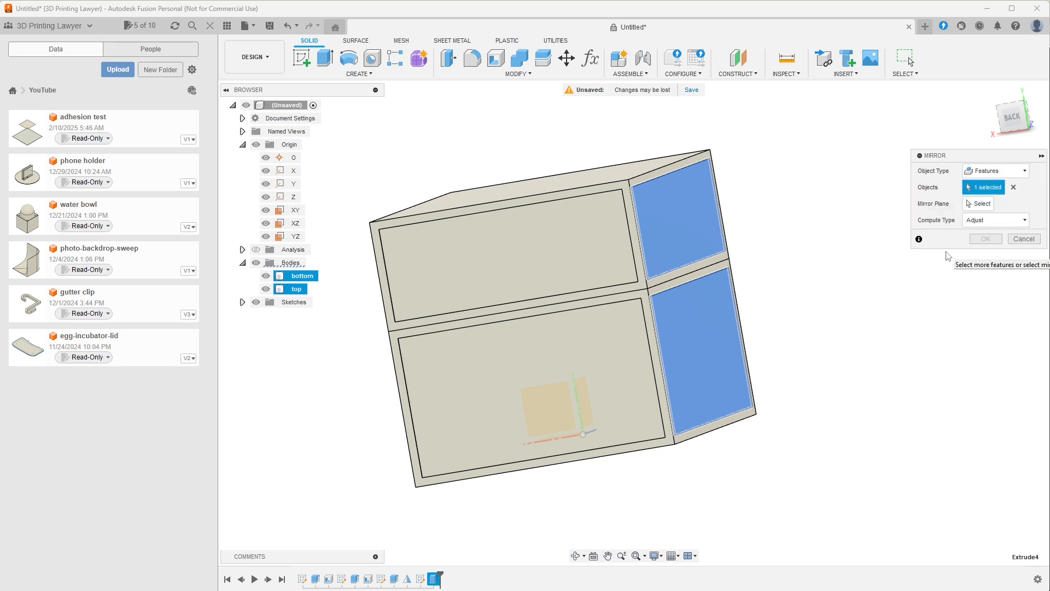
left_click(985, 204)
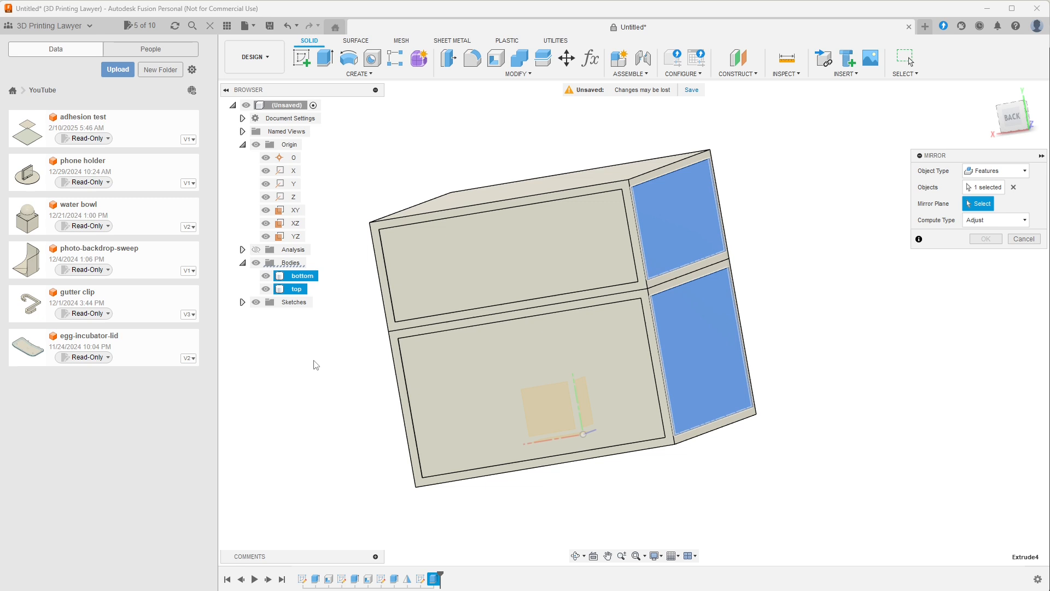
middle_click_drag(312, 364, 355, 401, "shift")
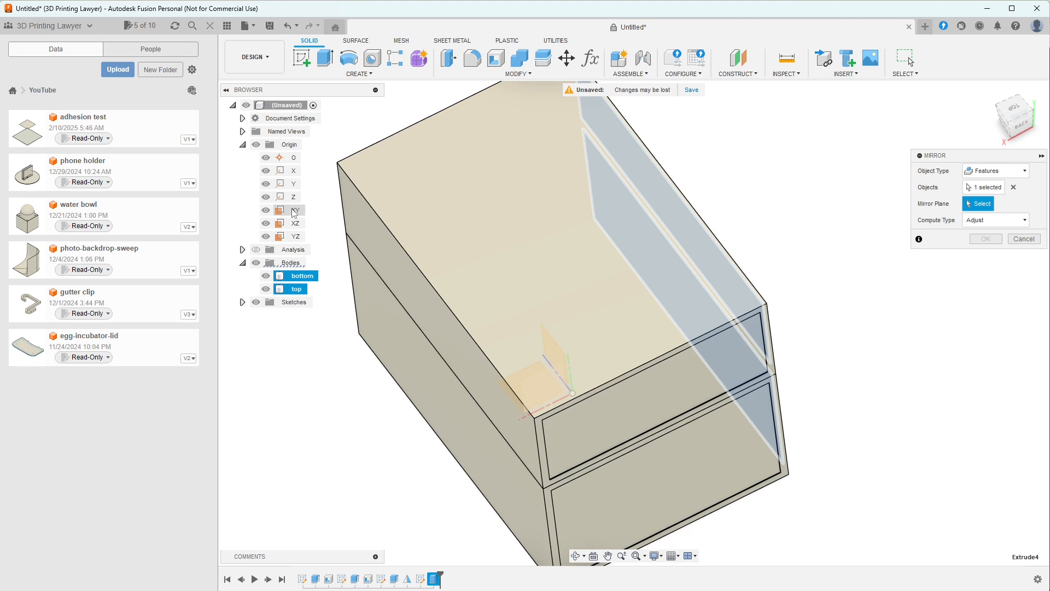
left_click(295, 237)
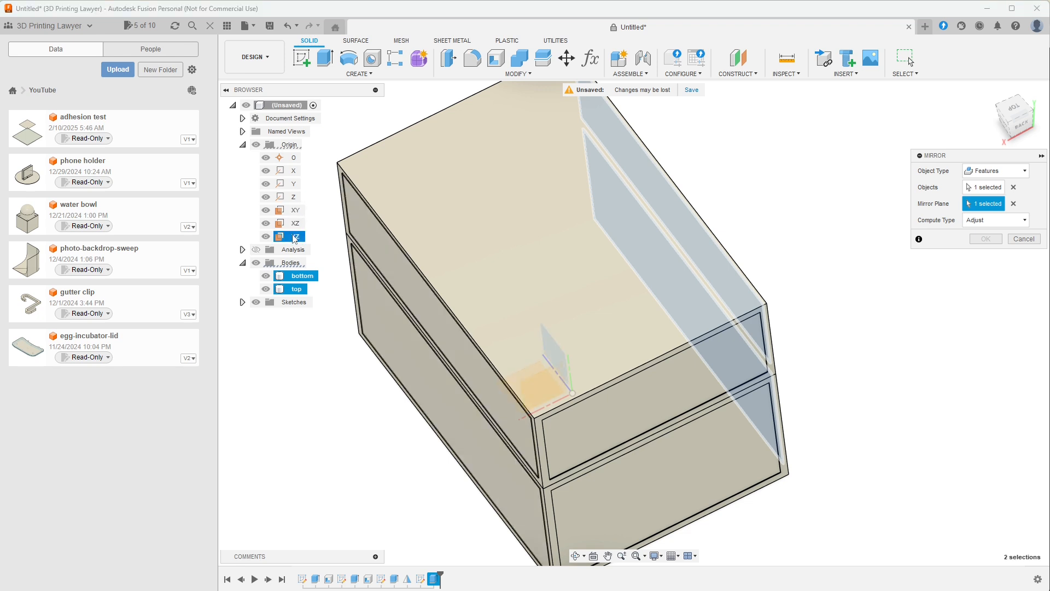
middle_click_drag(910, 415, 863, 399, "shift")
left_click(985, 239)
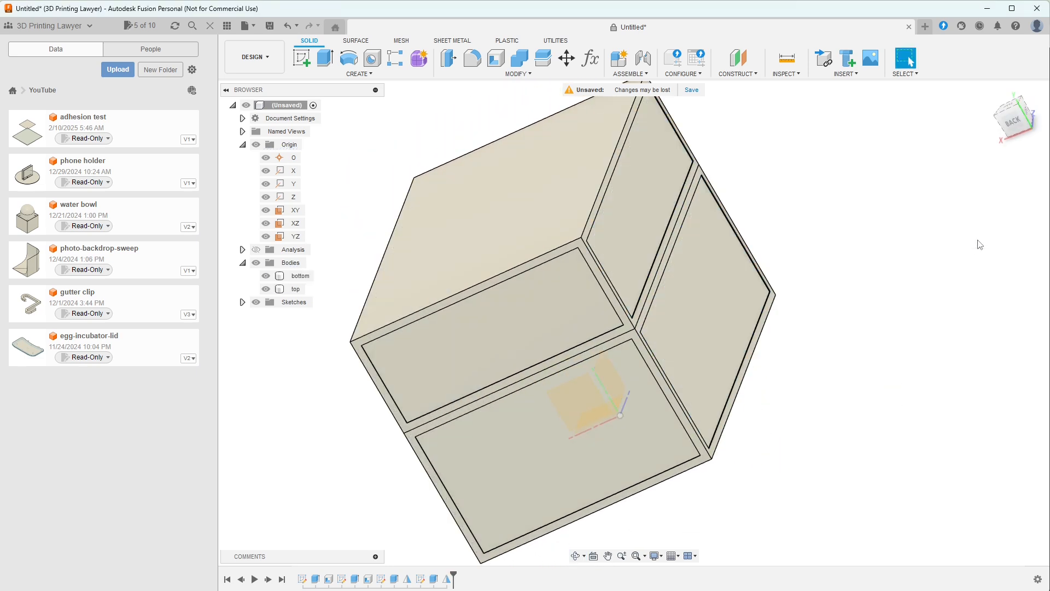
Step: Construct a midplane between the top face of the top body and the underside of the bottom body
middle_click_drag(954, 299, 856, 381, "shift")
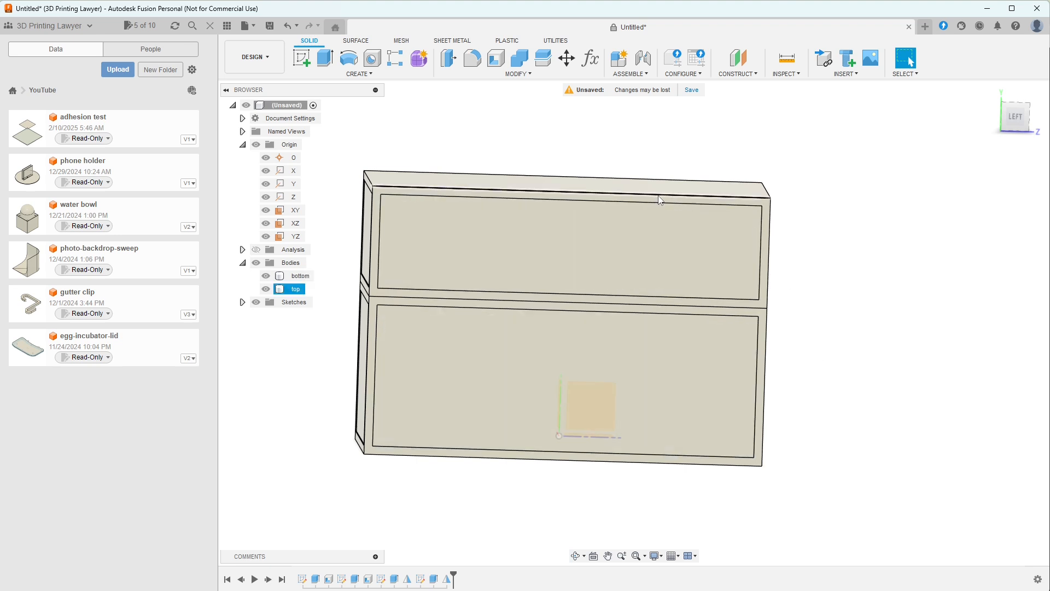
left_click(743, 74)
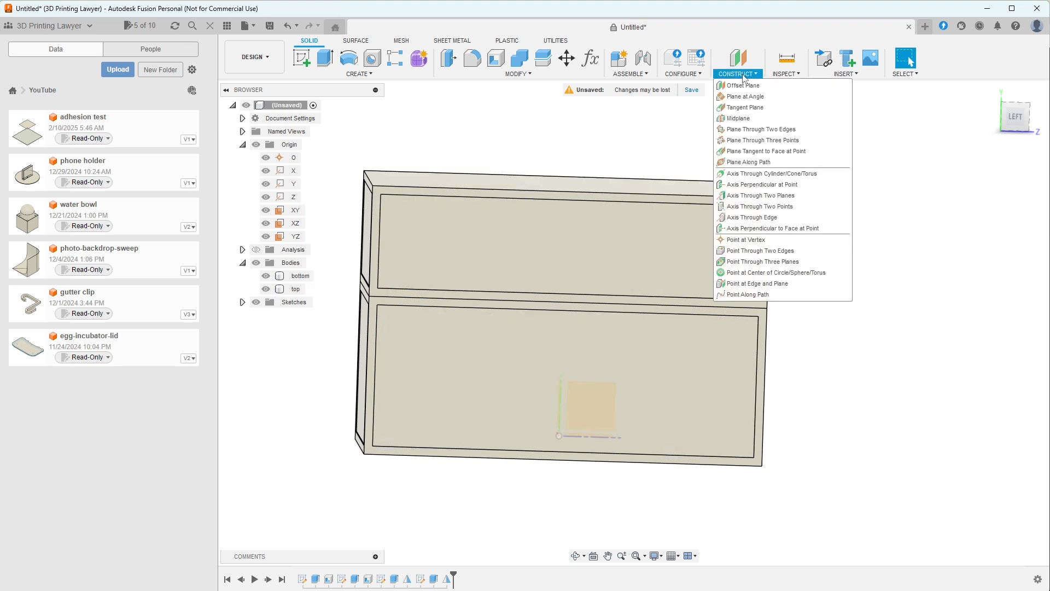
left_click(743, 119)
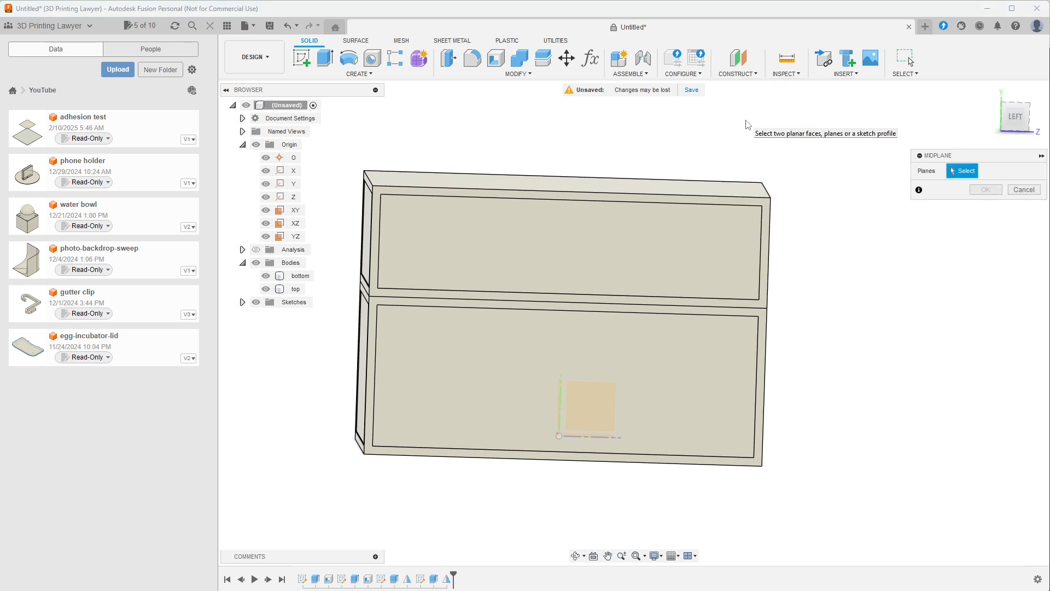
left_click(668, 185)
middle_click_drag(856, 380, 861, 402, "shift")
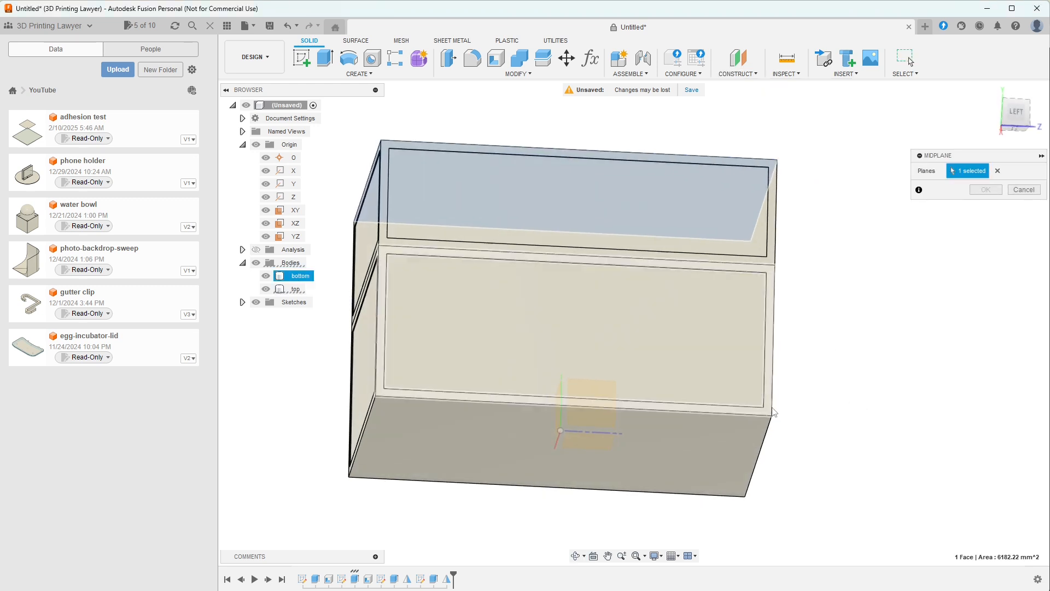
left_click(708, 446)
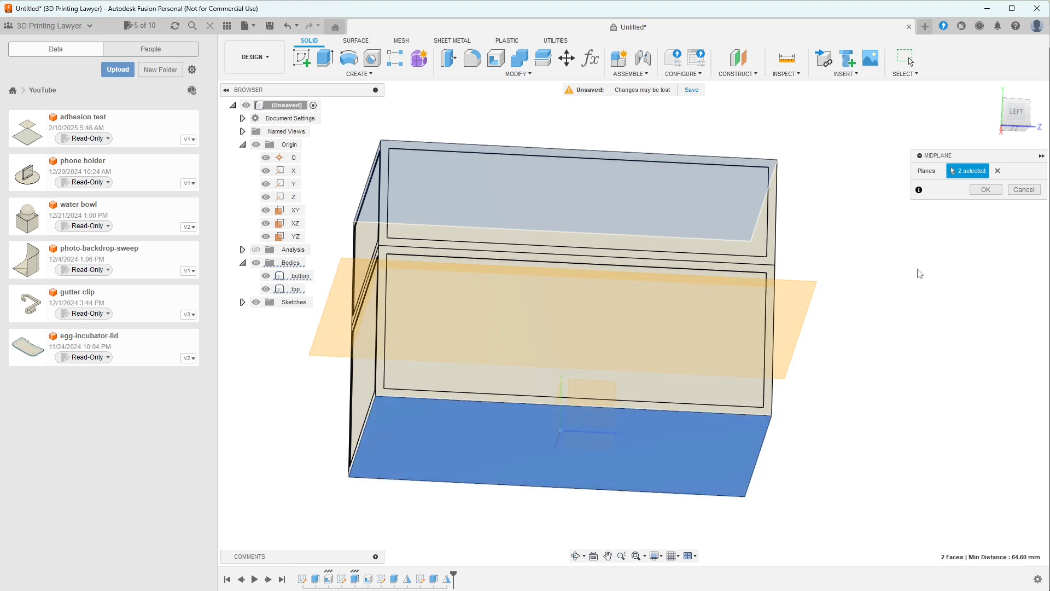
middle_click_drag(921, 273, 921, 299, "shift")
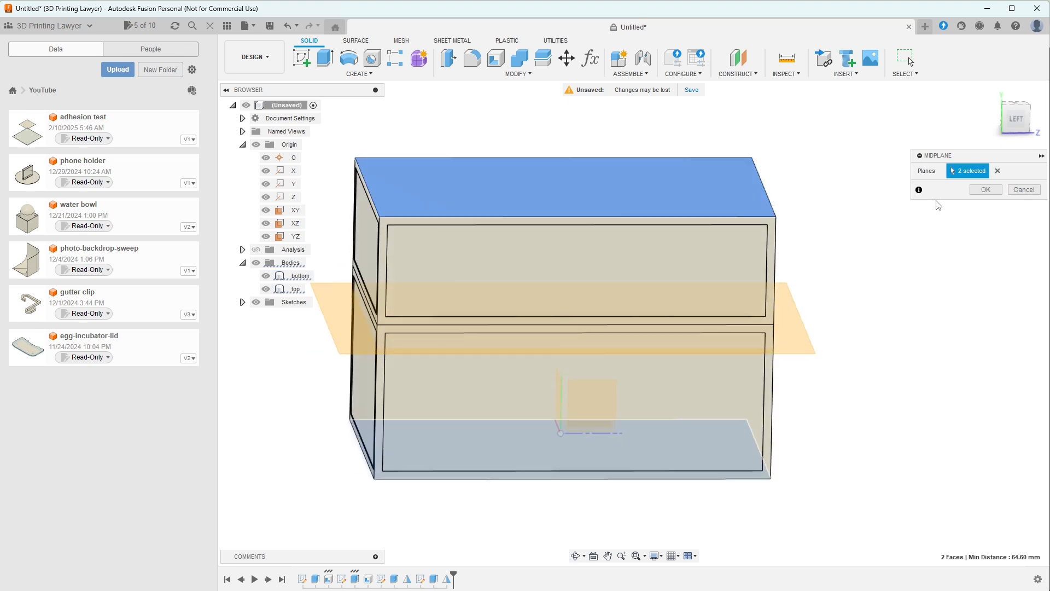
left_click(986, 190)
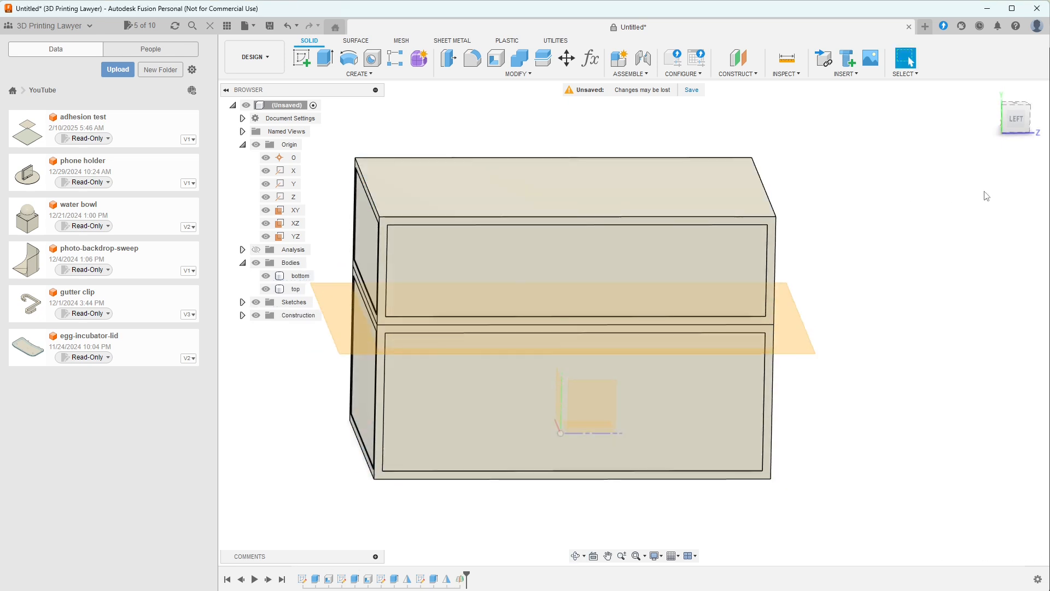
Step: Open the new construction midplane's name for editing
left_click(243, 315)
left_click(300, 329)
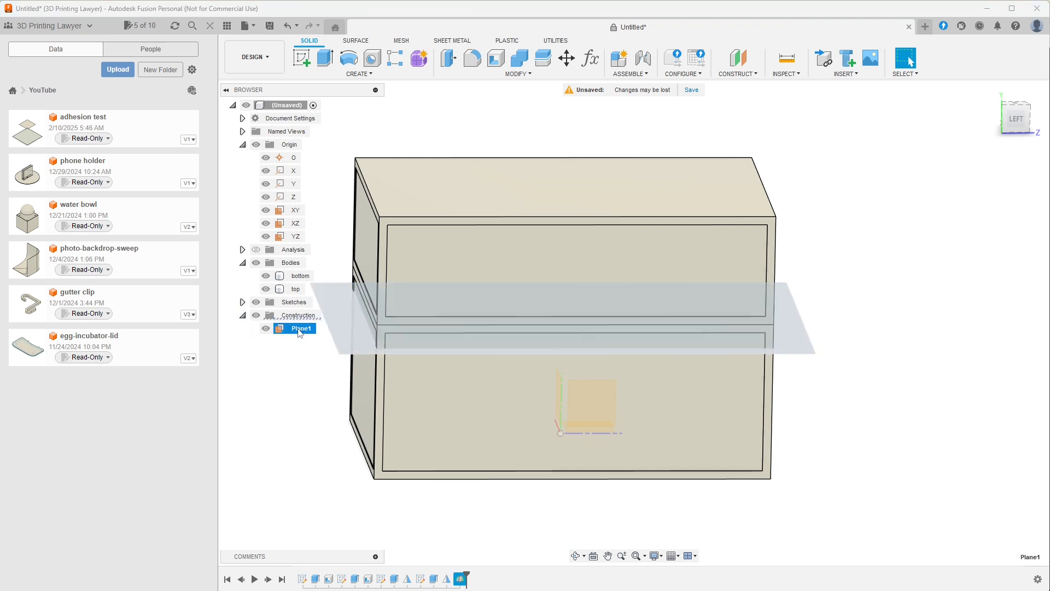
double_click(299, 329)
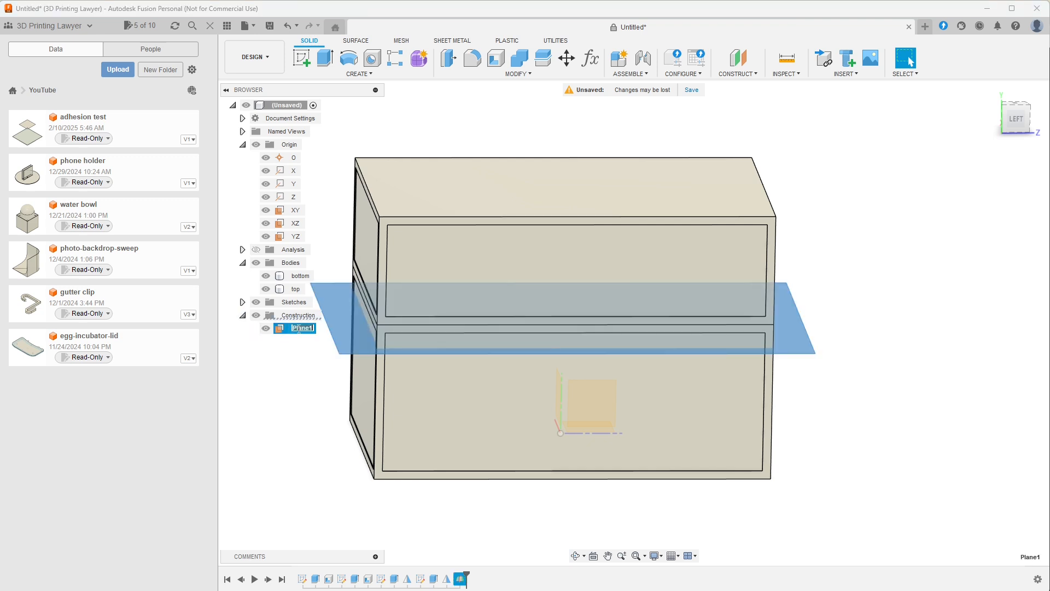
Step: Rename the construction plane as middle and start a new sketch on it
type("middle")
key("Return")
middle_click_drag(851, 323, 887, 321)
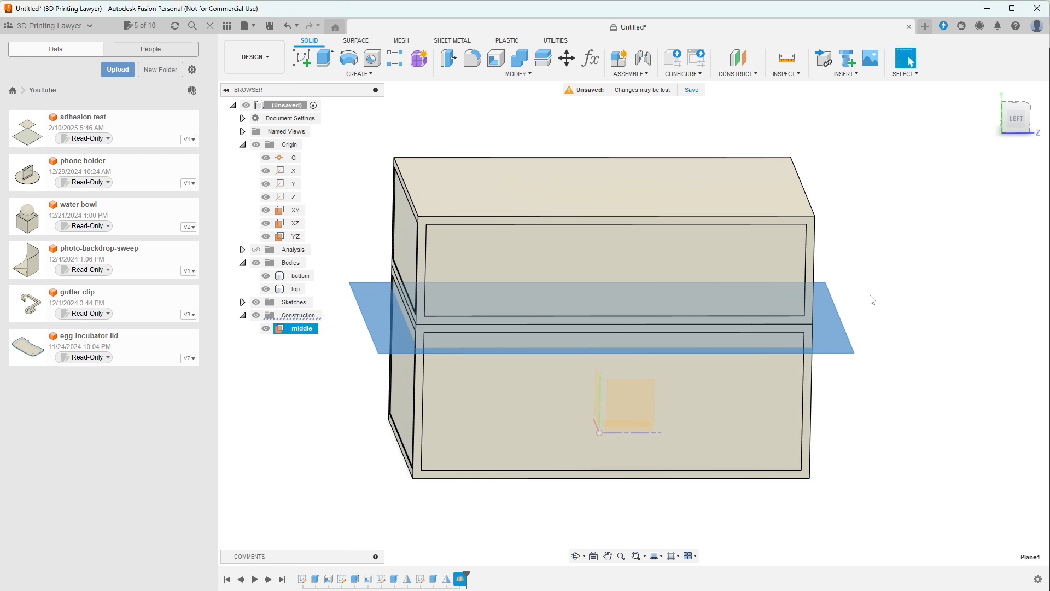
left_click(359, 74)
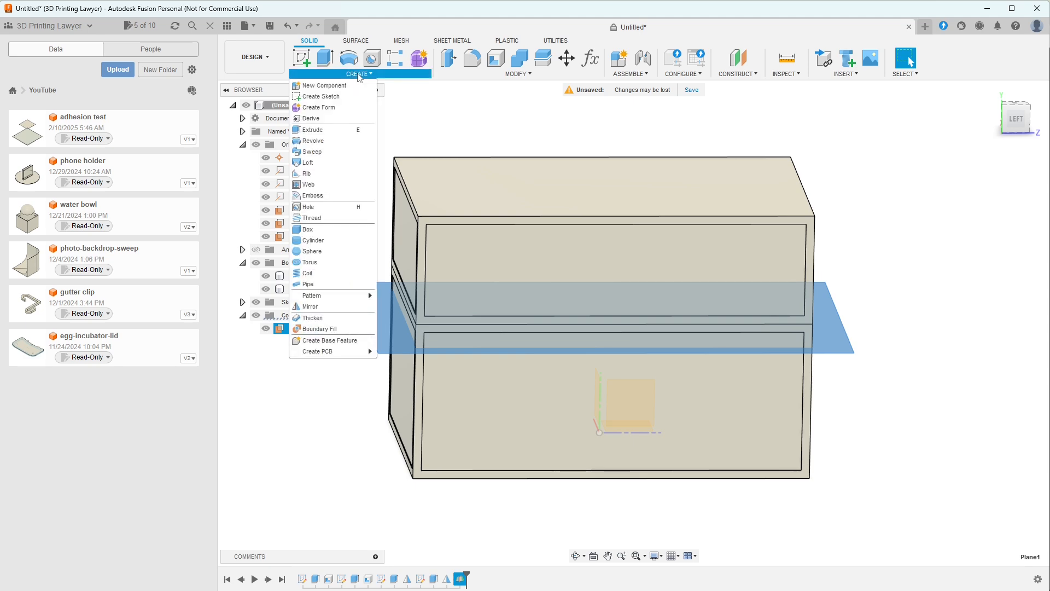
left_click(342, 98)
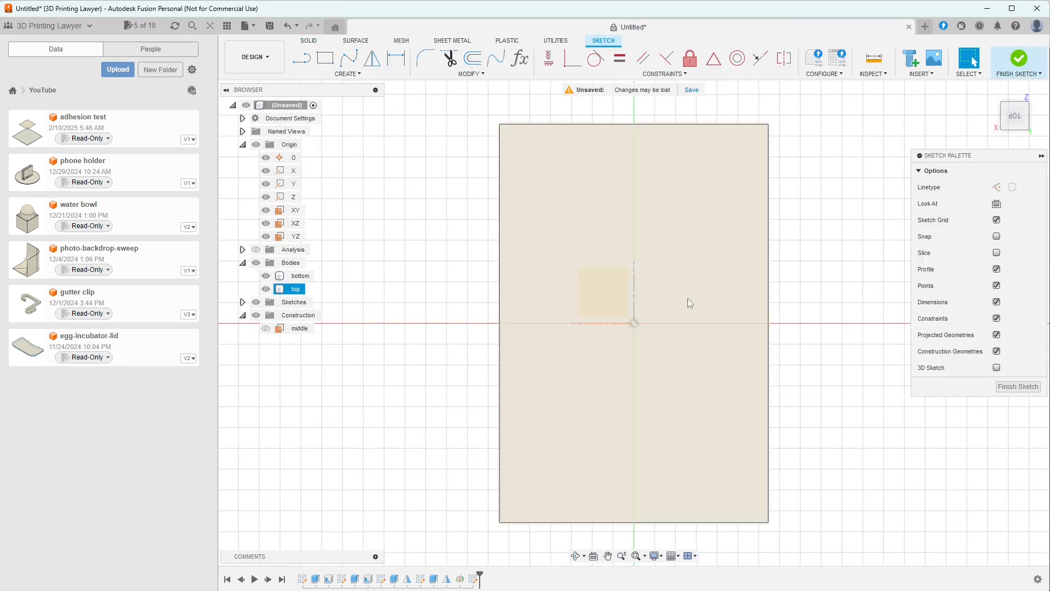
Step: Project the upper face of the top body into the sketch with the projection link on, and finish the sketch
left_click(688, 298)
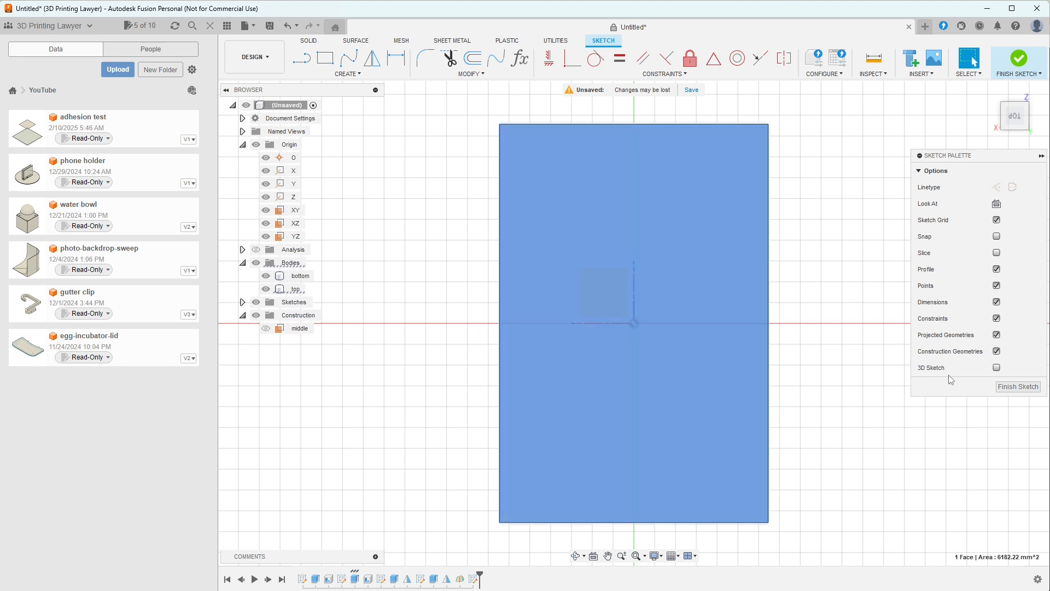
key("p")
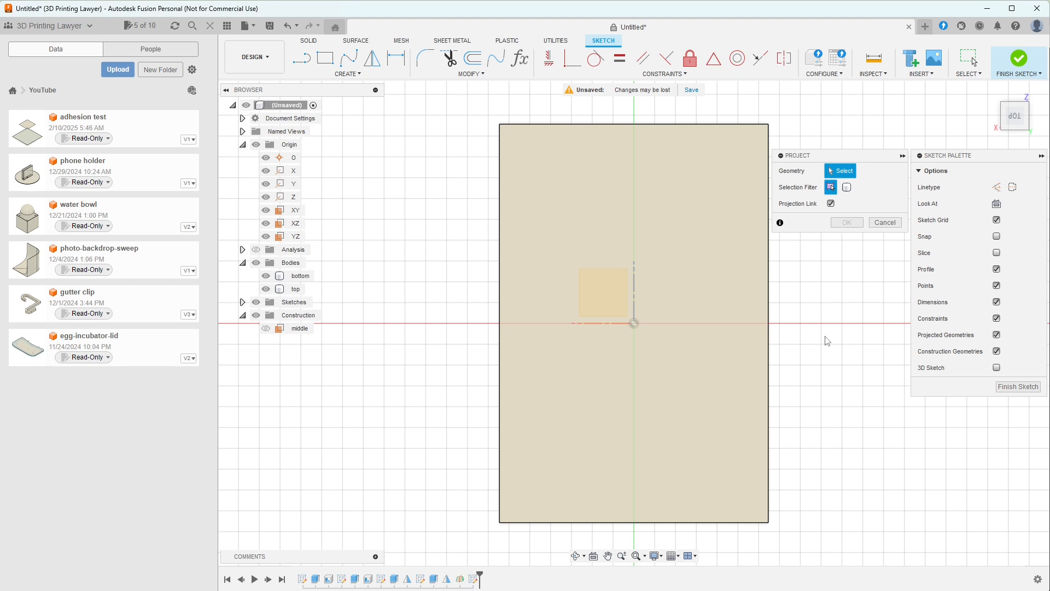
scroll(825, 342, "down", 3)
middle_click_drag(825, 344, 686, 366)
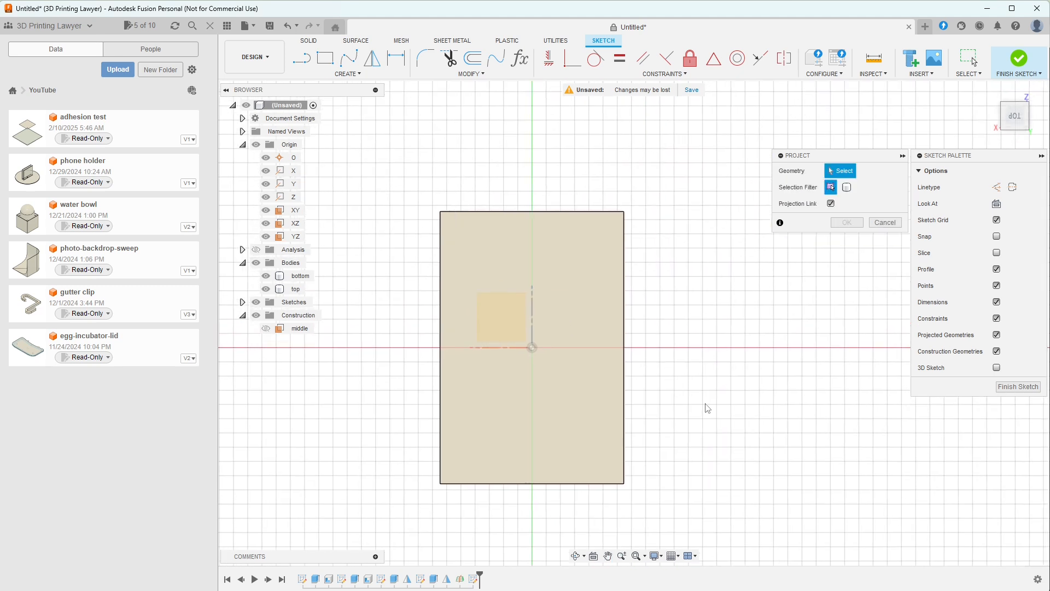
middle_click_drag(703, 409, 673, 377, "shift")
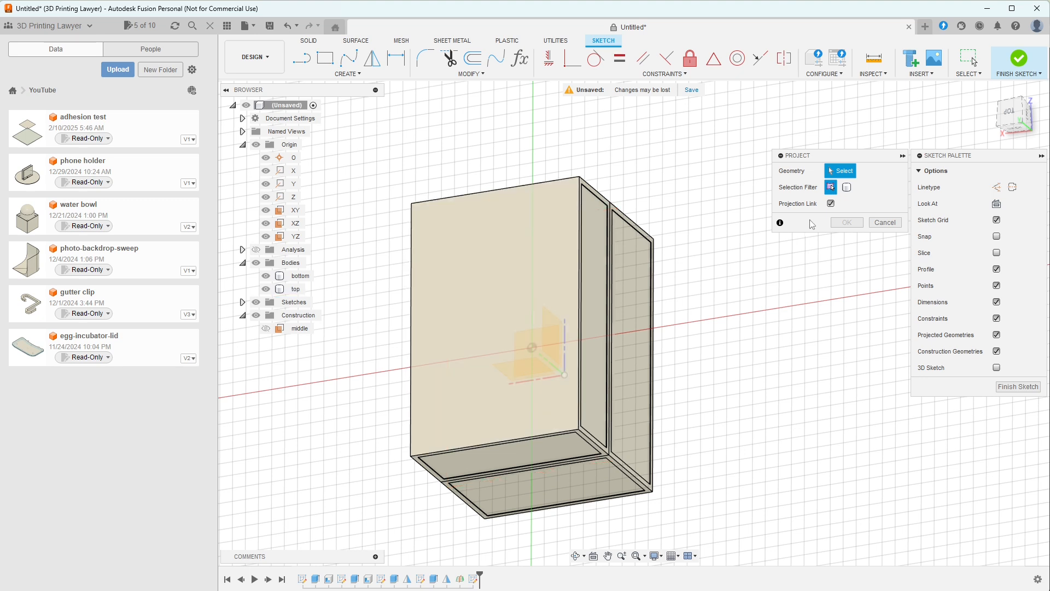
left_click(501, 294)
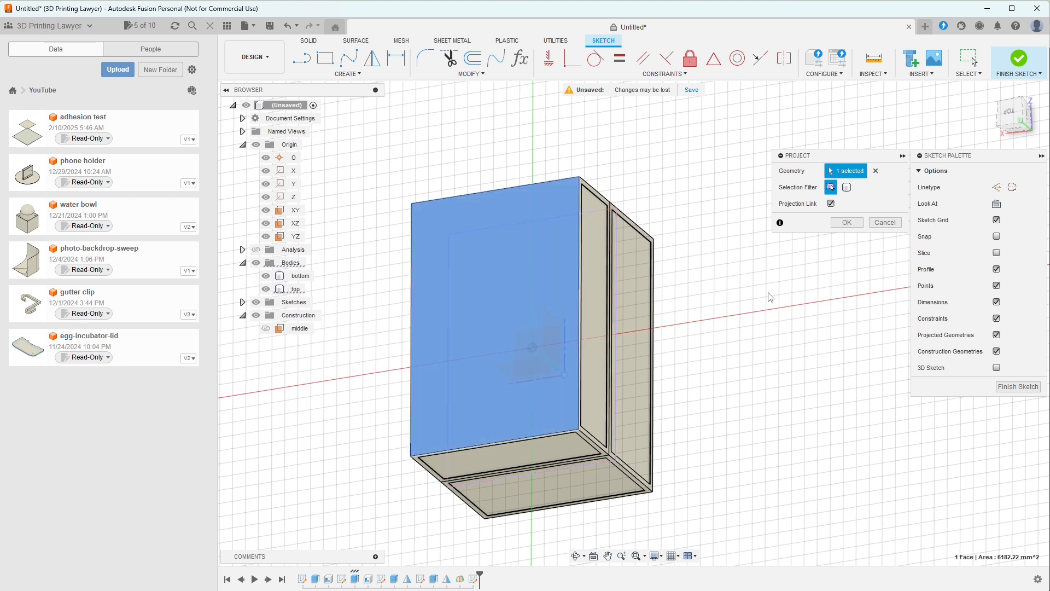
left_click(850, 223)
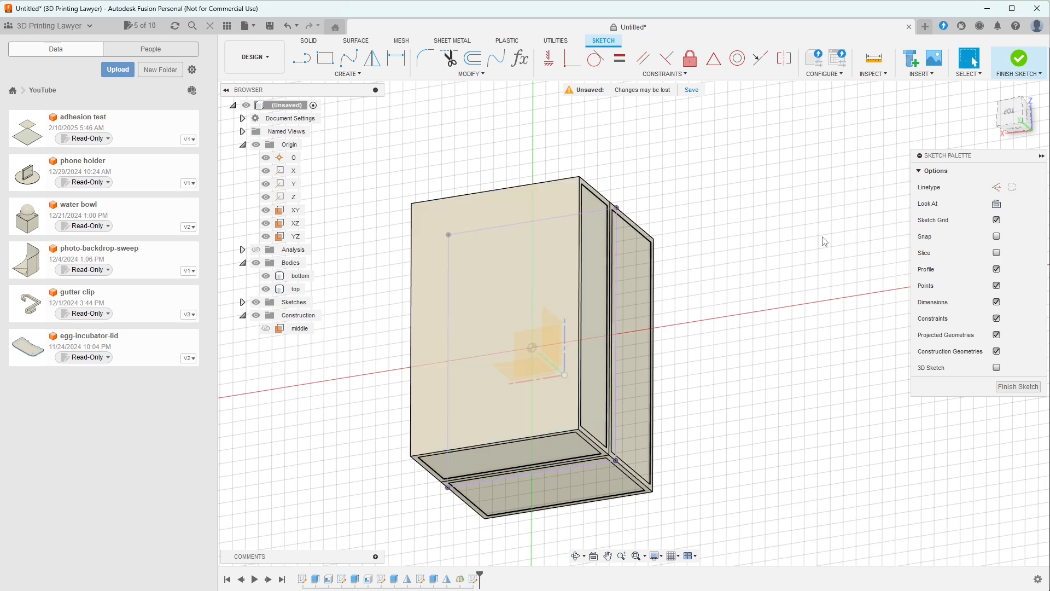
middle_click_drag(760, 376, 781, 368, "shift")
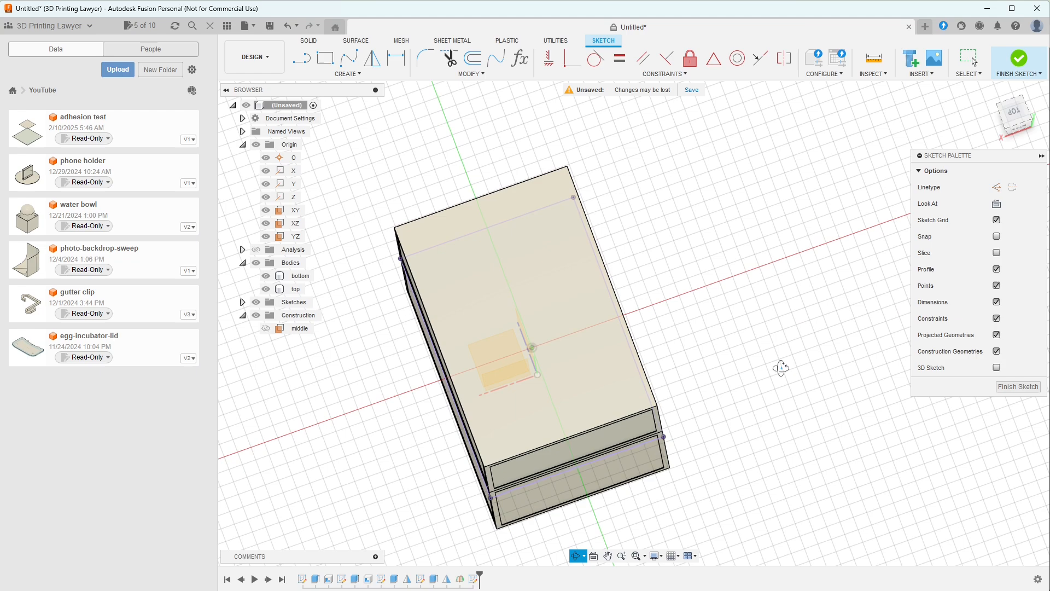
left_click(477, 582)
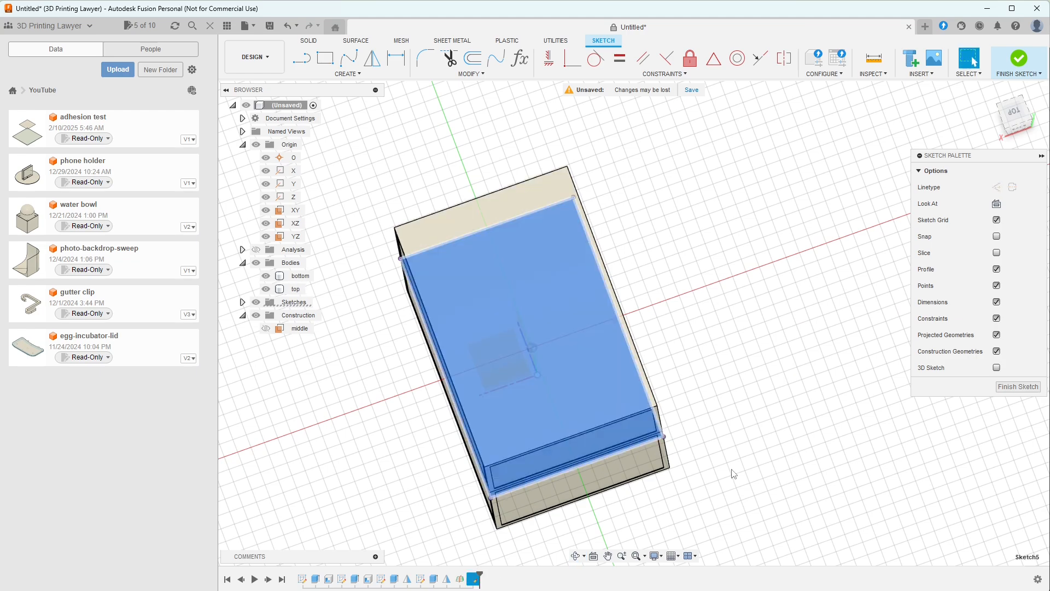
mouse_move(734, 473)
middle_mouse_down("shift")
mouse_move(715, 401)
mouse_move(723, 460)
middle_mouse_up("shift")
left_click(1018, 387)
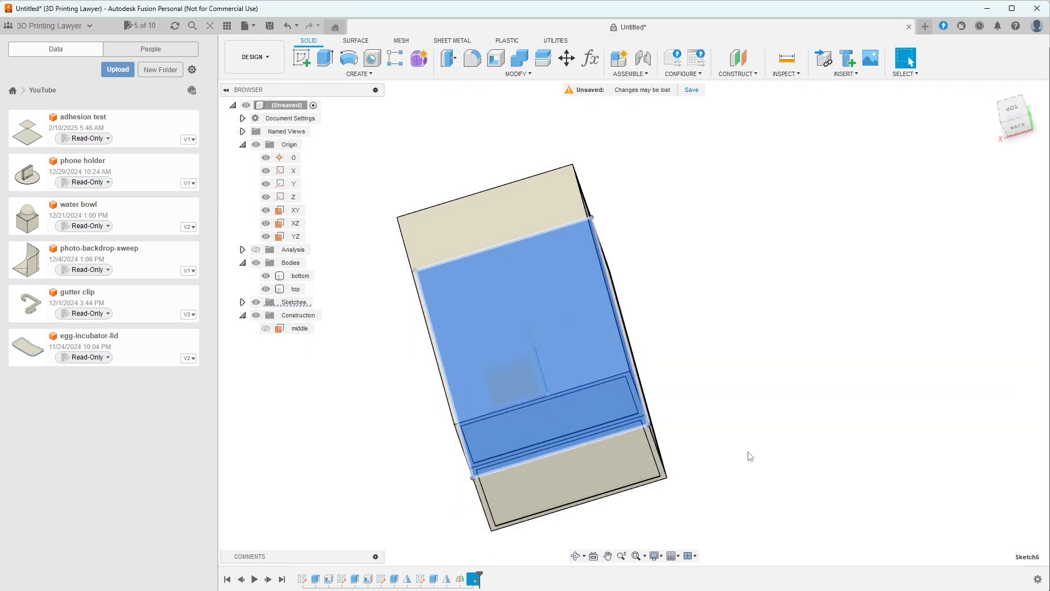
Step: Redefine the plane of the projected sketch to the upper face of the top body
right_click(474, 580)
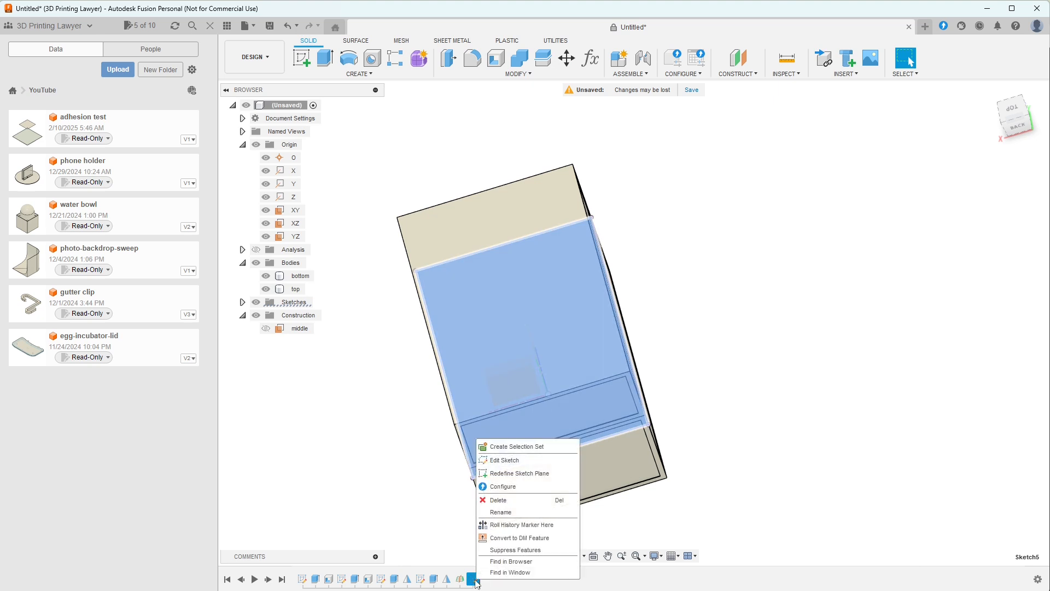
left_click(520, 474)
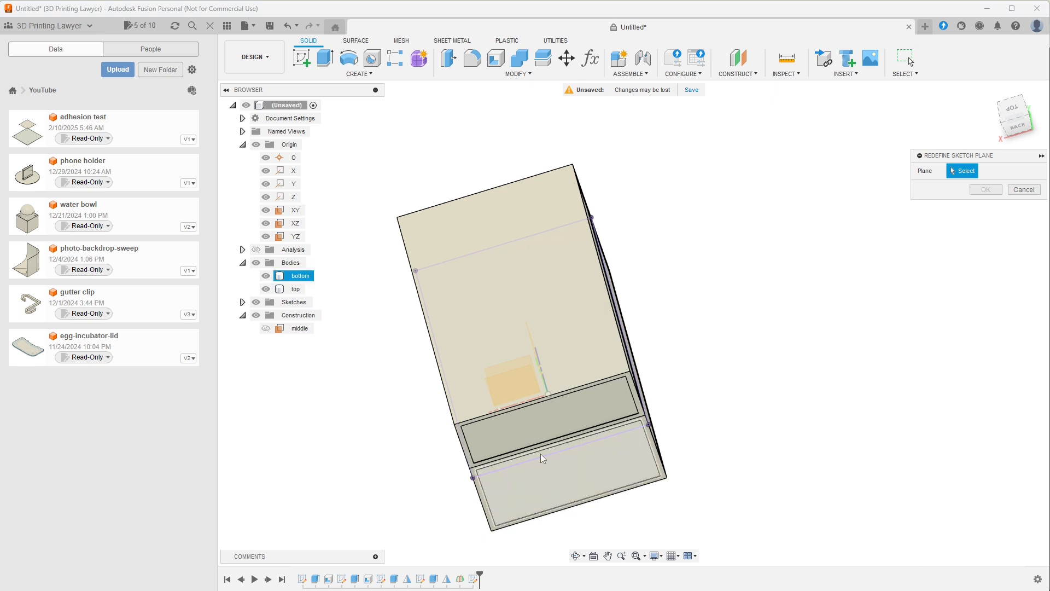
left_click(538, 260)
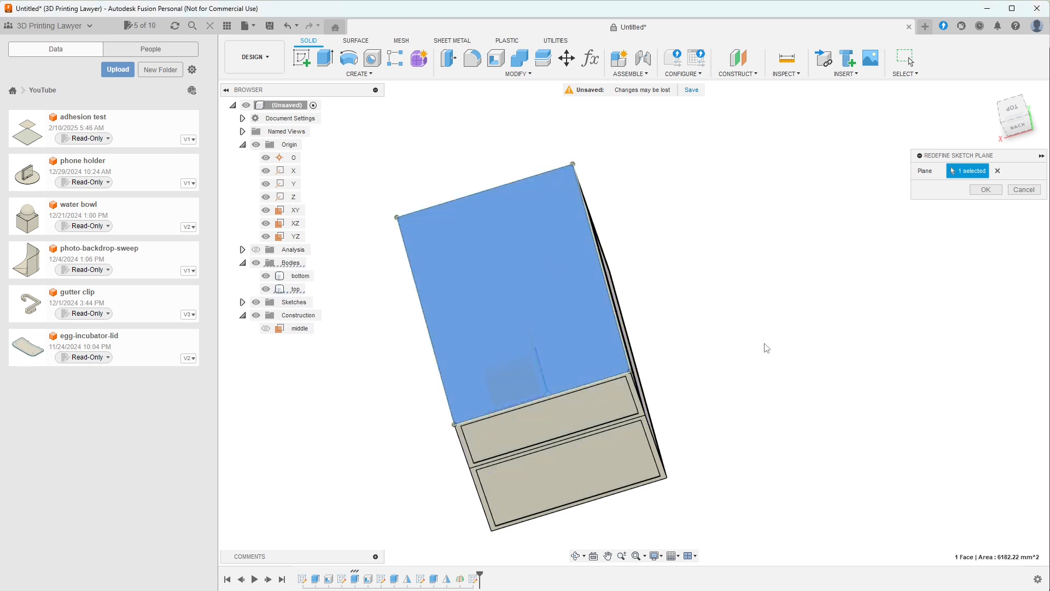
mouse_move(817, 385)
middle_mouse_down("shift")
mouse_move(799, 354)
mouse_move(821, 329)
middle_mouse_up("shift")
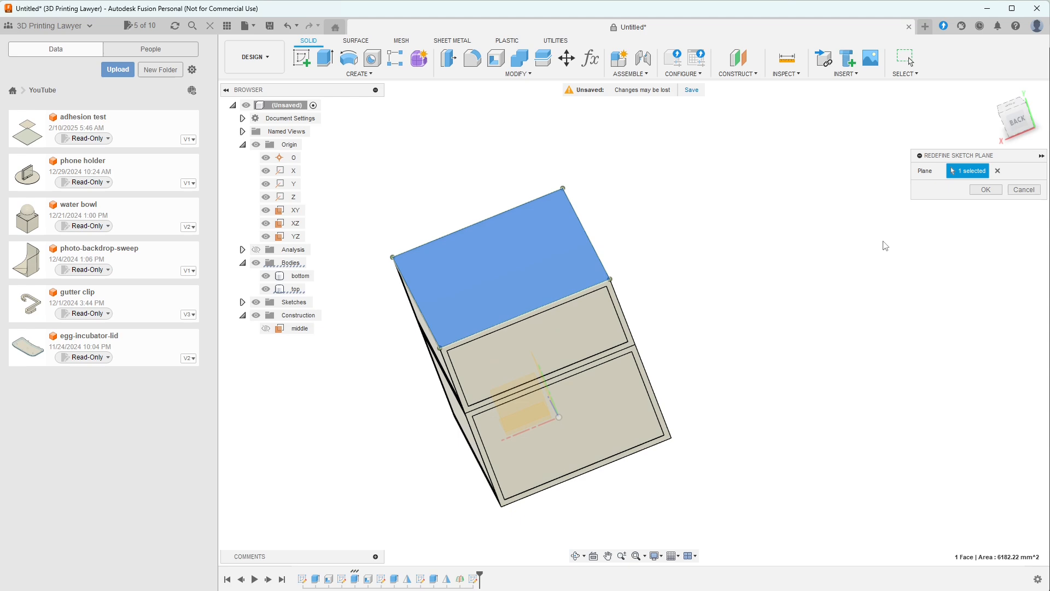
left_click(986, 189)
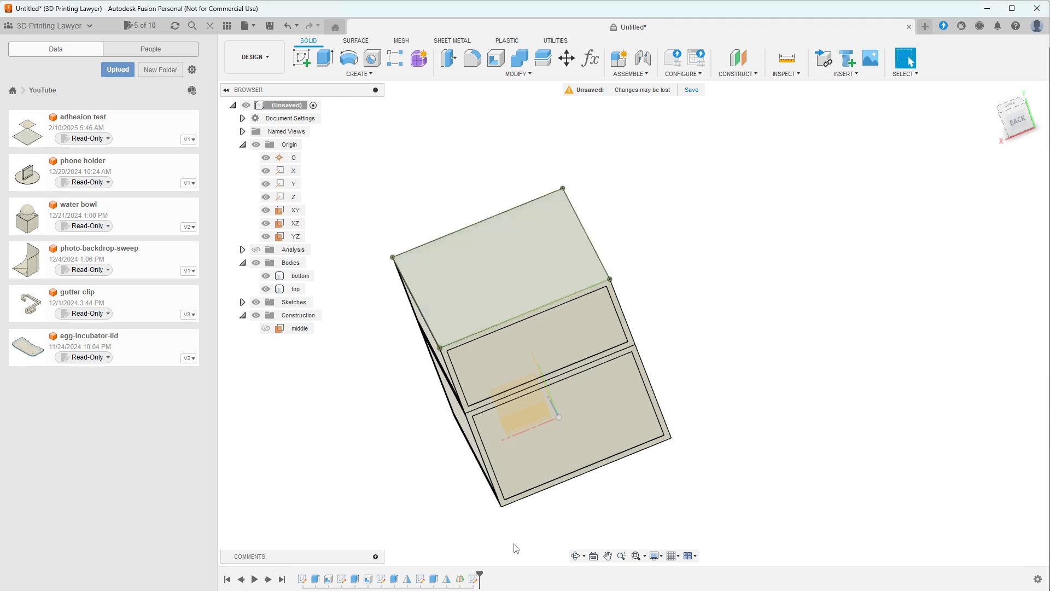
Step: Reopen the sketch for editing and offset the projected rectangle inward with a distance of -thick/2
double_click(475, 579)
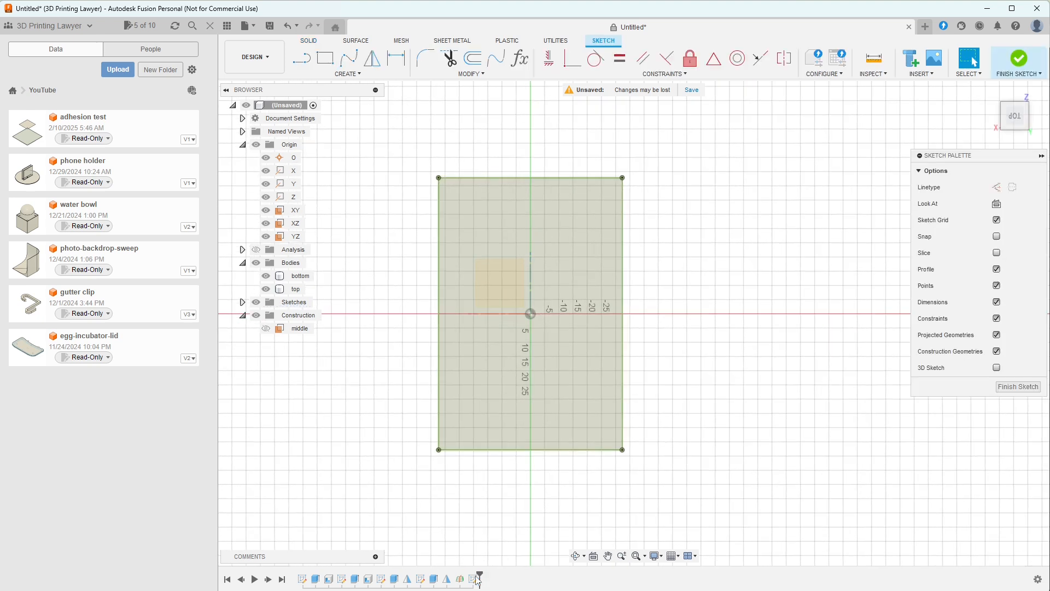
left_click(473, 58)
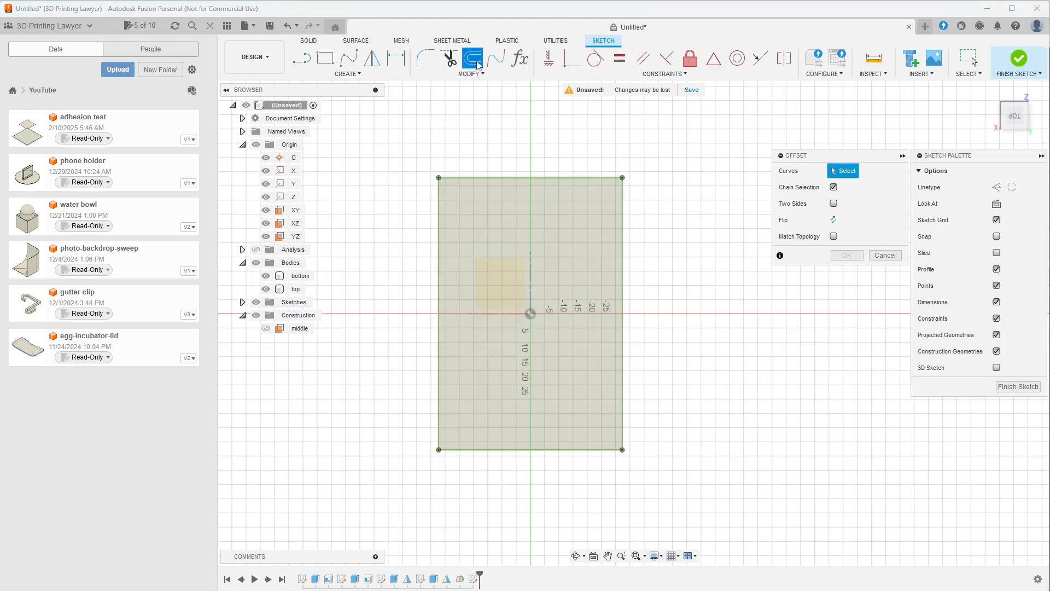
left_click(543, 188)
left_click_drag(547, 171, 549, 193)
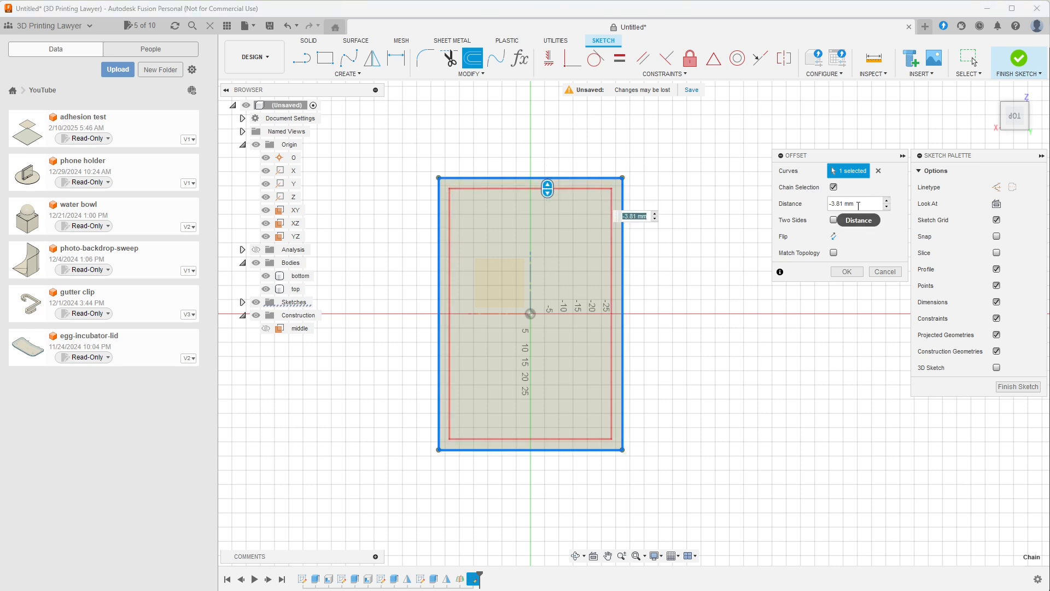
left_click_drag(859, 206, 845, 204)
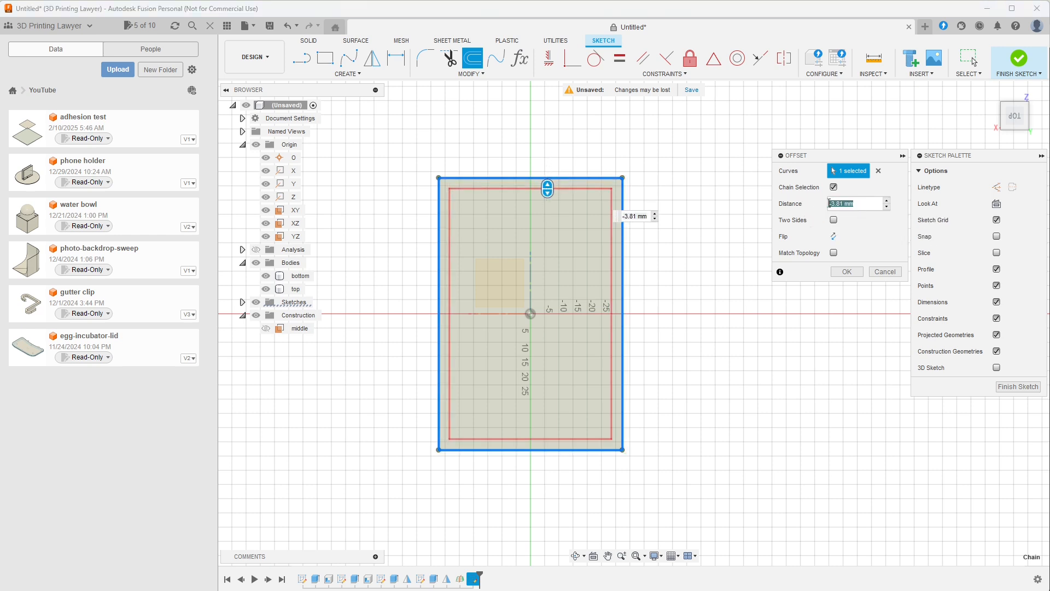
type("thi")
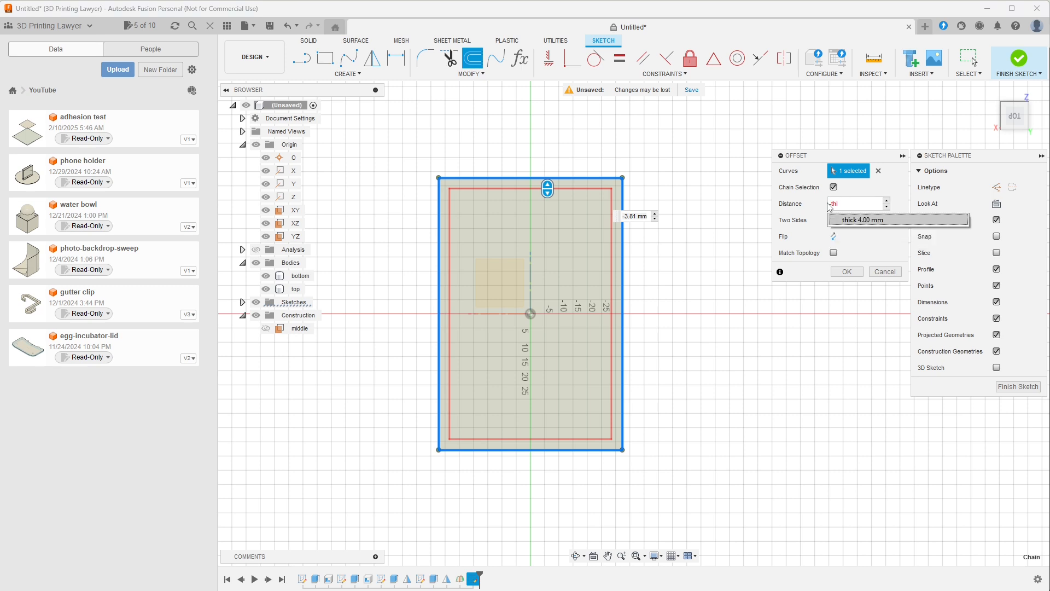
type("ck/2")
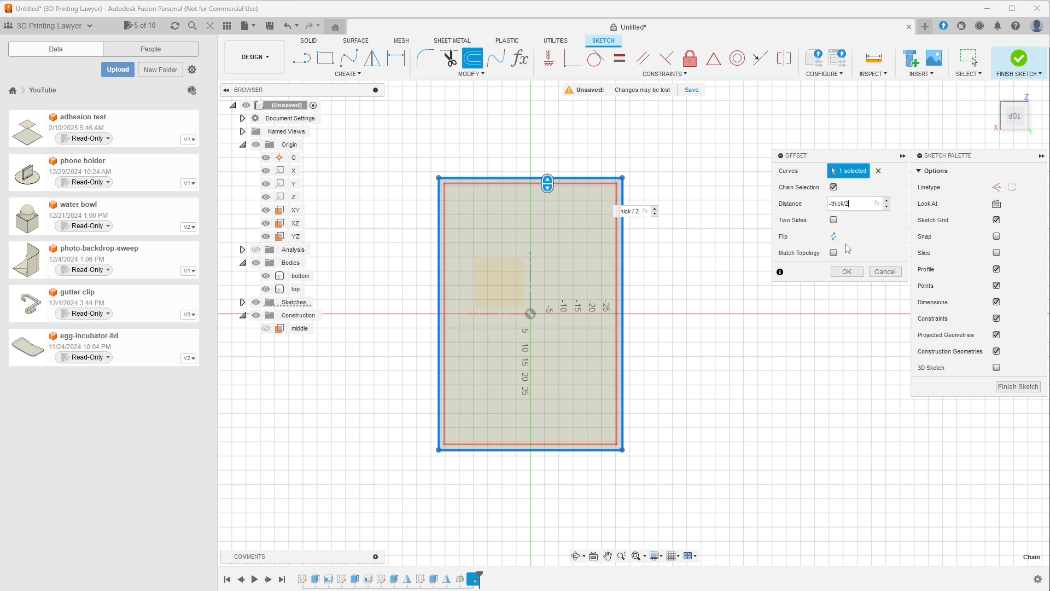
left_click(857, 272)
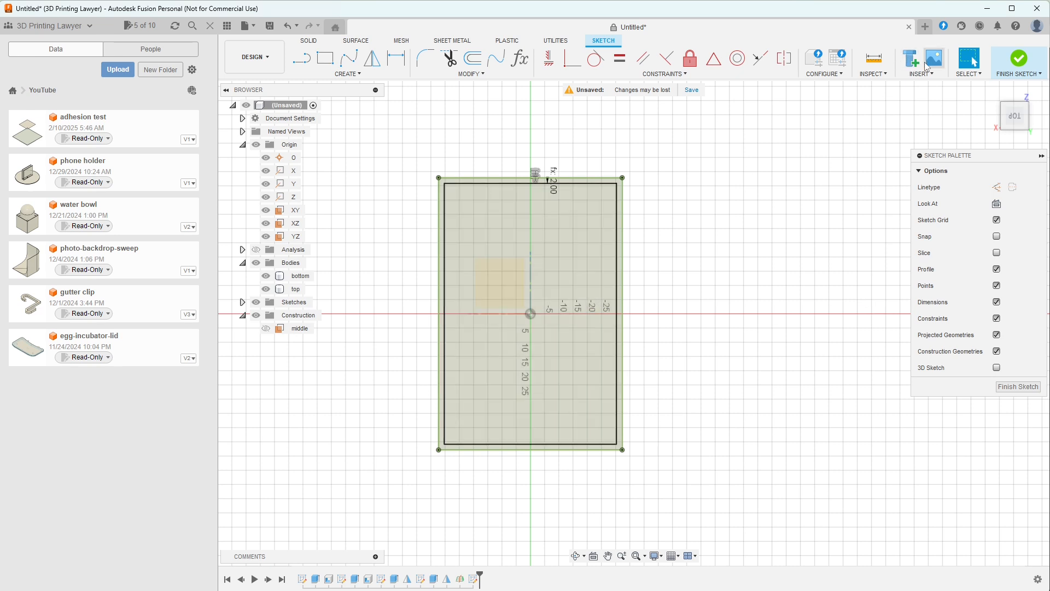
Step: Extrude the inner offset profile by -0.2 mm as a cut into the top body's upper face
left_click(602, 230)
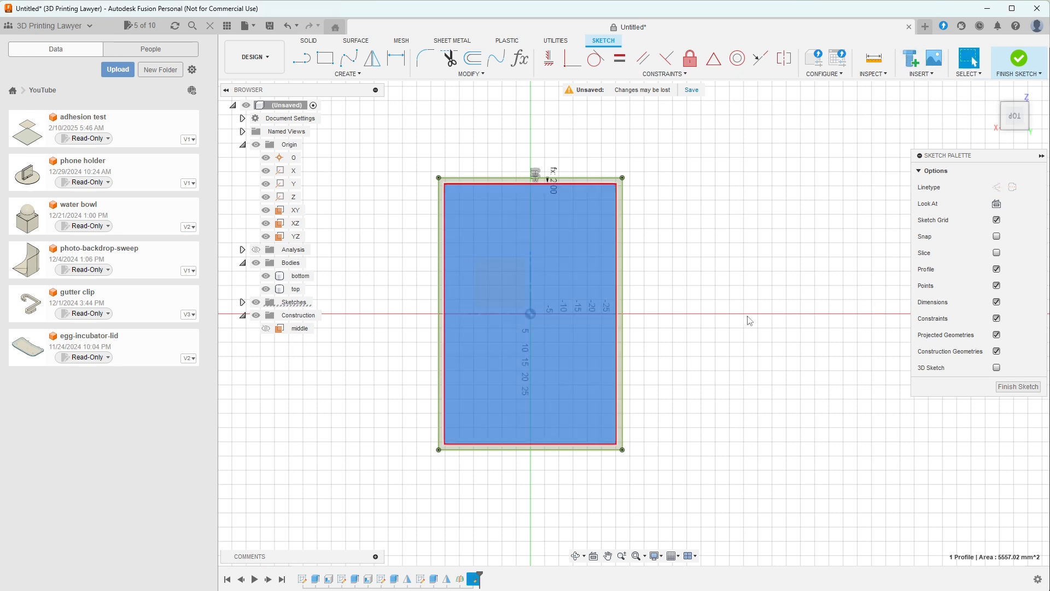
mouse_move(726, 335)
middle_mouse_down("shift")
mouse_move(806, 331)
mouse_move(818, 341)
mouse_move(809, 345)
middle_mouse_up("shift")
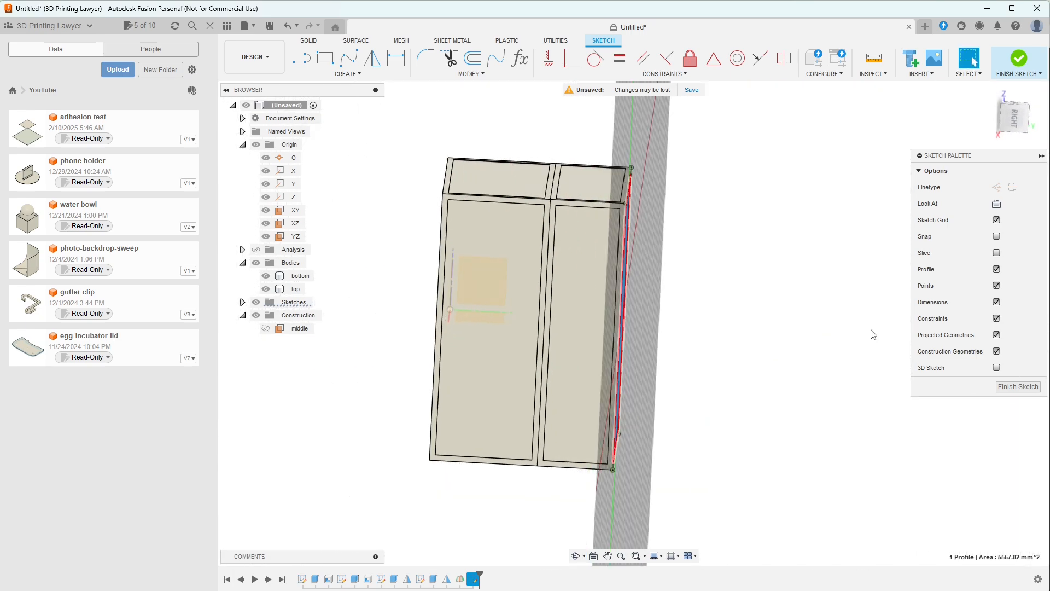
left_click(309, 40)
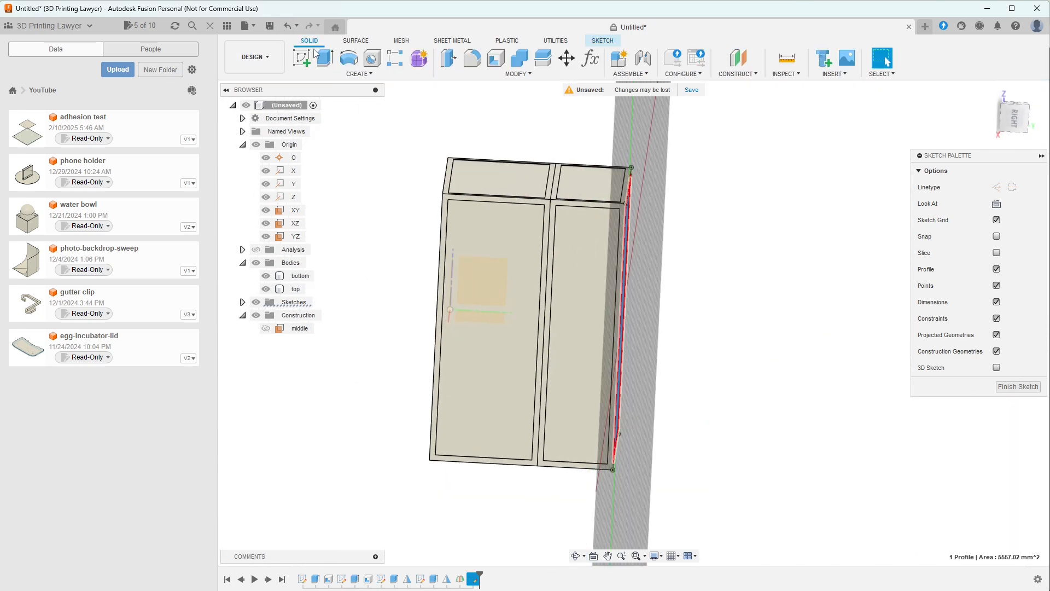
left_click(320, 55)
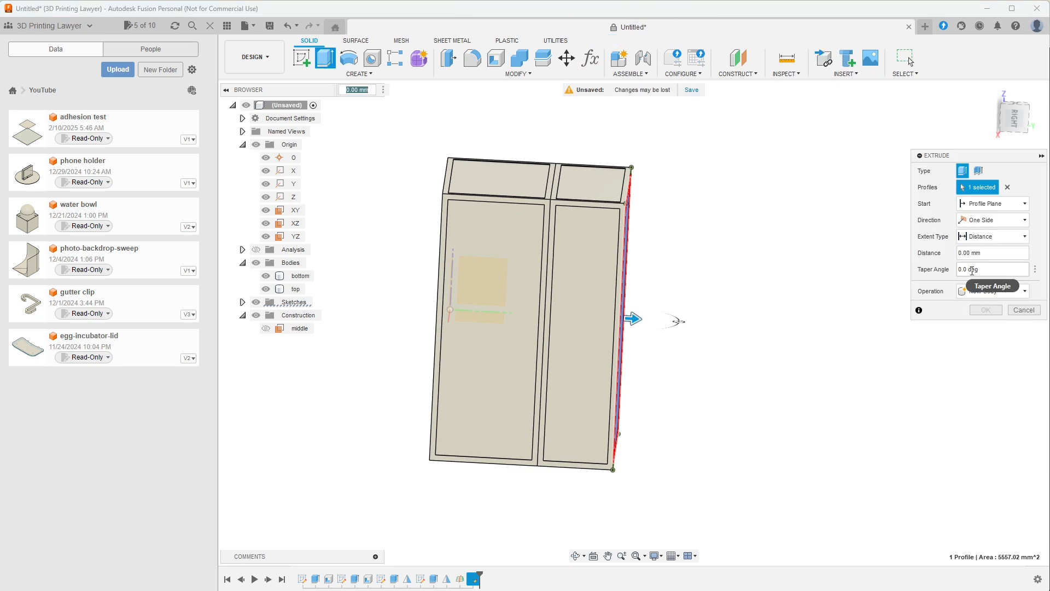
left_click(973, 252)
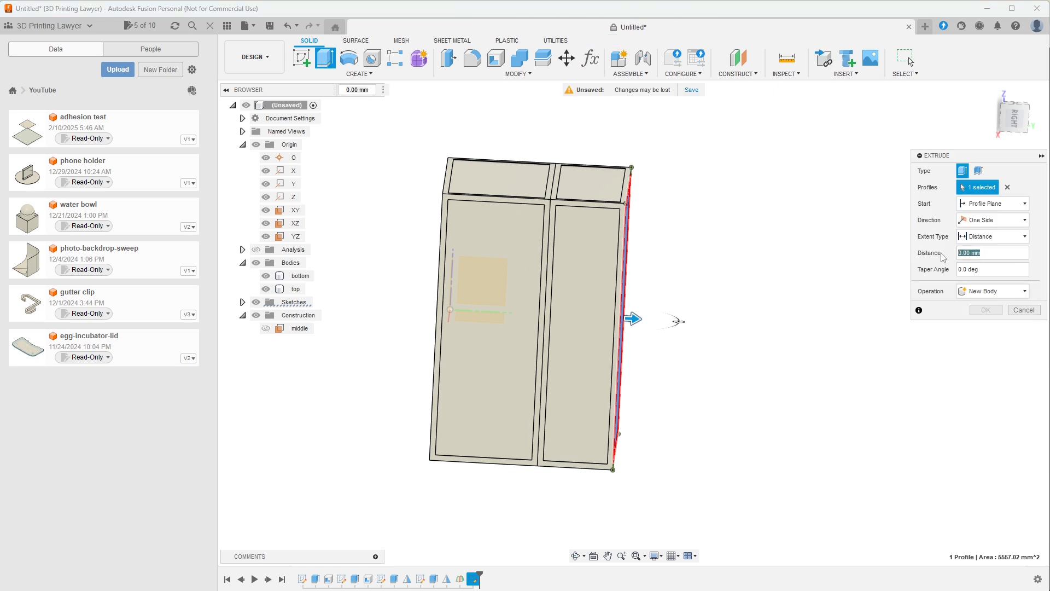
type("=")
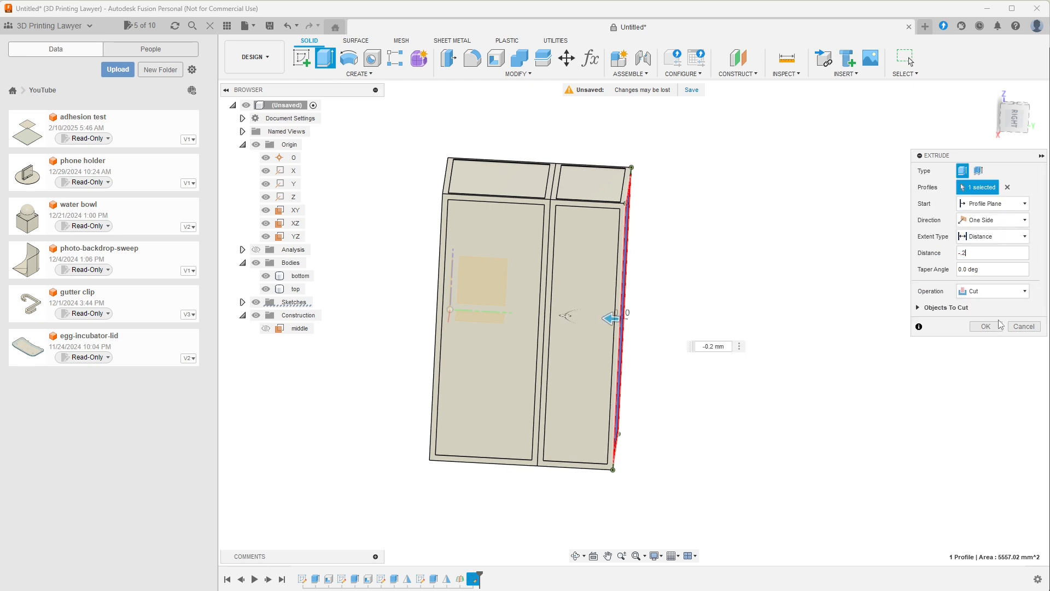
left_click(986, 327)
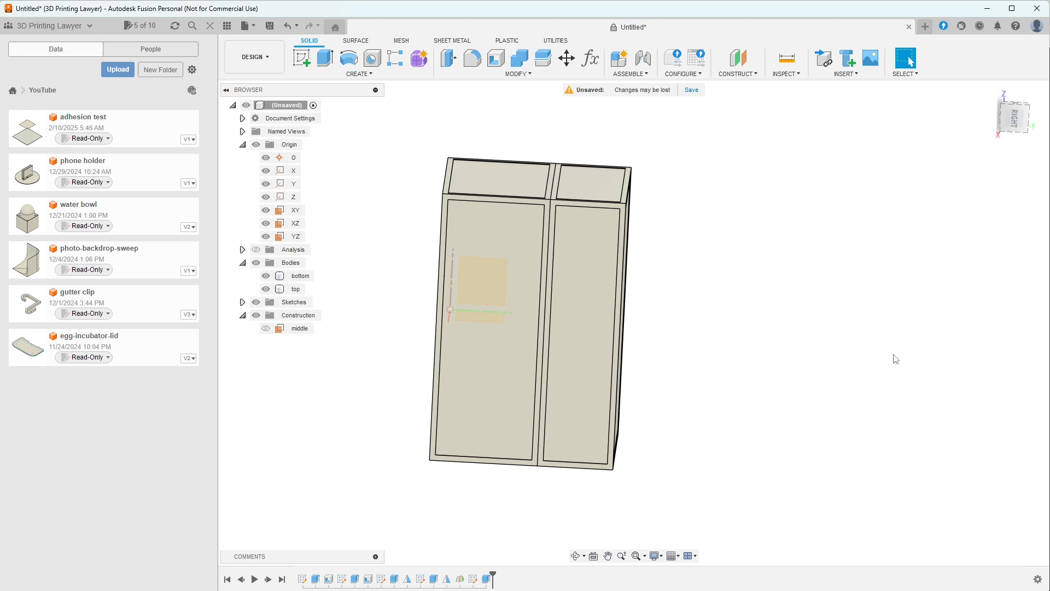
Step: Try to mirror the top body's shallow recess cut feature about the middle construction plane with compute type Adjust
left_click(487, 578)
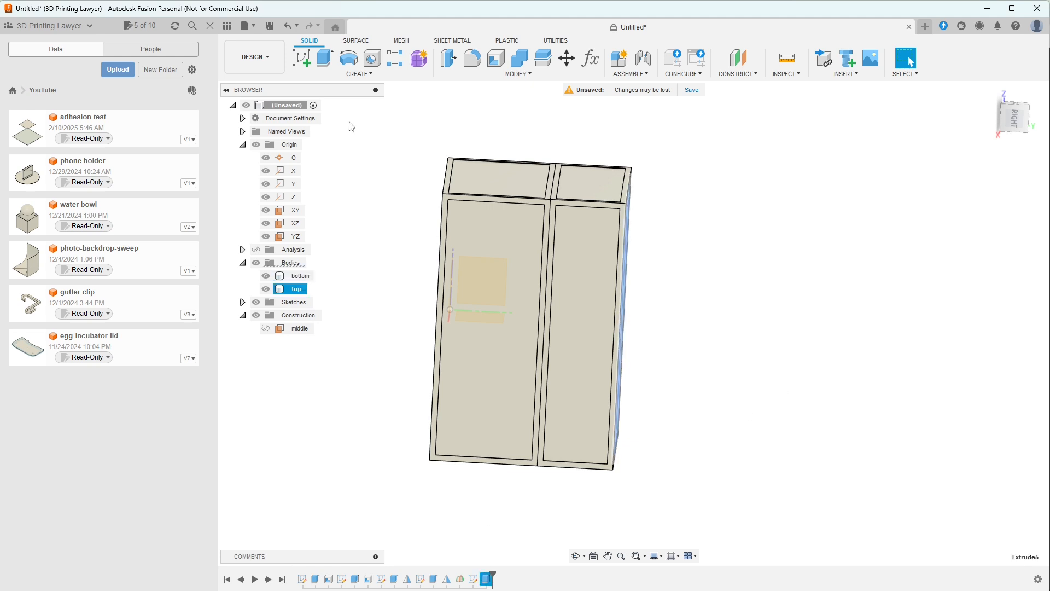
left_click(357, 74)
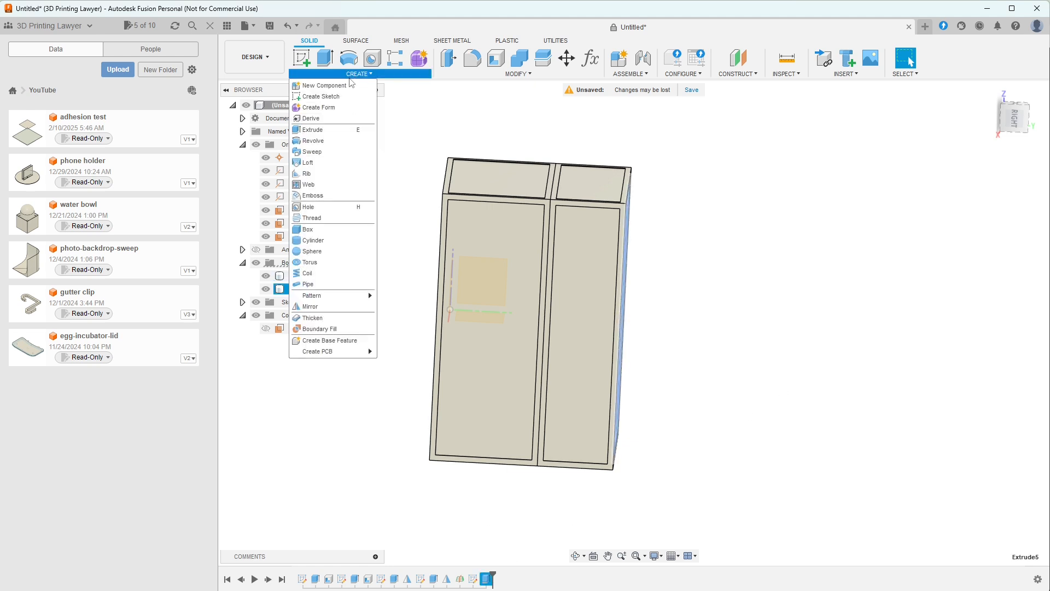
left_click(316, 307)
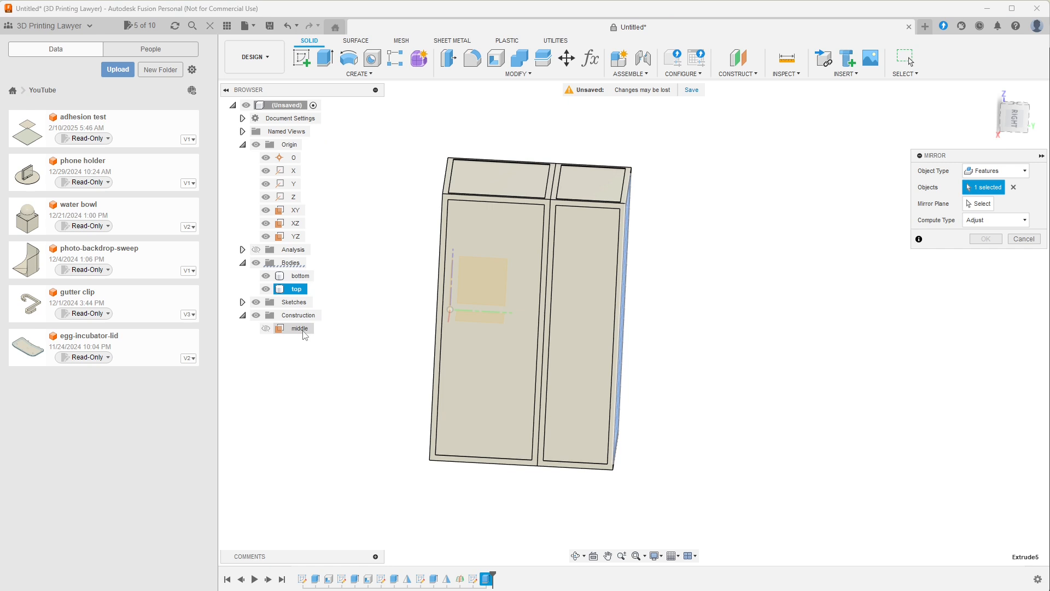
left_click(978, 204)
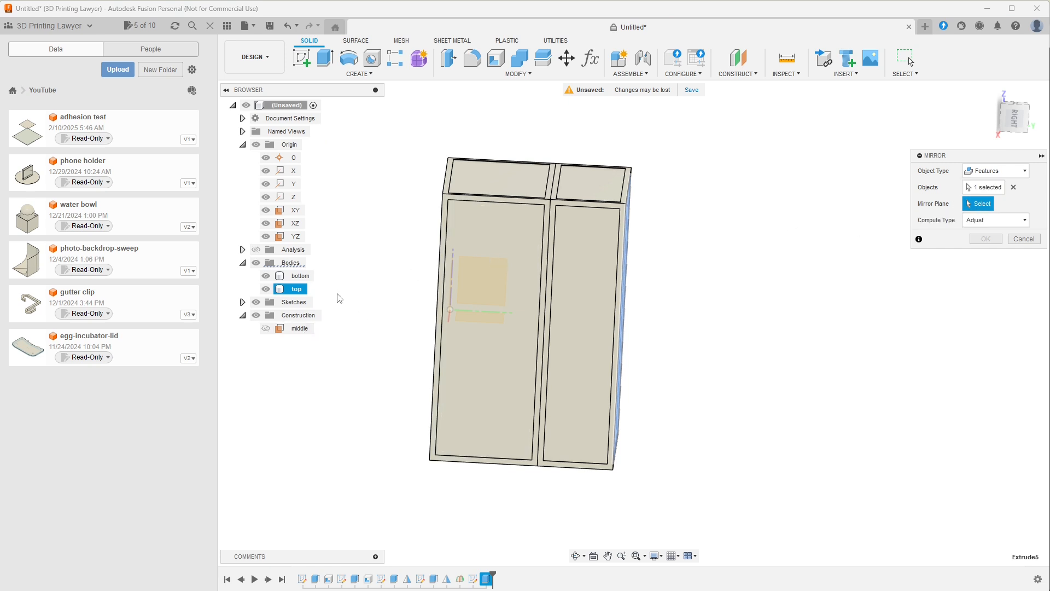
left_click(299, 329)
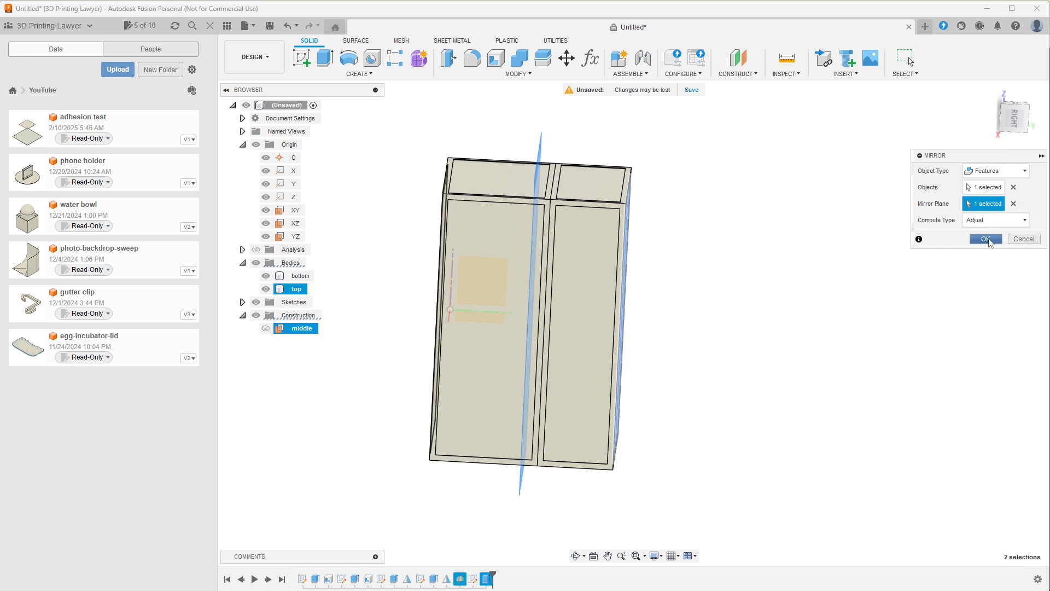
left_click(986, 240)
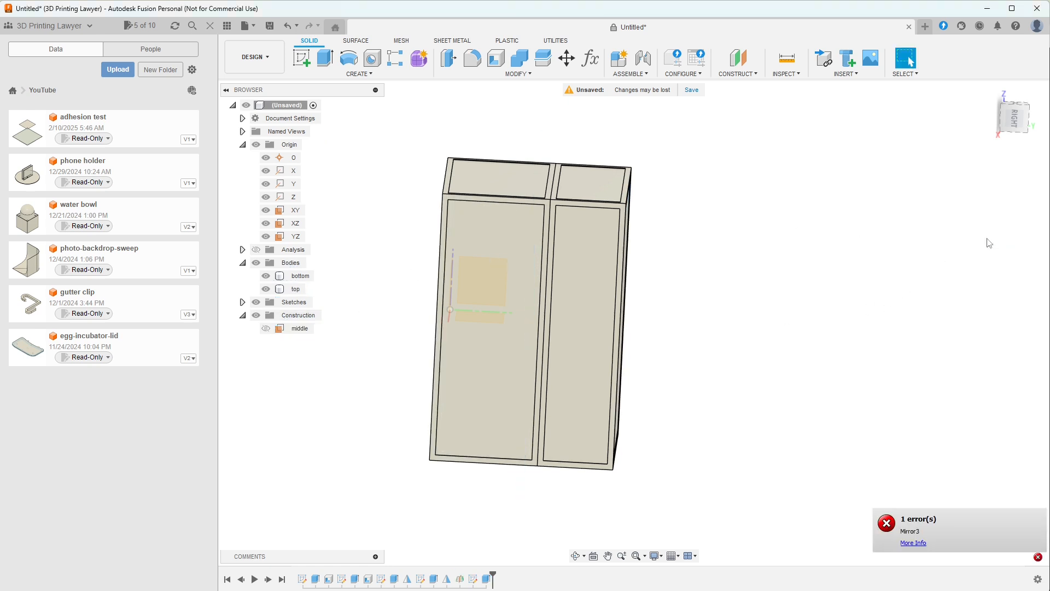
Step: Examine the mirror error's details down to the compute explanation and close the report
left_click(889, 524)
left_click(840, 447)
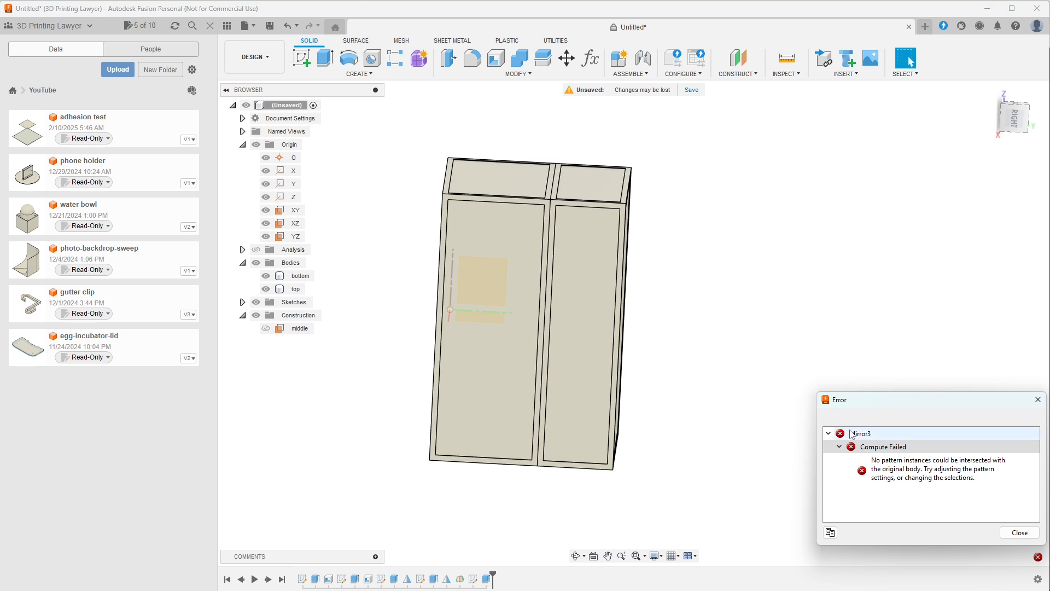
left_click(1039, 400)
Step: Retry the mirror with object type Features, picking the recess on the top body's outer face and the middle plane as mirror plane
left_click_drag(779, 325, 755, 317)
key("Escape")
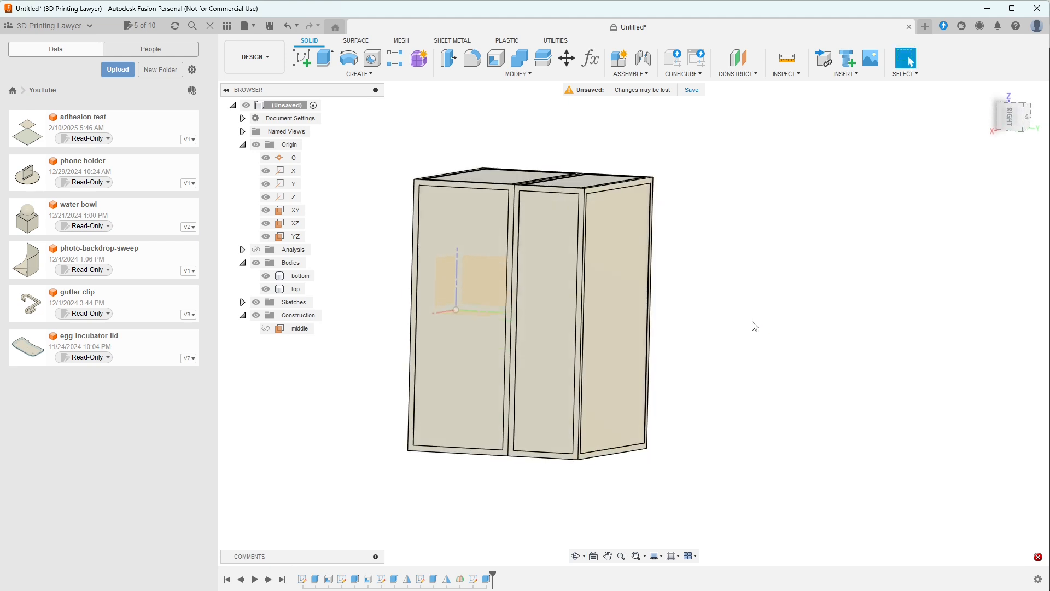
left_click(627, 305)
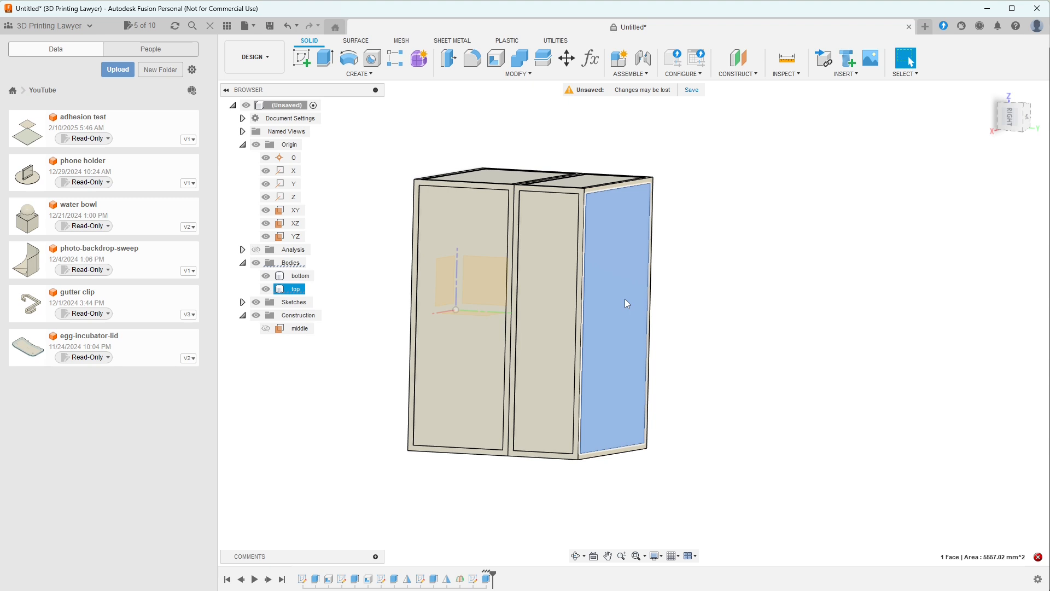
left_click(359, 75)
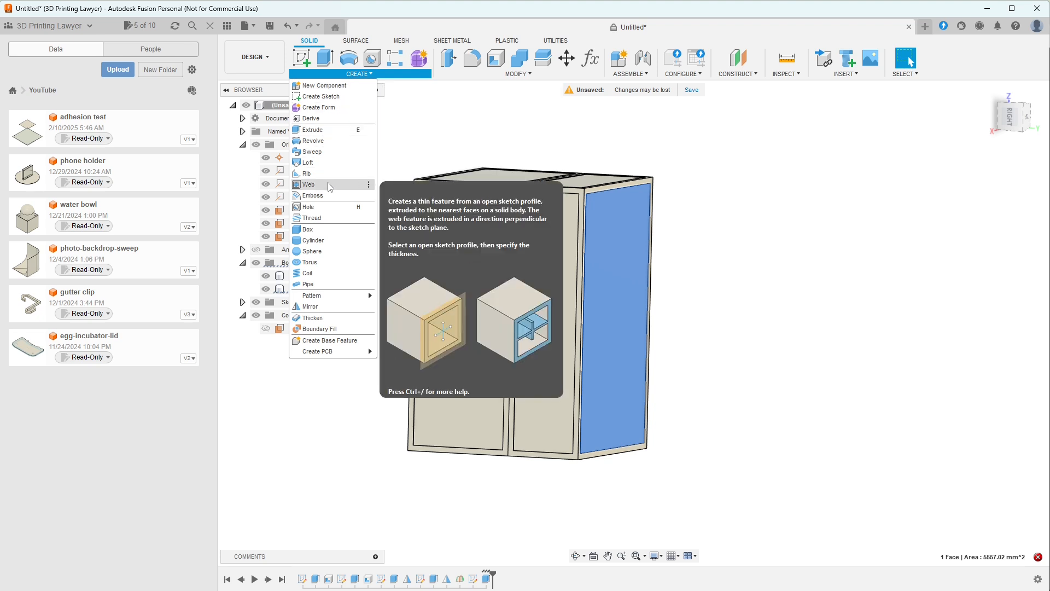
left_click(326, 307)
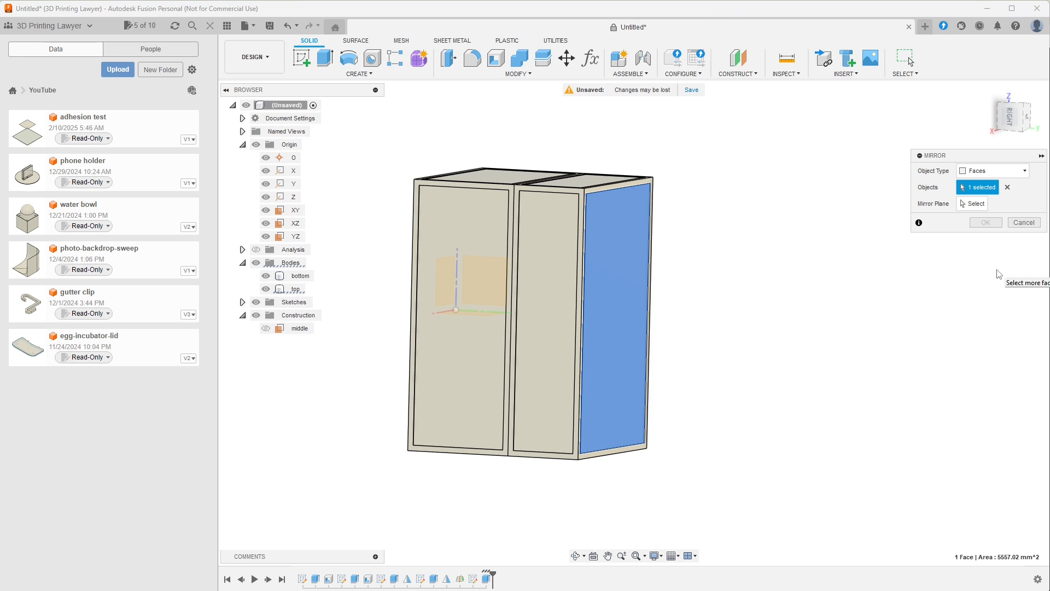
left_click(993, 171)
left_click(989, 208)
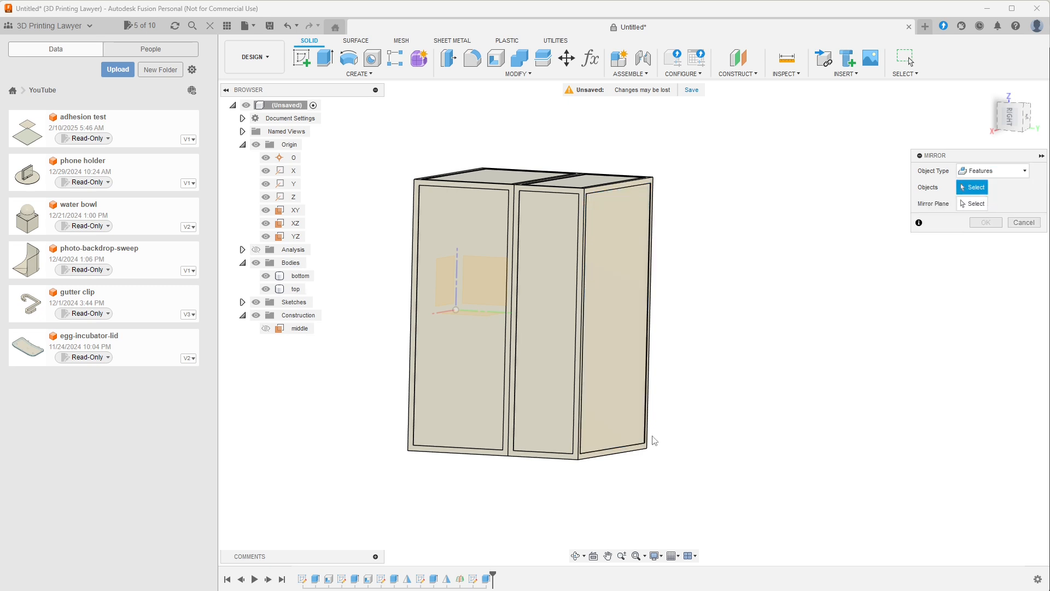
left_click(616, 318)
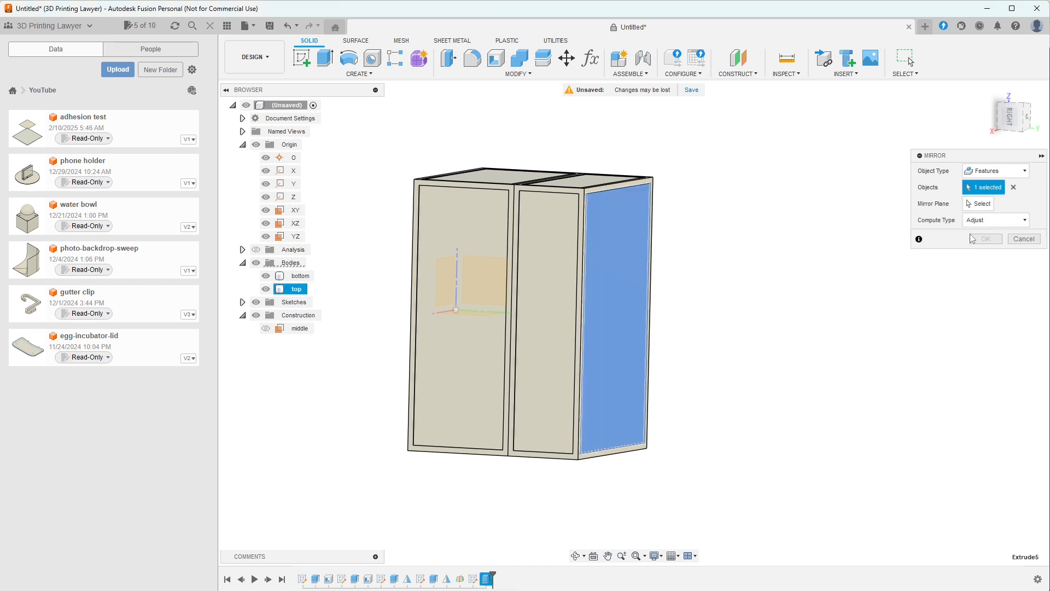
left_click(980, 207)
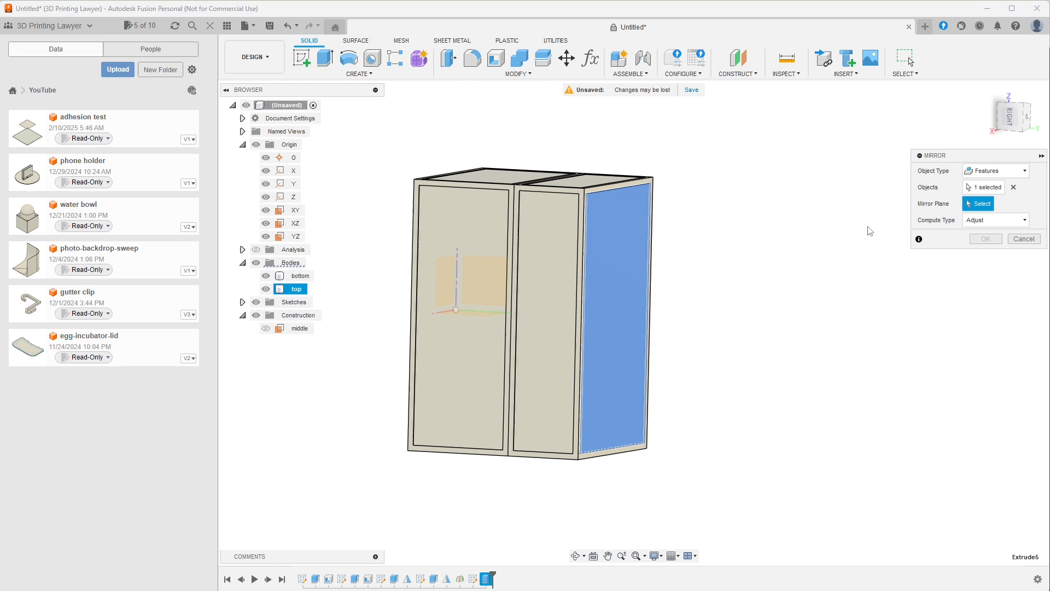
left_click(312, 327)
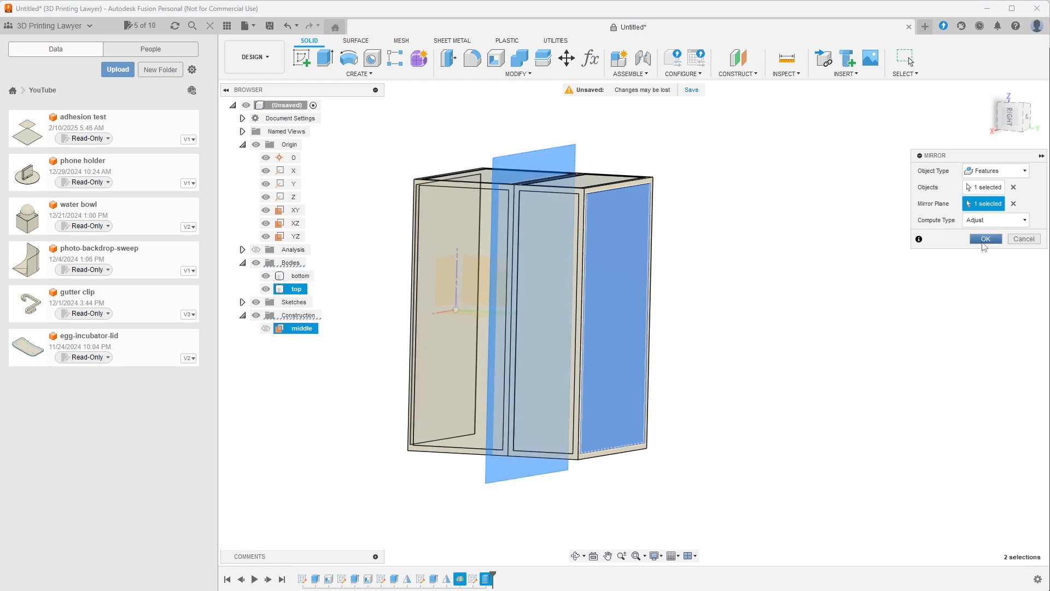
left_click(986, 239)
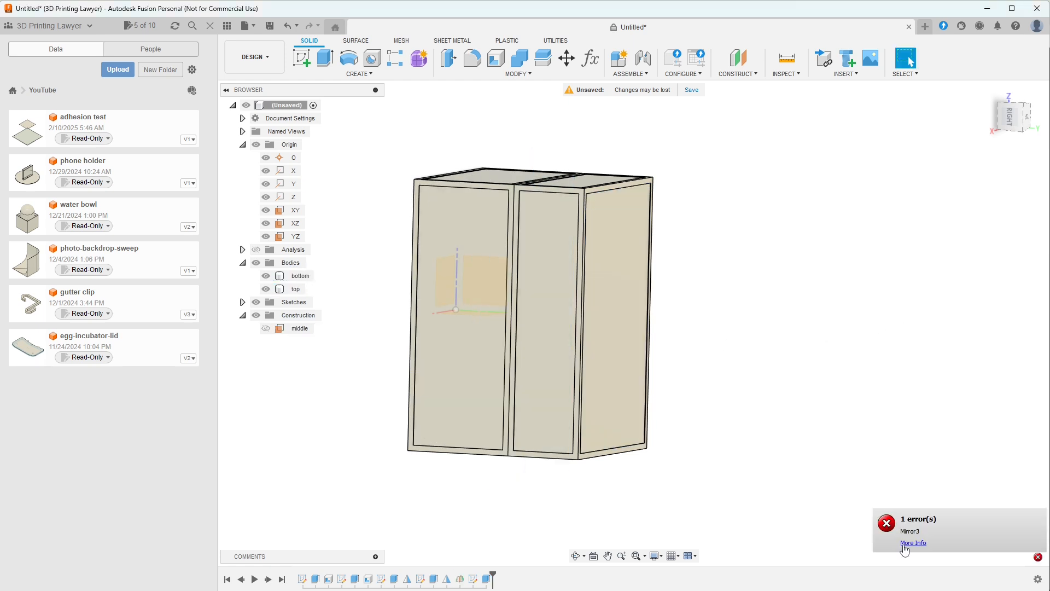
Step: Examine the expanded error details of the second mirror attempt and dismiss them
left_click(906, 545)
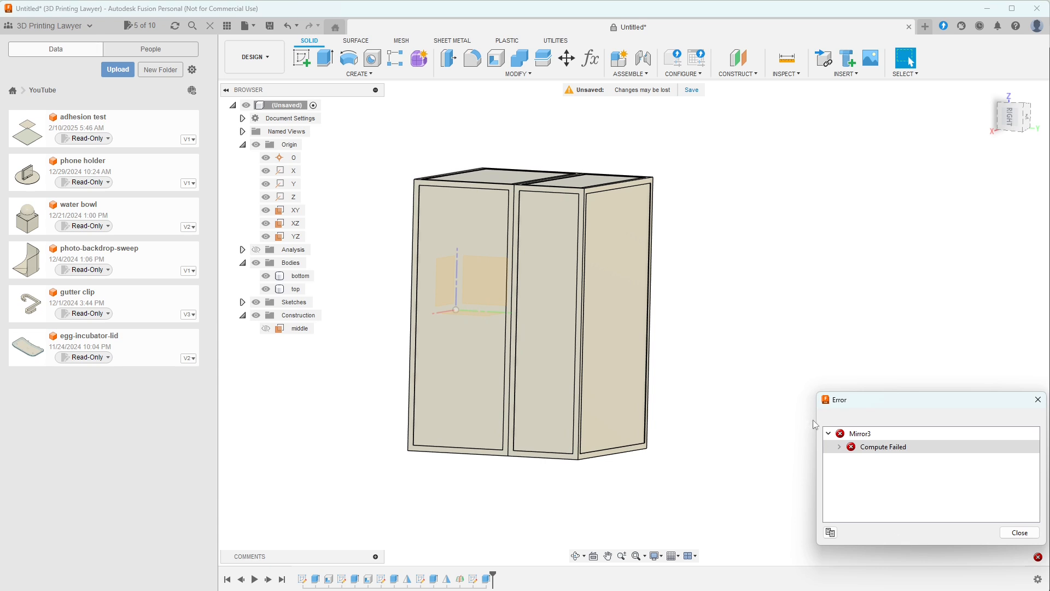
left_click(839, 447)
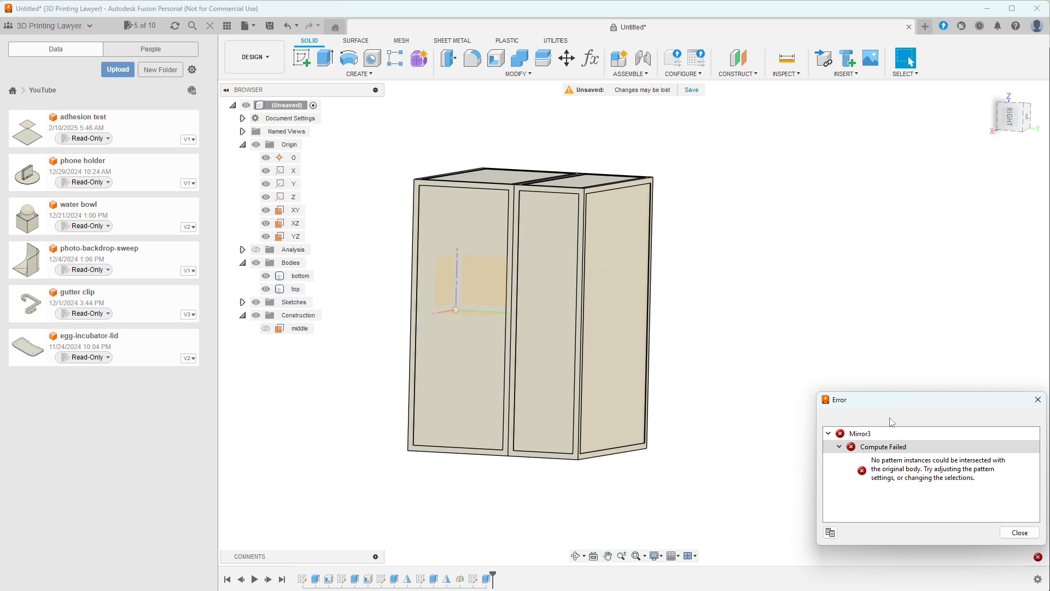
left_click(1038, 399)
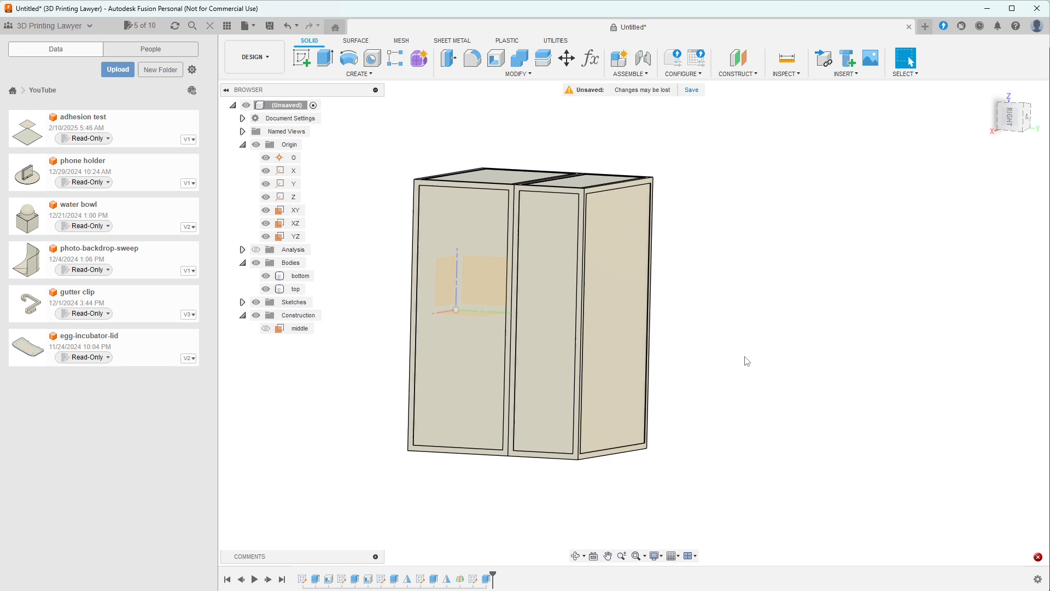
Step: Create a sketch on the bottom body's large outer face and project that face into it with the projection link on
middle_click_drag(746, 359, 807, 359, "shift")
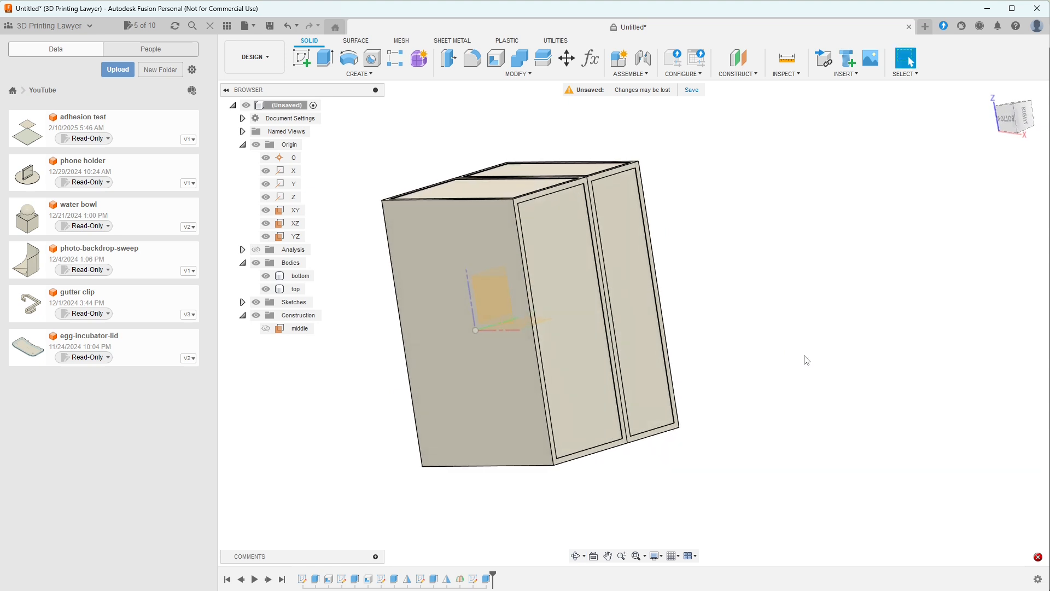
left_click(358, 73)
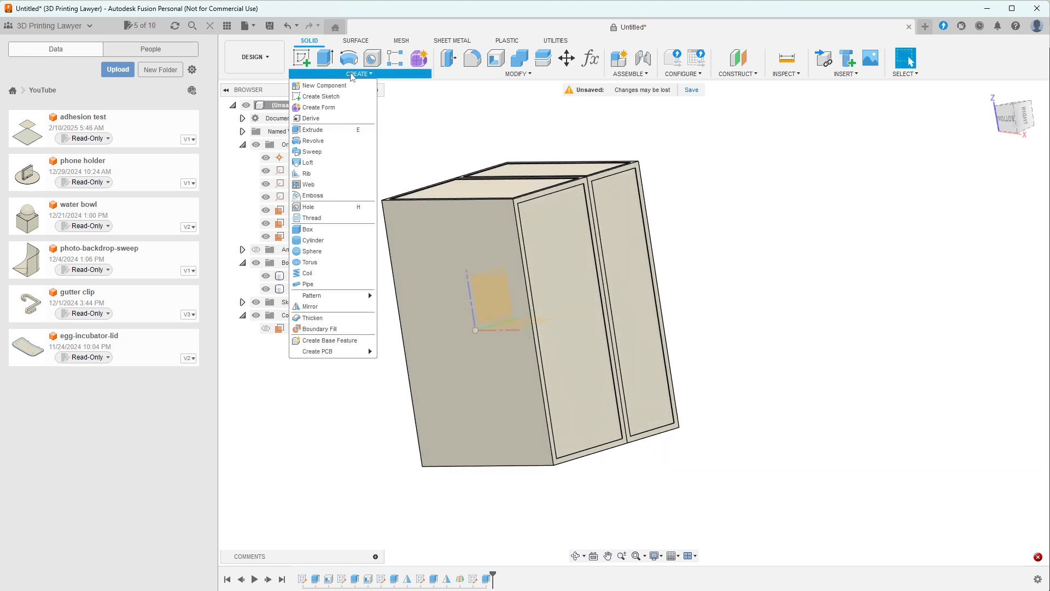
left_click(339, 99)
left_click(495, 232)
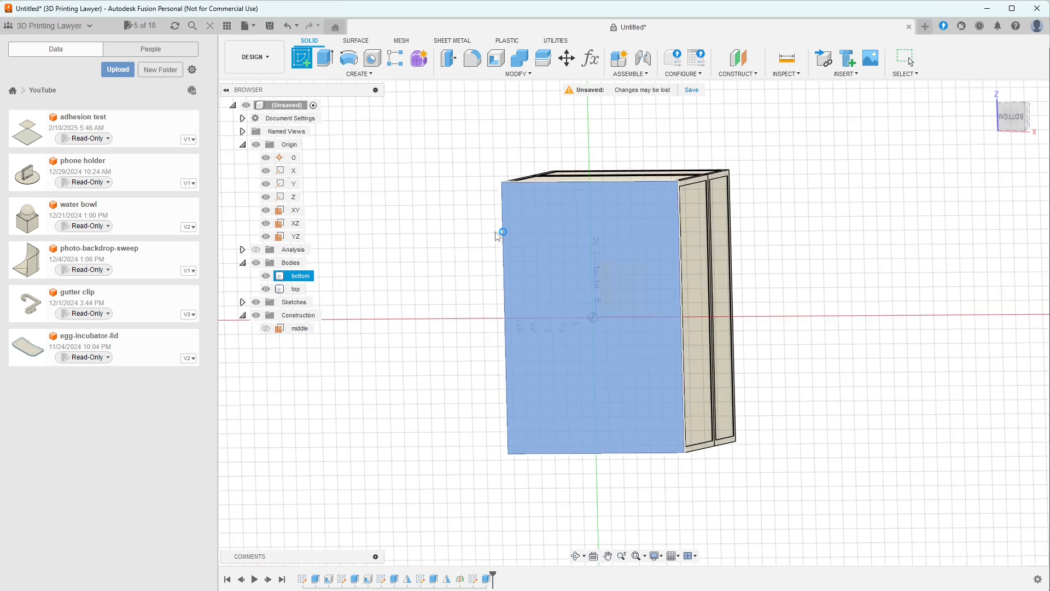
key("p")
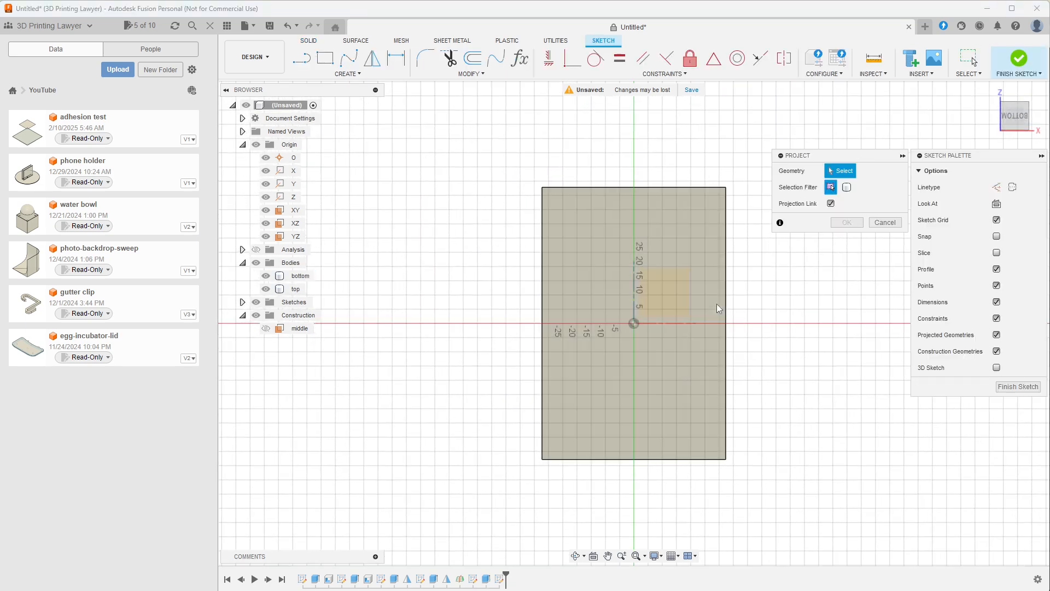
left_click(717, 304)
left_click(846, 222)
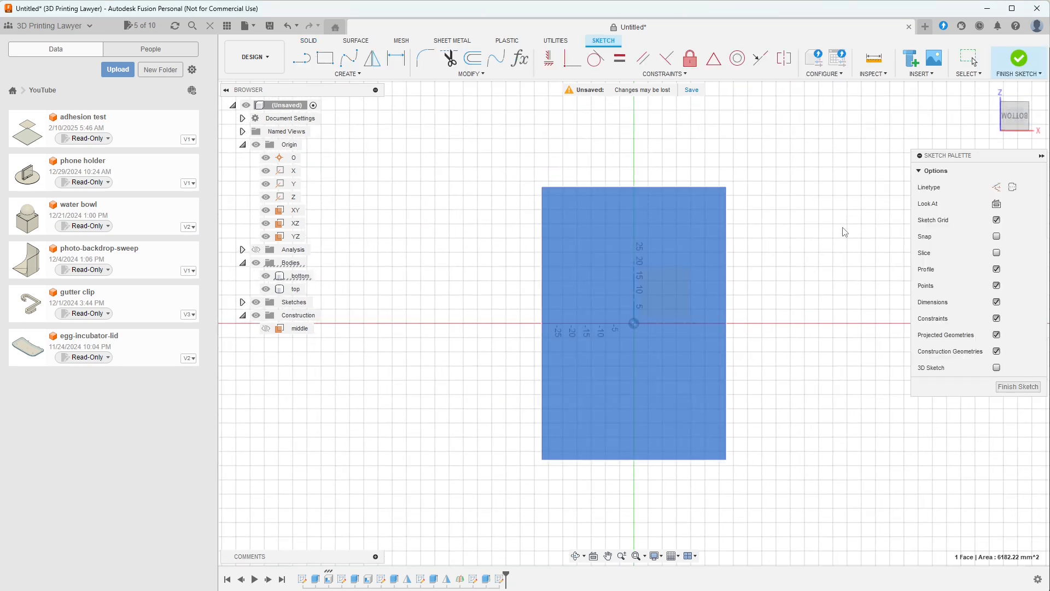
Step: Offset the projected rectangle inward with a distance of -thick/2
middle_click_drag(811, 289, 738, 306)
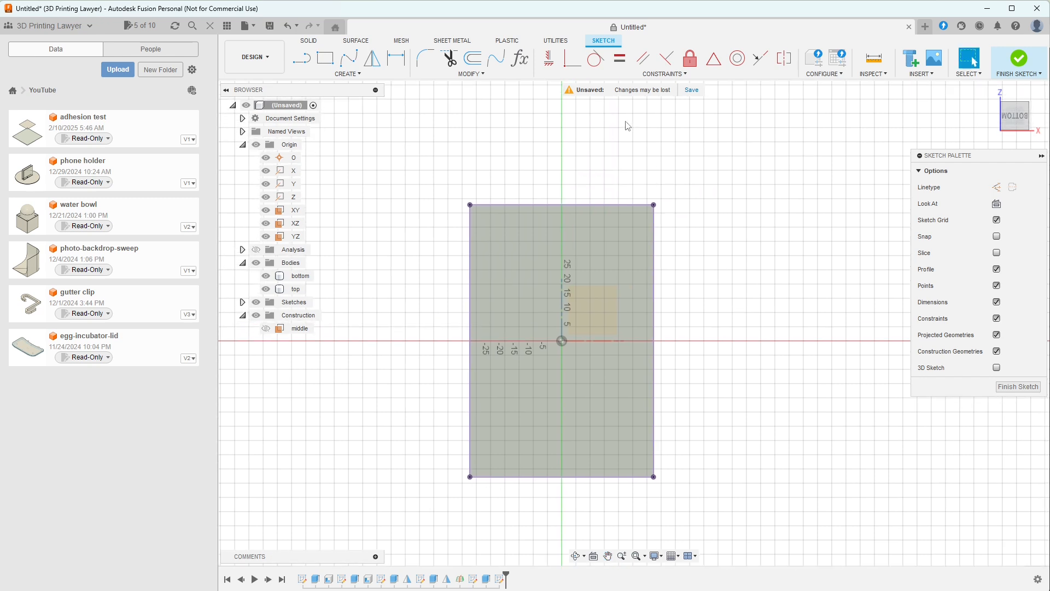
left_click(474, 61)
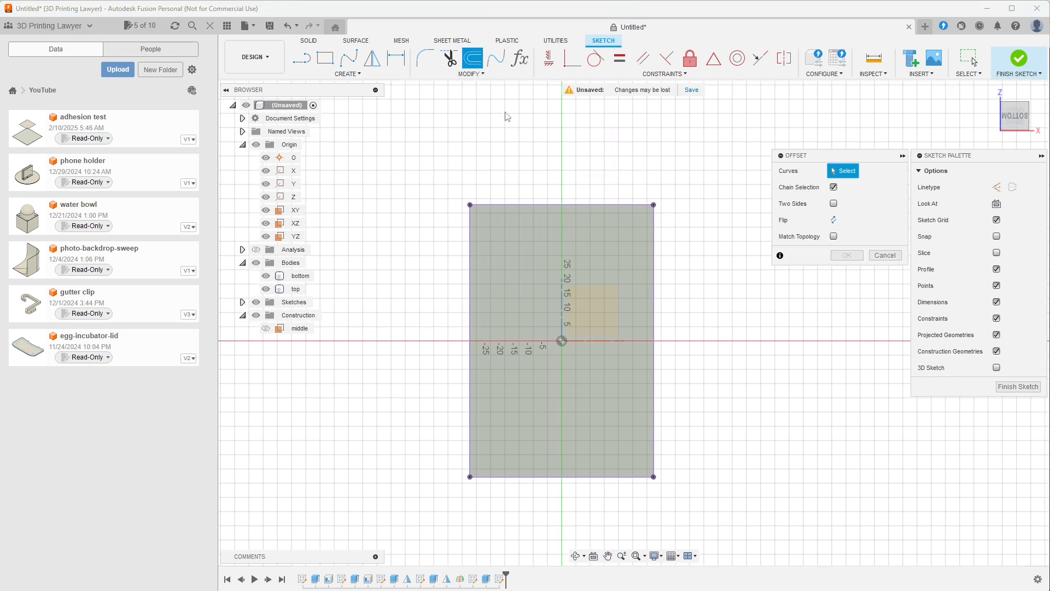
left_click(545, 205)
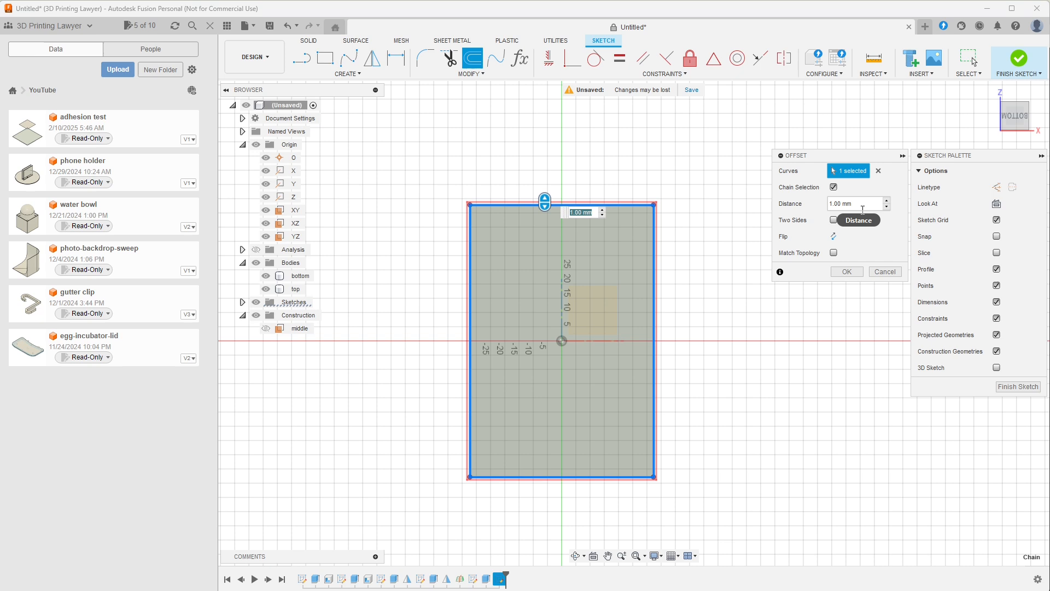
type("-thi")
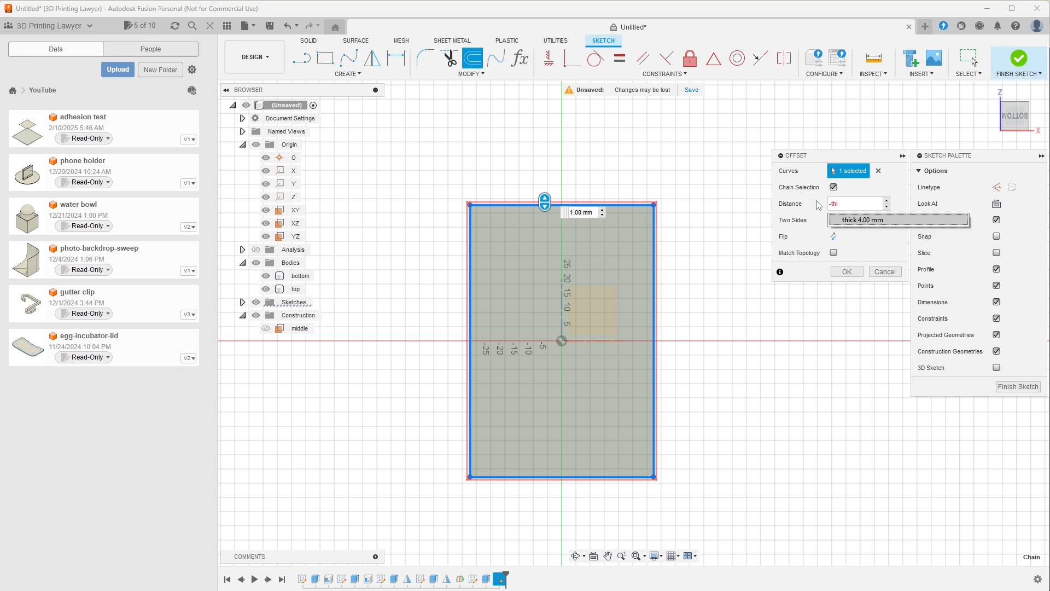
key("Tab")
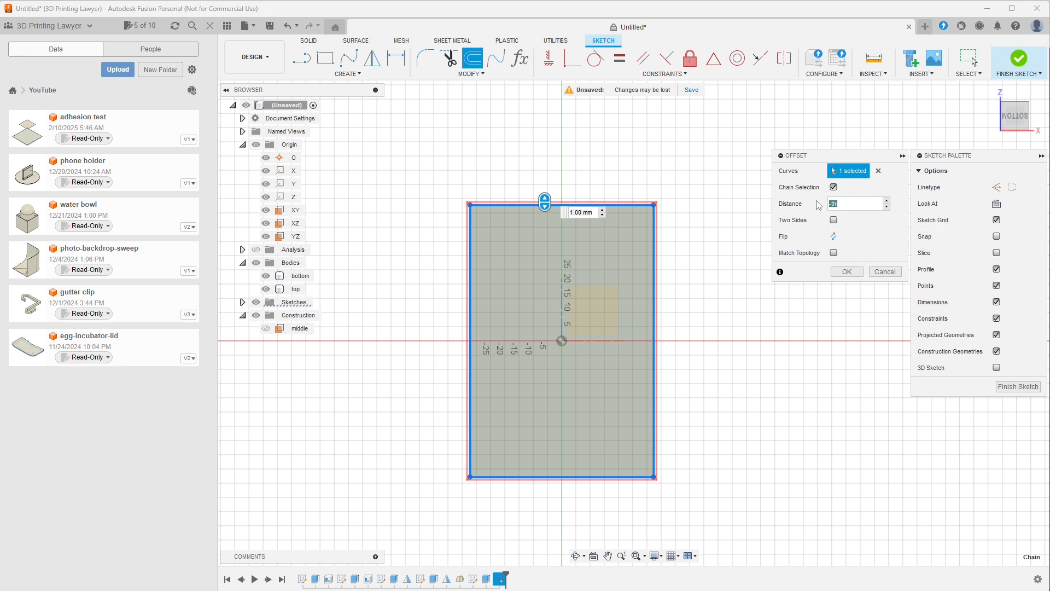
type("-thick/2")
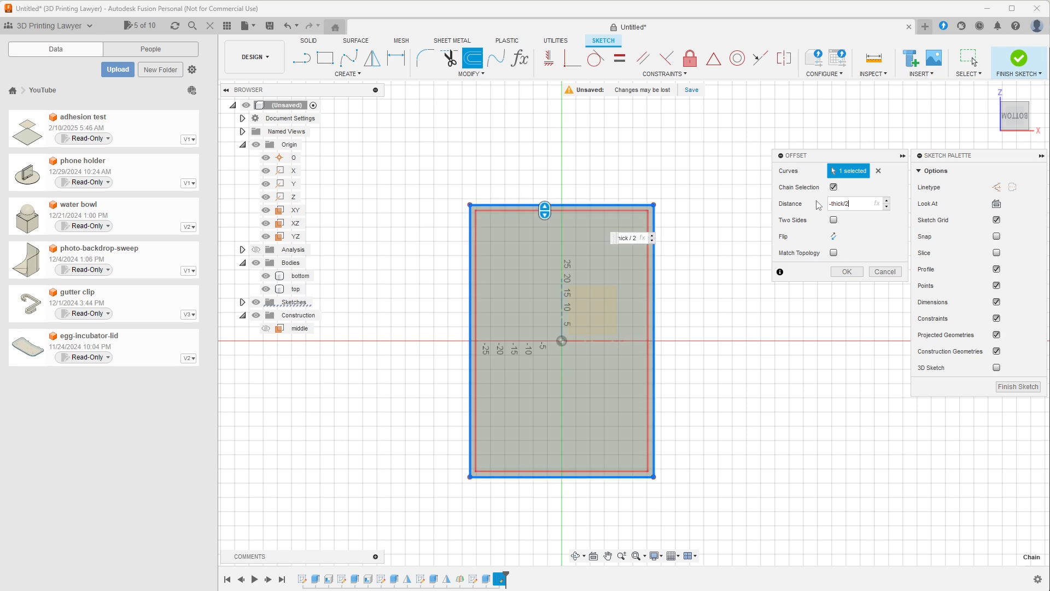
key("Return")
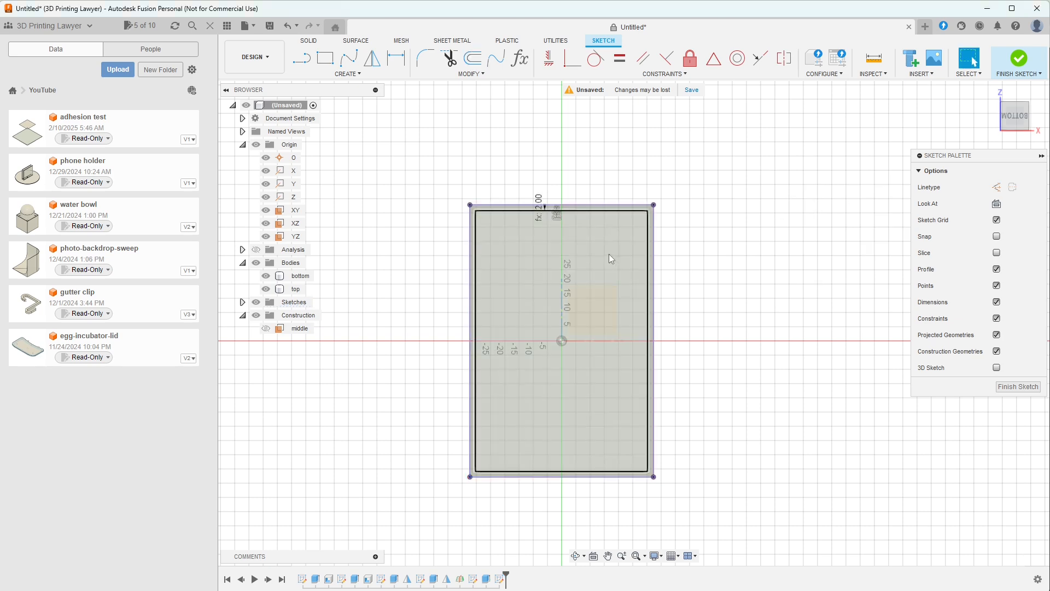
Step: Extrude the inner offset profile on the bottom body's large outer face as a cut with a distance of -0.2 mm
left_click(610, 256)
mouse_move(727, 323)
middle_mouse_down("shift")
mouse_move(810, 351)
mouse_move(777, 336)
middle_mouse_up("shift")
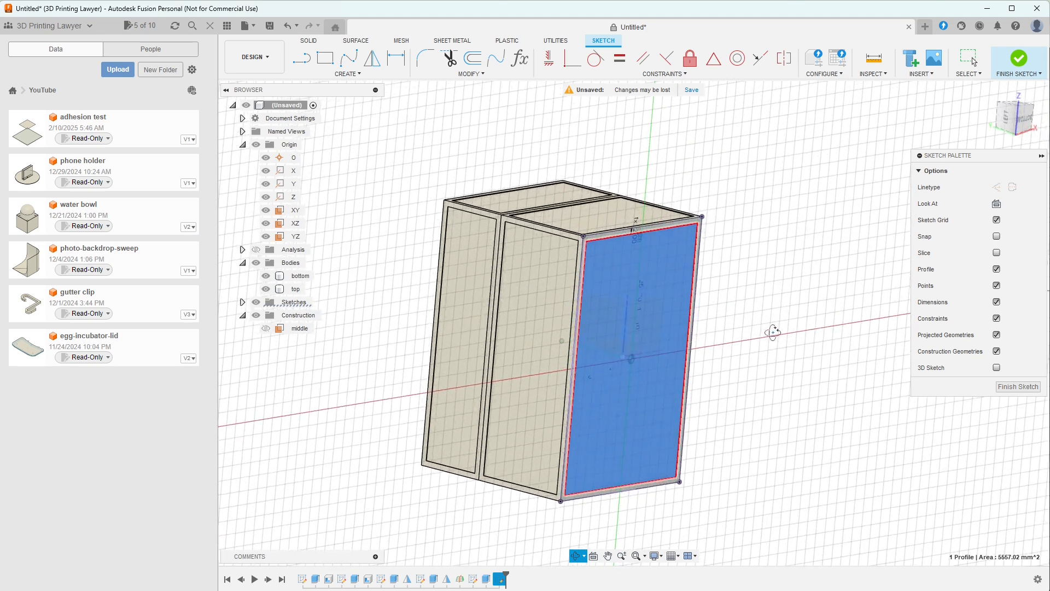
left_click(309, 41)
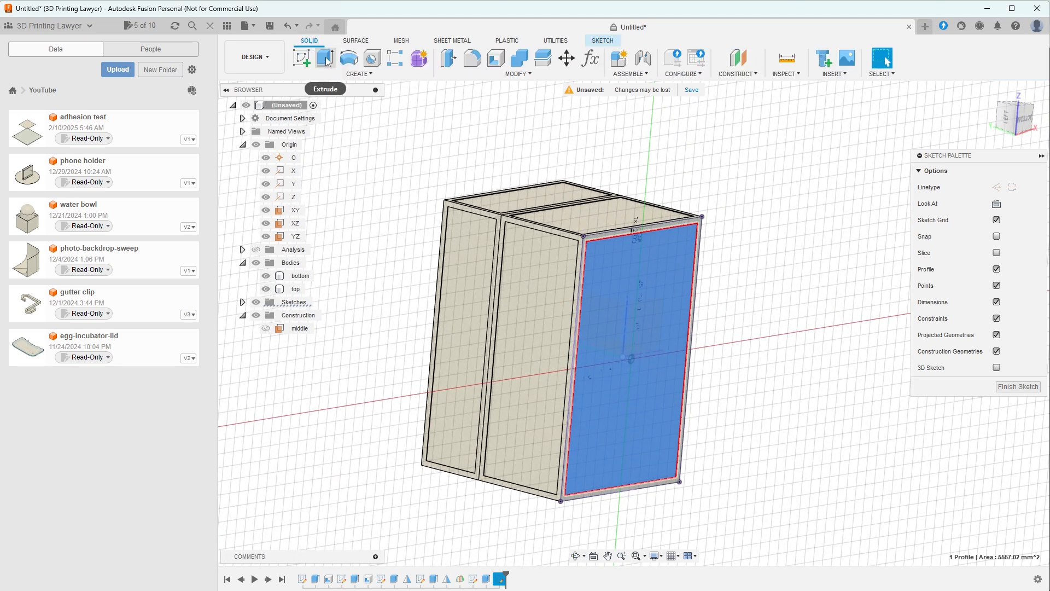
left_click(325, 58)
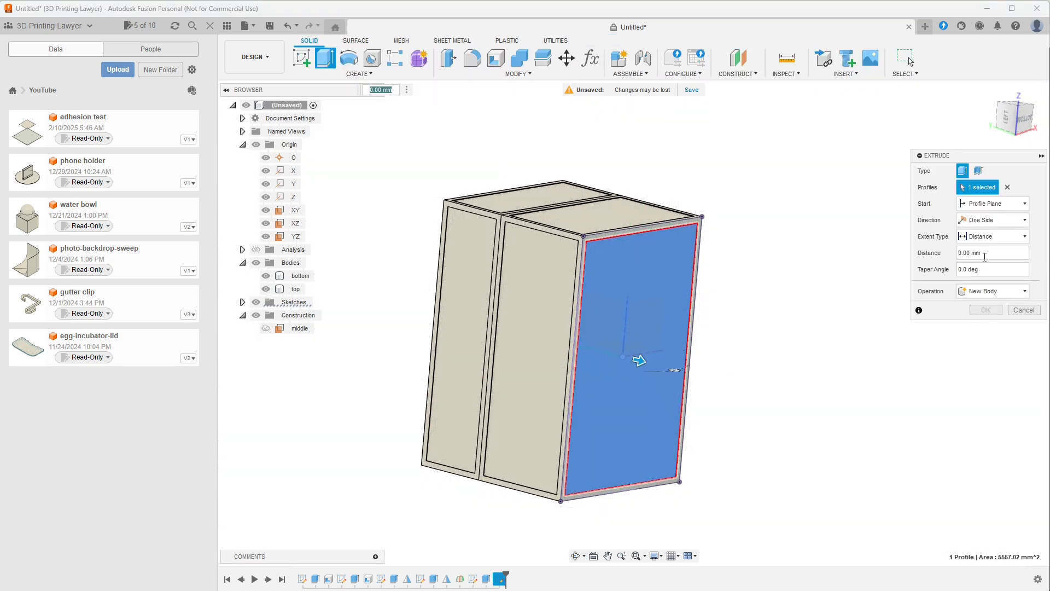
left_click_drag(986, 255, 948, 257)
type("-.2")
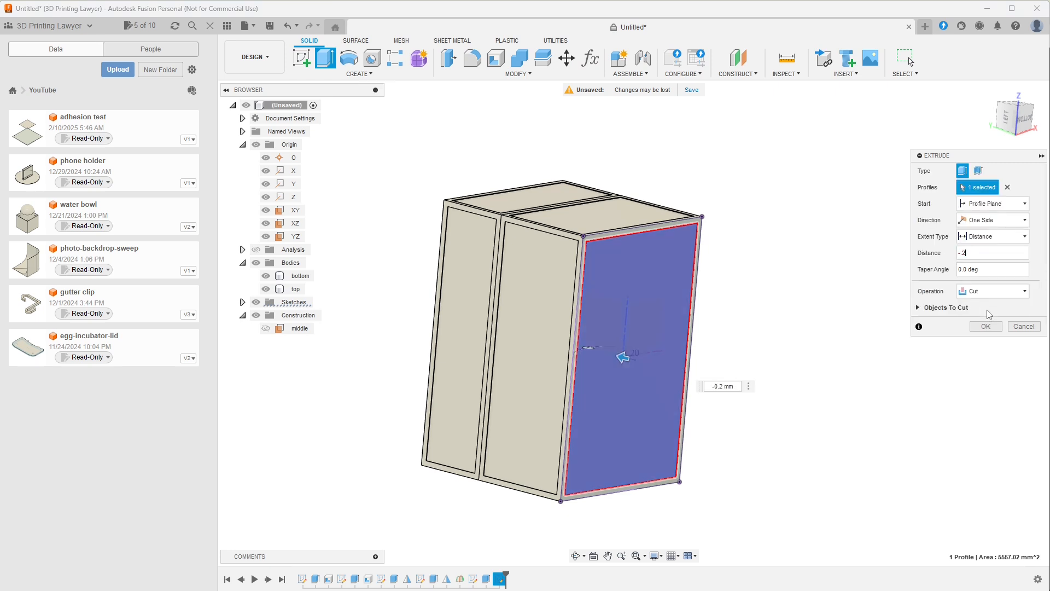
left_click(987, 326)
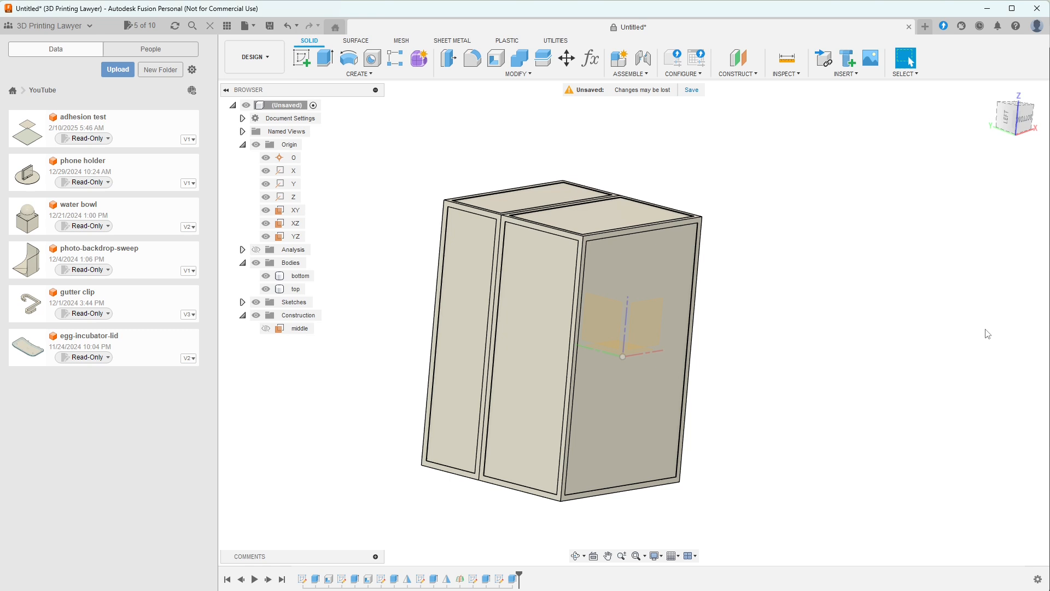
Step: Examine the recessed faces from the front and at an angle, and switch to the browser to compare them with the reference chest animation
middle_click_drag(886, 314, 881, 401, "shift")
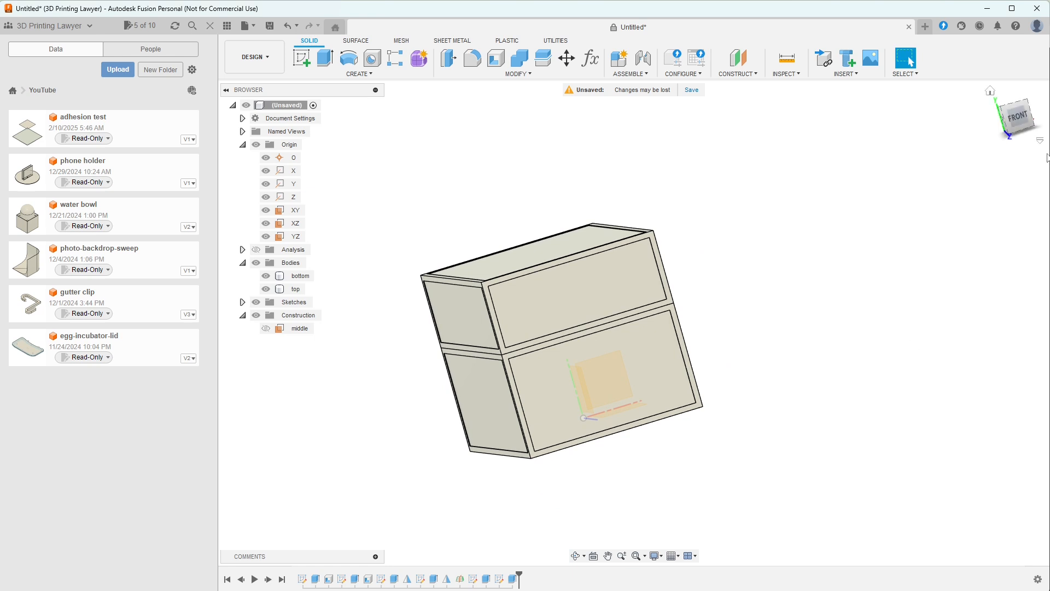
left_click(1020, 123)
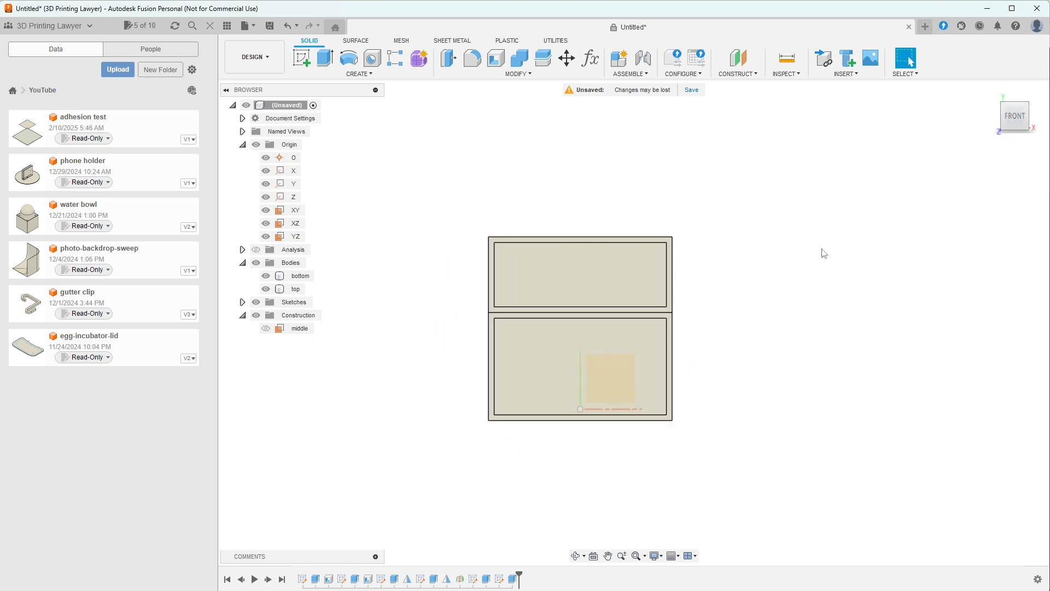
middle_click_drag(831, 307, 870, 314, "shift")
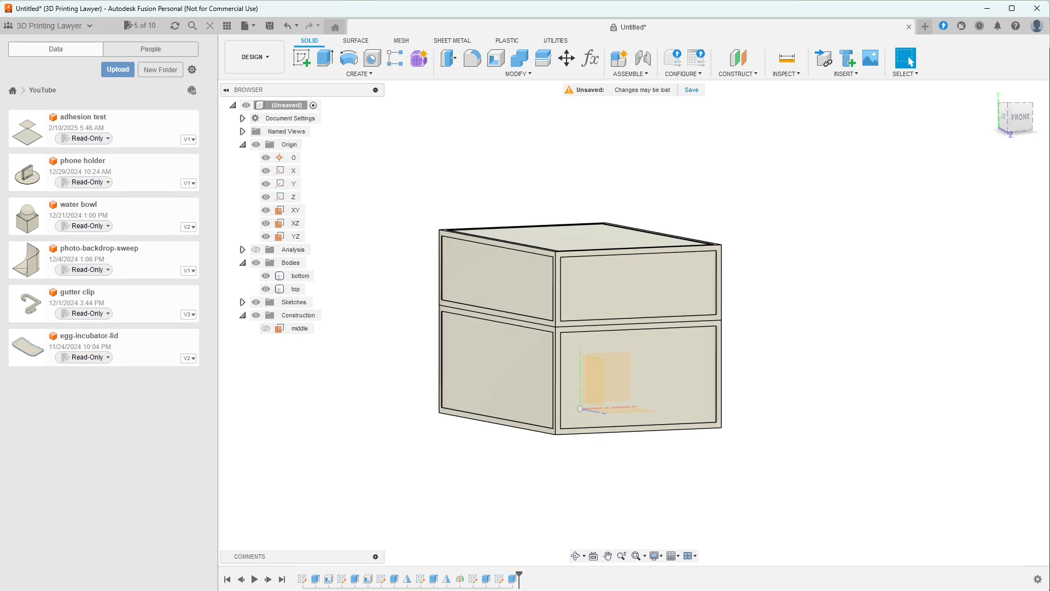
key("alt+Tab")
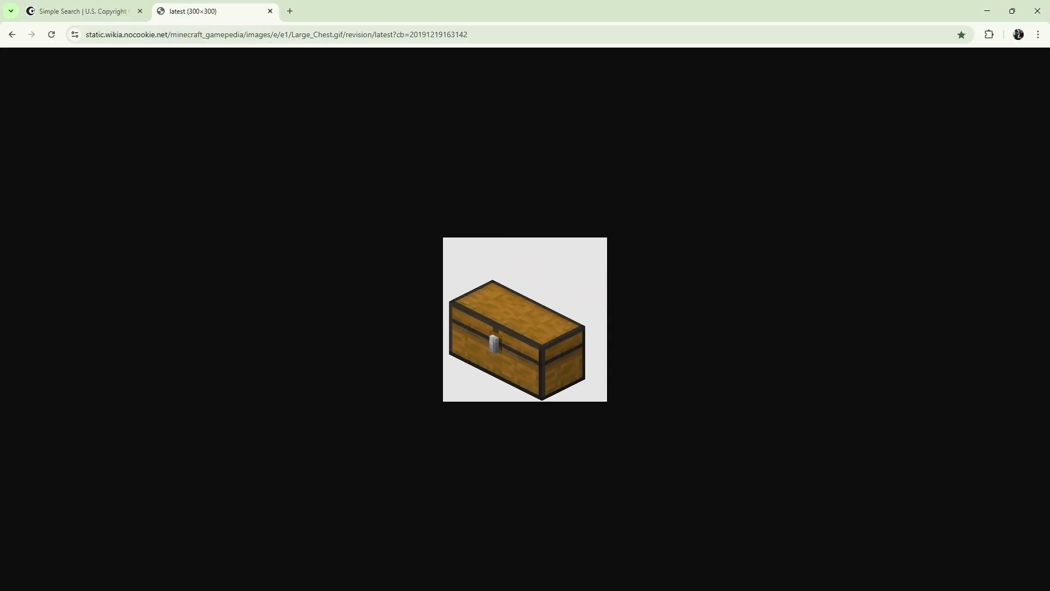
left_click(985, 16)
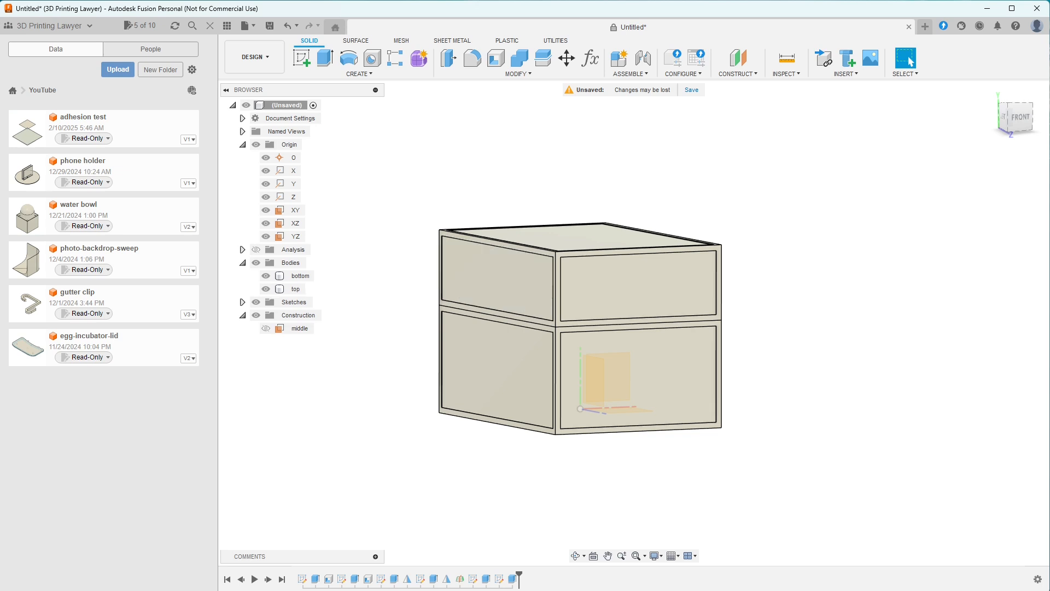
key("alt+Tab")
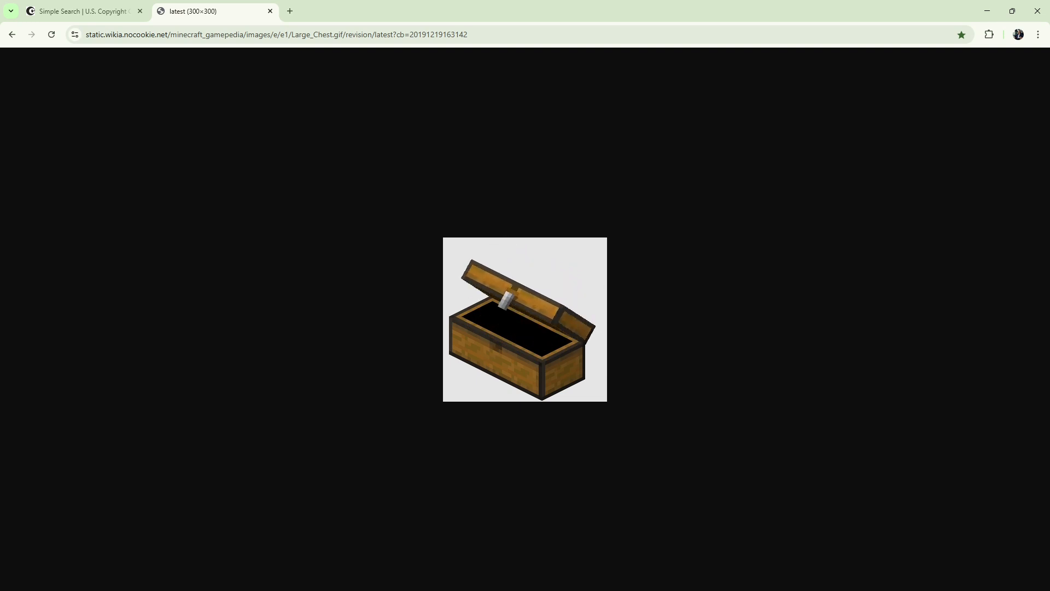
key("alt+Tab")
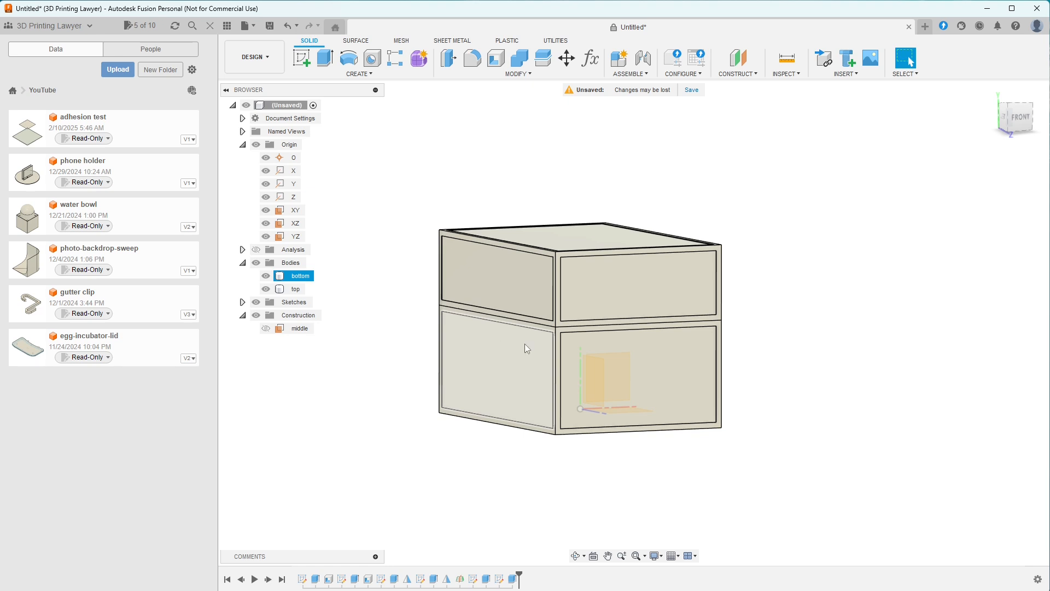
Step: Rotate the top body 180 degrees about the long side edge where it meets the bottom body, using Move/Copy
middle_click_drag(902, 386, 835, 396)
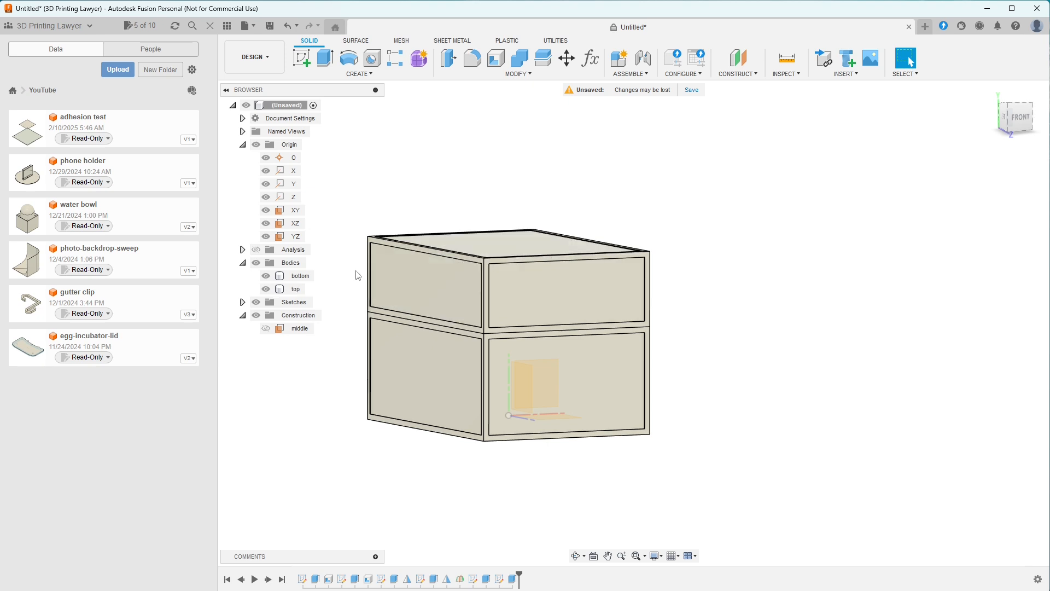
left_click(298, 290)
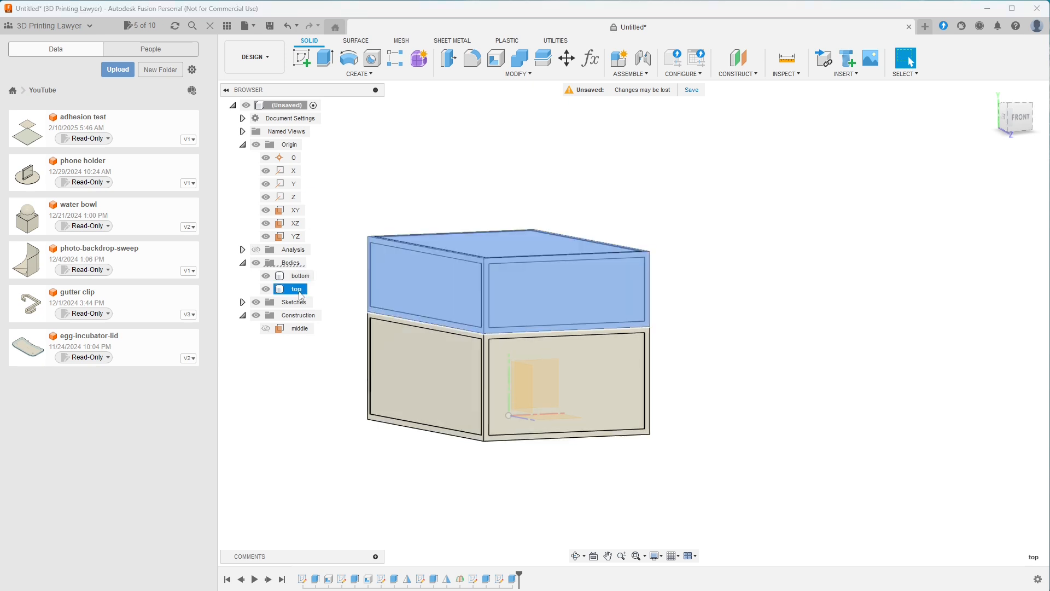
left_click(573, 62)
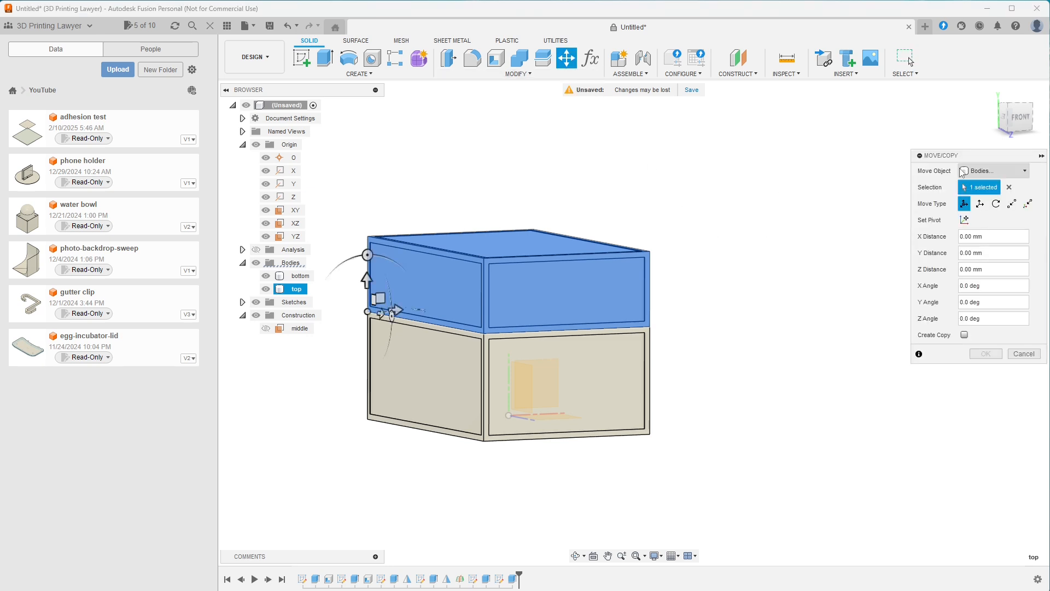
left_click(996, 203)
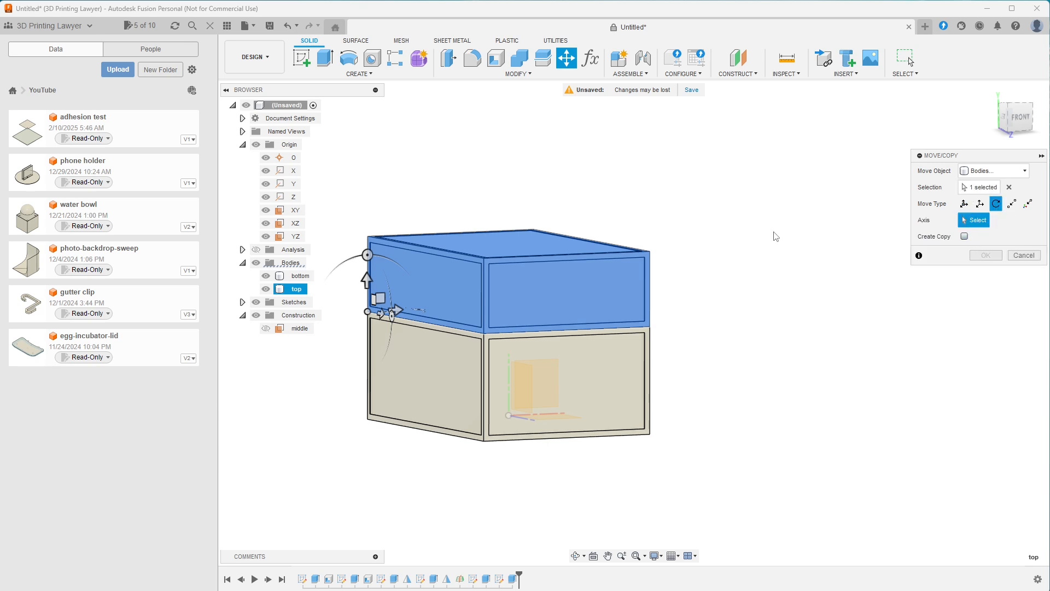
left_click(447, 330)
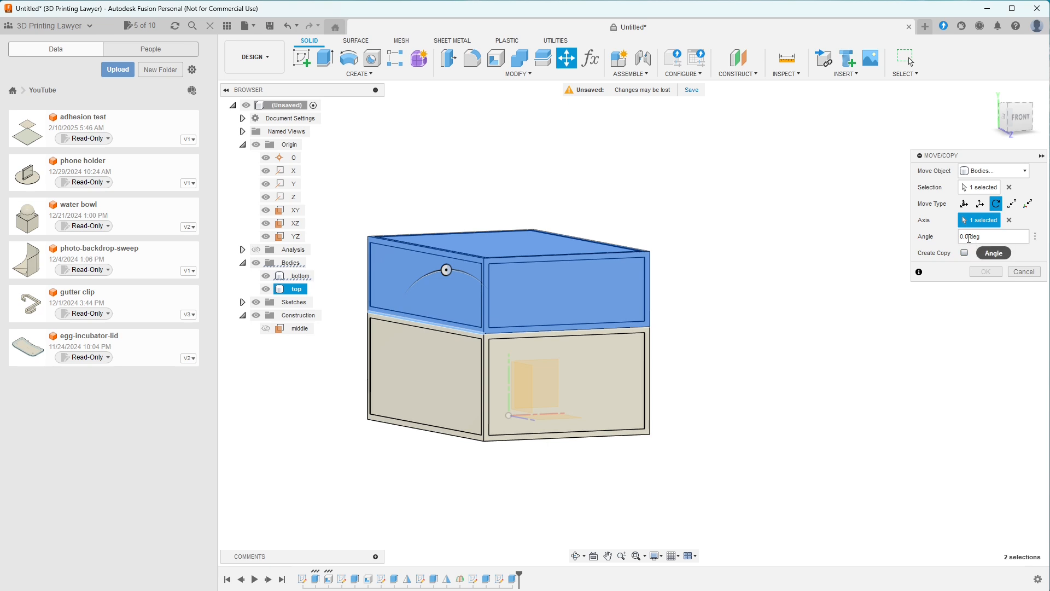
left_click(969, 238)
type("18")
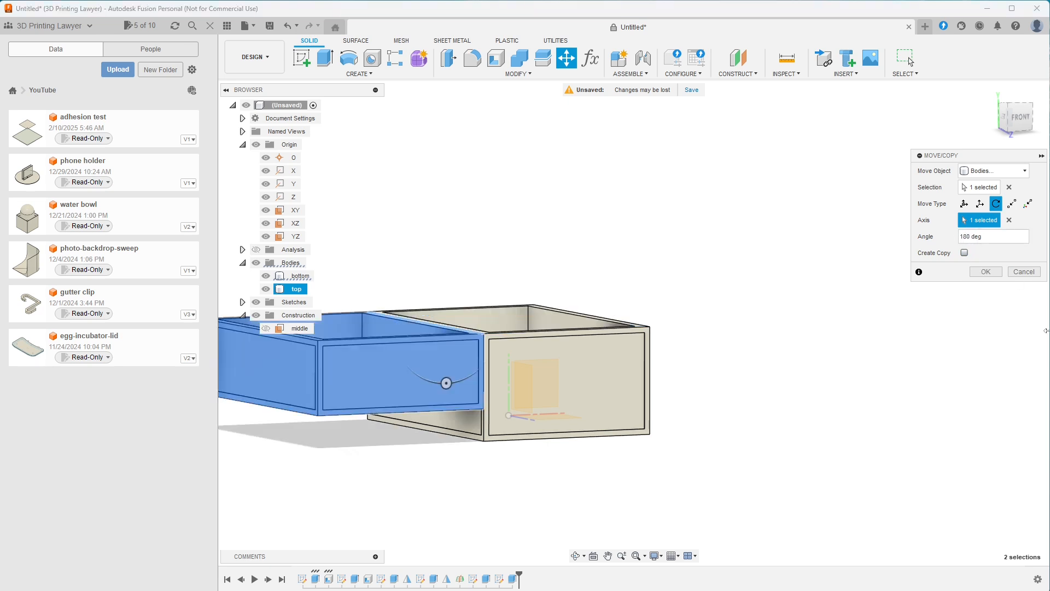
middle_click_drag(834, 320, 944, 295)
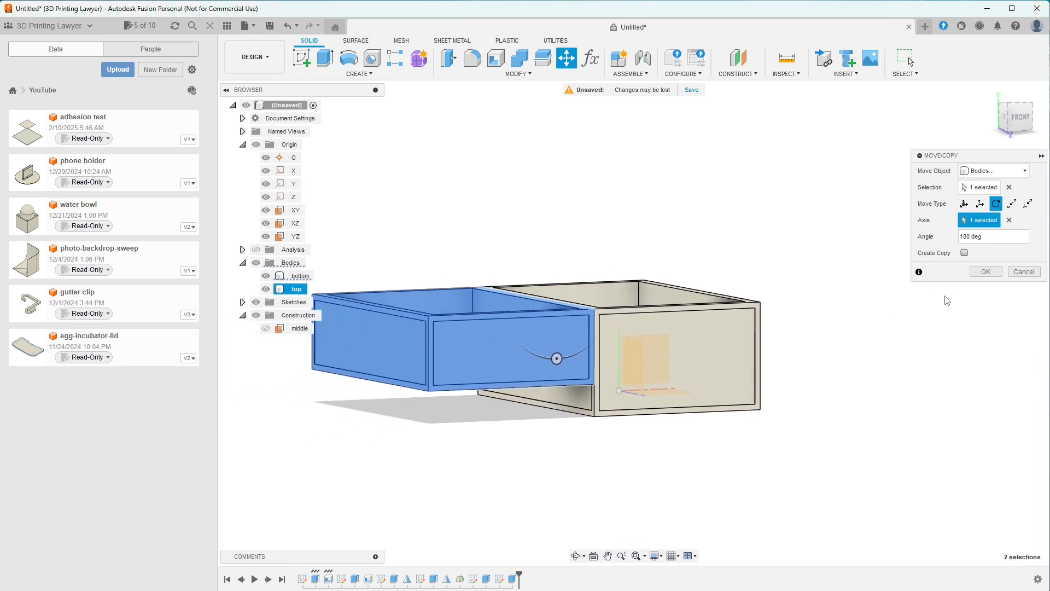
Step: Move the top body about 16 mm in the negative X direction, away from the bottom body
left_click(966, 204)
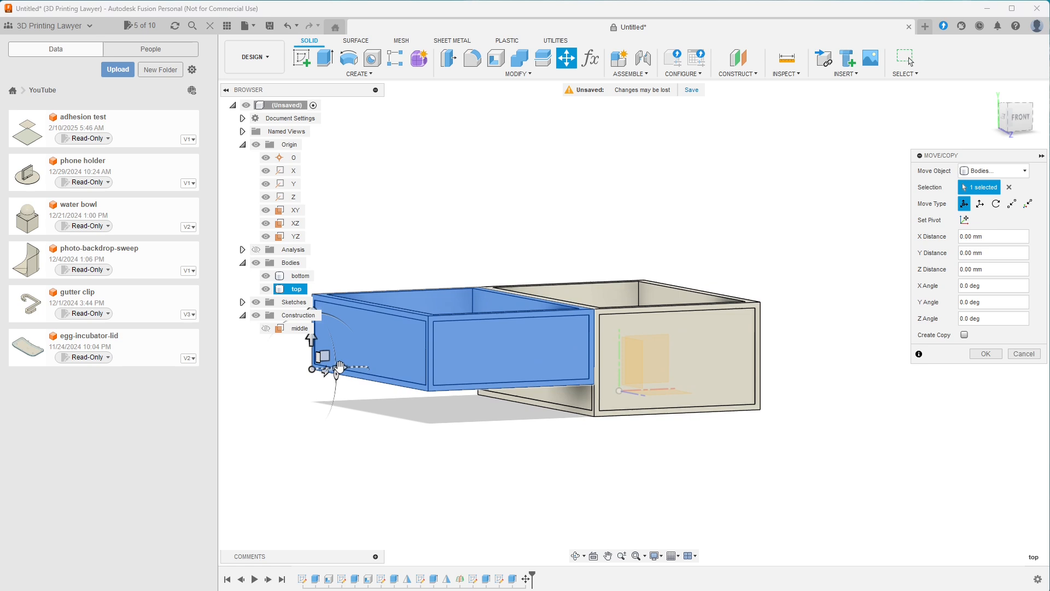
left_click_drag(340, 367, 299, 369)
middle_click_drag(879, 459, 843, 456, "shift")
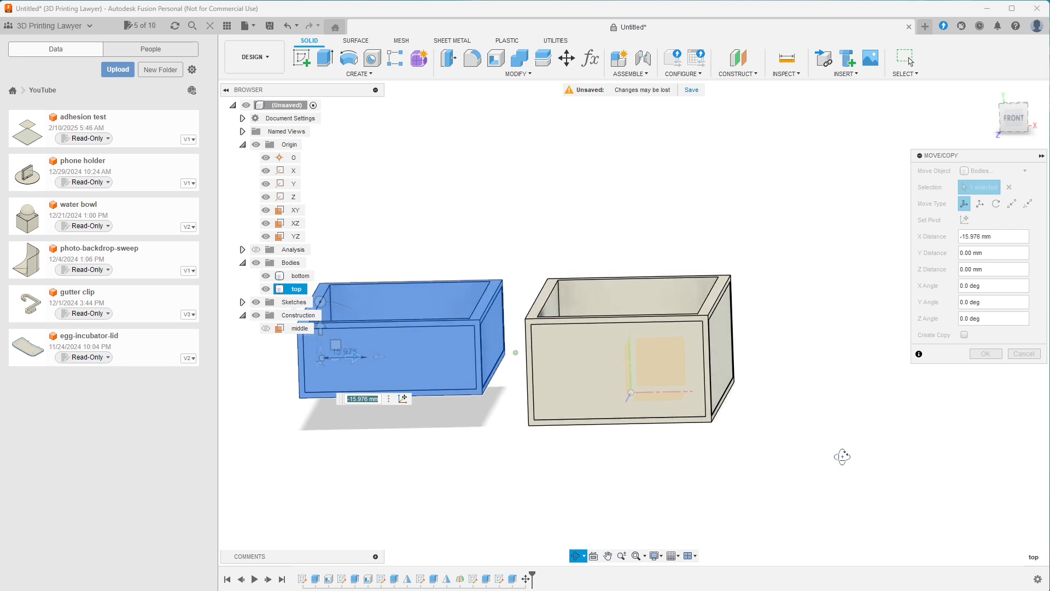
mouse_move(842, 456)
middle_mouse_down("shift")
mouse_move(853, 459)
mouse_move(832, 458)
middle_mouse_up("shift")
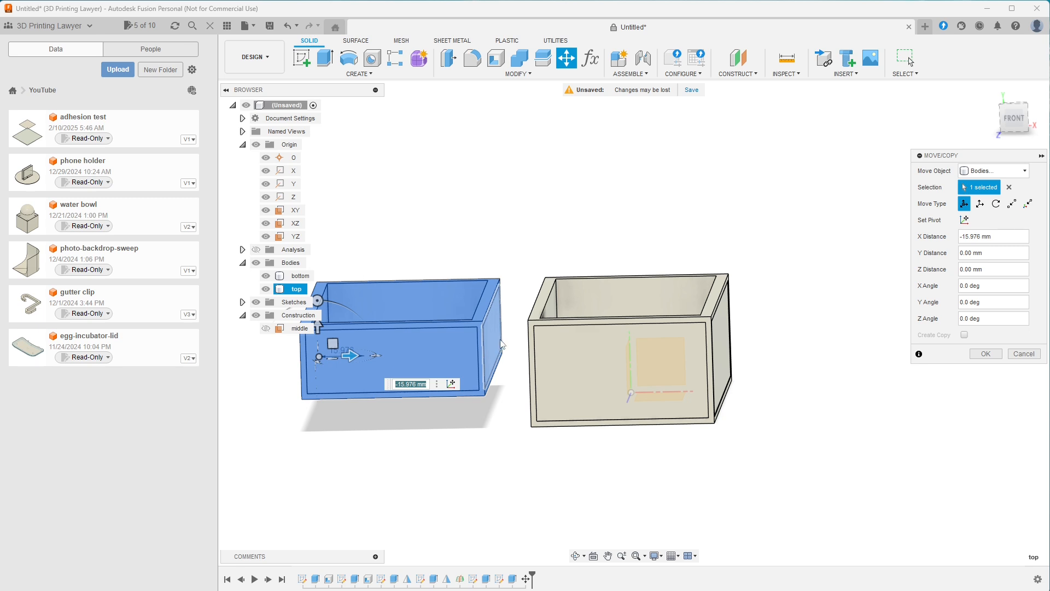
left_click(987, 354)
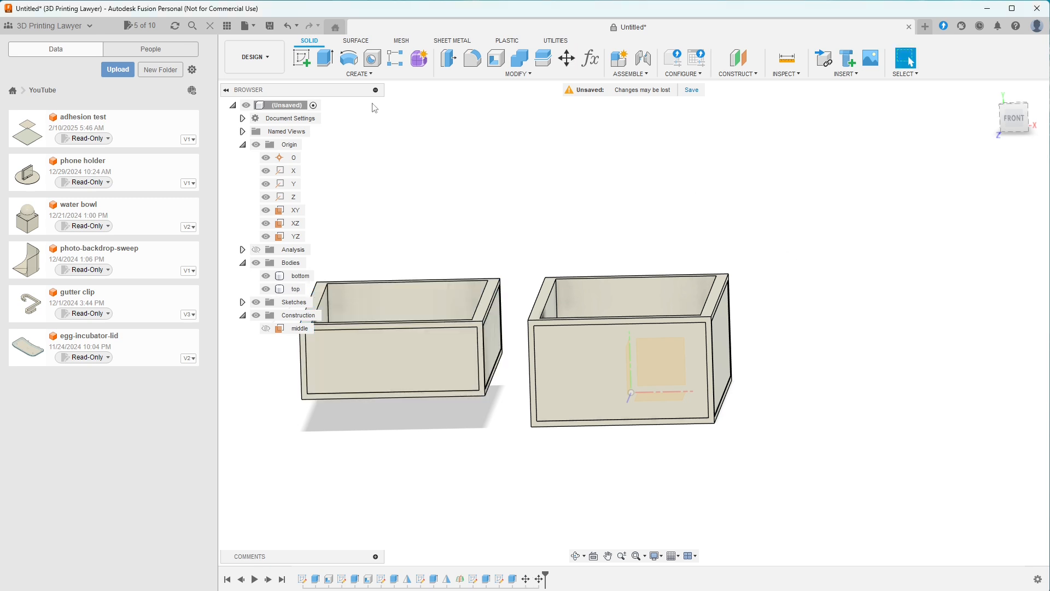
Step: Reopen Sketch4, which holds the recess outlines for the side faces of both bodies, for editing
left_click(360, 75)
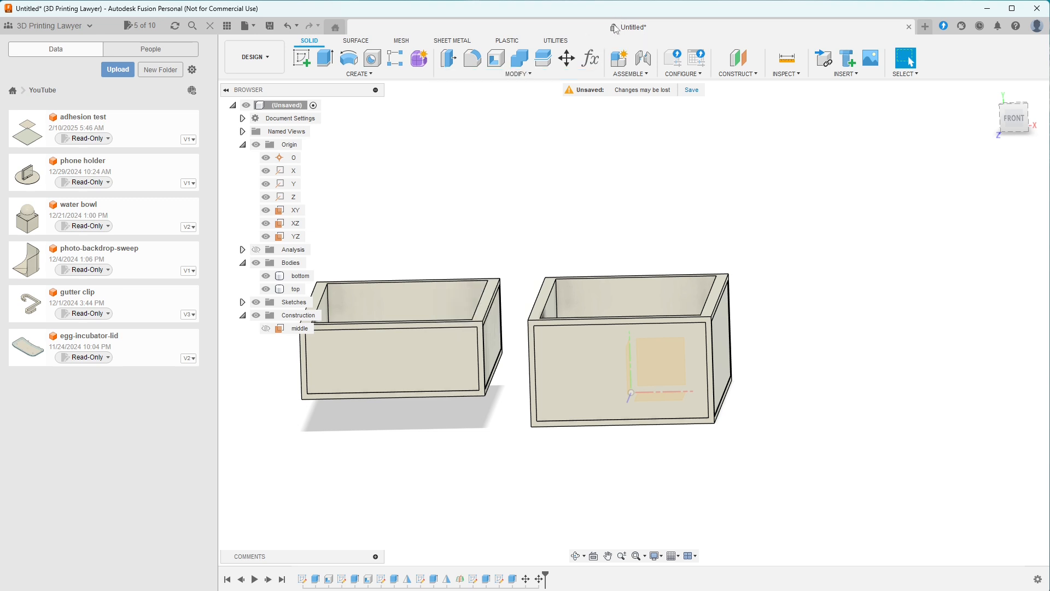
left_click(499, 581)
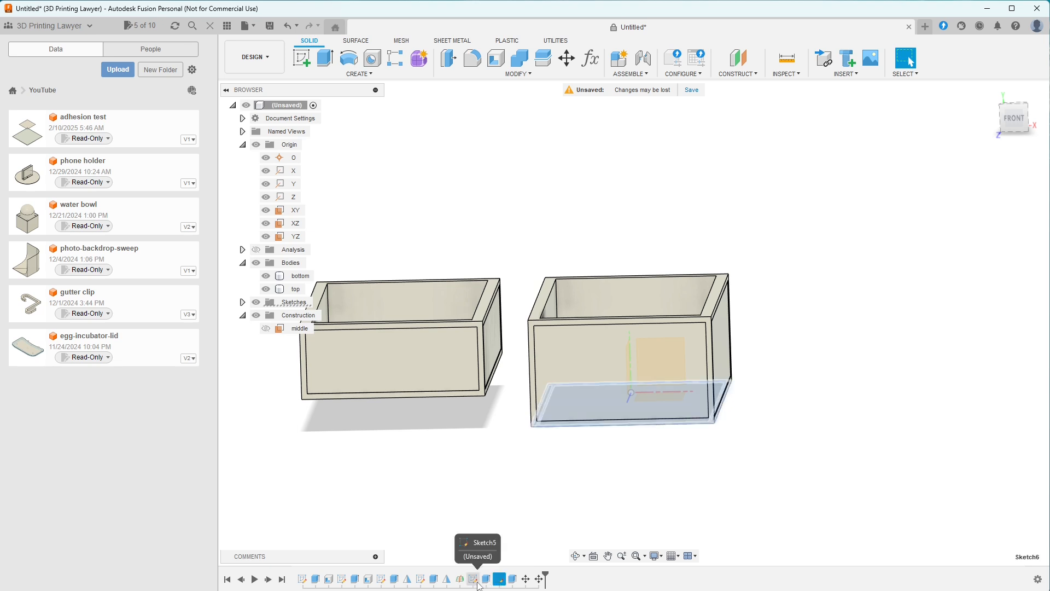
left_click(421, 580)
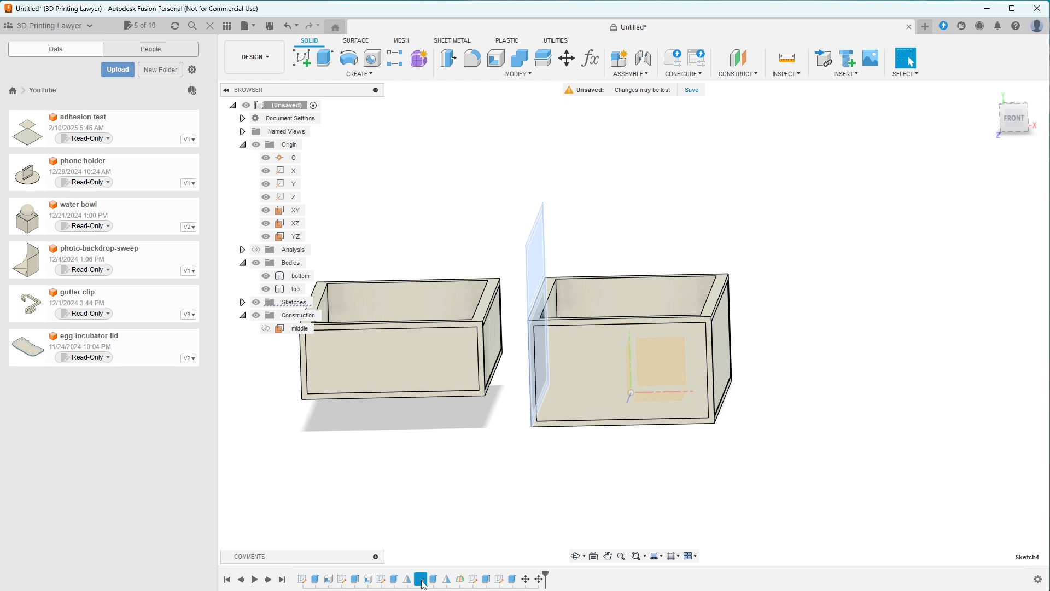
double_click(421, 579)
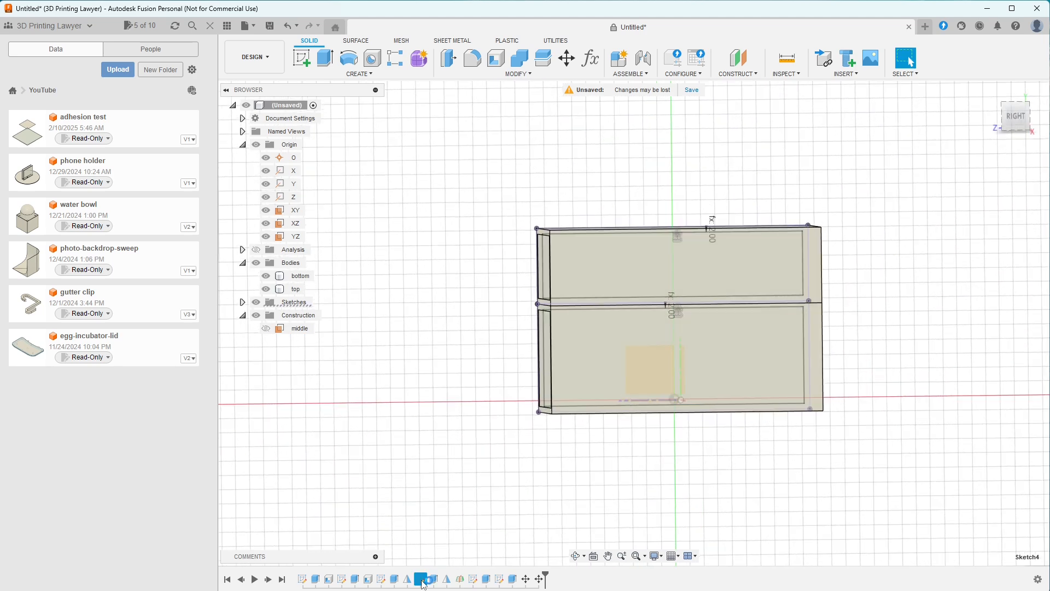
Step: Draw a center rectangle 8 mm wide and about 26.6 mm tall, centered on the midpoint of the seam line between the two bodies
middle_click_drag(865, 335, 781, 376)
scroll(628, 330, "up", 6)
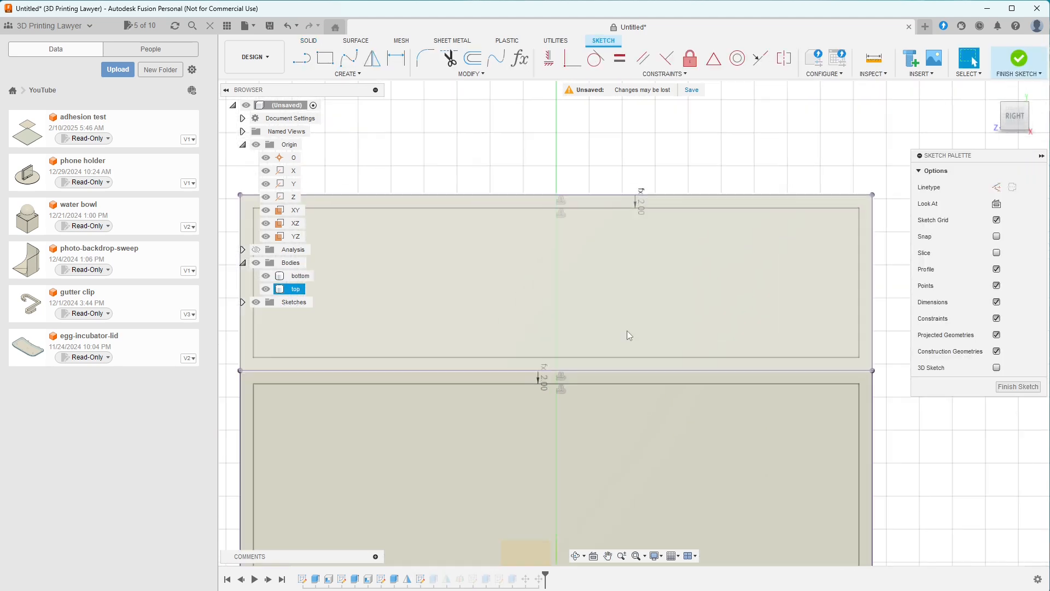
scroll(628, 331, "up", 1)
middle_click_drag(645, 339, 688, 334)
scroll(688, 335, "down", 1)
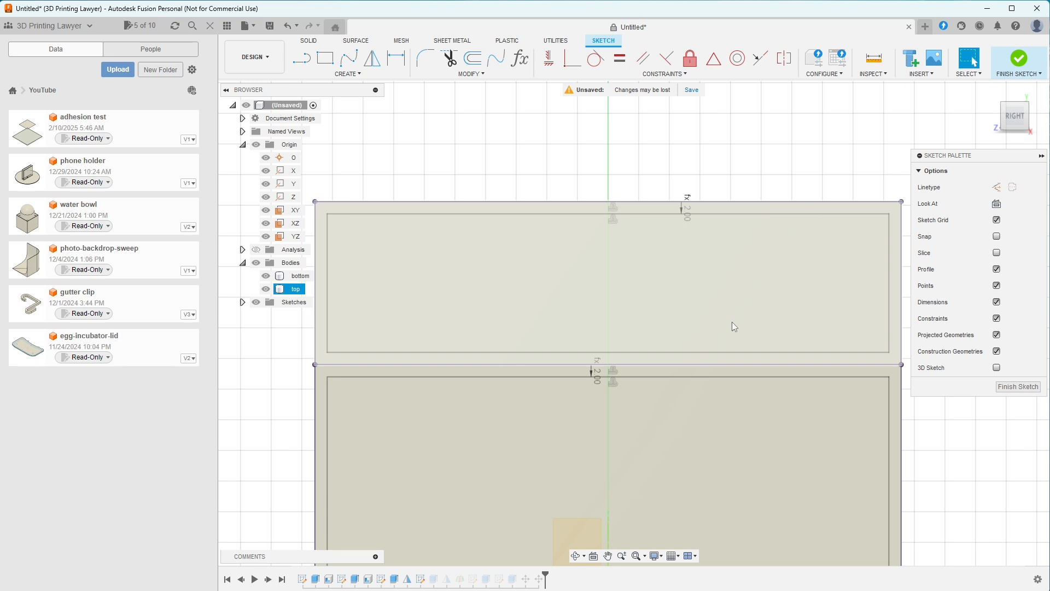
left_click(345, 75)
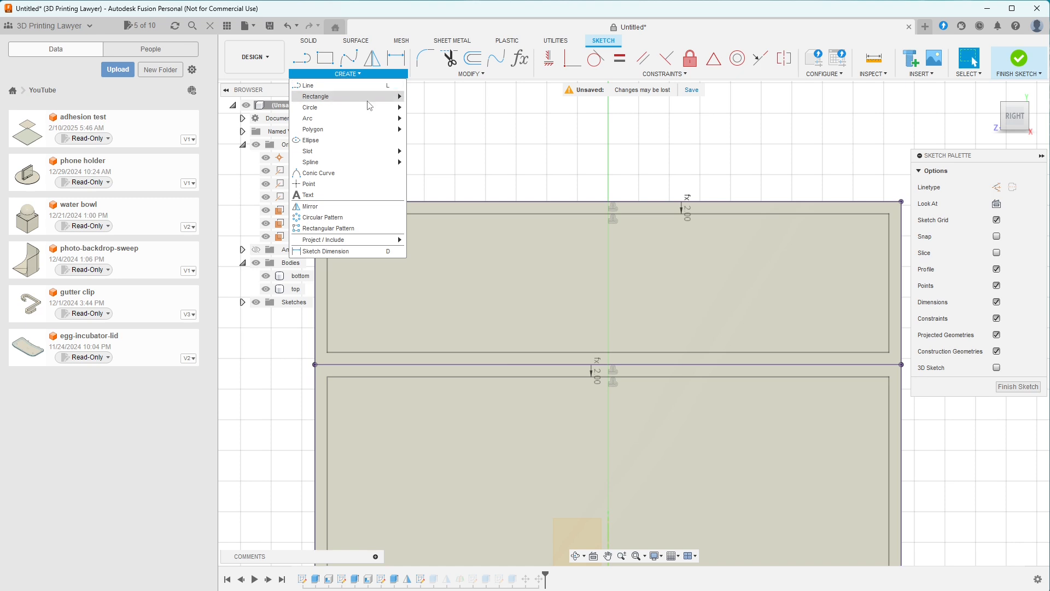
mouse_move(397, 100)
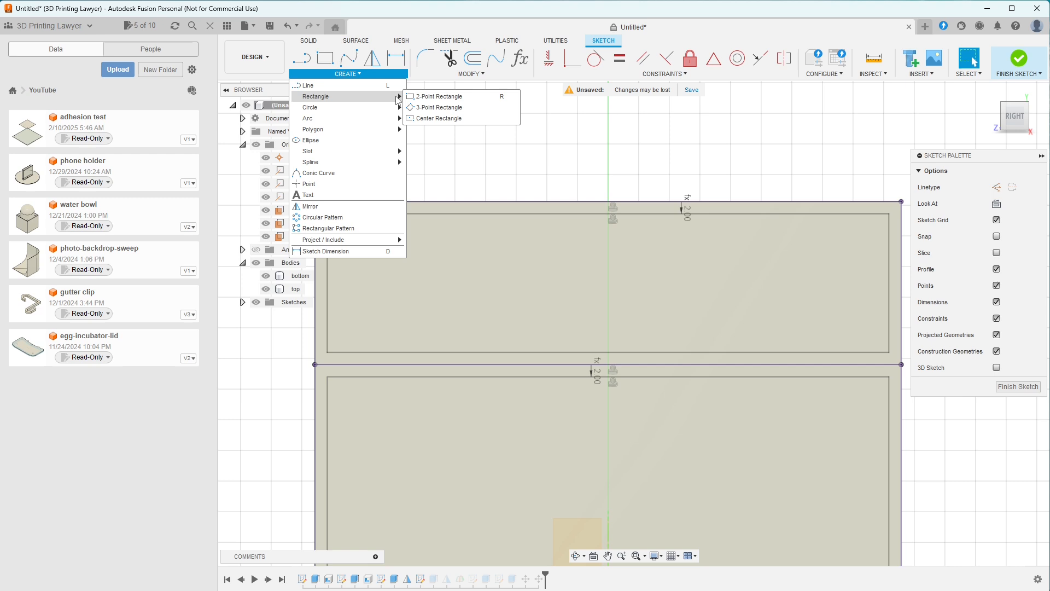
left_click(439, 118)
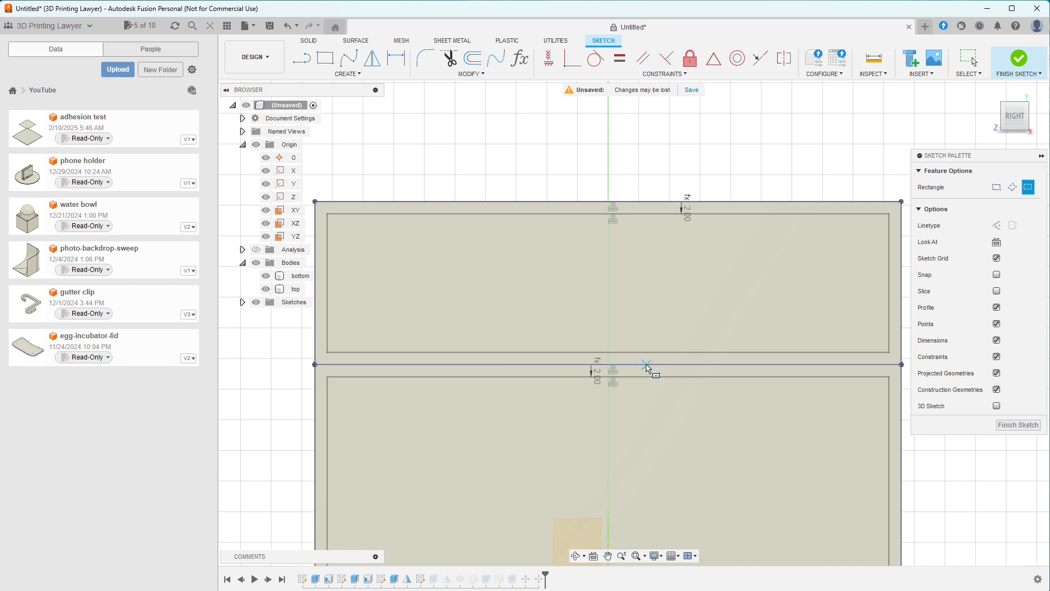
left_click(608, 364)
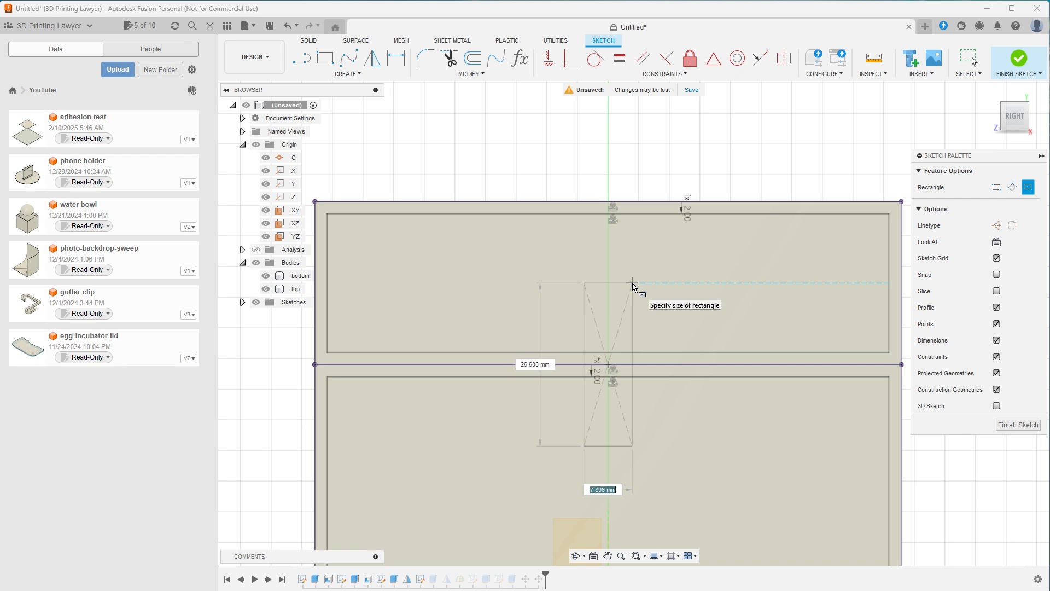
type("8")
key("Tab")
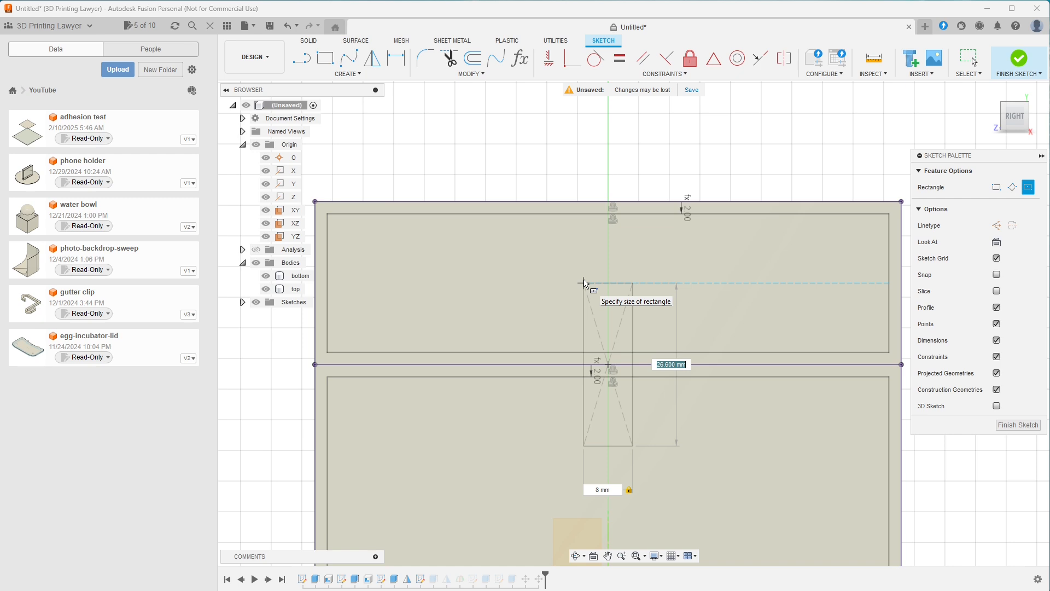
left_click(584, 283)
key("Escape")
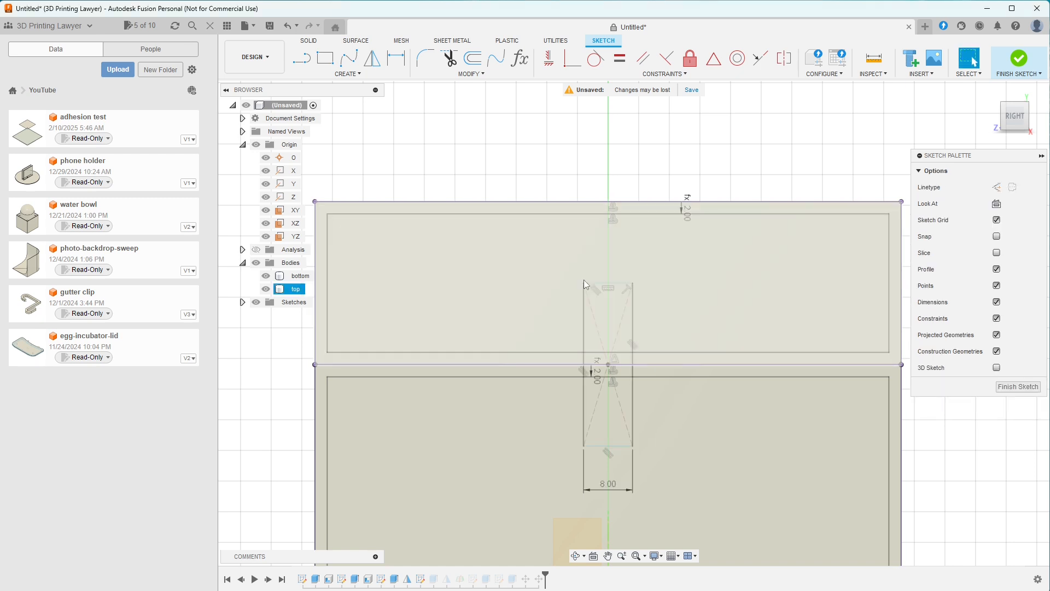
left_click(575, 357)
scroll(615, 444, "up", 3)
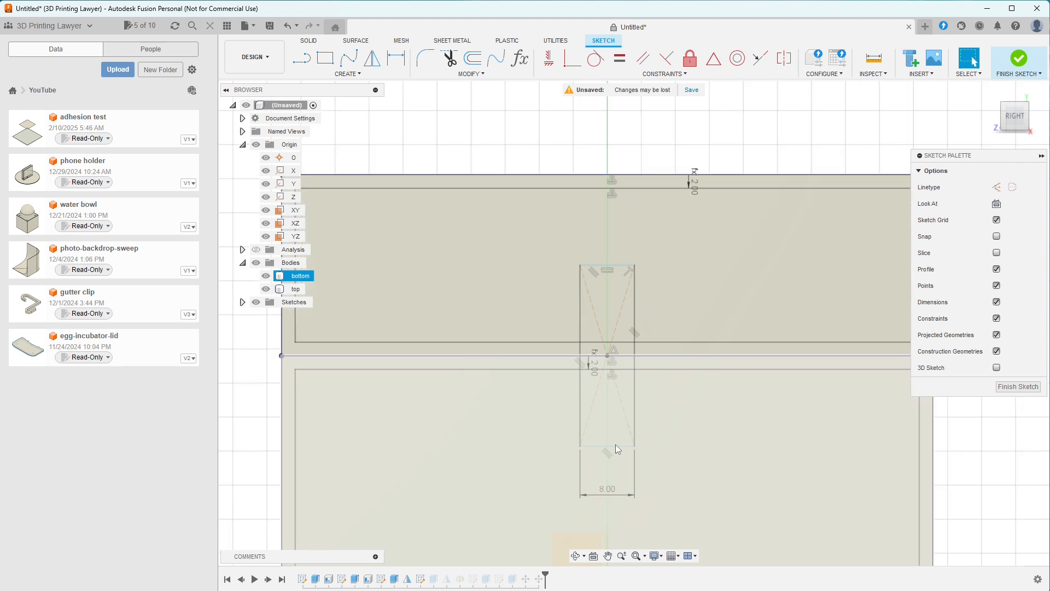
left_click(621, 447)
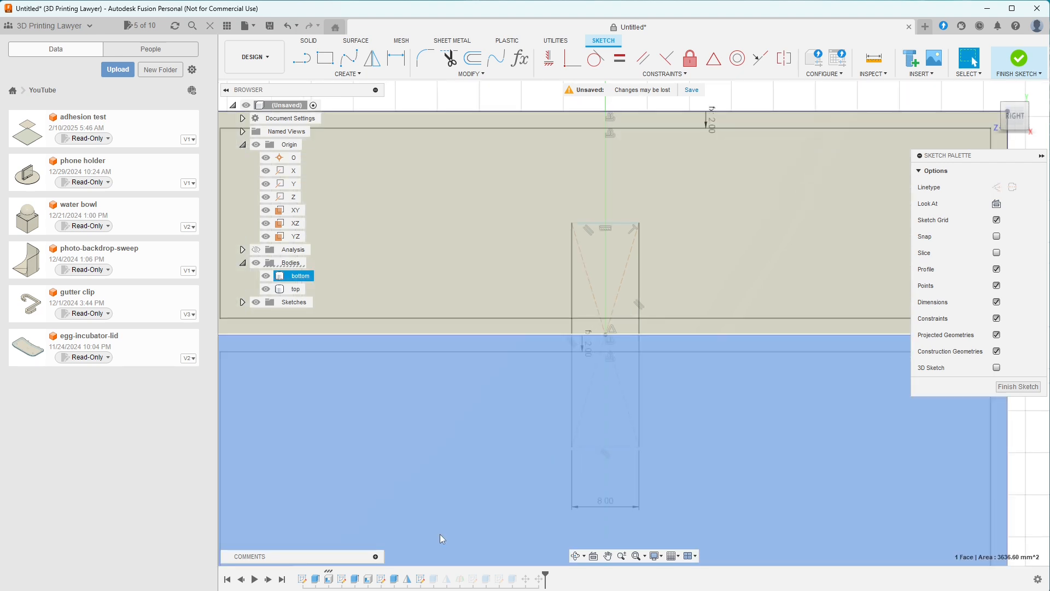
left_click(420, 579)
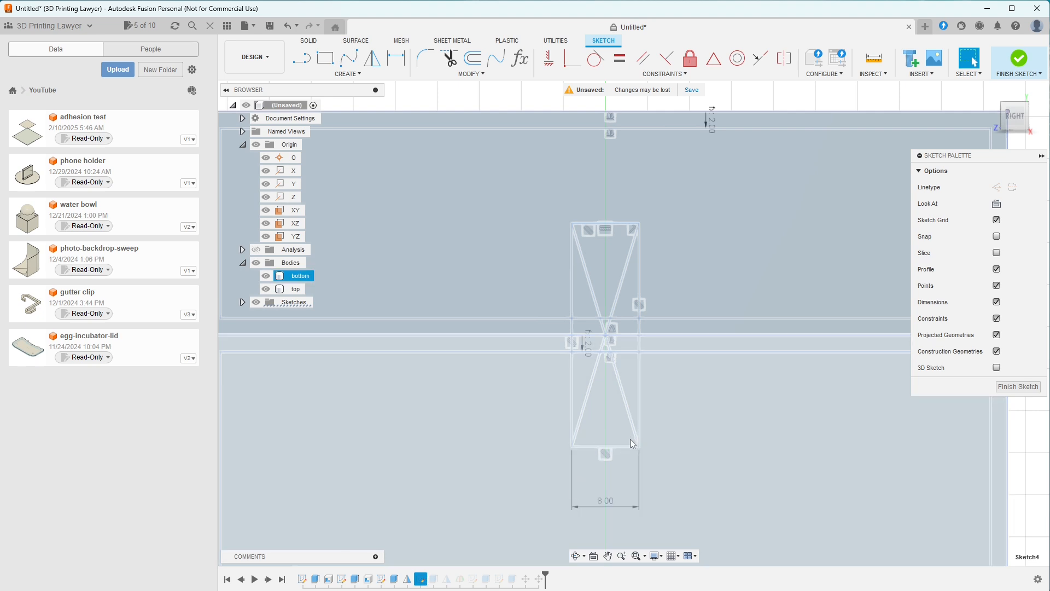
left_click(625, 451)
scroll(742, 436, "down", 3)
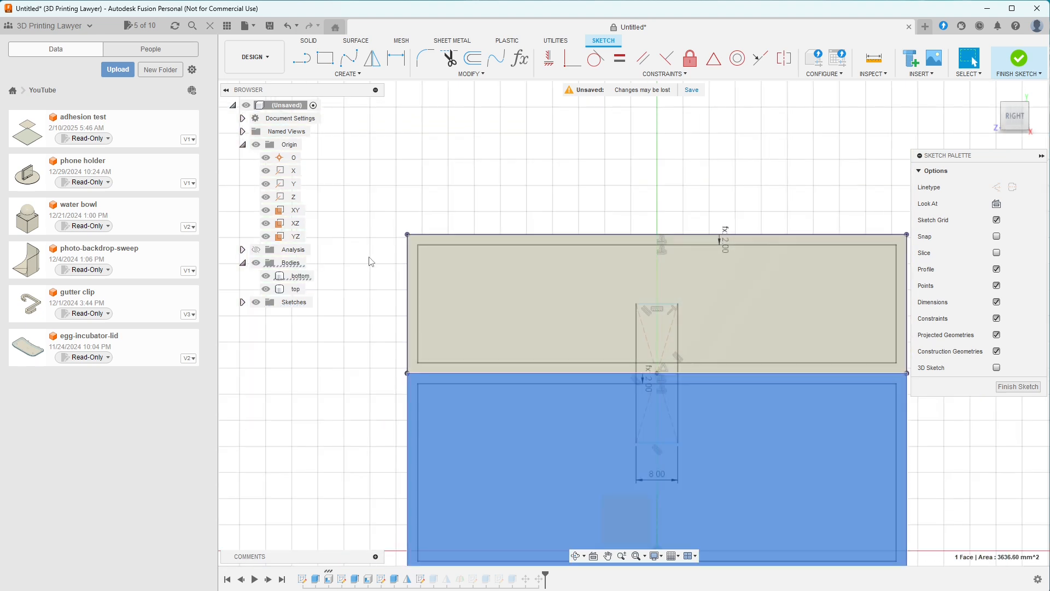
Step: Hide both the bottom and top bodies so that only the sketch geometry remains selectable
left_click(266, 276)
left_click(266, 289)
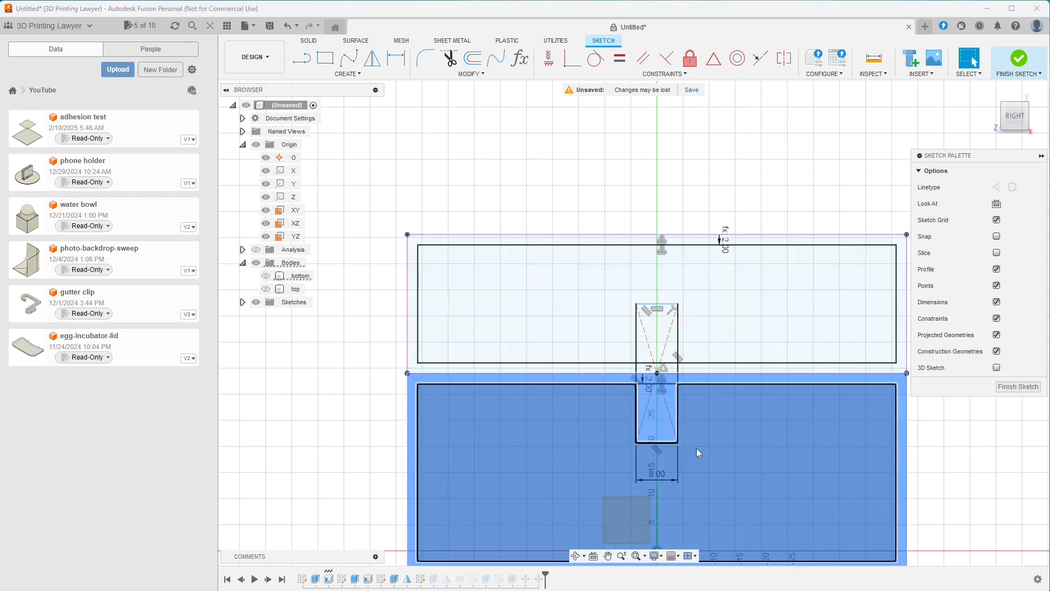
scroll(697, 448, "up", 3)
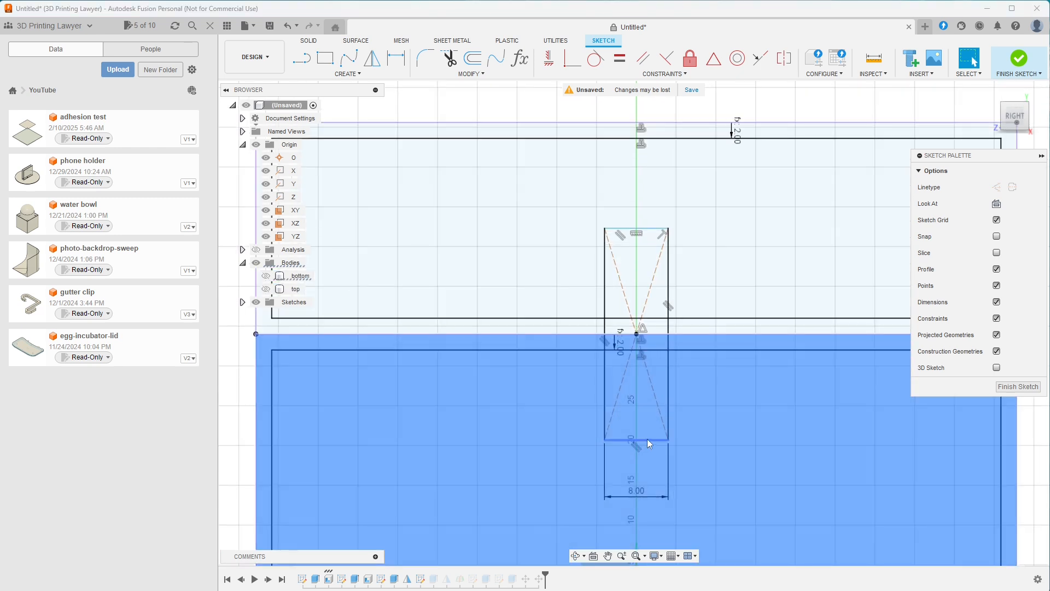
left_click(648, 440)
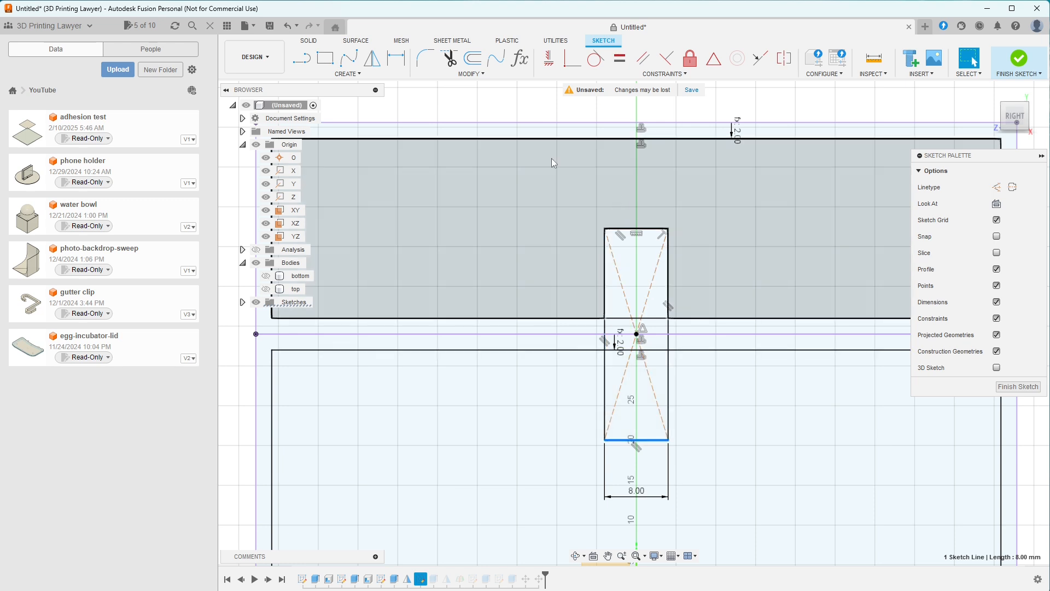
right_click(654, 443)
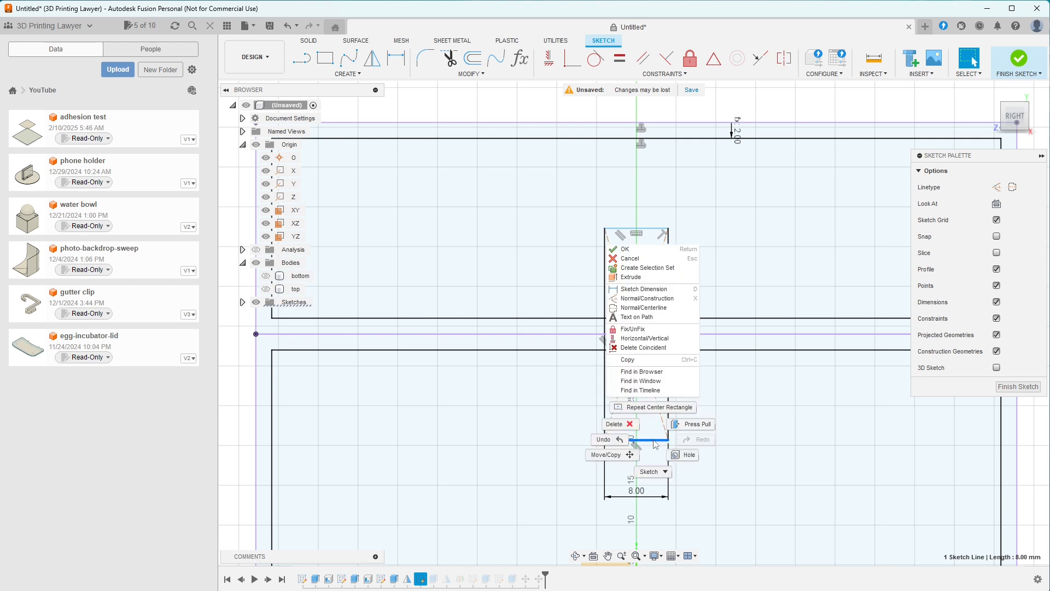
left_click(632, 455)
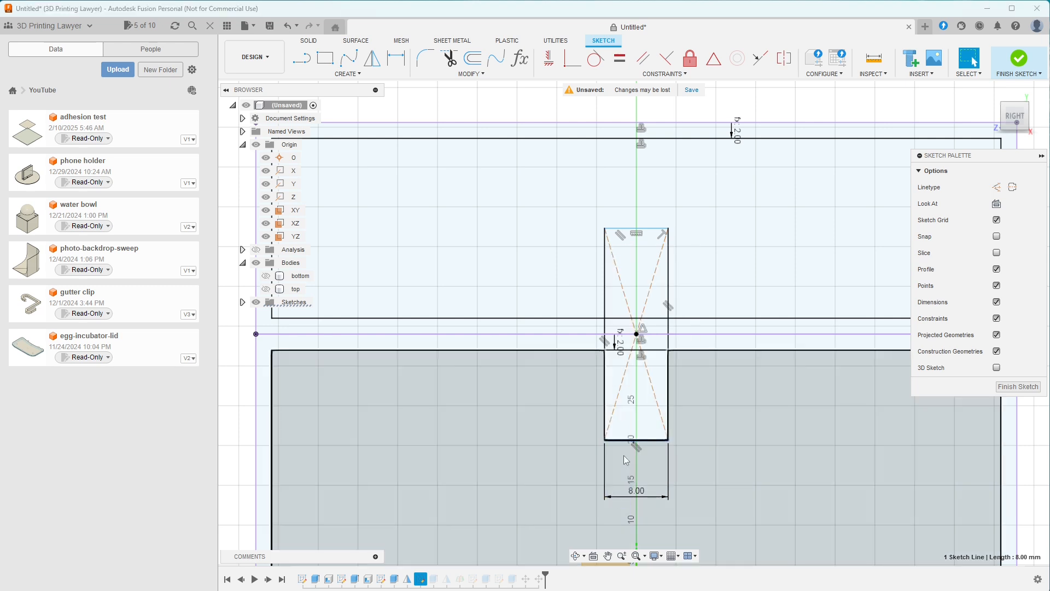
left_click_drag(653, 406, 653, 404)
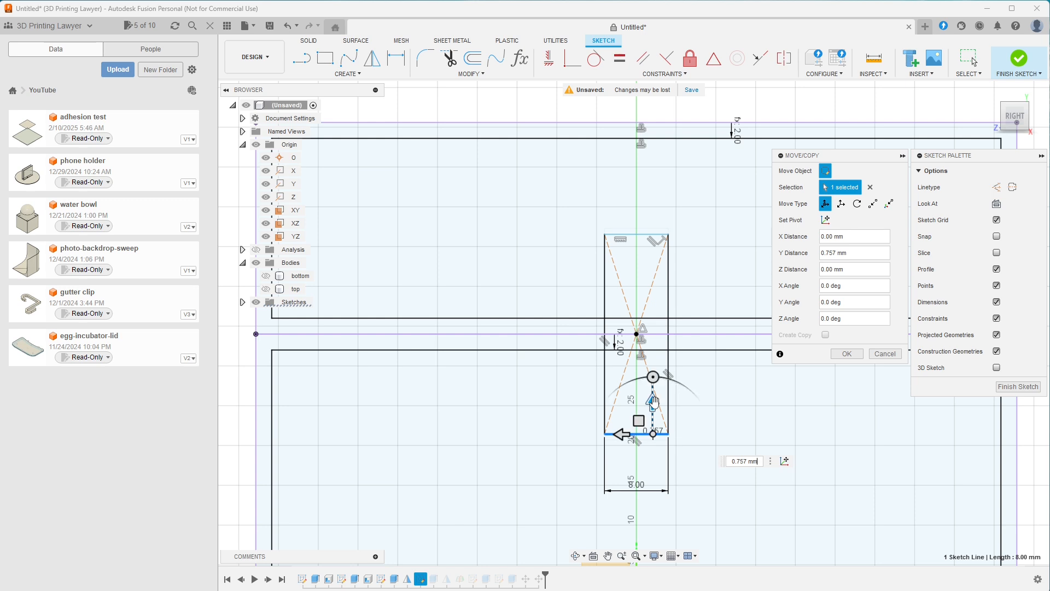
left_click(885, 354)
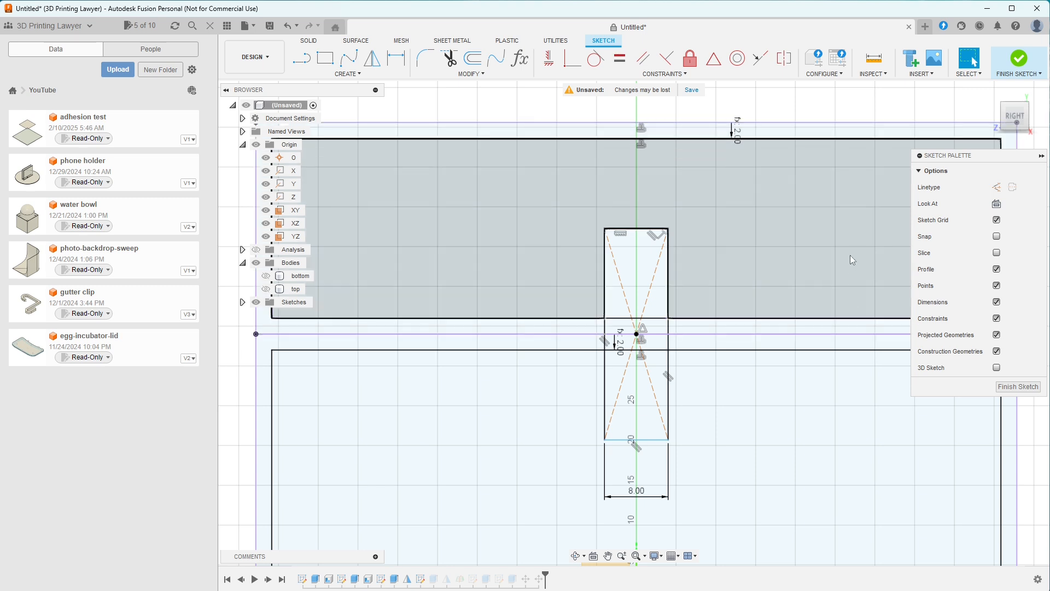
Step: Delete the midpoint constraint that ties the rectangle's center to the seam line
left_click(620, 235)
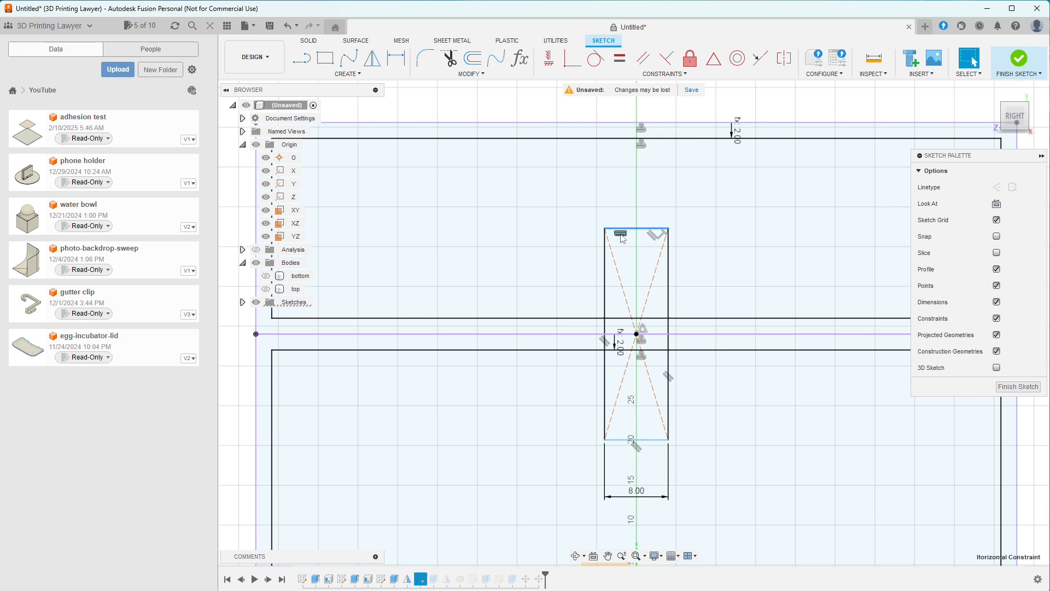
left_click(654, 239)
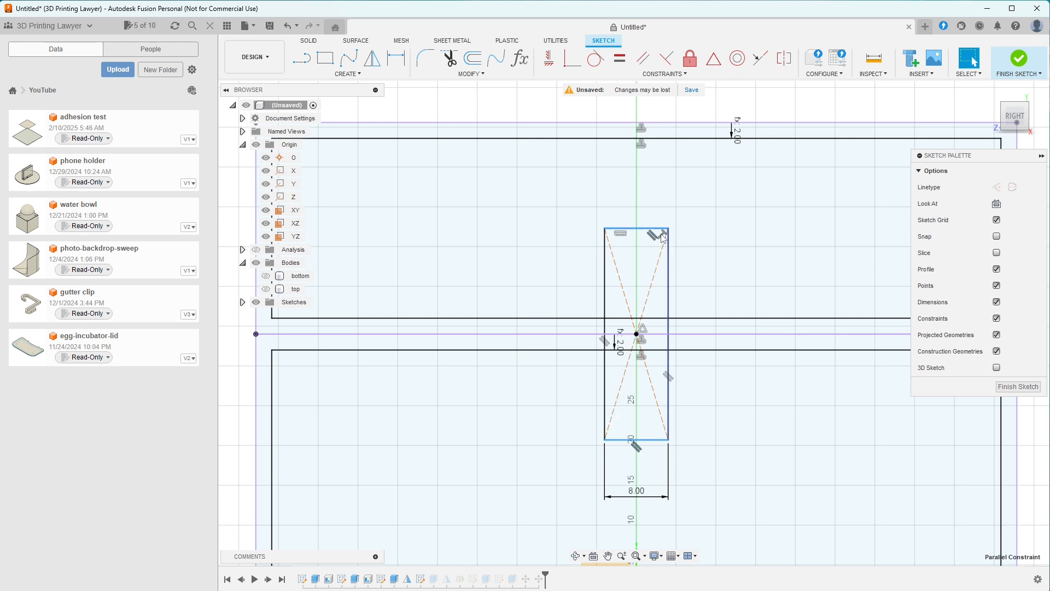
left_click(644, 329)
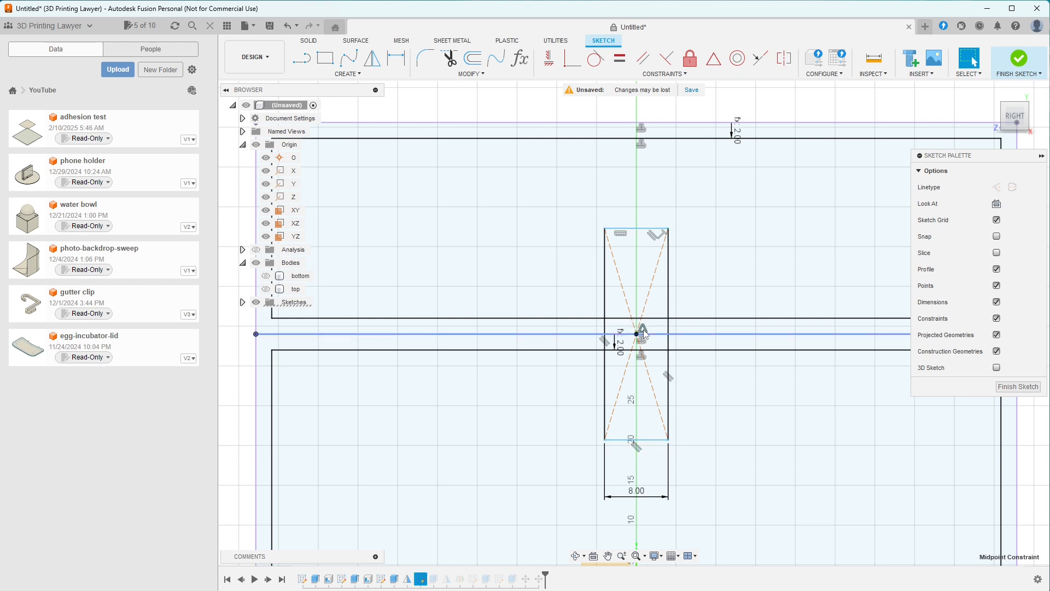
key("Delete")
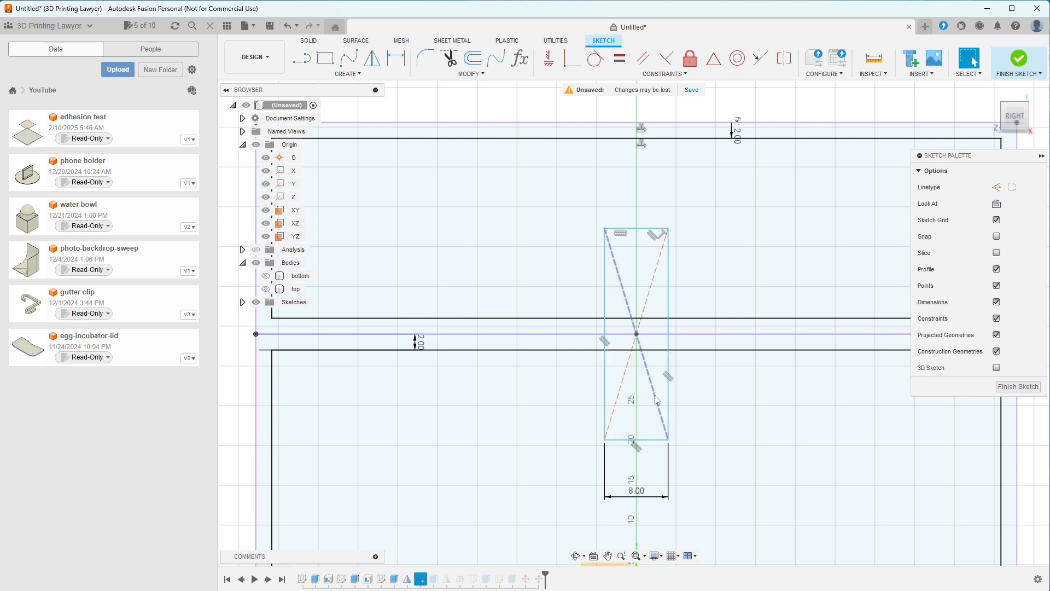
Step: Move the rectangle's lower edge up about 4.47 mm in the Y direction with Move/Copy
left_click(658, 441)
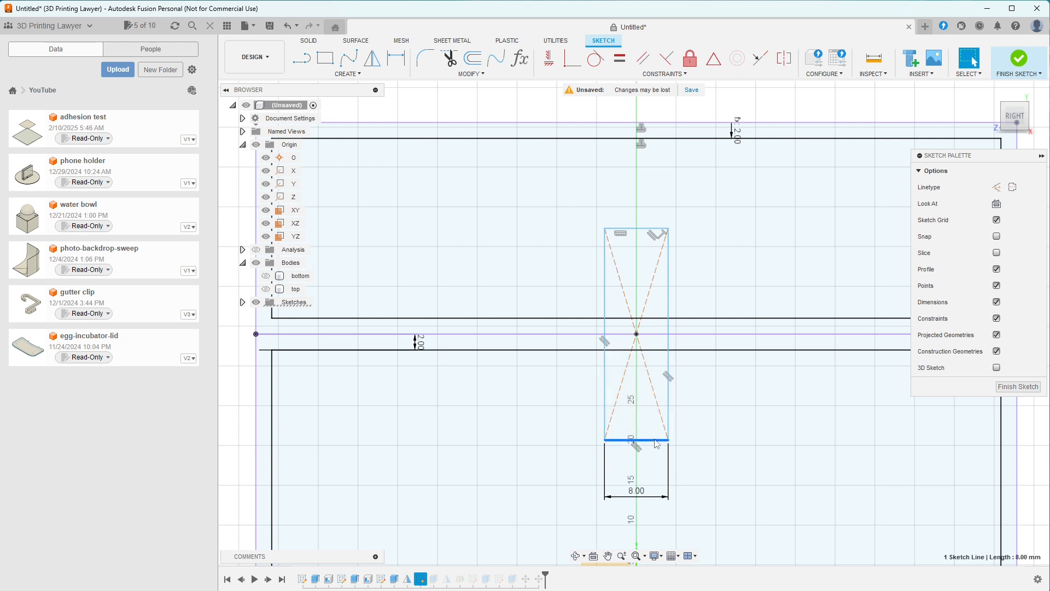
right_click(657, 444)
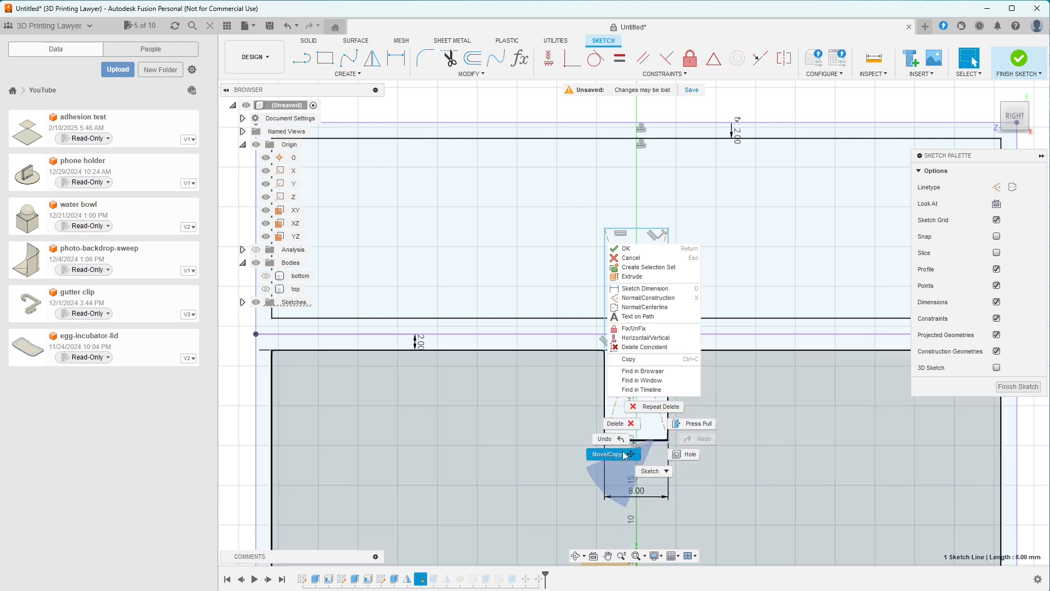
left_click(625, 455)
left_click_drag(655, 409, 658, 375)
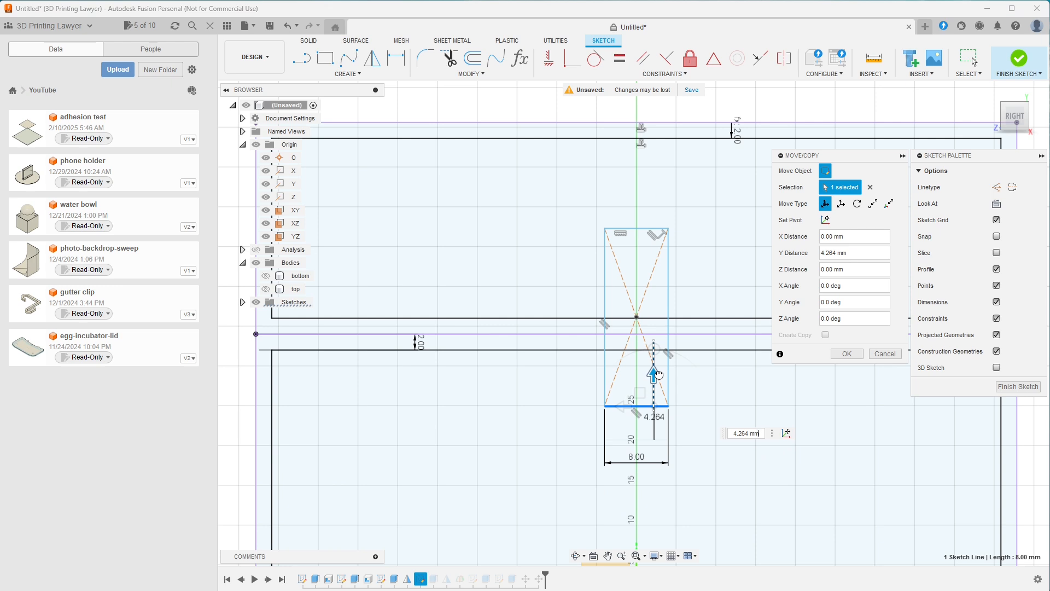
left_click_drag(658, 375, 658, 373)
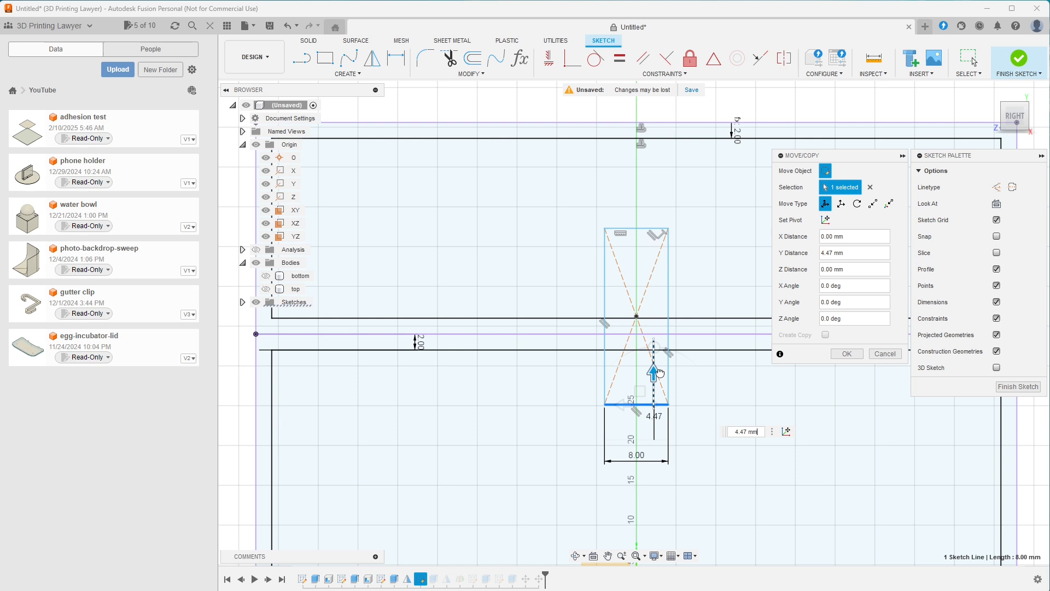
left_click(845, 354)
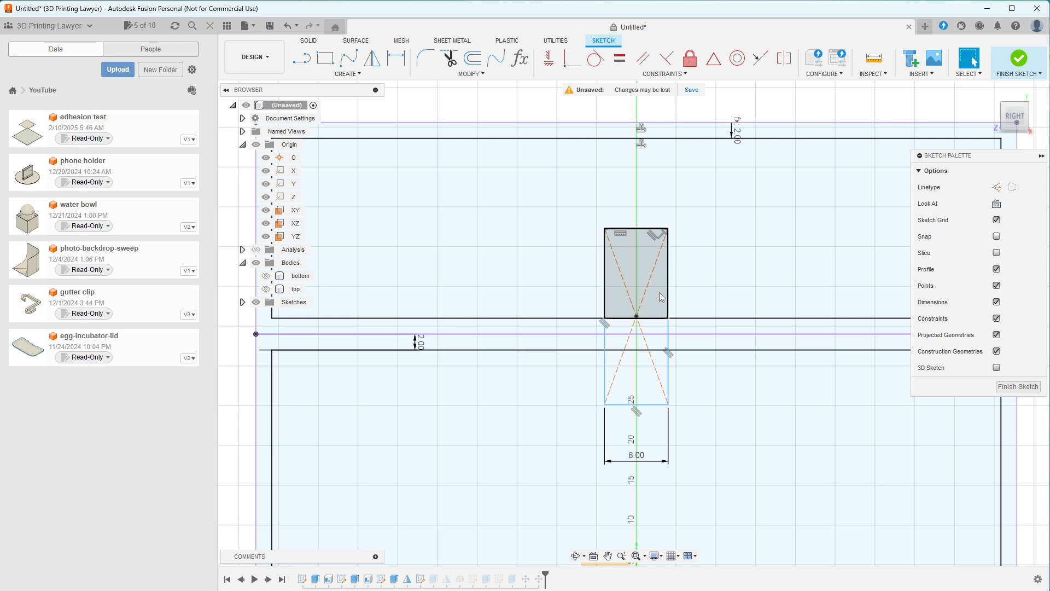
Step: Start an extrusion of all four profiles inside the 8 mm wide rectangle
left_click(661, 297)
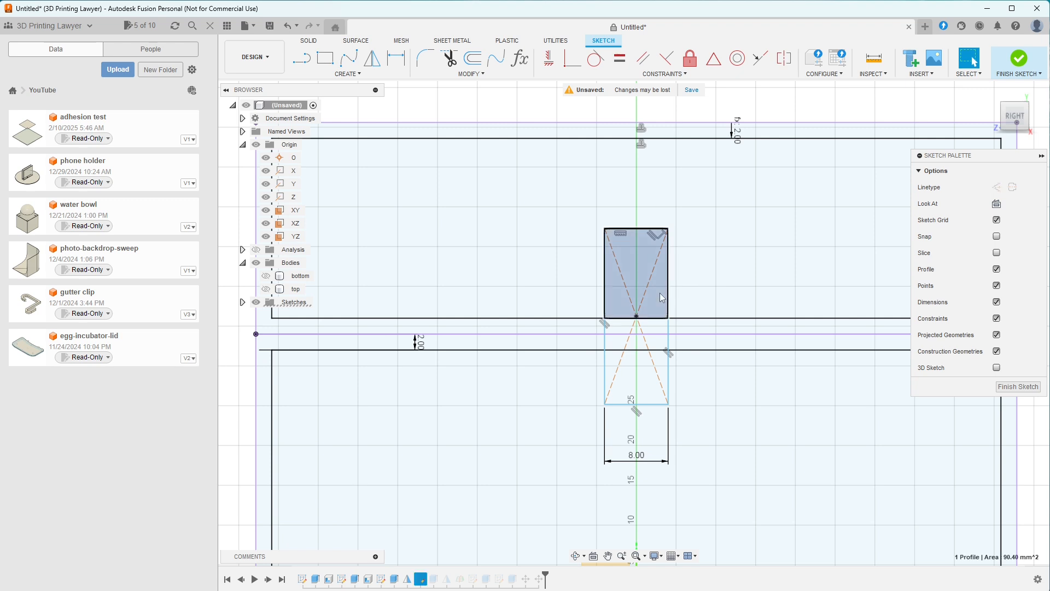
left_click(659, 328)
left_click(659, 341)
left_click(654, 378)
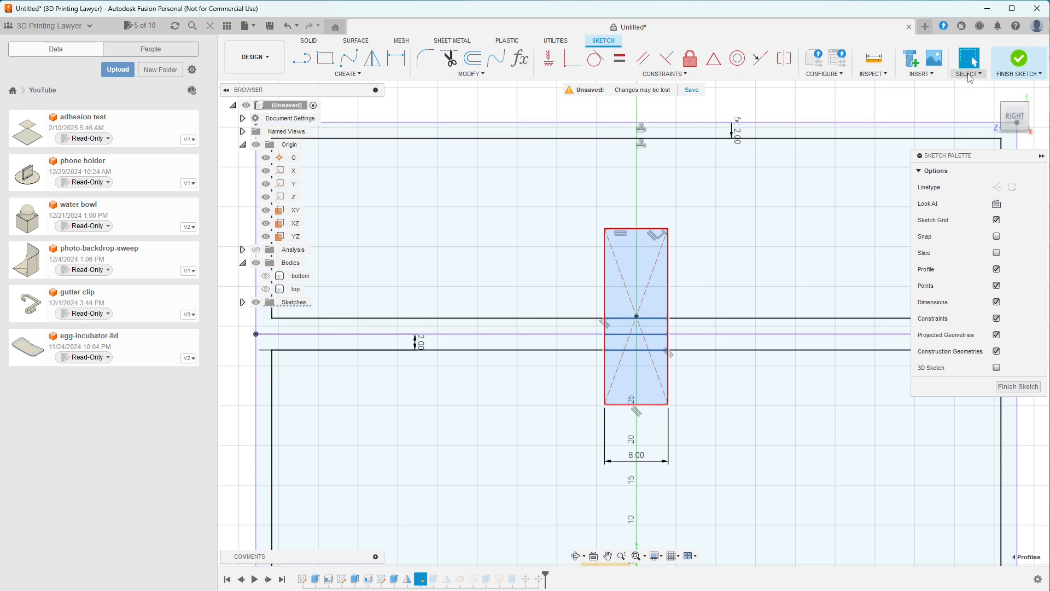
left_click(309, 41)
left_click(326, 57)
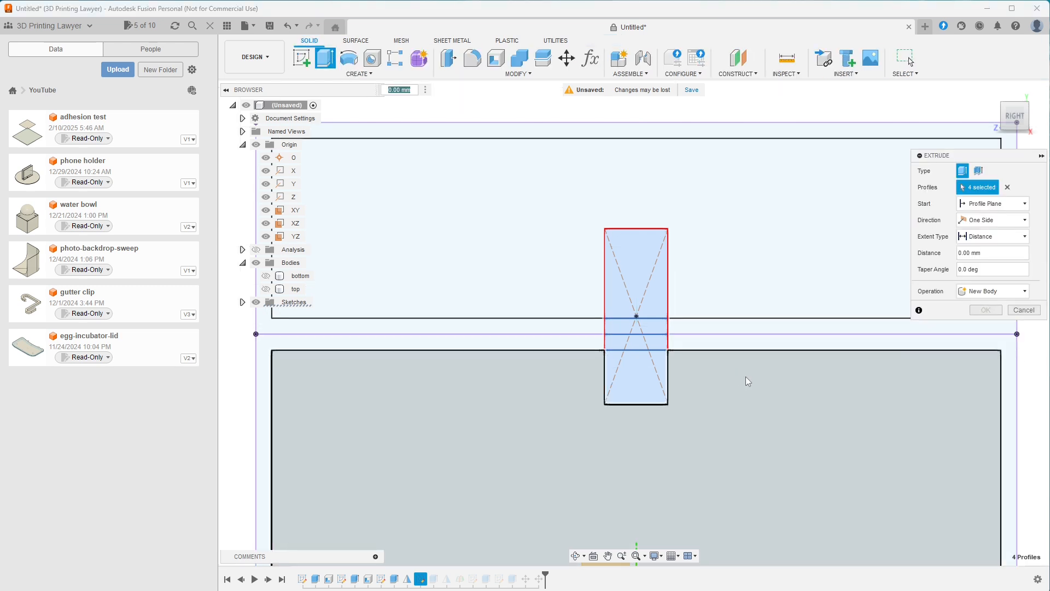
scroll(746, 382, "down", 5)
mouse_move(760, 395)
middle_mouse_down("shift")
mouse_move(819, 399)
mouse_move(837, 414)
mouse_move(821, 409)
middle_mouse_up("shift")
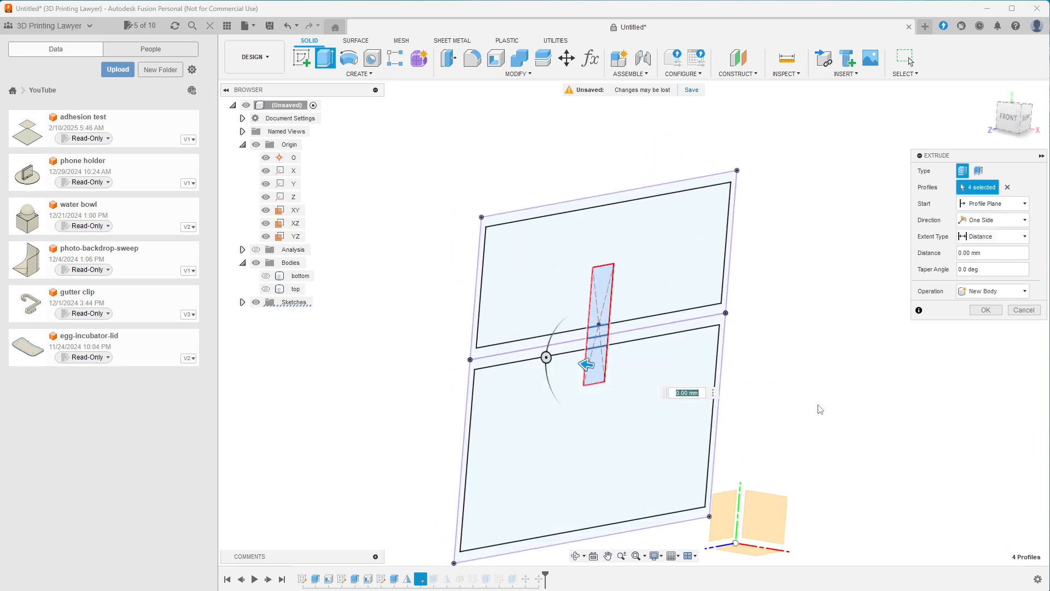
Step: Show the top body again and set the extrusion's operation to Join
left_click(267, 289)
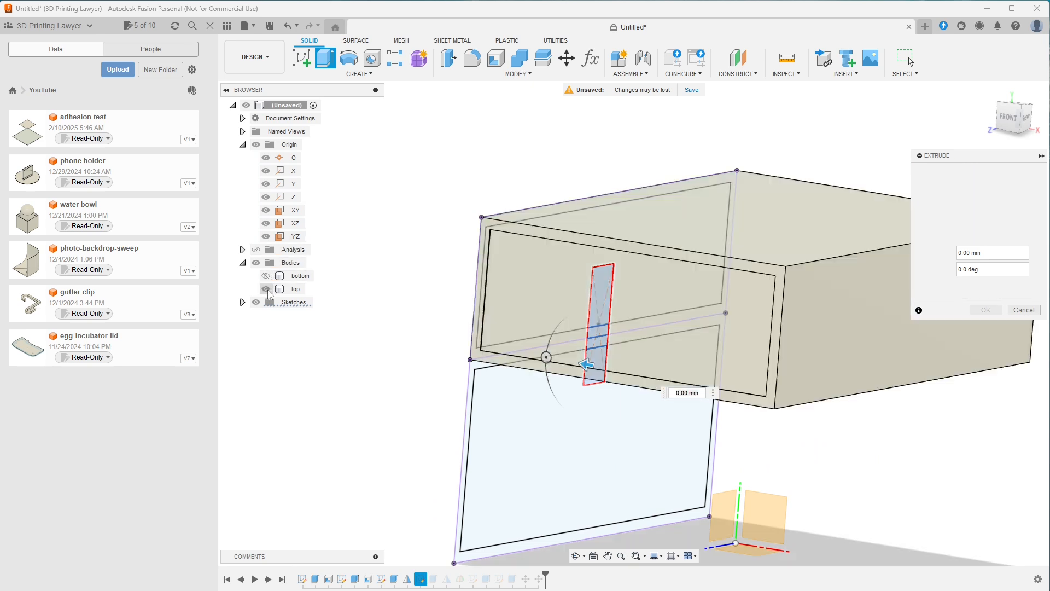
middle_click_drag(914, 411, 949, 424, "shift")
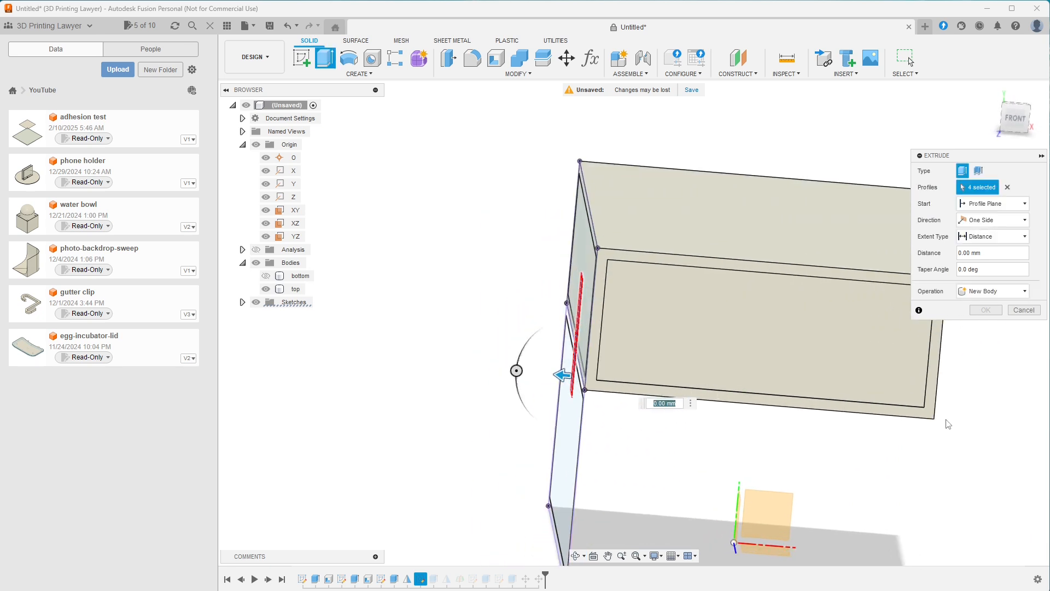
left_click(993, 291)
left_click(991, 308)
Step: Pull the rectangle's extrusion outward from the chest's side face to a distance of about 7.9 mm
left_click_drag(561, 376, 546, 373)
middle_click_drag(535, 290, 539, 340, "shift")
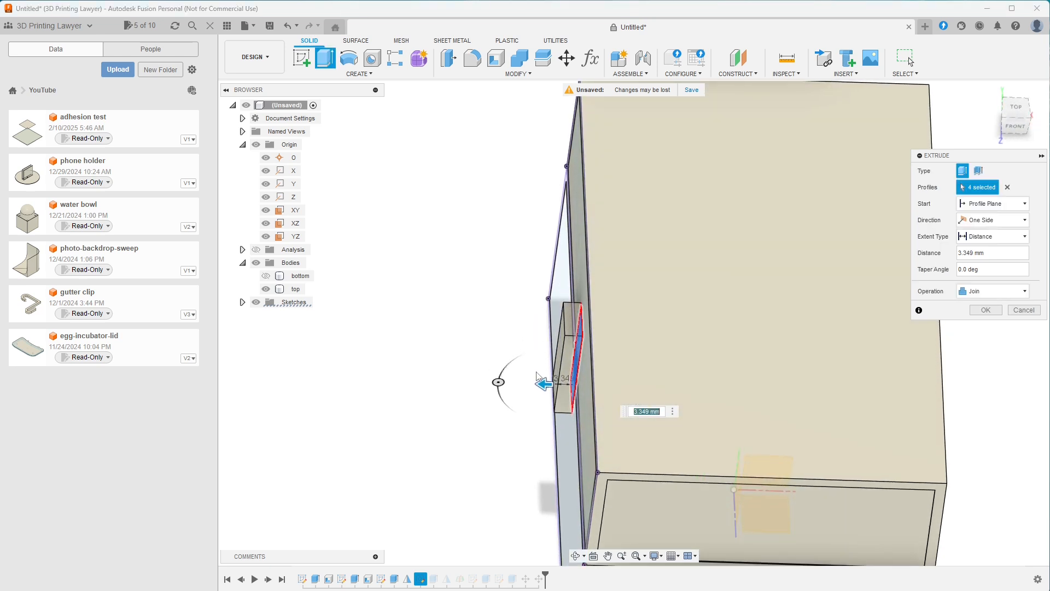
left_click_drag(544, 383, 527, 381)
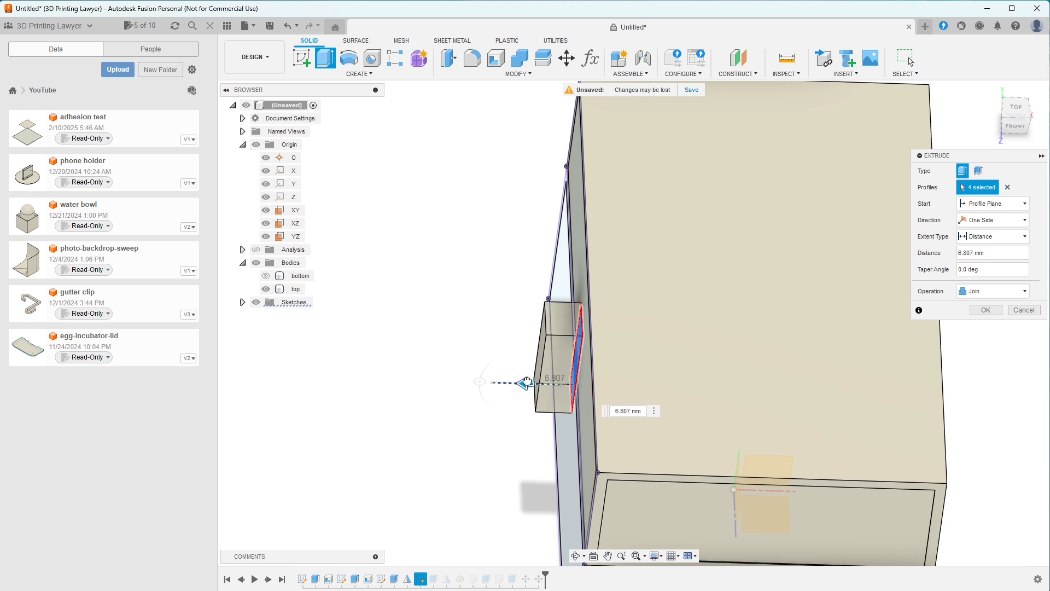
middle_click_drag(508, 357, 515, 380, "shift")
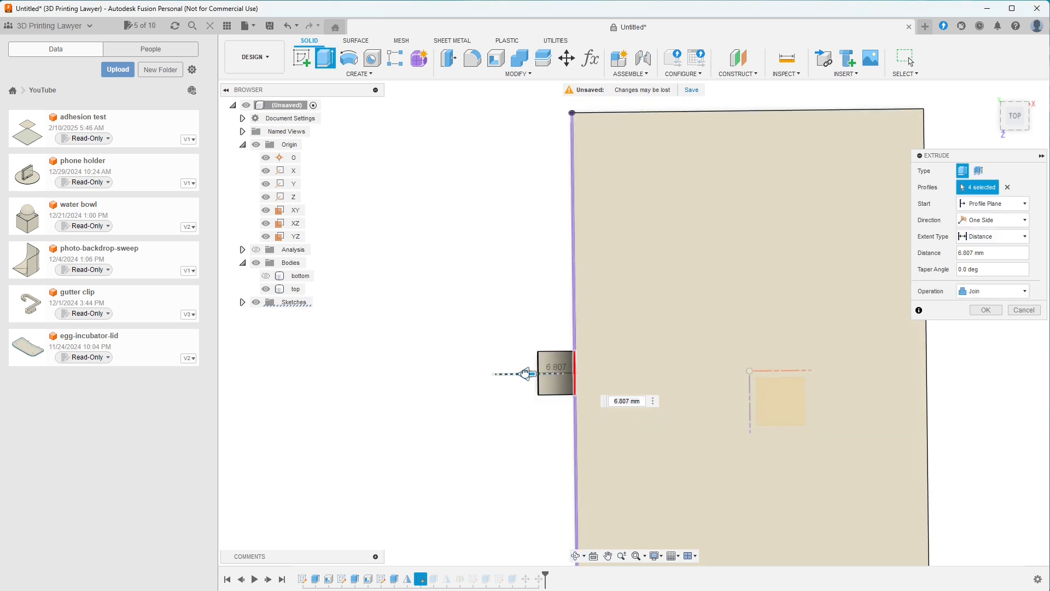
left_click_drag(525, 374, 524, 374)
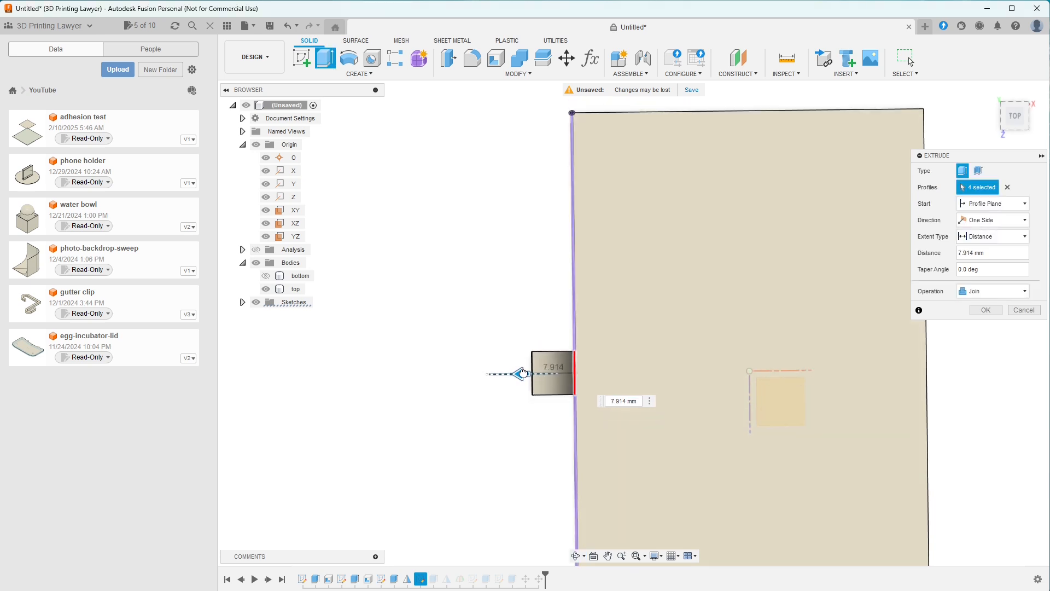
middle_click_drag(615, 451, 666, 375, "shift")
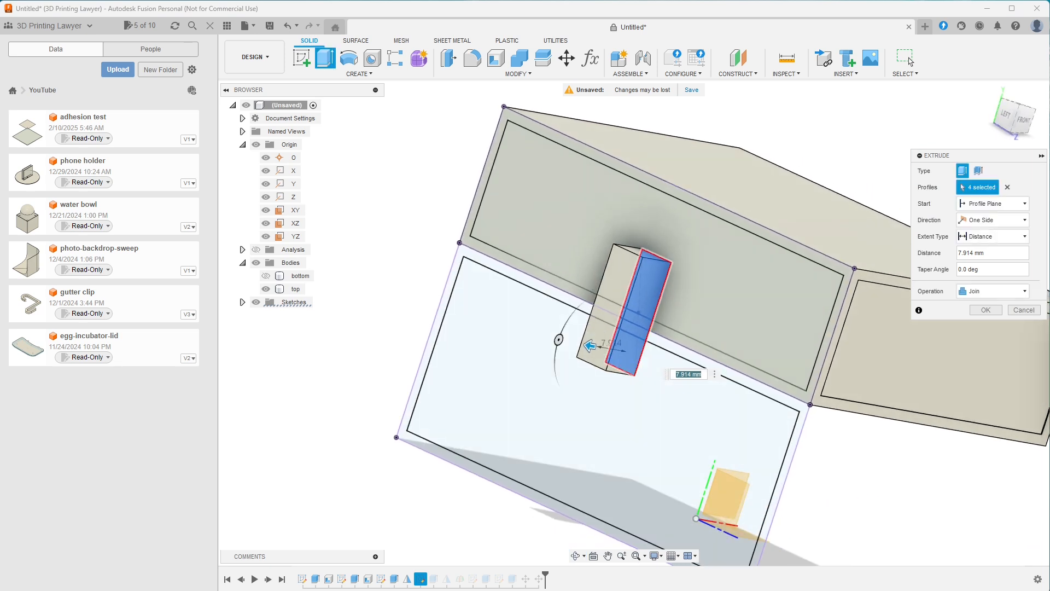
Step: Set the extrusion distance to 6 mm
left_click(694, 374)
left_click_drag(694, 374, 677, 374)
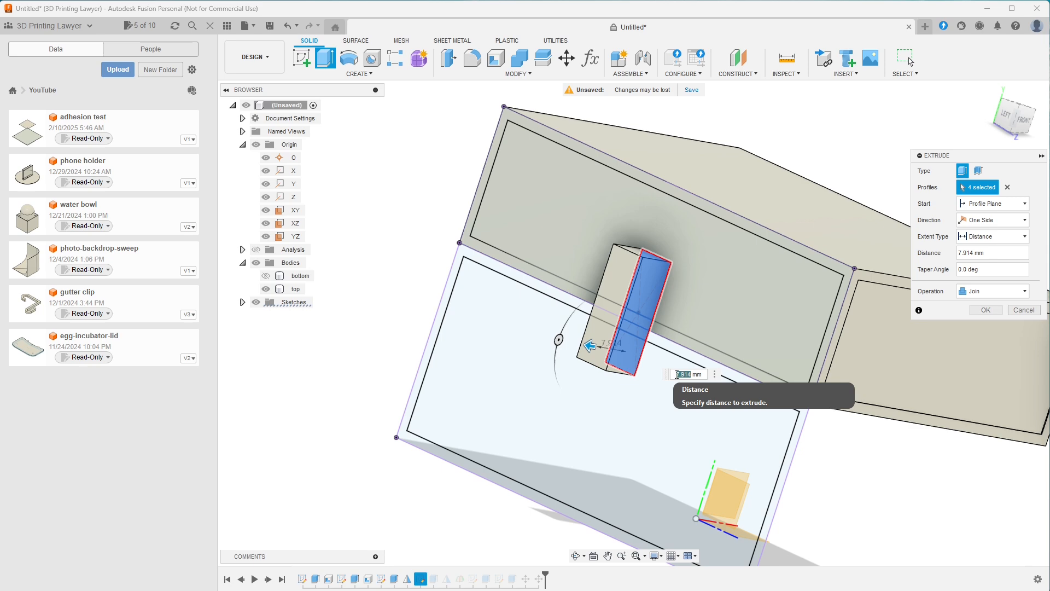
type("6")
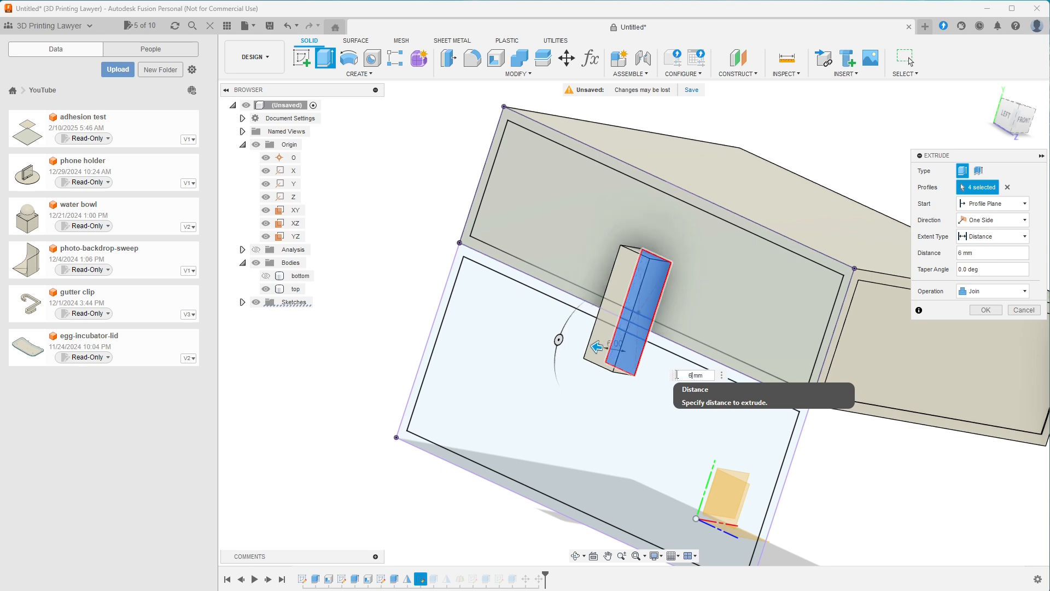
mouse_move(602, 398)
middle_mouse_down("shift")
mouse_move(628, 451)
mouse_move(553, 399)
mouse_move(547, 381)
mouse_move(556, 403)
mouse_move(581, 417)
mouse_move(599, 409)
middle_mouse_up("shift")
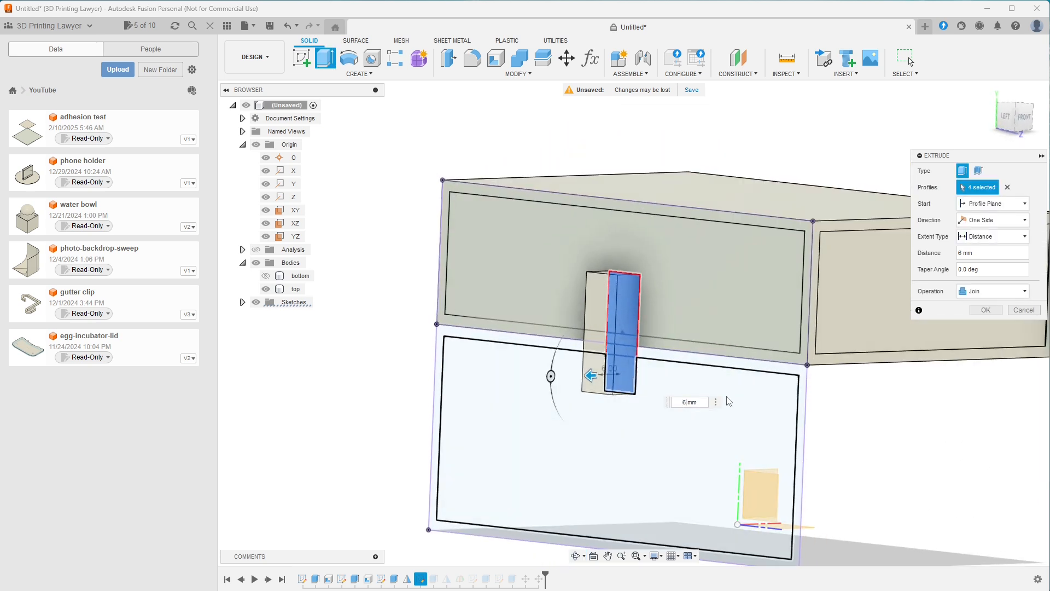
Step: Set the extrusion distance to the thick parameter and complete the latch tab's extrusion
key("BackSpace")
key("BackSpace")
key("BackSpace")
key("BackSpace")
type("t")
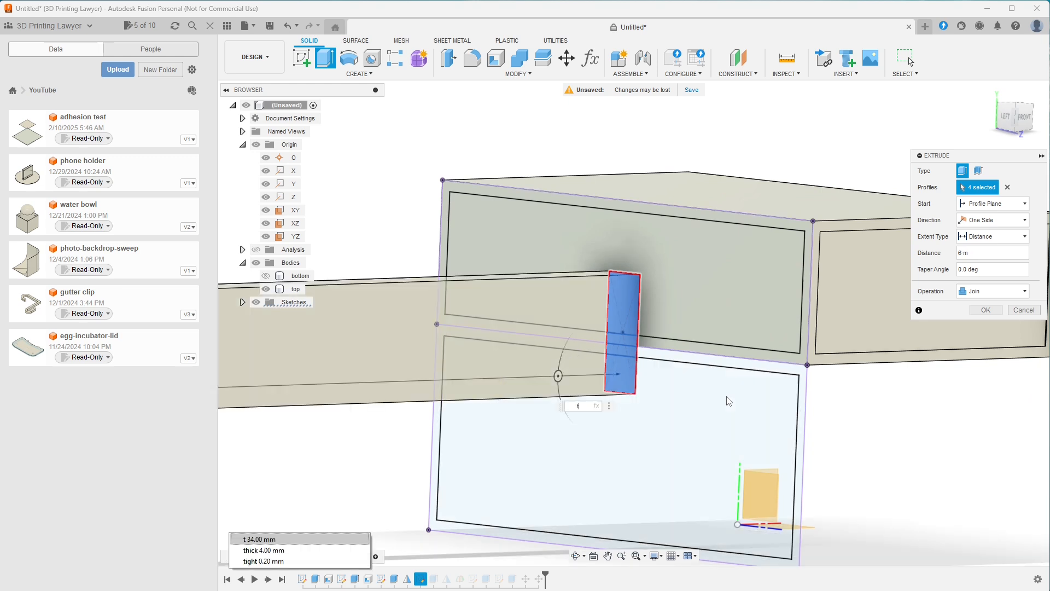
type("hick")
key("Return")
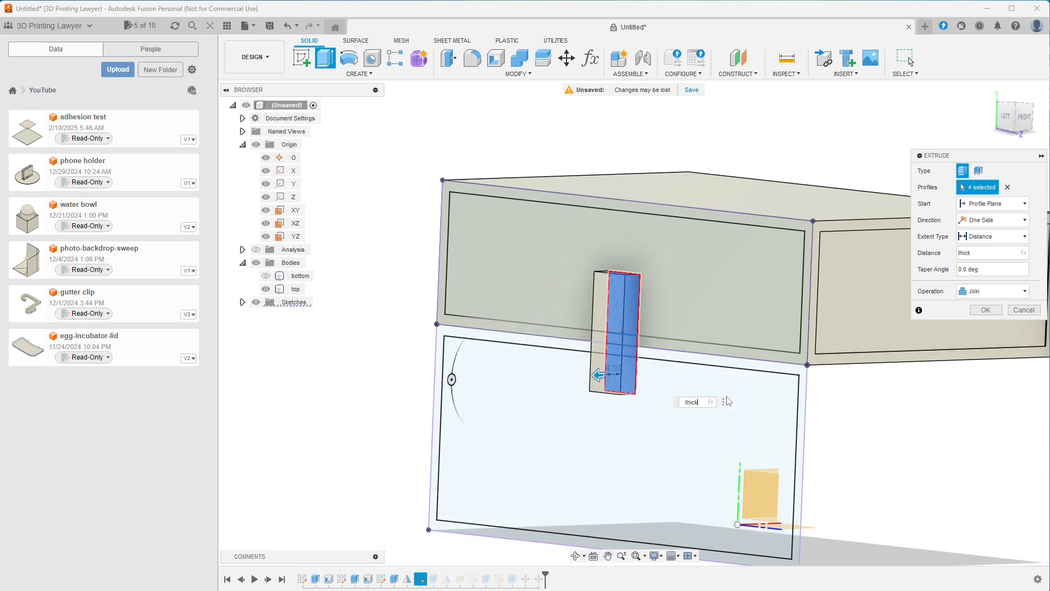
middle_click_drag(648, 422, 706, 438, "shift")
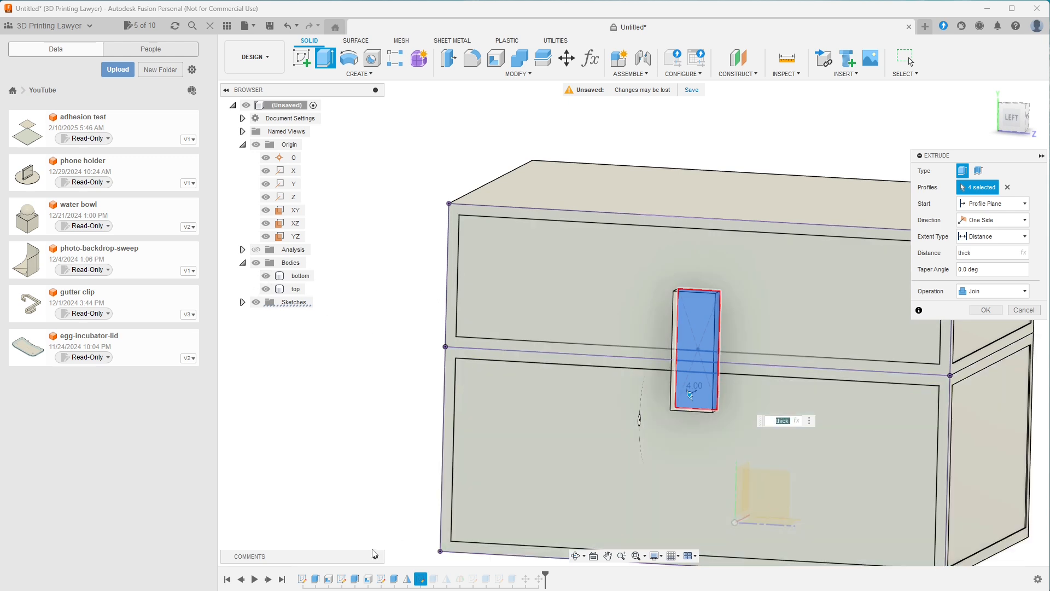
left_click(985, 310)
left_click(813, 430)
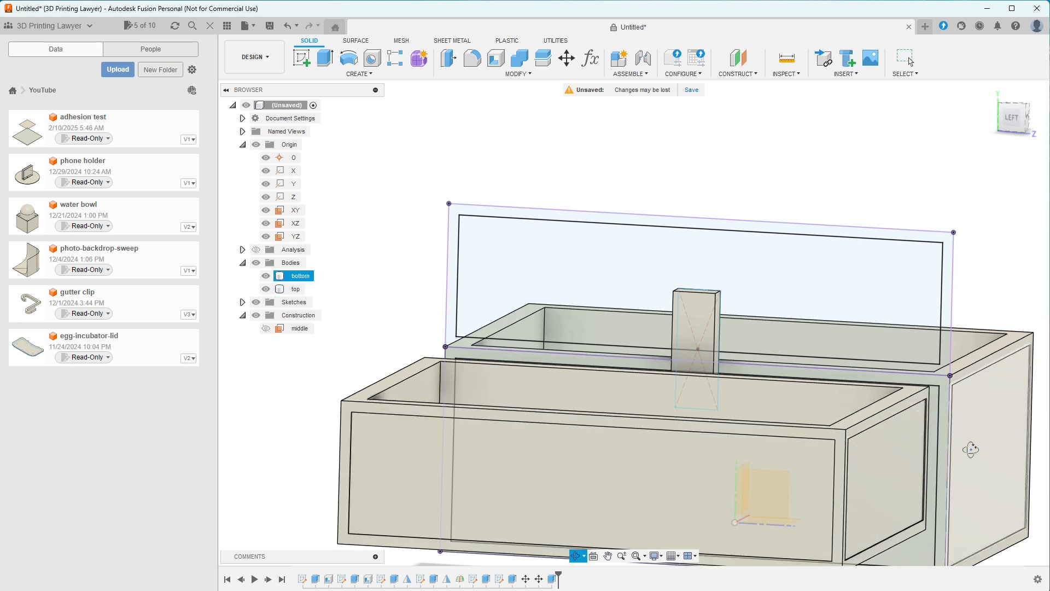
middle_click_drag(968, 448, 780, 402, "shift")
scroll(906, 453, "down", 3)
key("Escape")
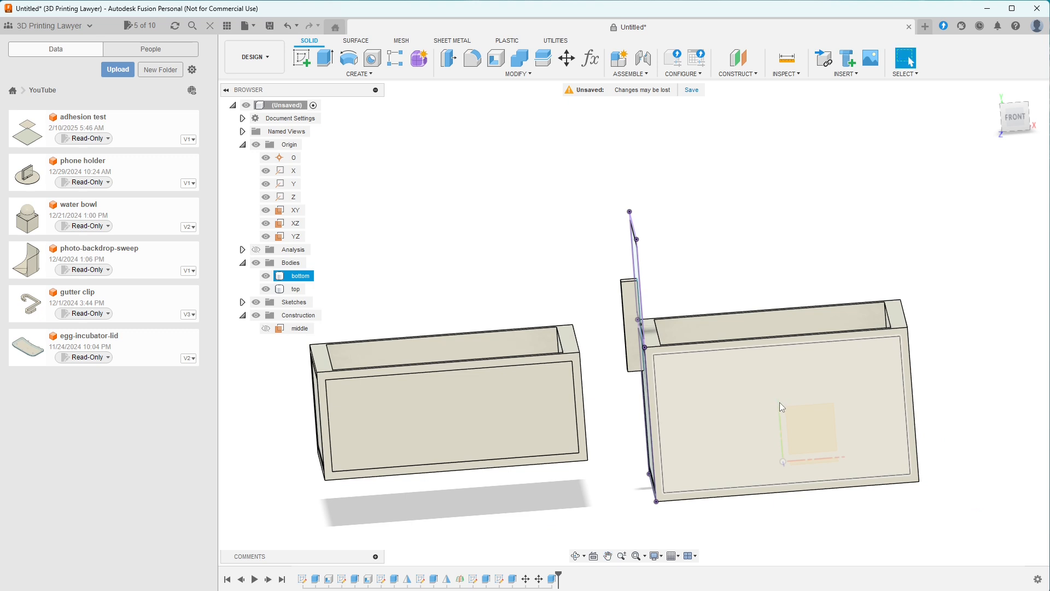
mouse_move(810, 415)
middle_mouse_down("shift")
mouse_move(818, 405)
mouse_move(816, 418)
middle_mouse_up("shift")
key("Escape")
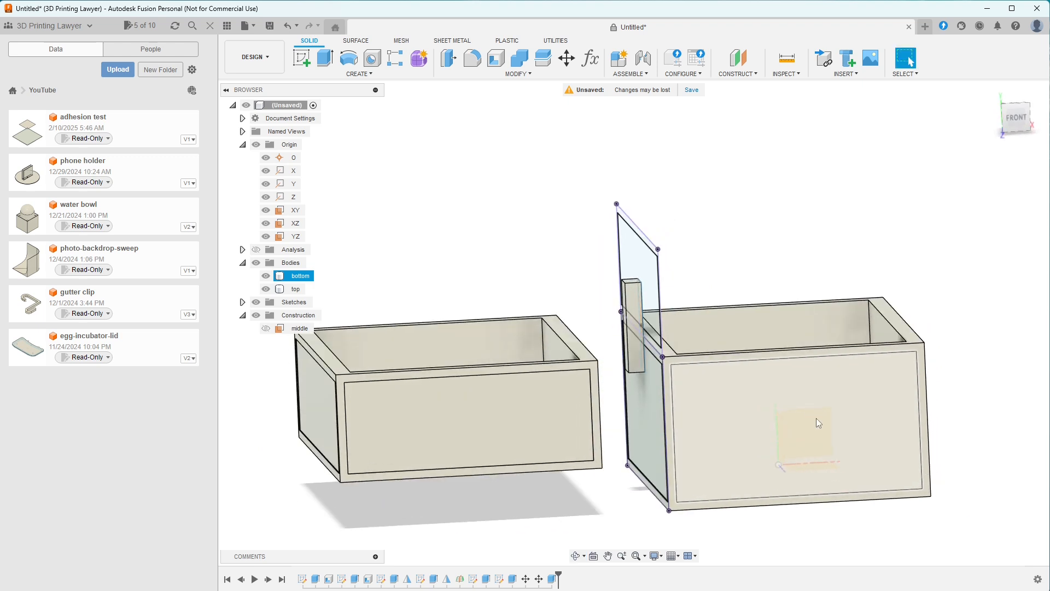
double_click(554, 579)
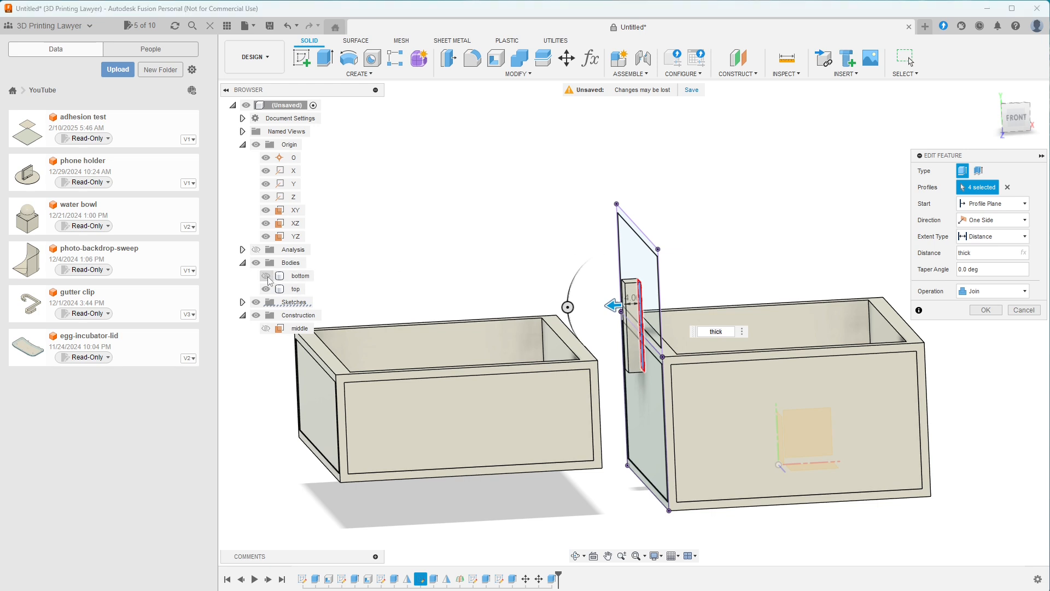
left_click(266, 276)
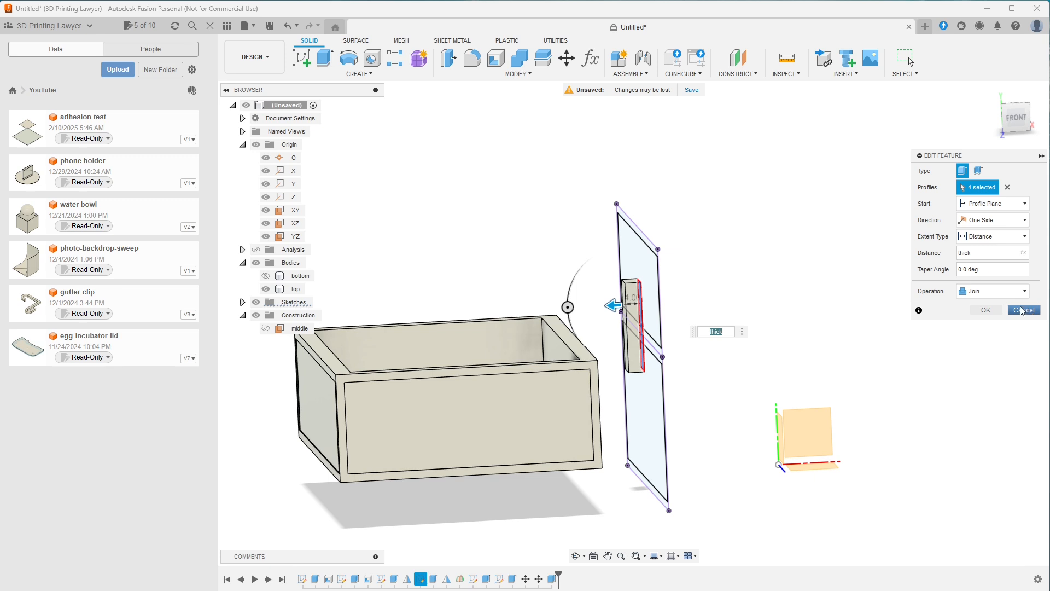
left_click(997, 294)
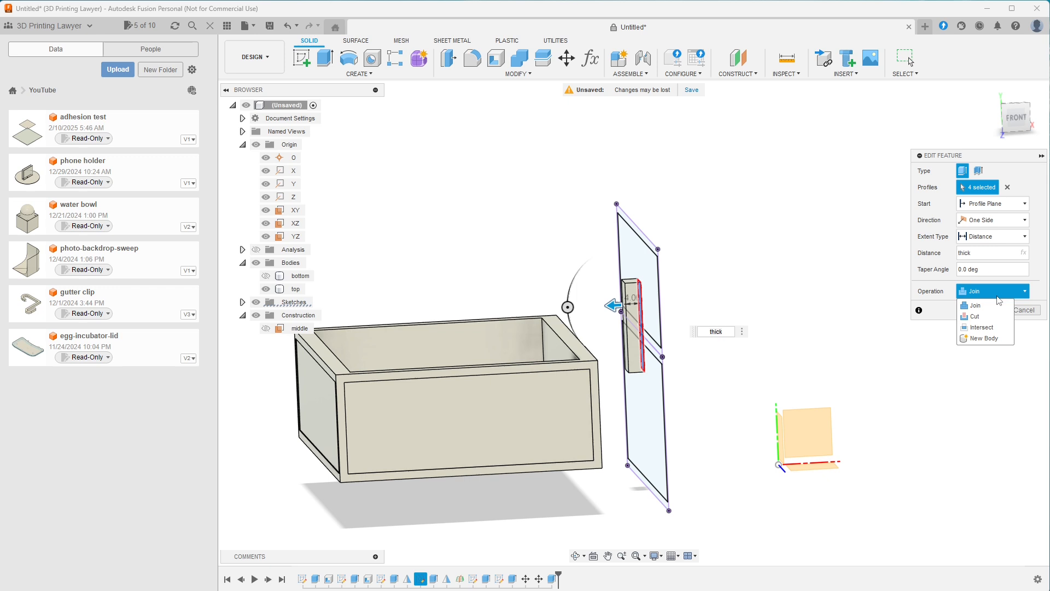
left_click(998, 304)
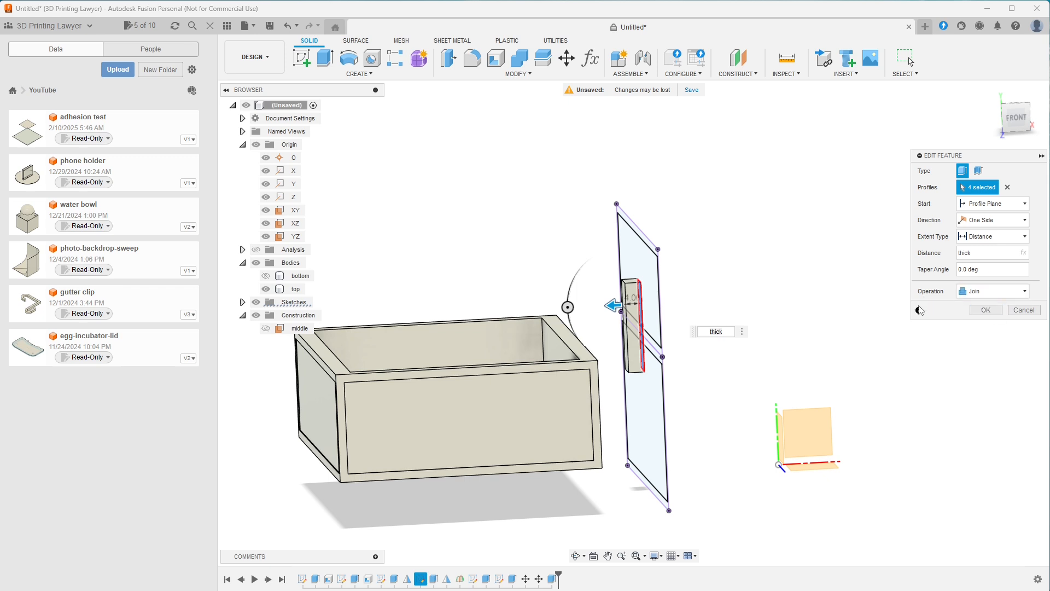
left_click(919, 310)
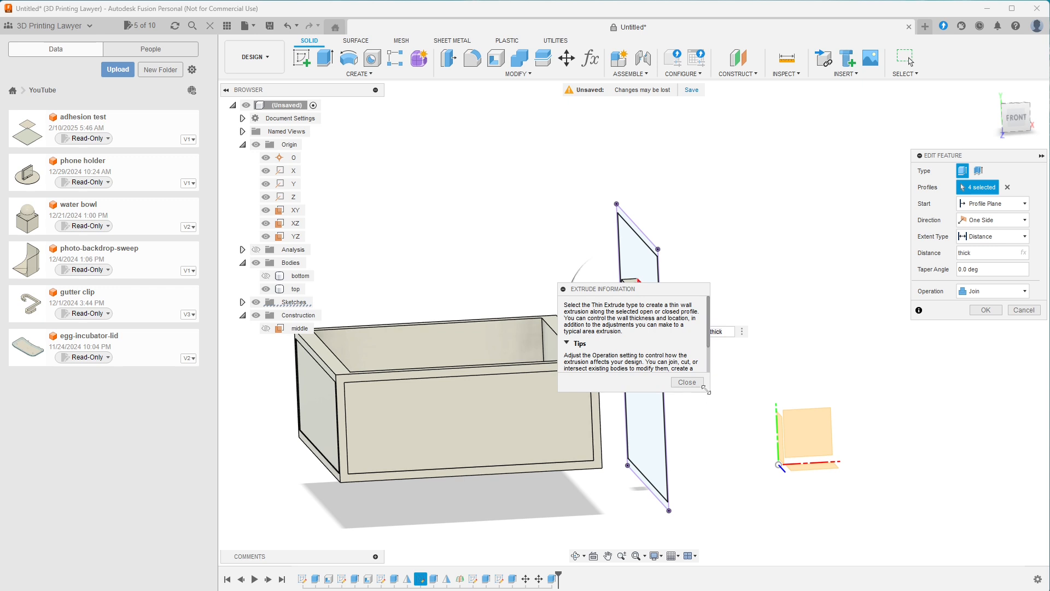
left_click(691, 383)
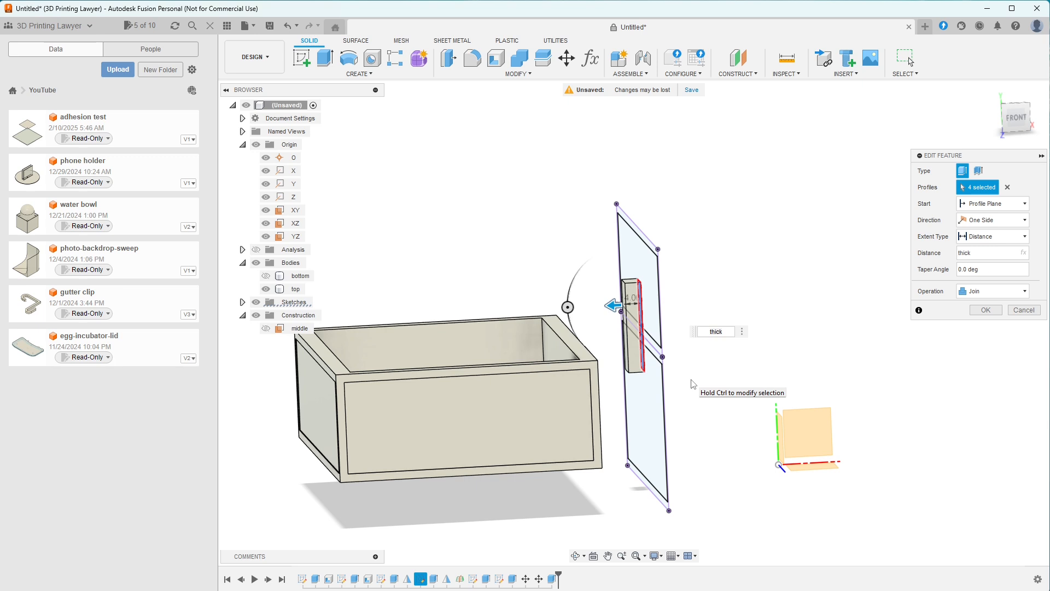
left_click(1024, 310)
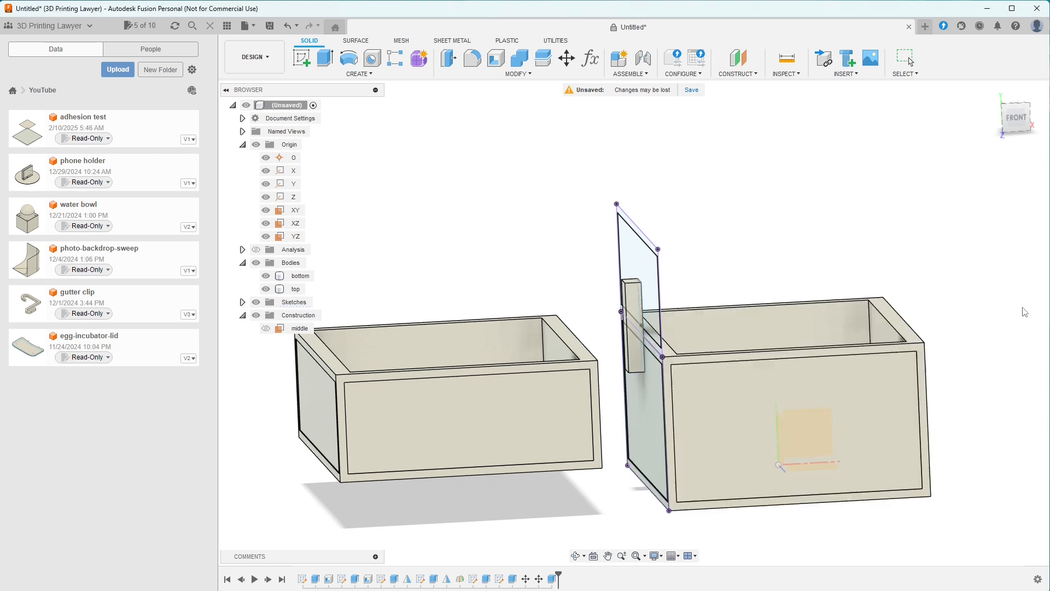
Step: Reorder the latch tab's extrusion in the design history so it comes before the two move features
left_click(553, 580)
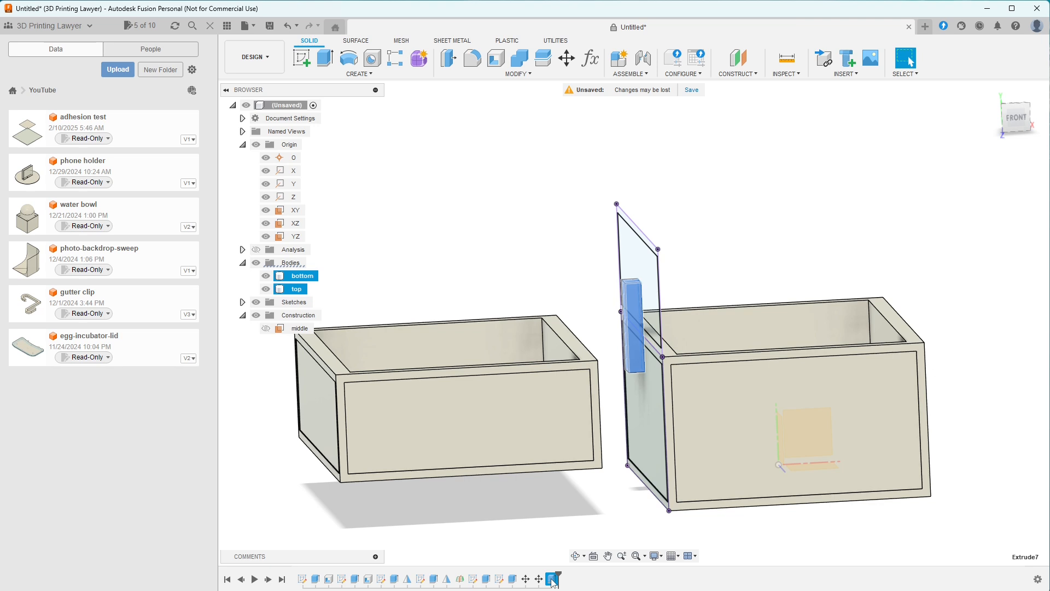
left_click_drag(553, 580, 524, 580)
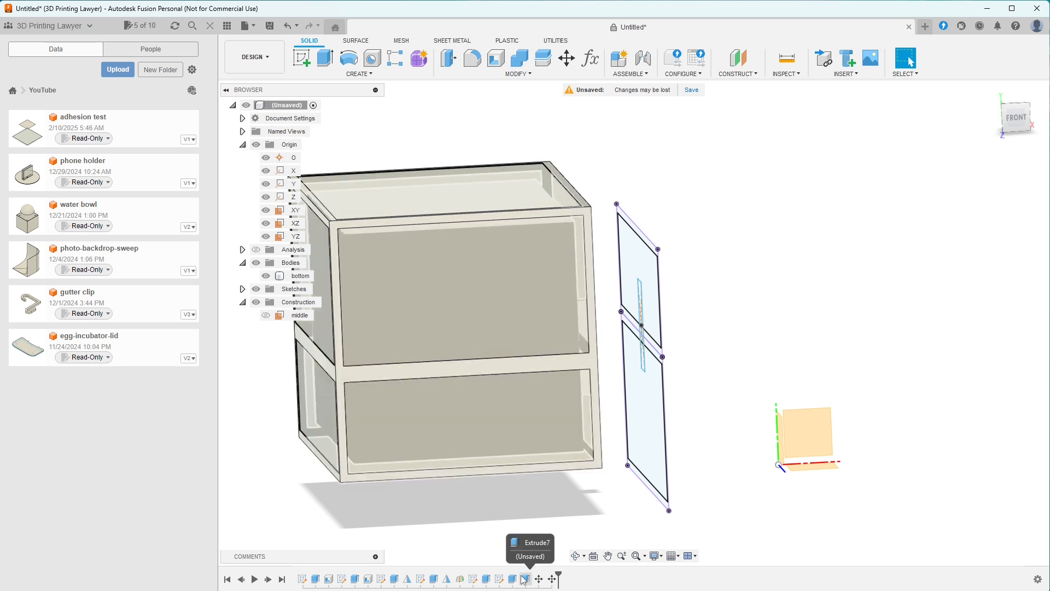
mouse_move(718, 502)
middle_mouse_down("shift")
mouse_move(695, 497)
mouse_move(704, 492)
mouse_move(703, 504)
middle_mouse_up("shift")
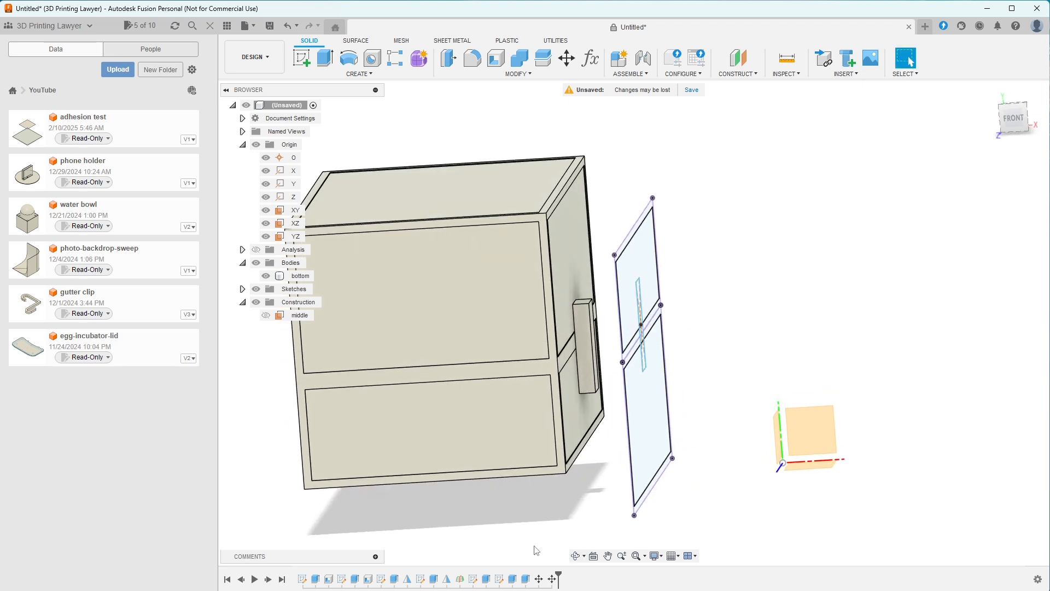
Step: Edit the tab's extrusion with the bottom body hidden so it joins only the top body, and show the bottom body again
double_click(526, 579)
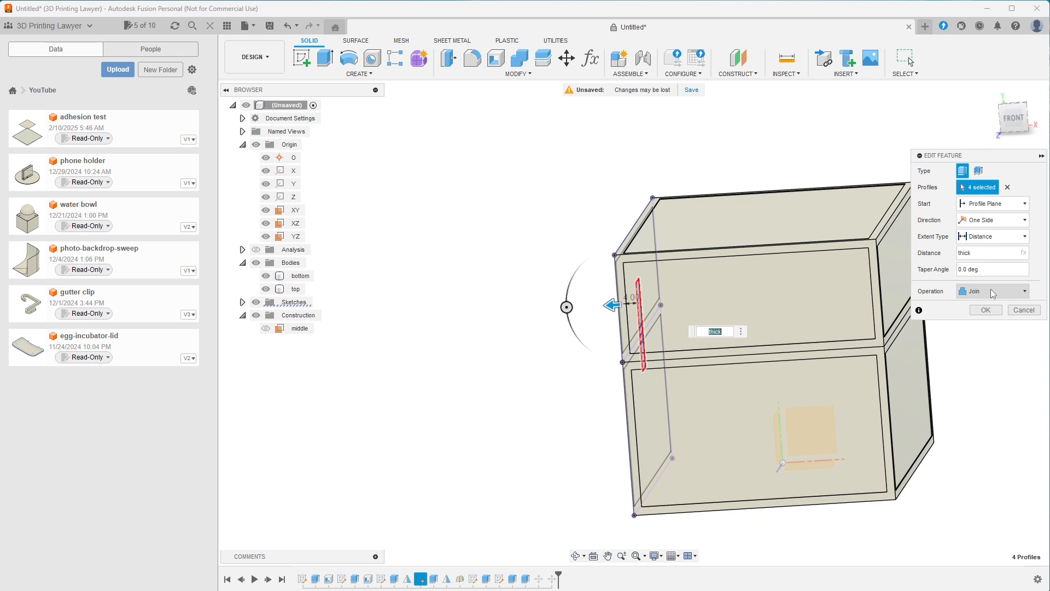
left_click(267, 276)
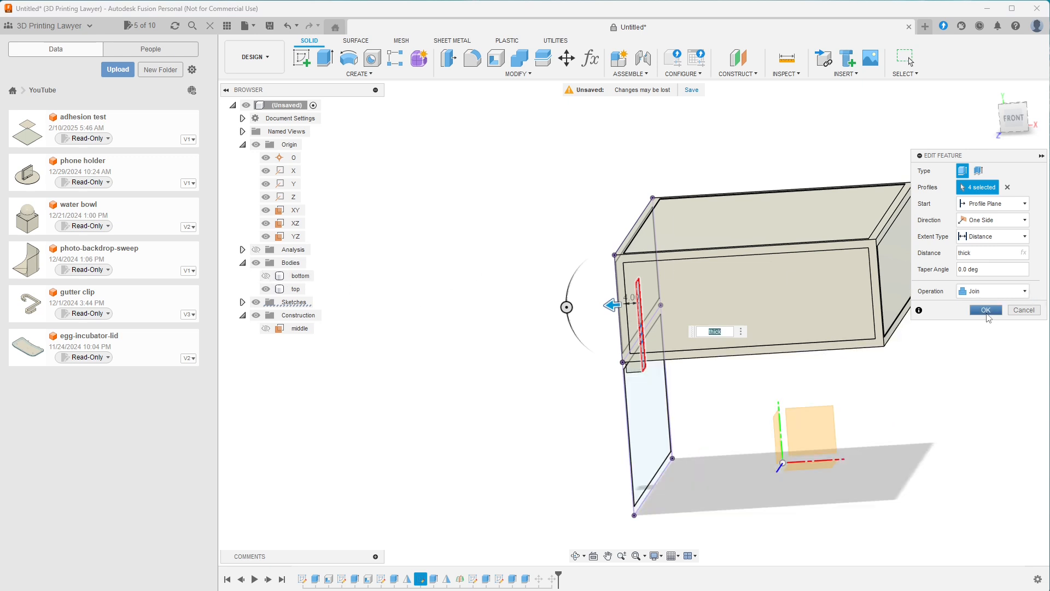
left_click(986, 311)
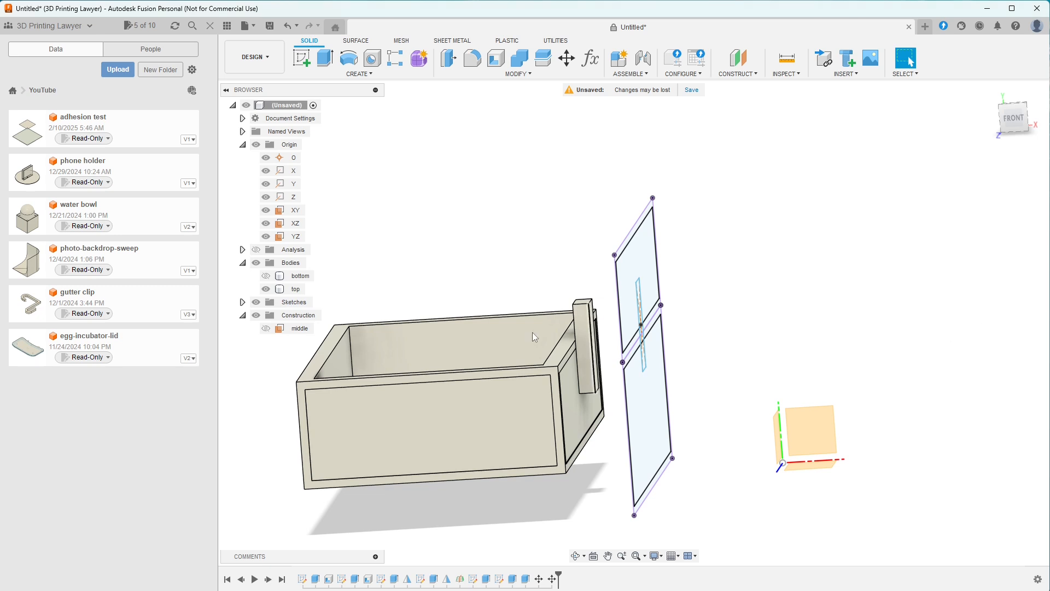
left_click(268, 278)
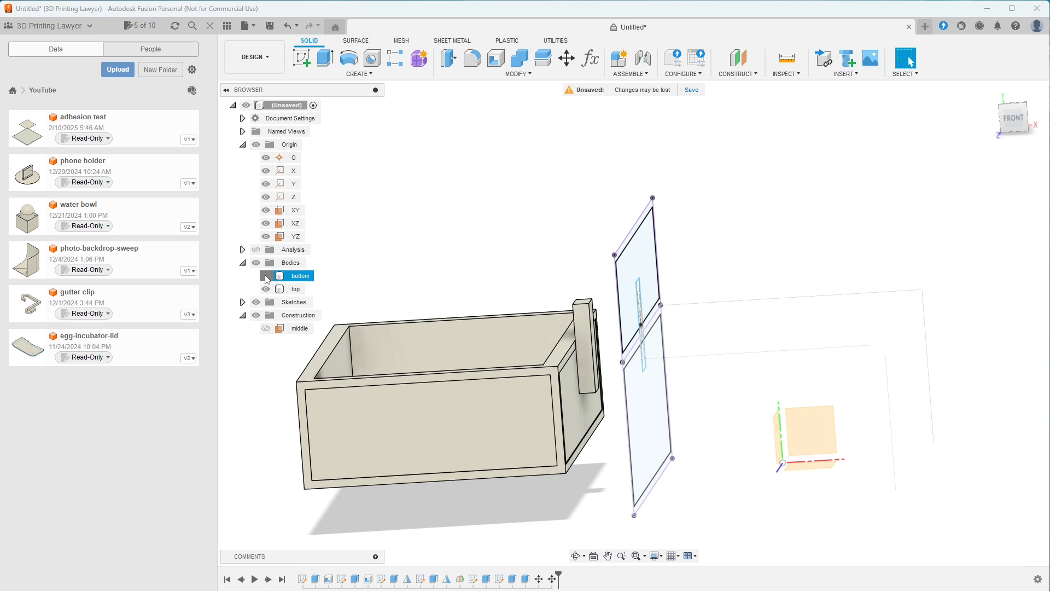
left_click(267, 277)
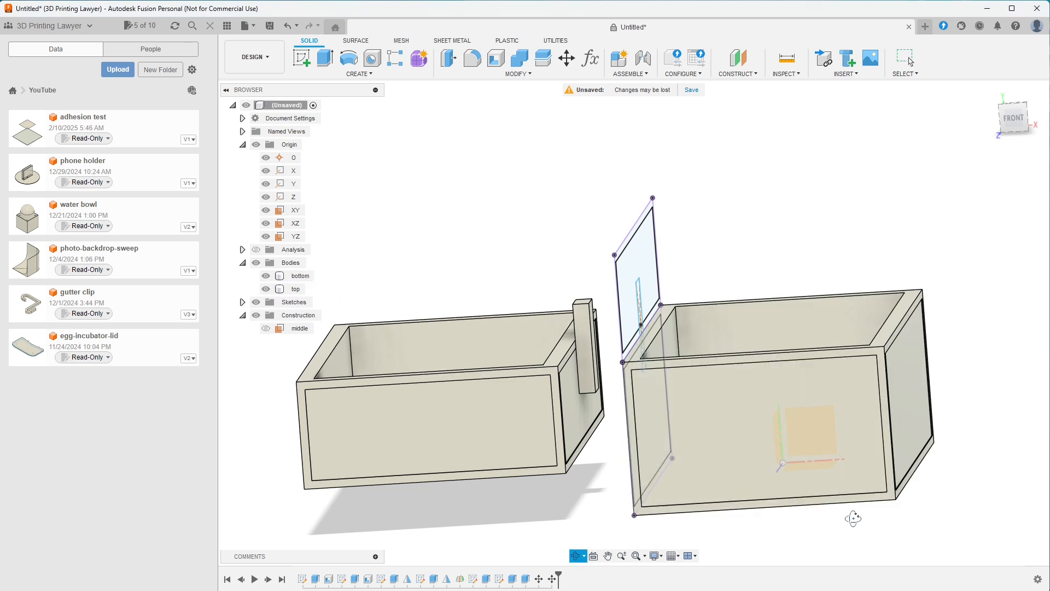
Step: Start an equal-distance chamfer of 4 mm on the latch tab's lower outer edge
mouse_move(853, 506)
middle_mouse_down("shift")
mouse_move(861, 502)
mouse_move(843, 506)
middle_mouse_up("shift")
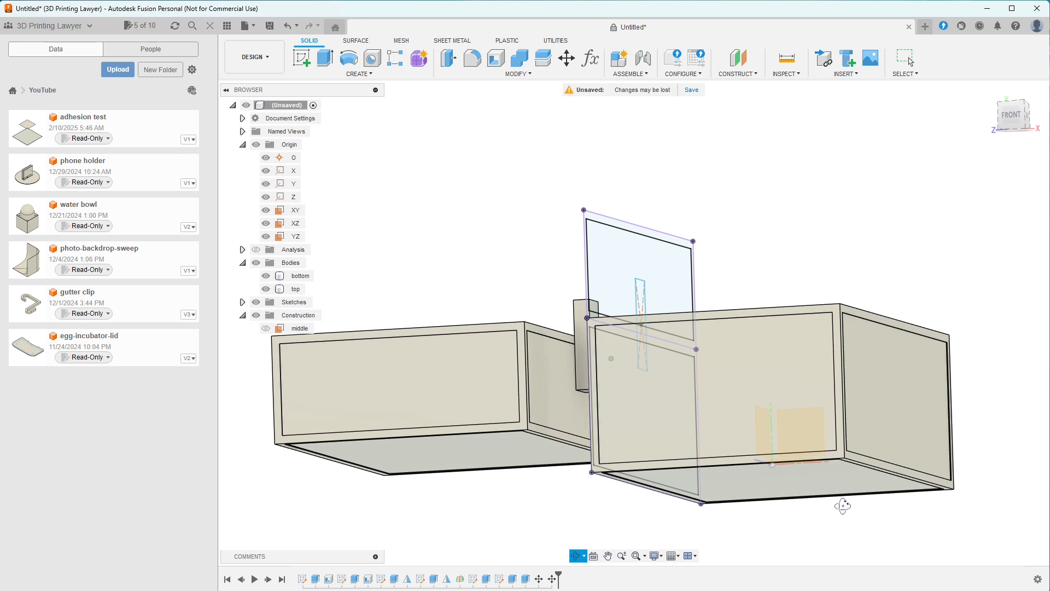
middle_click_drag(843, 507, 857, 536, "shift")
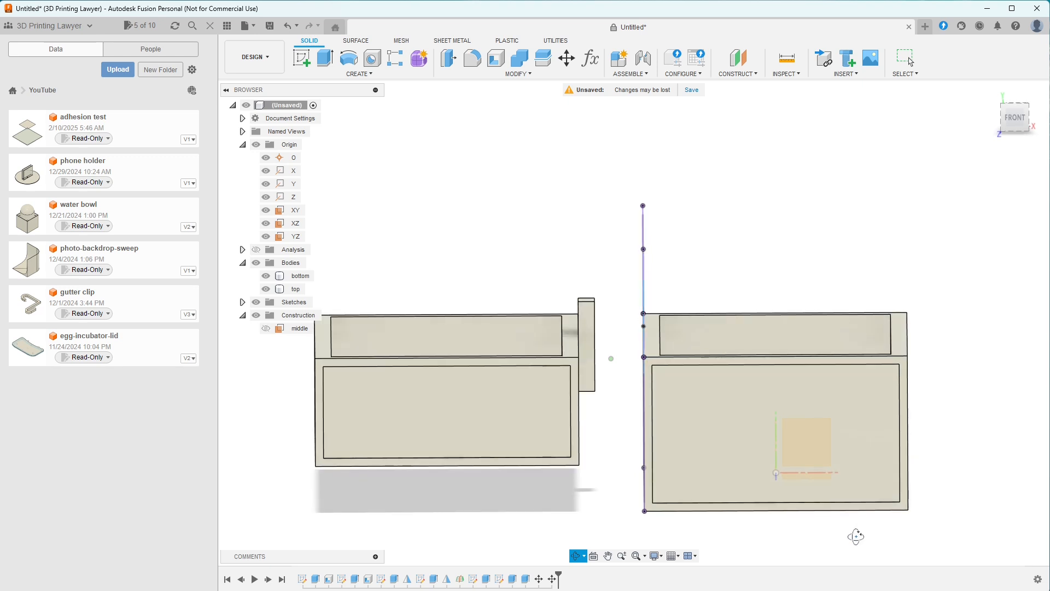
middle_click_drag(856, 536, 853, 537, "shift")
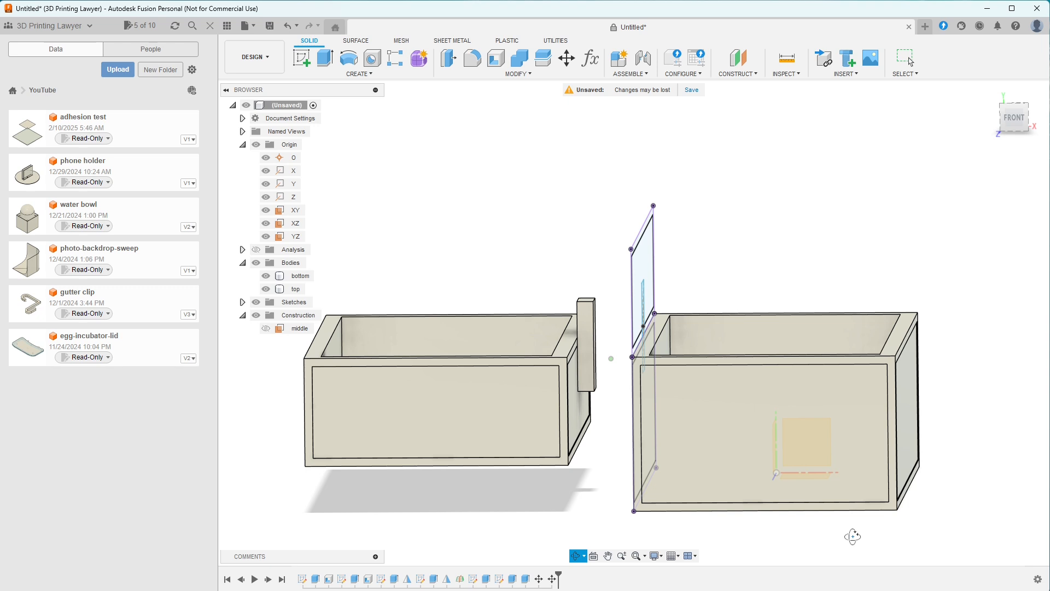
left_click(911, 61)
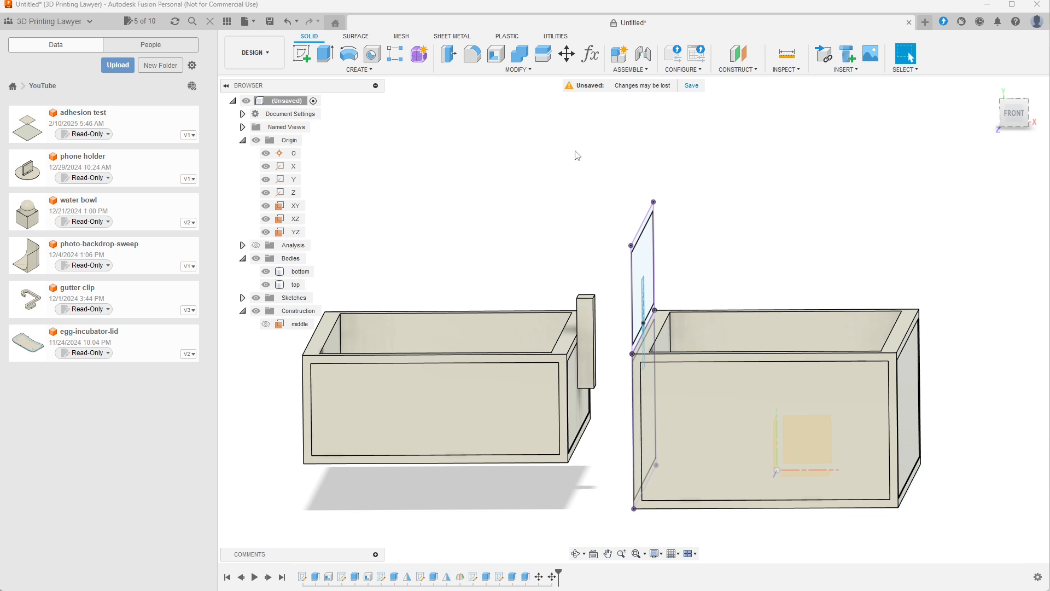
left_click(516, 69)
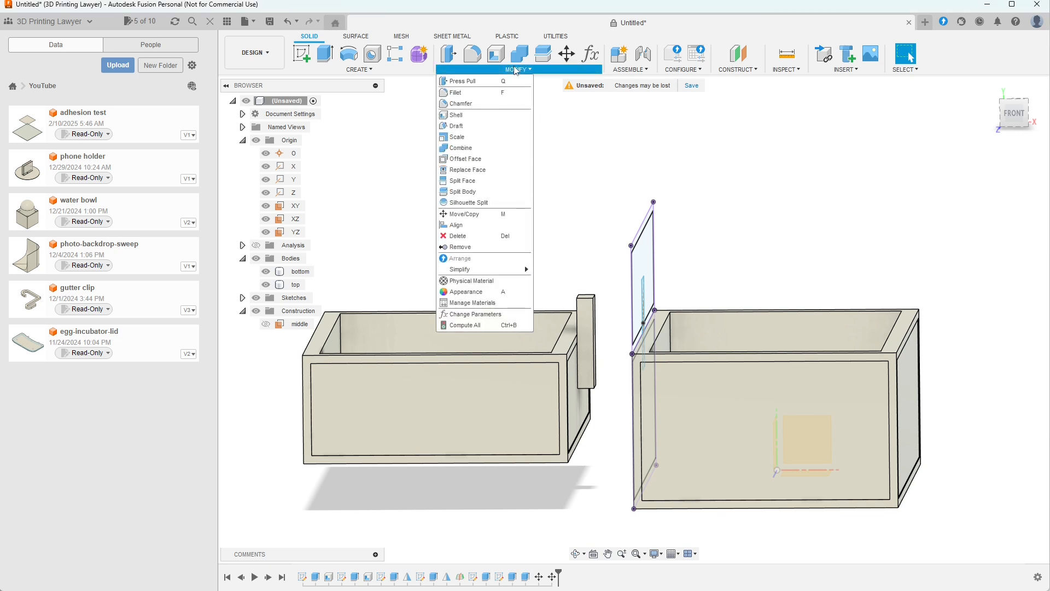
left_click(489, 104)
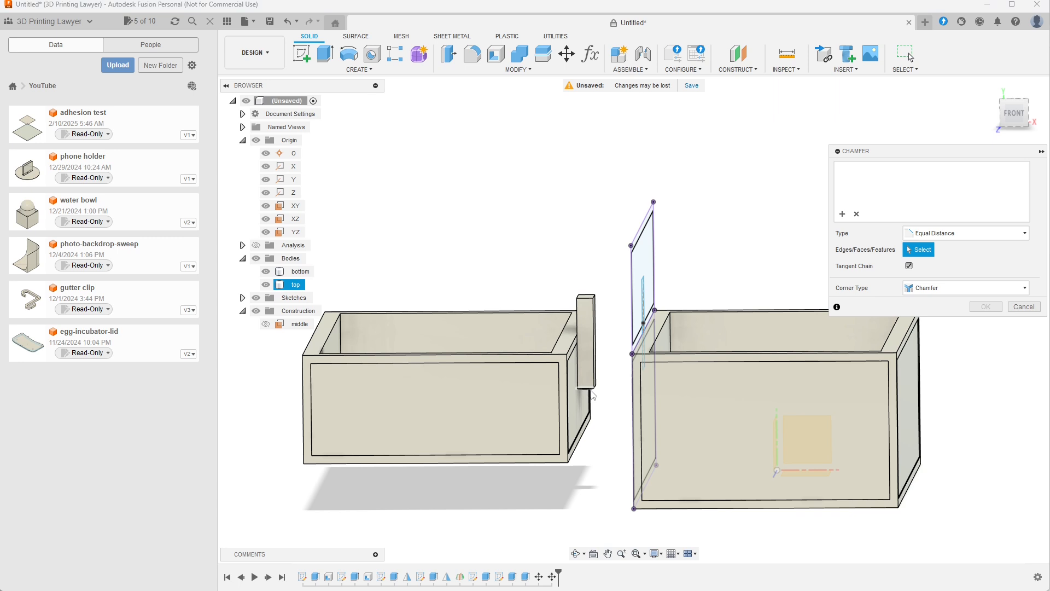
scroll(615, 390, "up", 5)
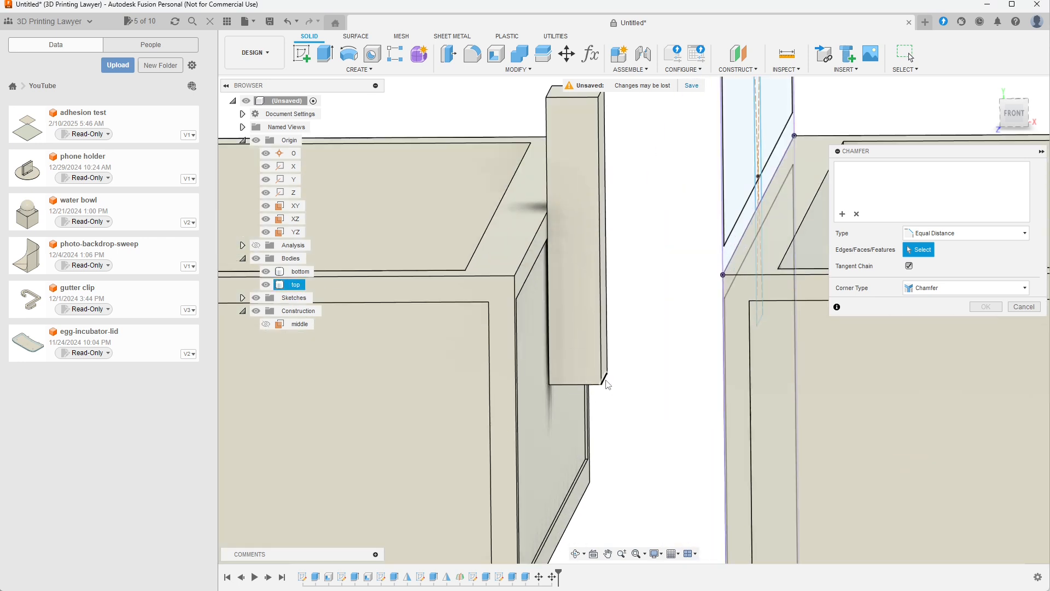
left_click(605, 382)
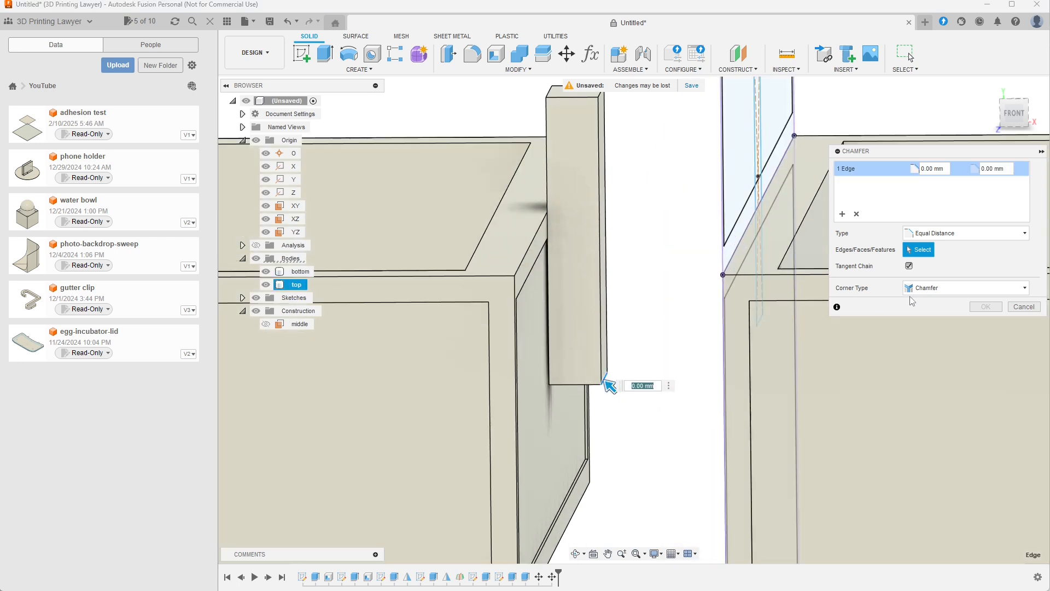
left_click(929, 169)
type("4")
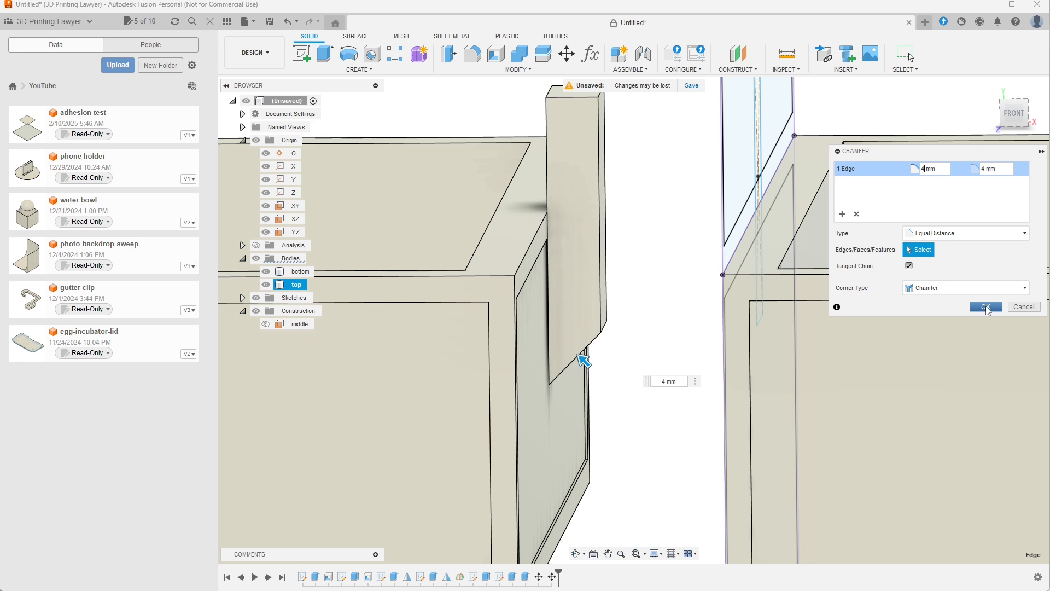
Step: Set the chamfer distance to the thick parameter and apply the chamfer
left_click_drag(943, 168, 907, 168)
type("th")
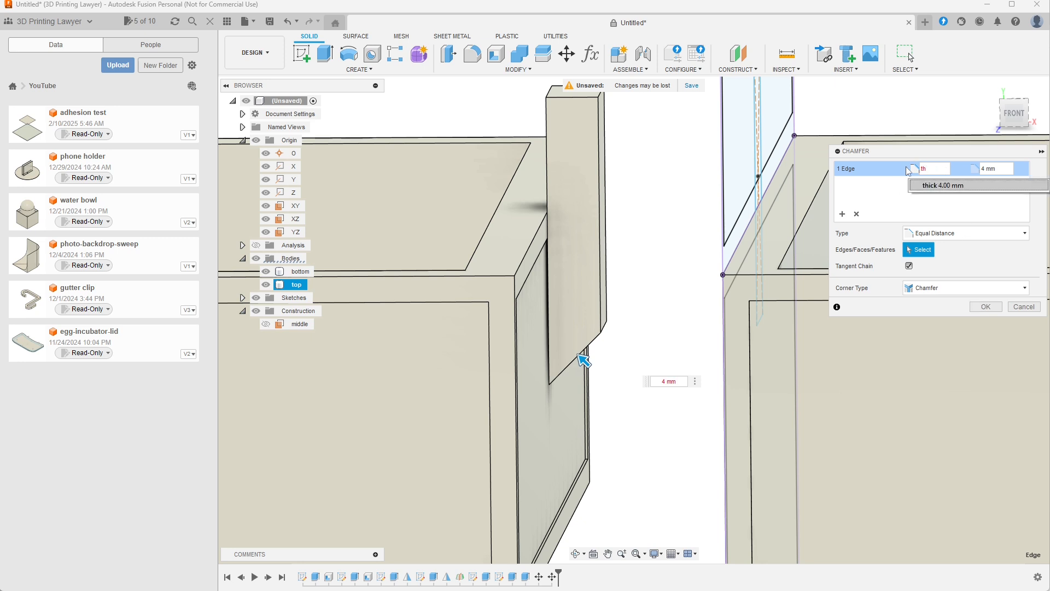
left_click(931, 186)
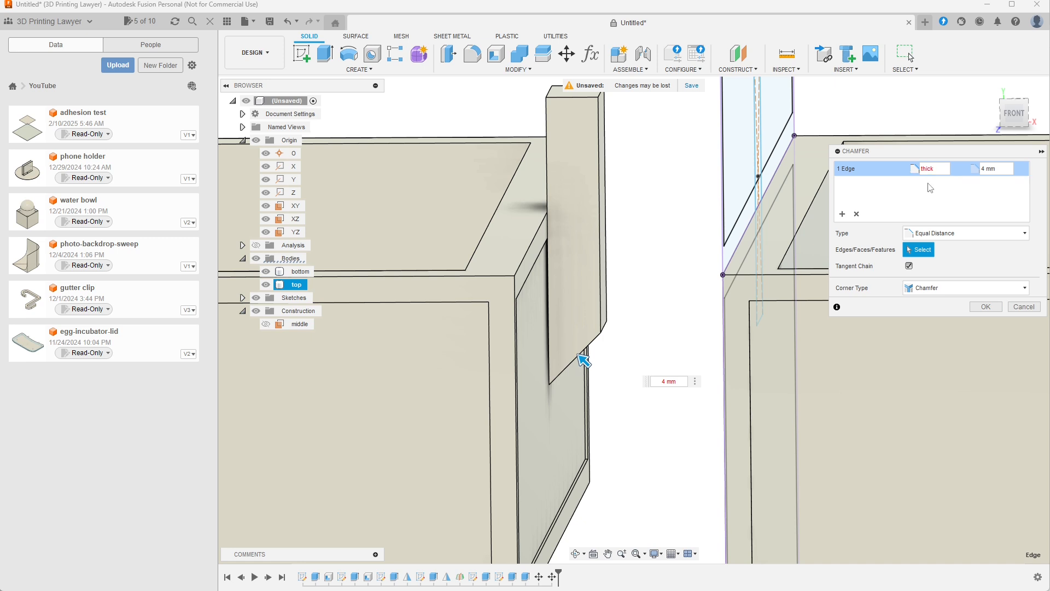
left_click(985, 307)
Step: Chamfer the latch tab's upper outer edge with an equal distance set to the thick parameter
scroll(606, 417, "down", 3)
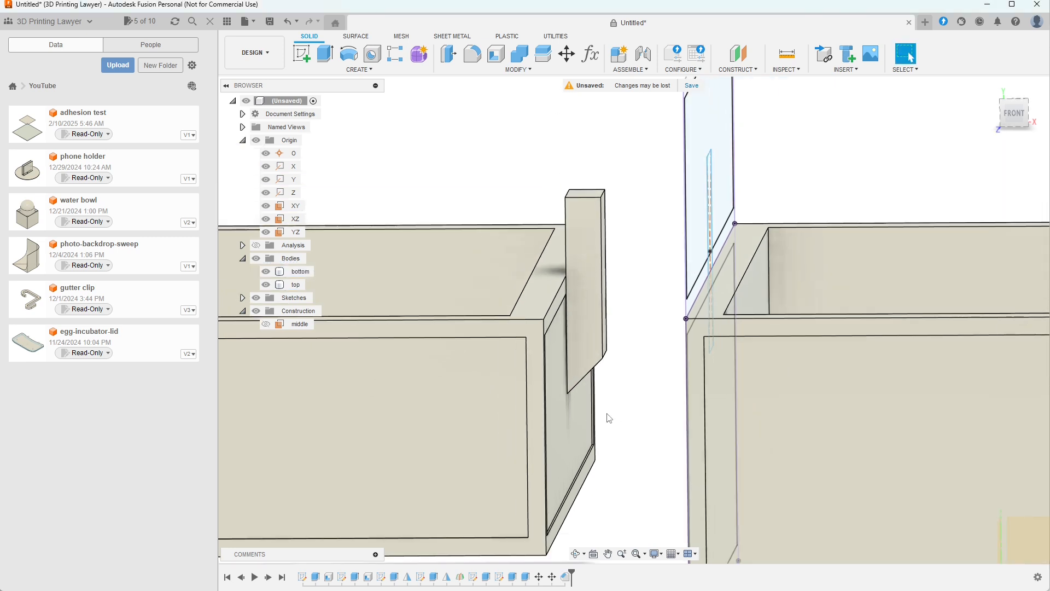
middle_click_drag(614, 436, 604, 383, "shift")
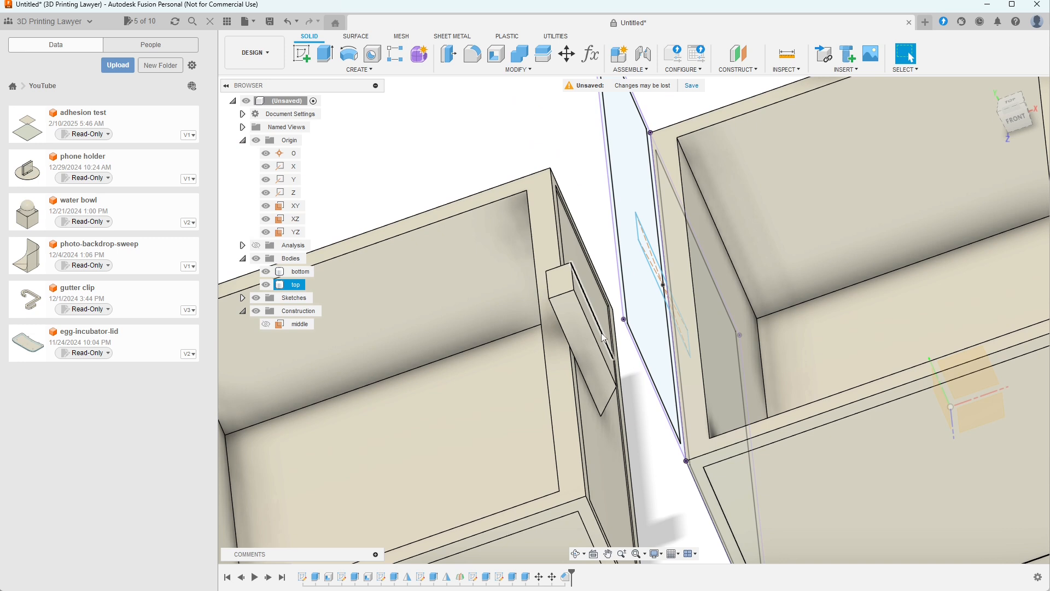
left_click(573, 286)
left_click(528, 70)
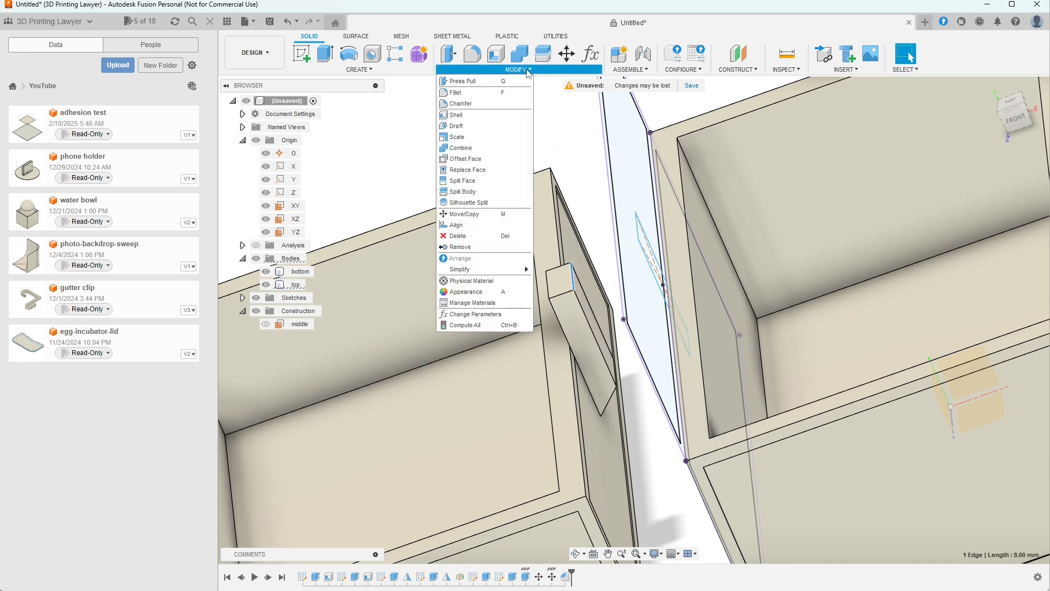
left_click(462, 104)
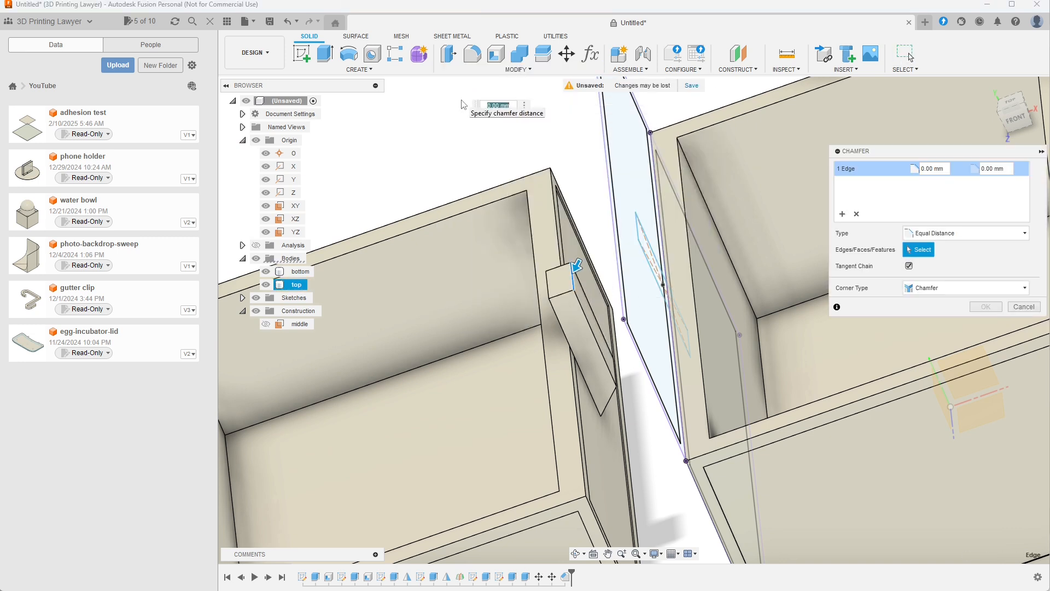
left_click(922, 168)
type("thi")
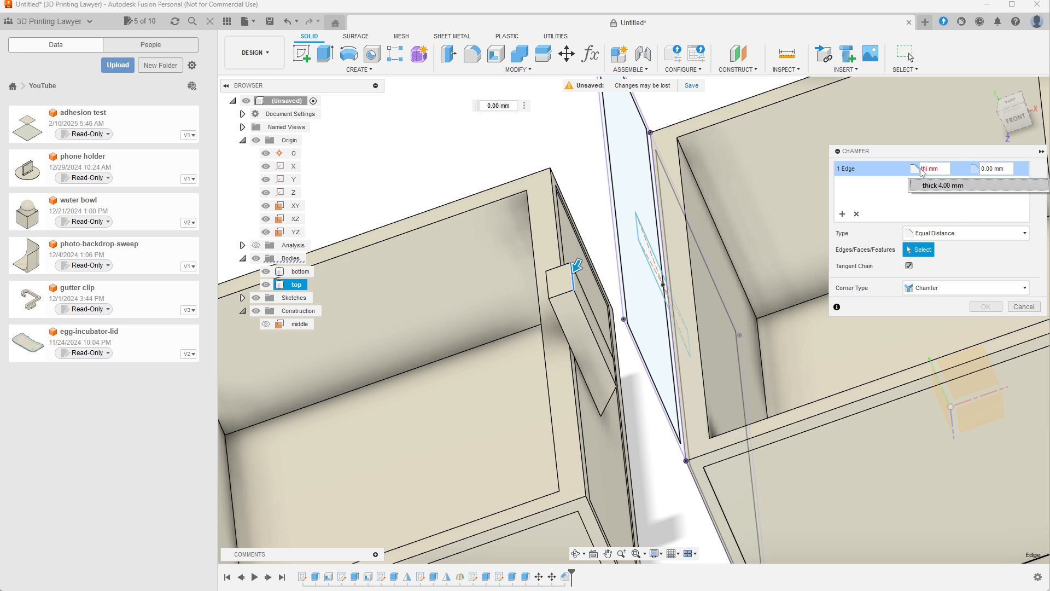
key("Return")
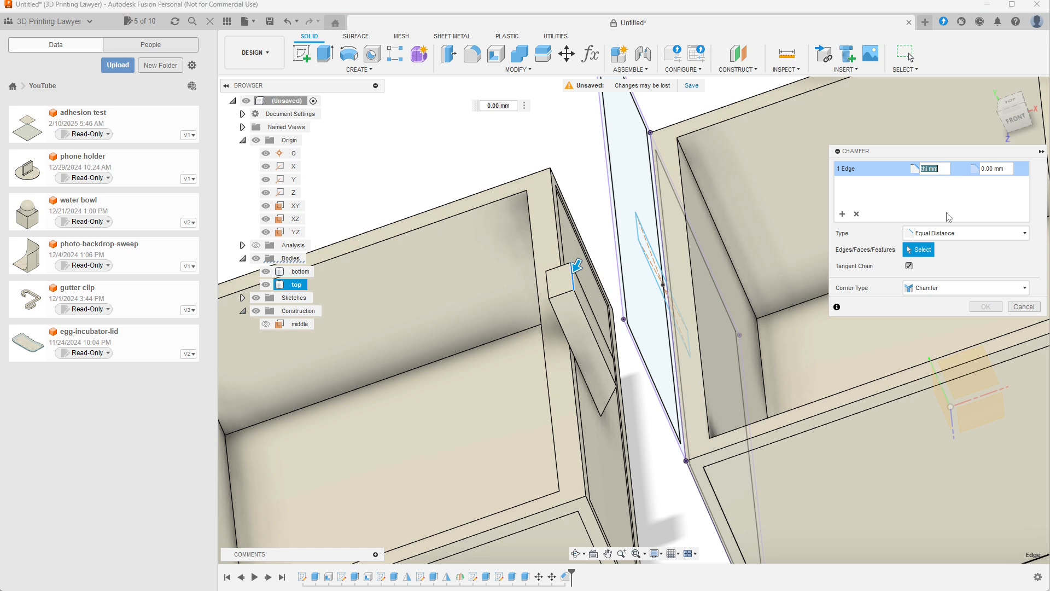
left_click(946, 170)
type("ck")
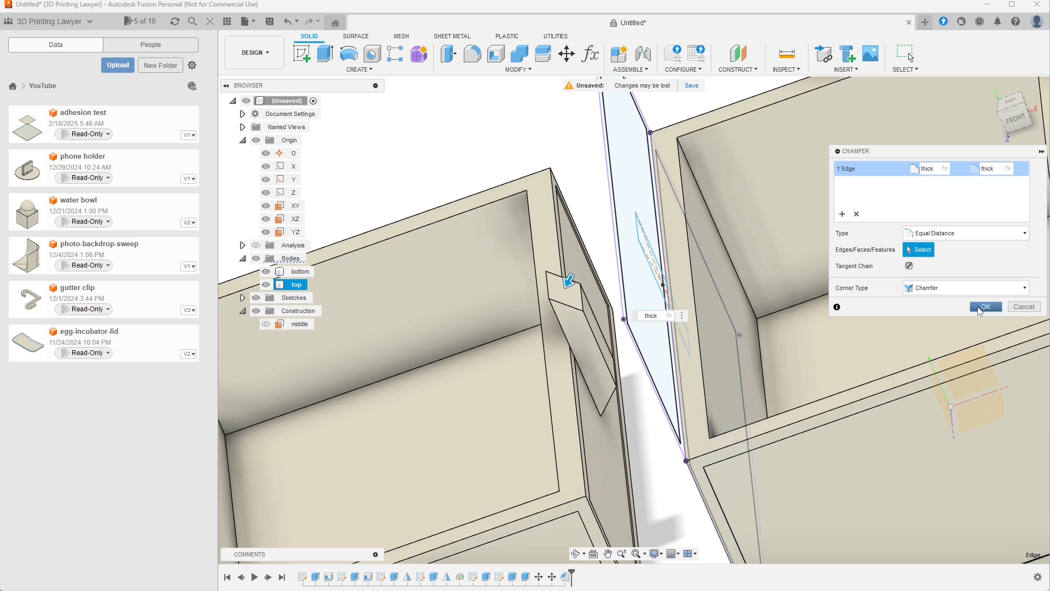
left_click(985, 305)
Step: Start a sketch on the rim face around the opening of the bottom body
scroll(599, 459, "down", 10)
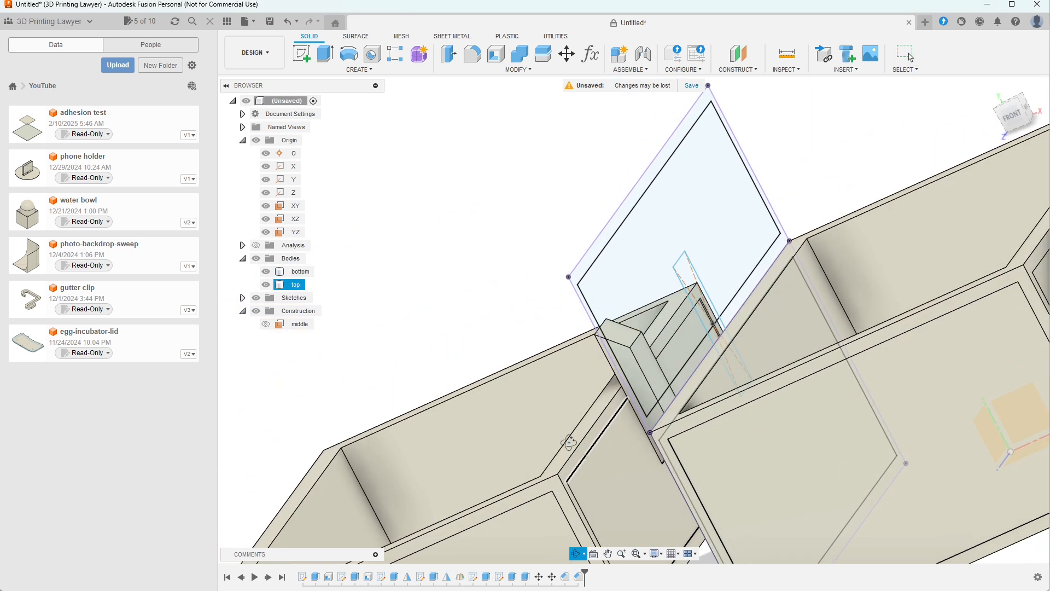
mouse_move(618, 466)
middle_mouse_down("shift")
mouse_move(593, 458)
mouse_move(626, 488)
mouse_move(614, 464)
mouse_move(621, 481)
middle_mouse_up("shift")
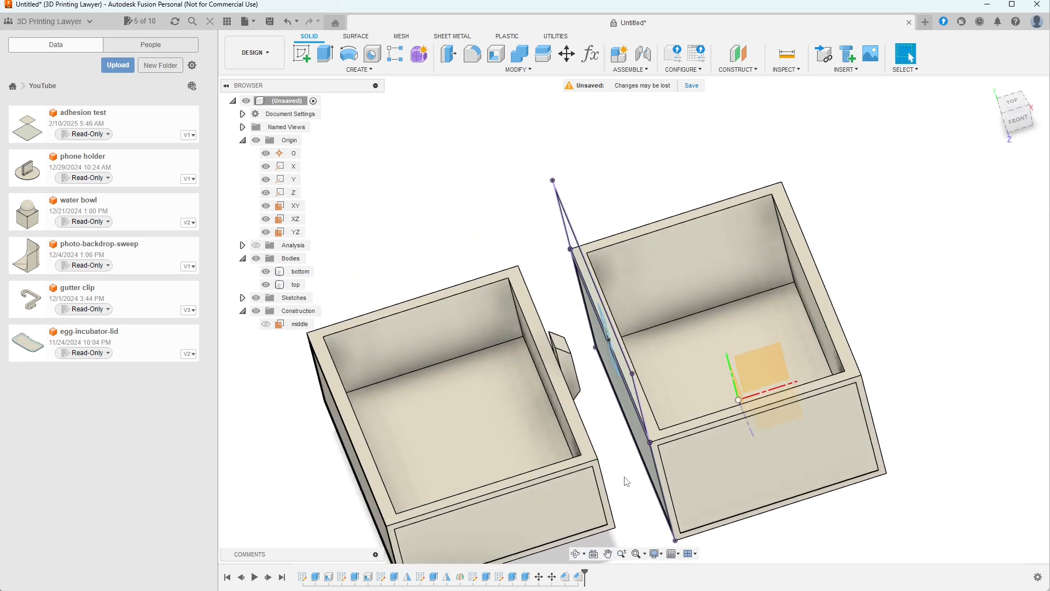
left_click(1015, 120)
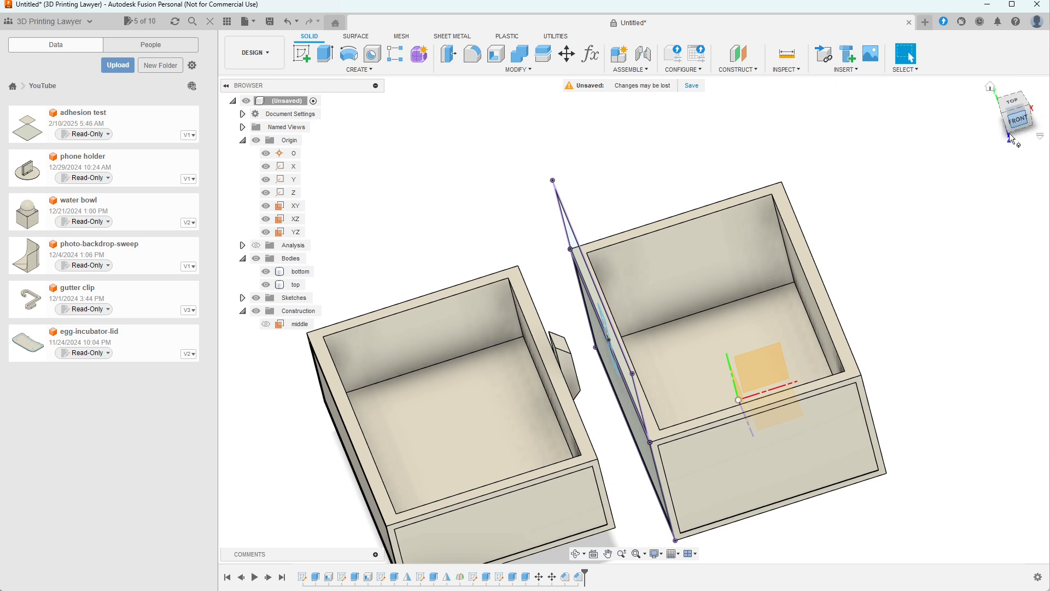
middle_click_drag(631, 338, 633, 379, "shift")
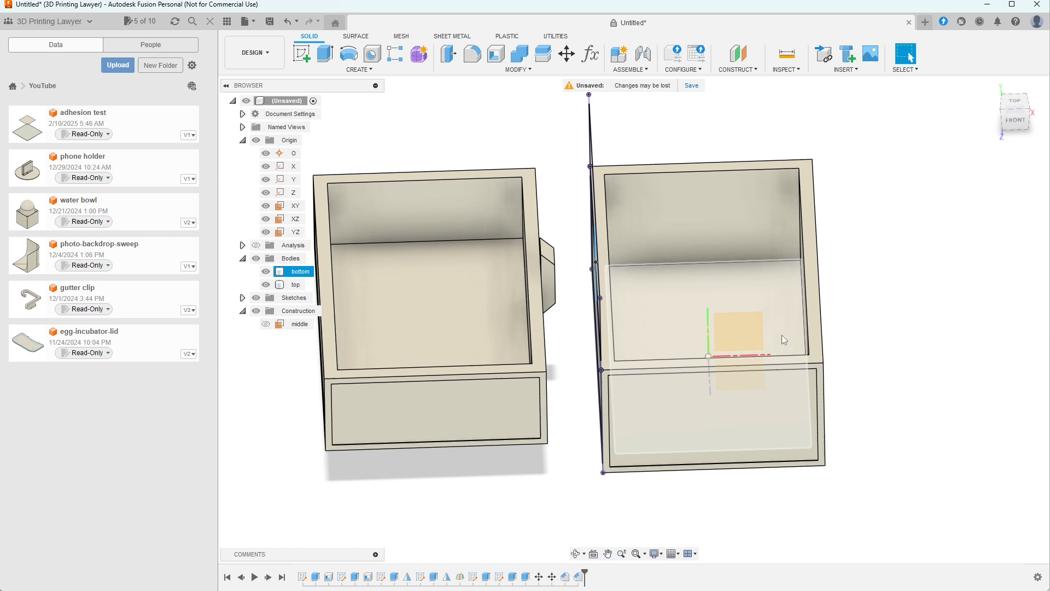
scroll(935, 340, "down", 1)
scroll(936, 339, "up", 3)
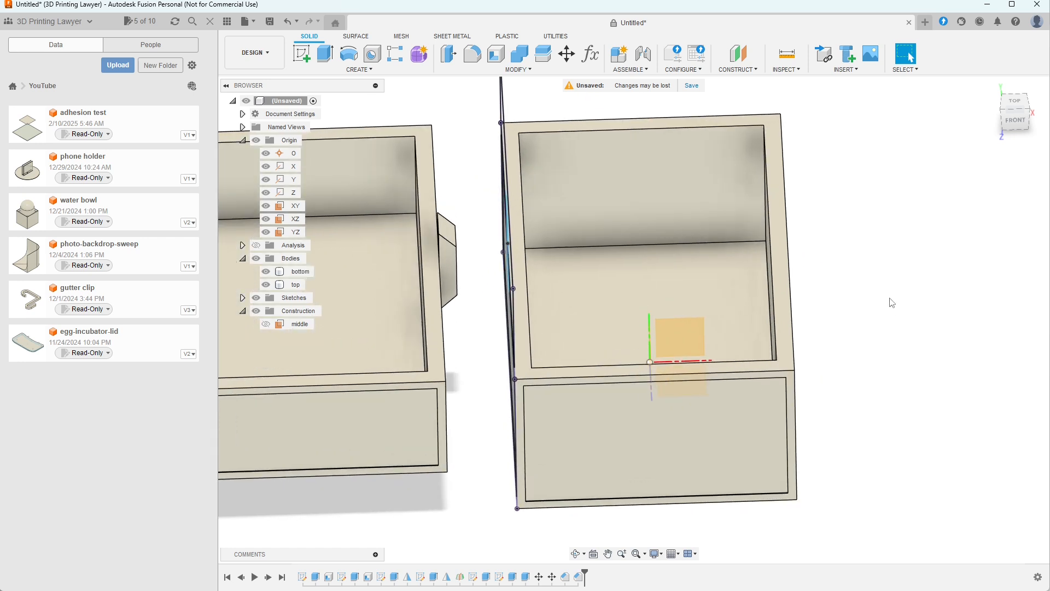
key("s")
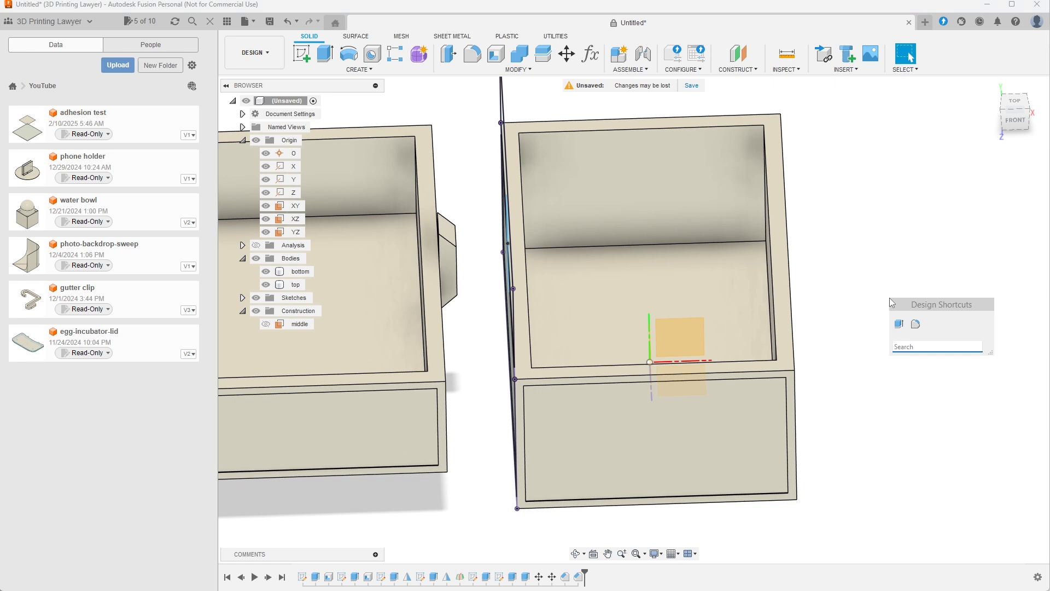
left_click(358, 72)
left_click(344, 91)
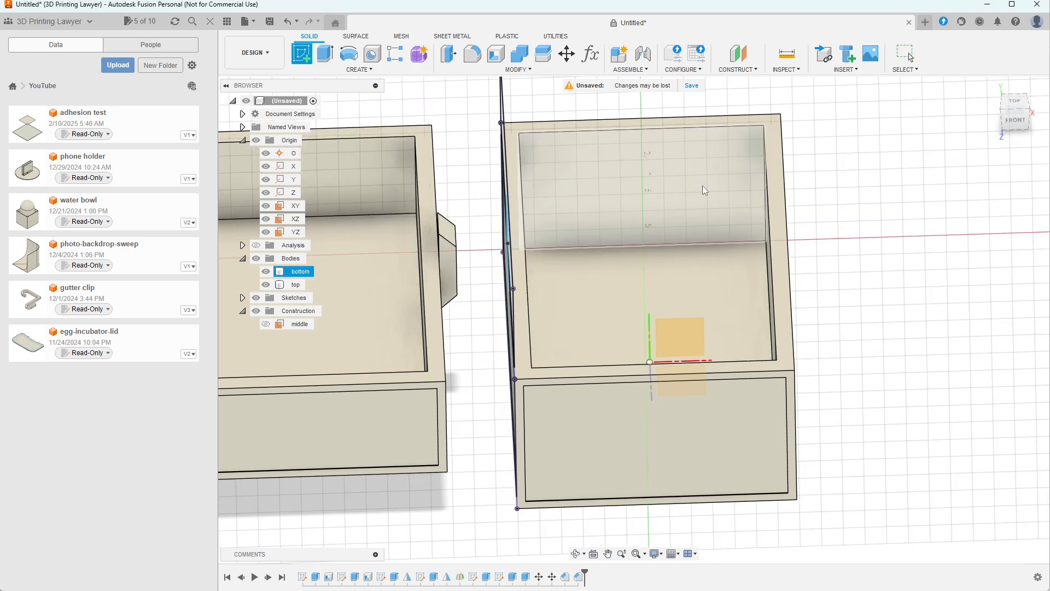
left_click(778, 231)
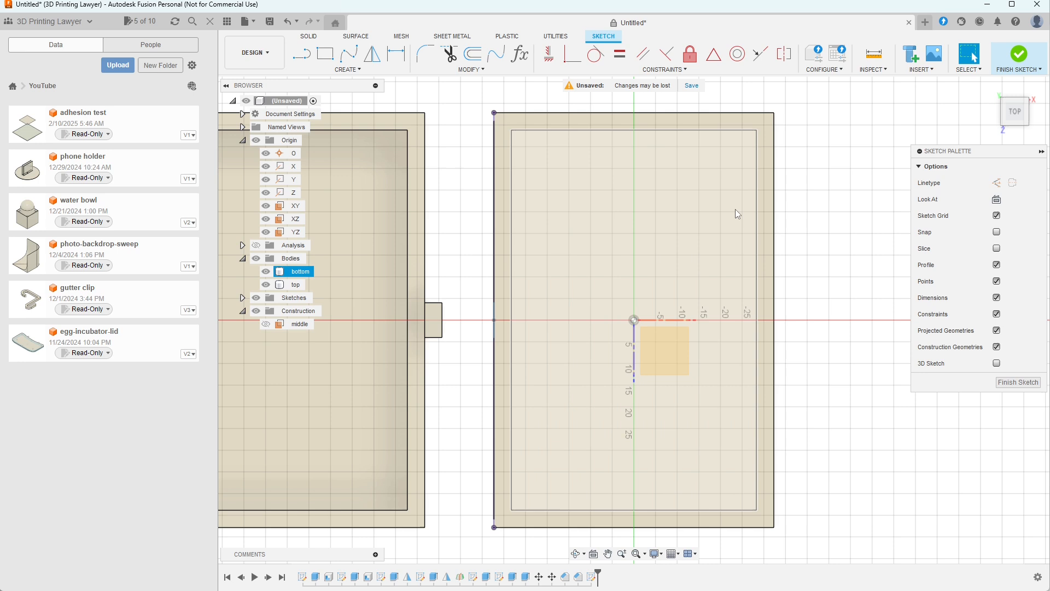
Step: Project the bottom body's inner floor face and rim face into the sketch
key("p")
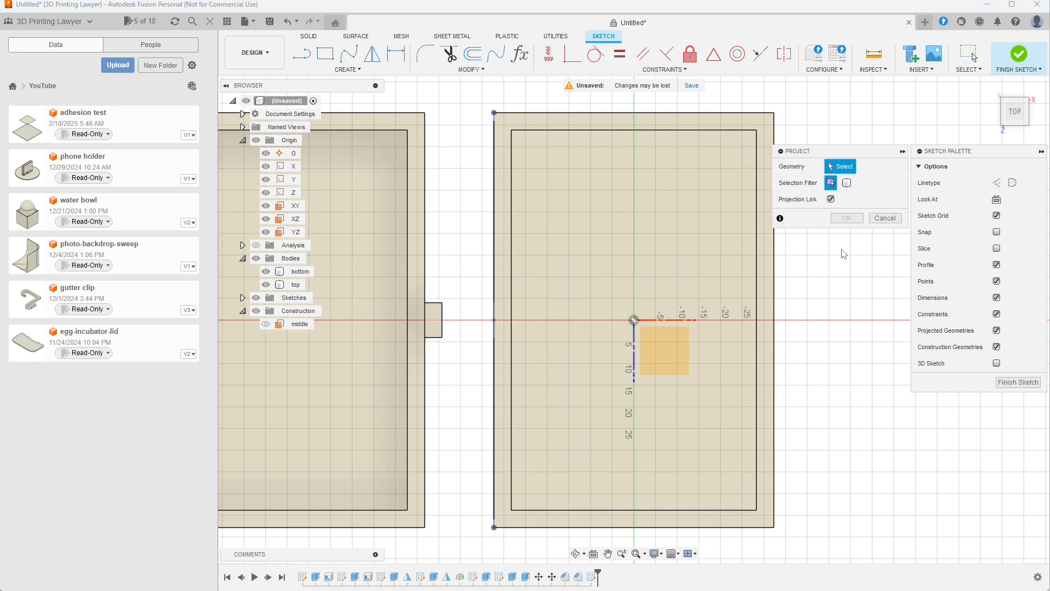
left_click(703, 199)
left_click(619, 123)
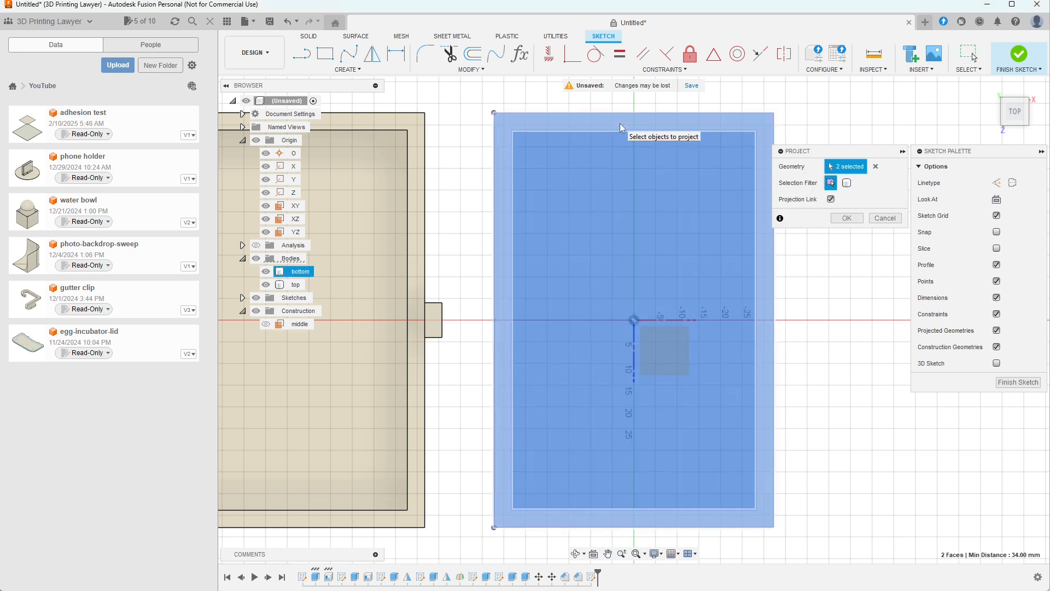
left_click(847, 218)
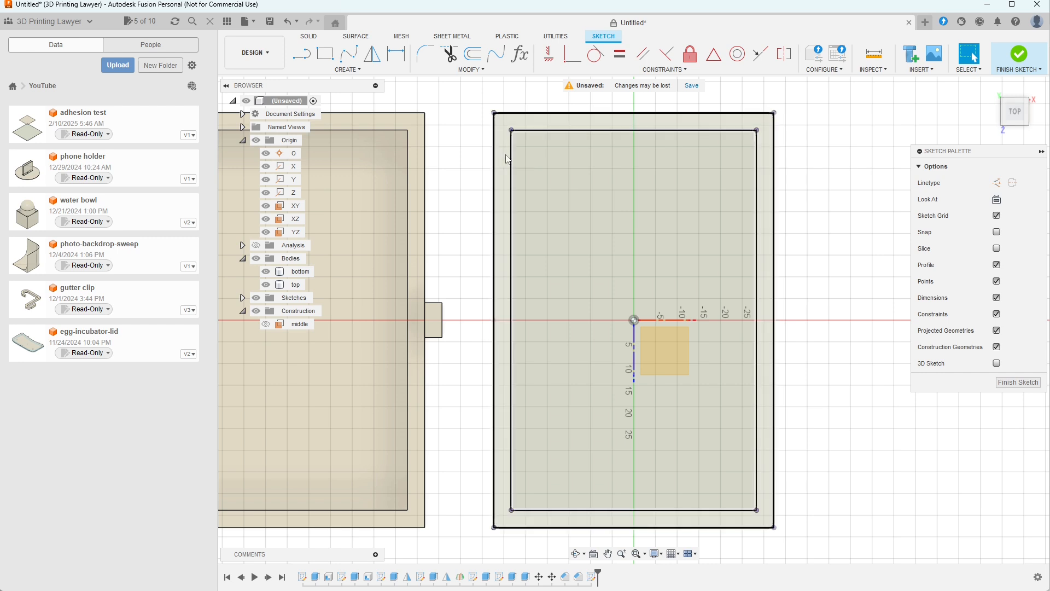
Step: Offset the projected inner rectangle outward by thick/2 so it runs along the middle of the rim
left_click(507, 160)
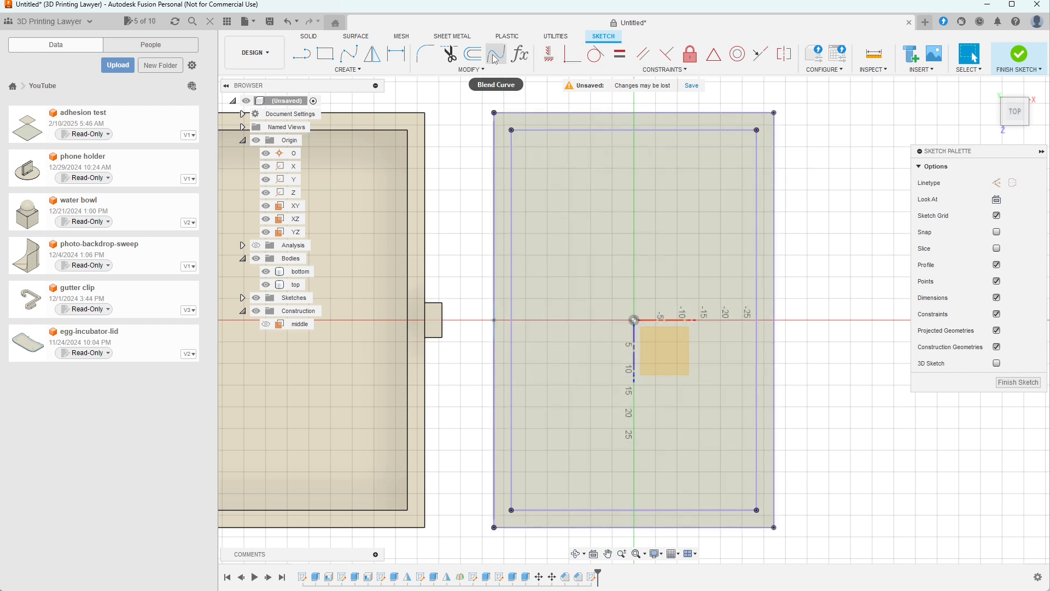
left_click(474, 54)
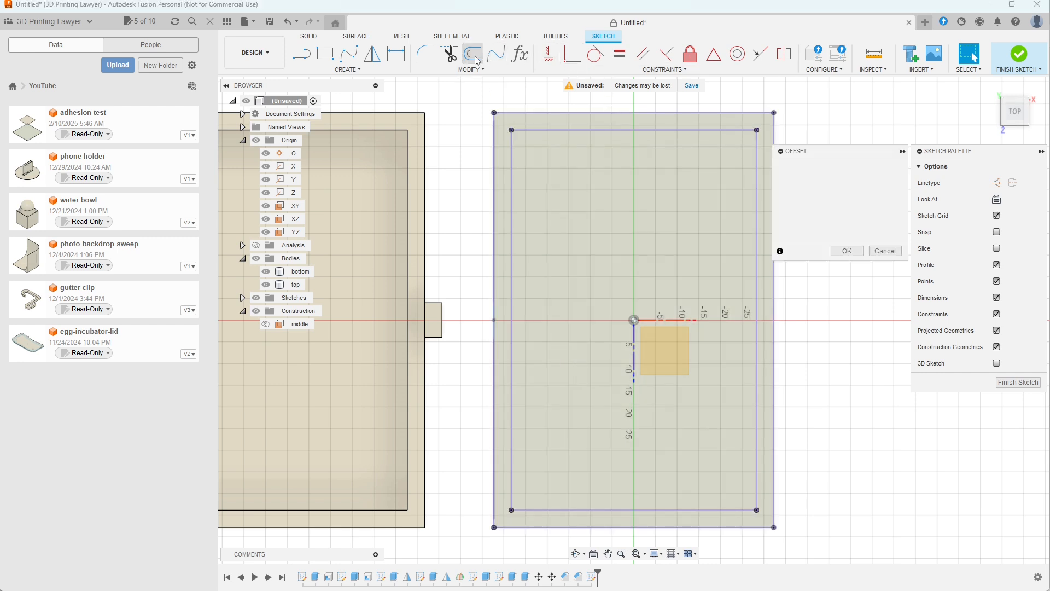
left_click(590, 130)
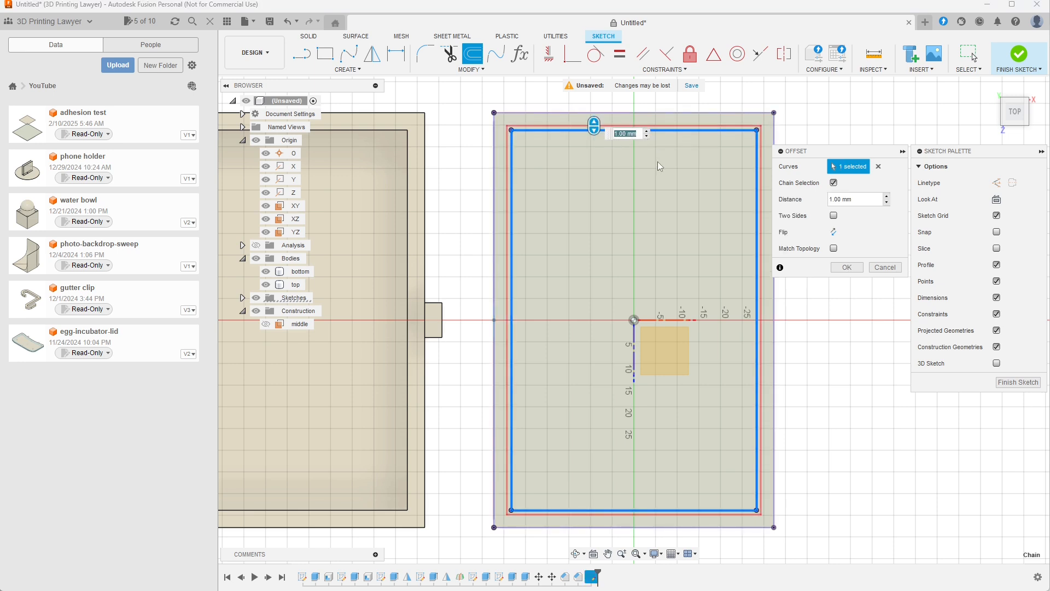
left_click(839, 200)
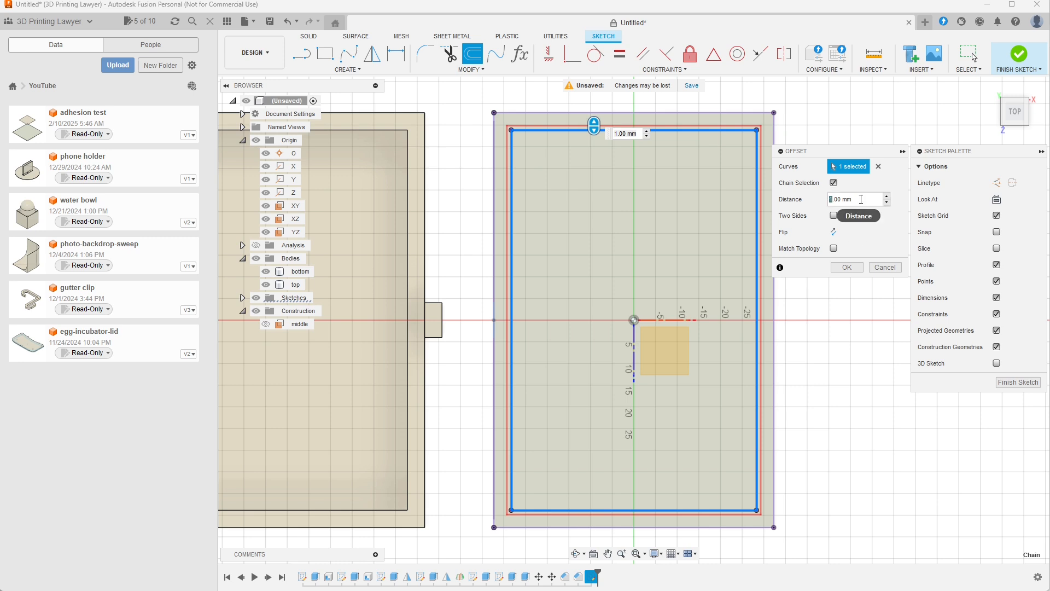
left_click_drag(860, 199, 821, 195)
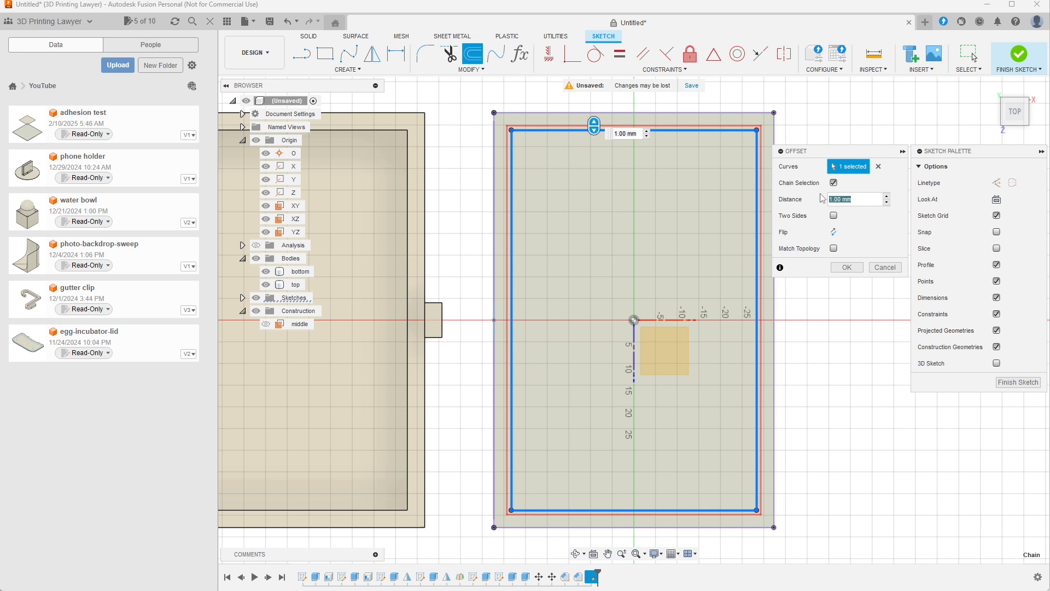
type("thick/2")
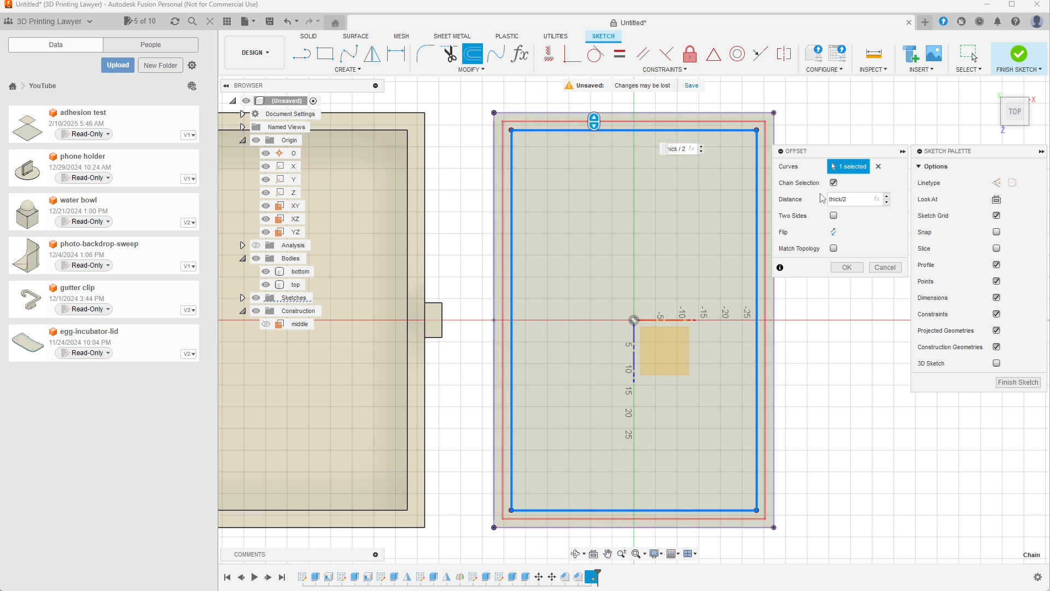
left_click(847, 267)
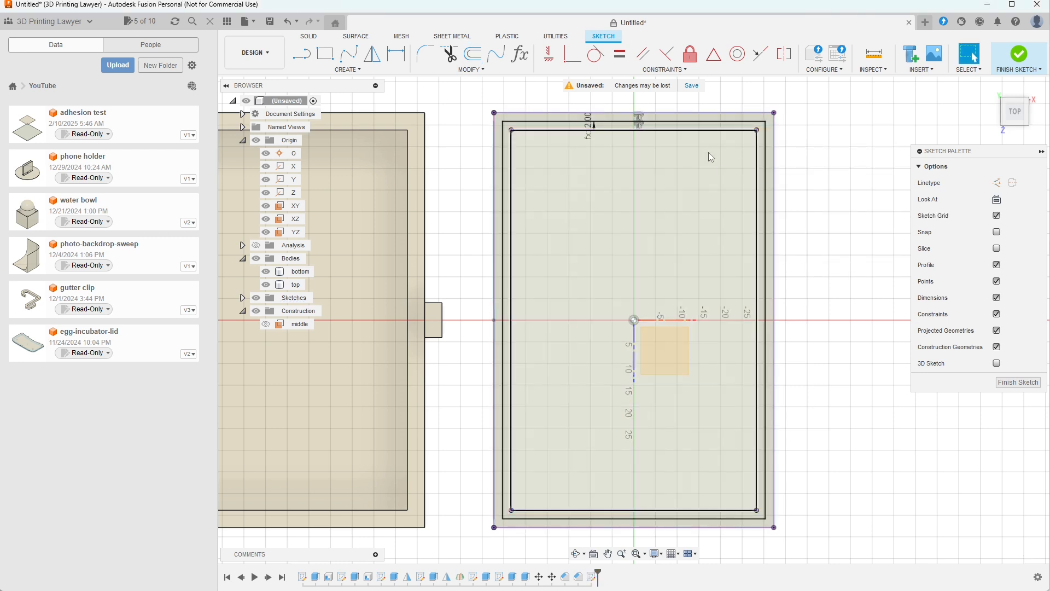
Step: Start extruding the ring between the inner rectangle and its offset upward by 2 mm, joined to the bottom body
left_click(713, 125)
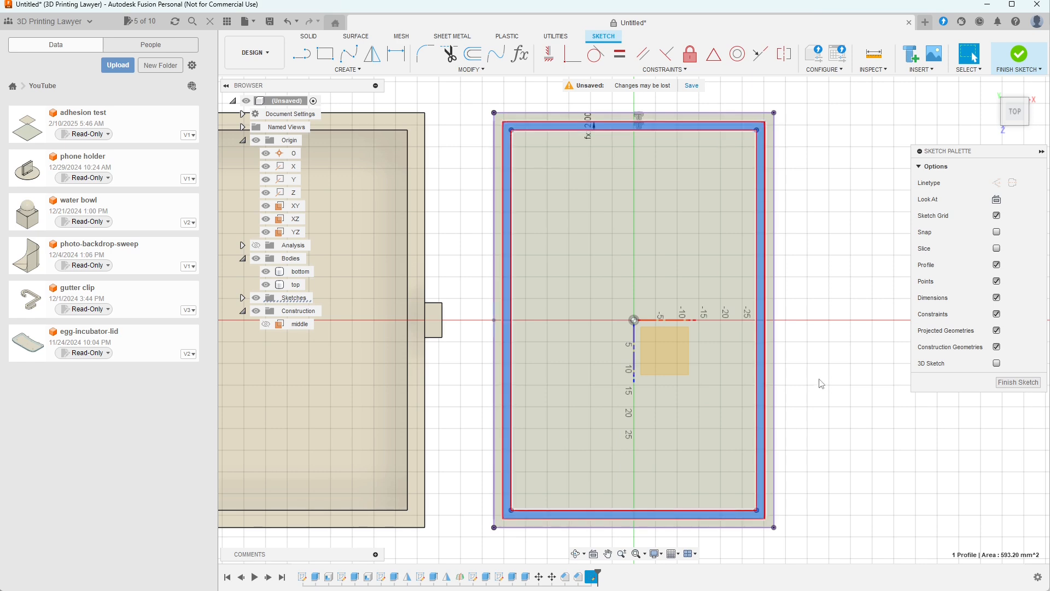
middle_click_drag(827, 415, 827, 359, "shift")
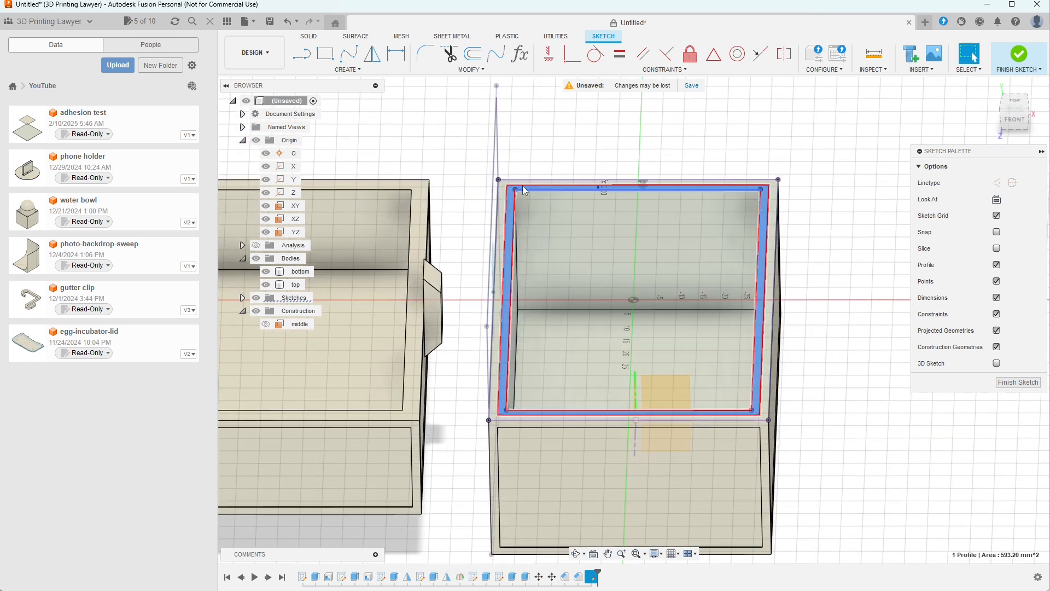
left_click(308, 37)
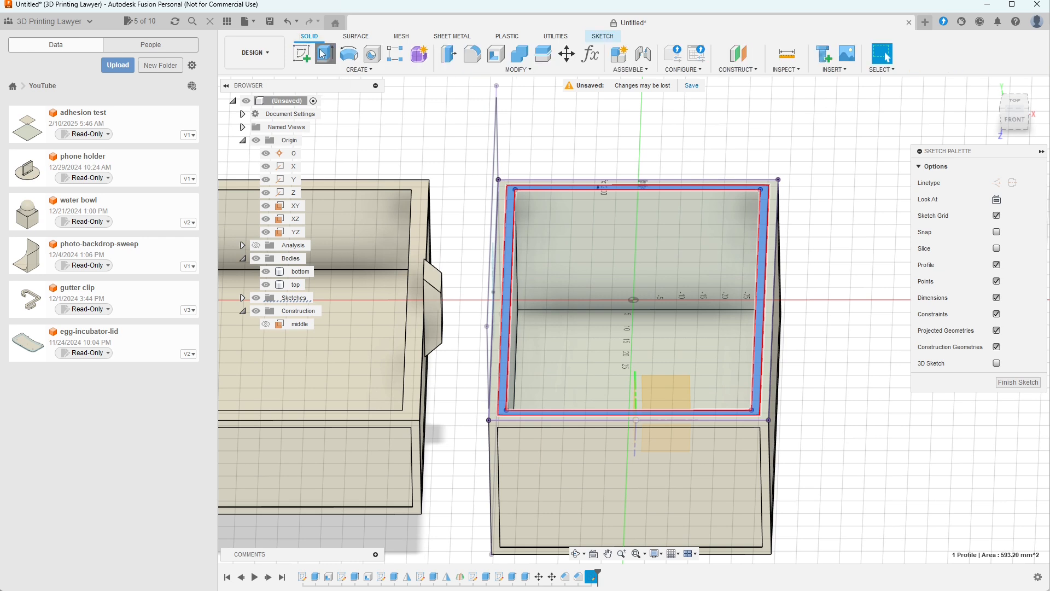
left_click(325, 53)
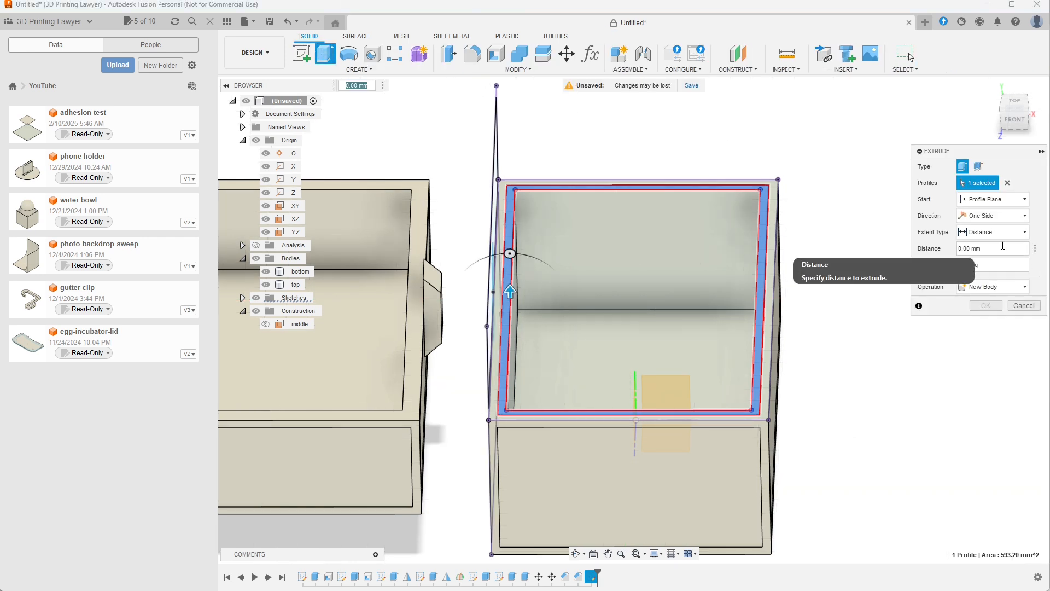
double_click(968, 248)
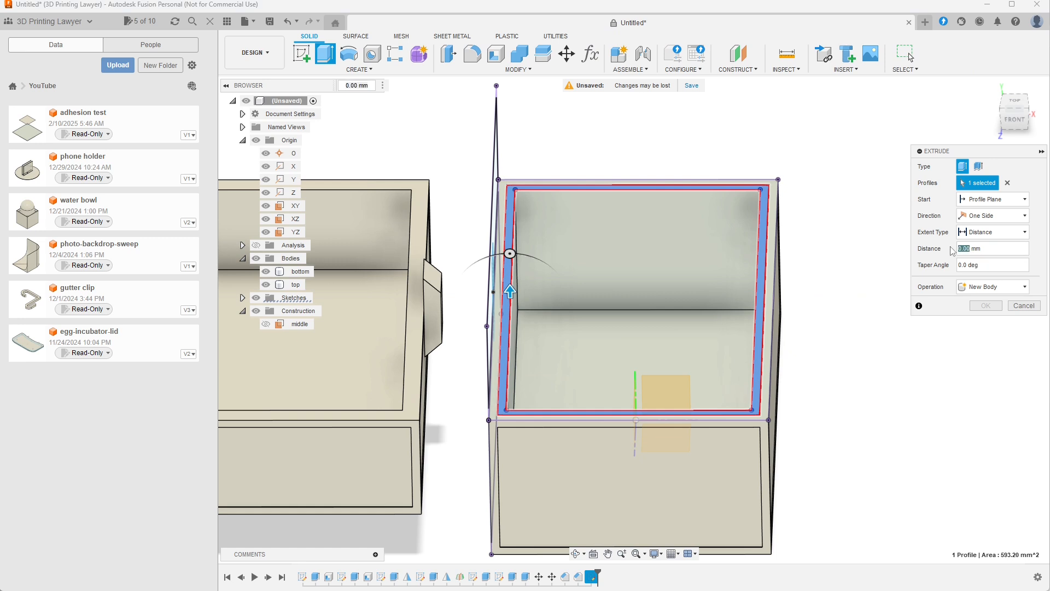
type("2")
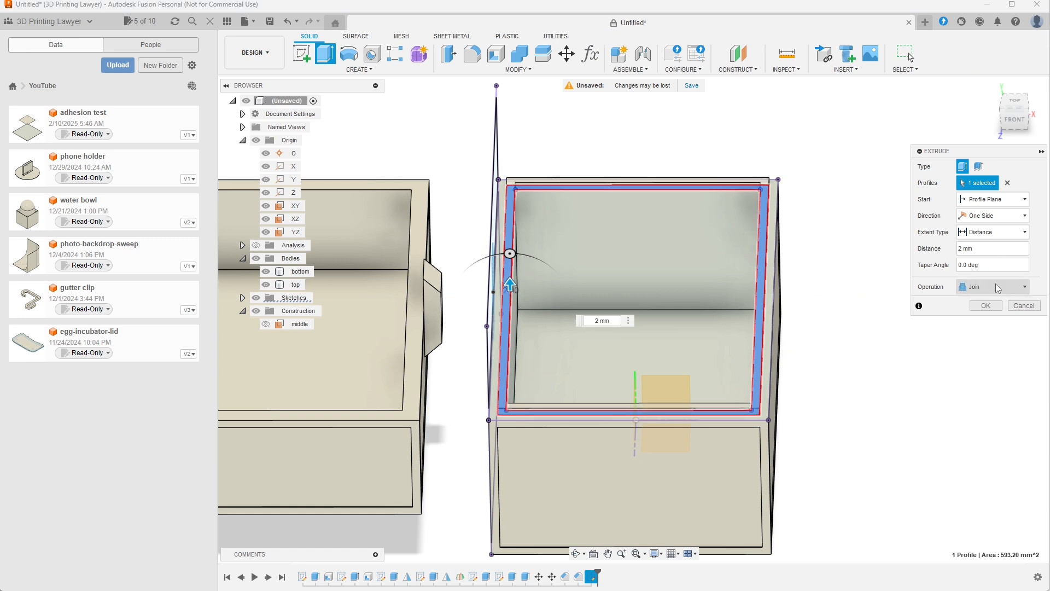
Step: Set the ring's extrusion distance to 4 mm and apply it as a raised lip on the bottom body
middle_click_drag(872, 363, 936, 343, "shift")
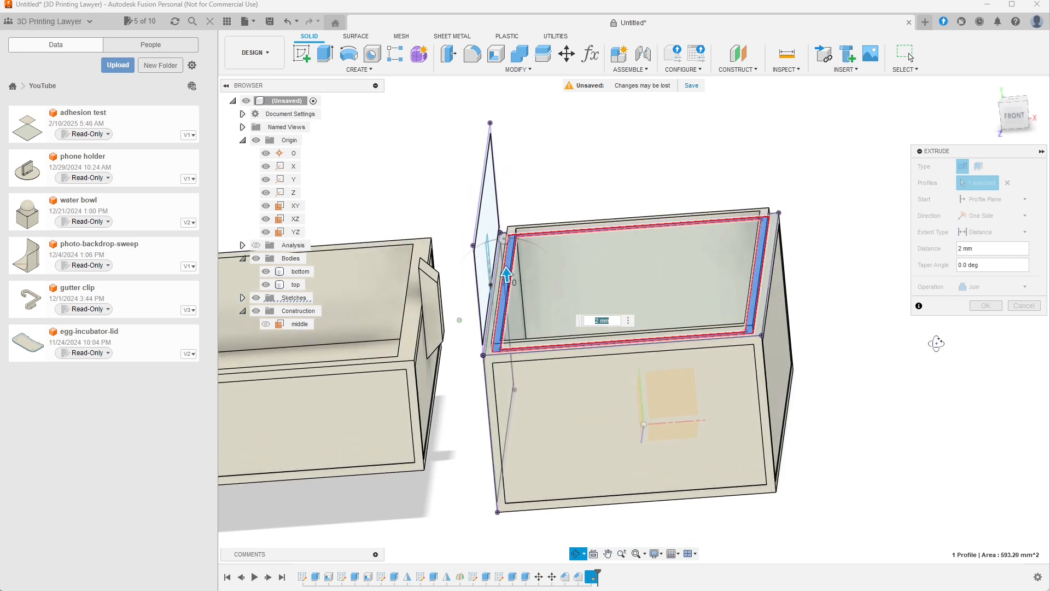
left_click(964, 249)
type("4")
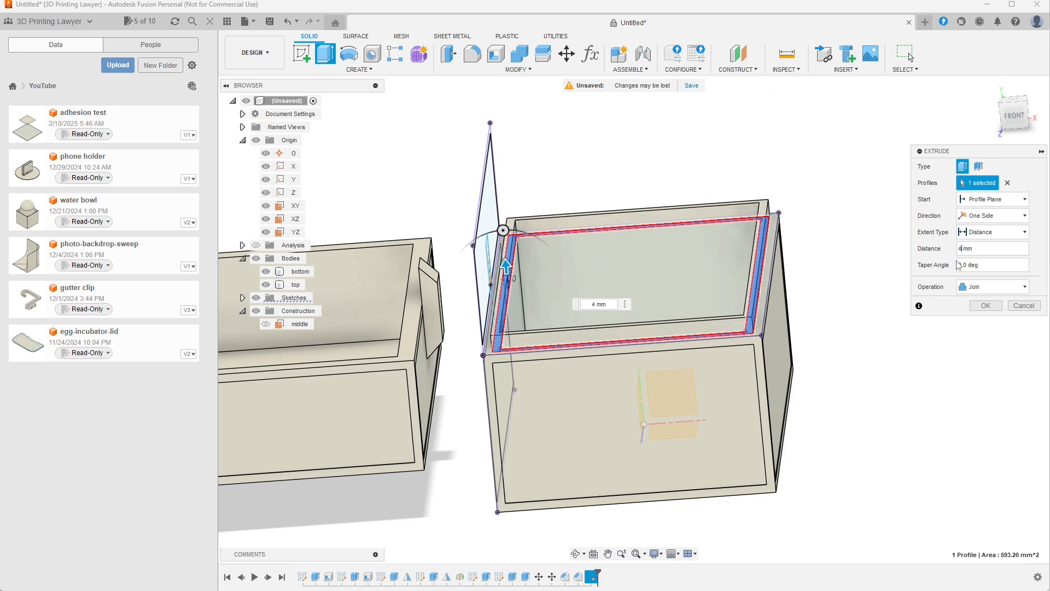
left_click(986, 306)
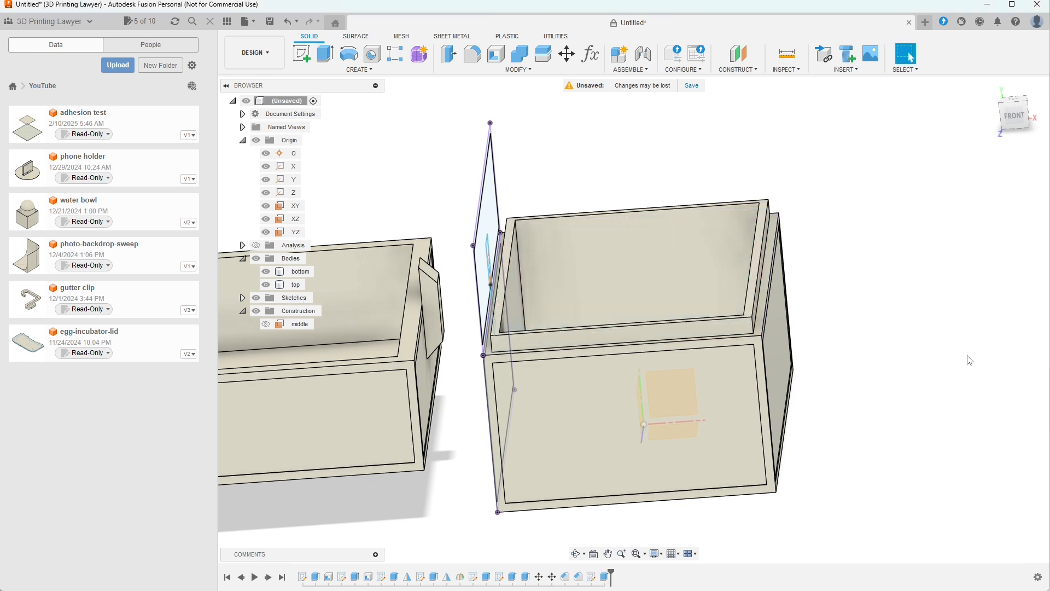
mouse_move(939, 369)
middle_mouse_down("shift")
mouse_move(934, 357)
mouse_move(946, 379)
middle_mouse_up("shift")
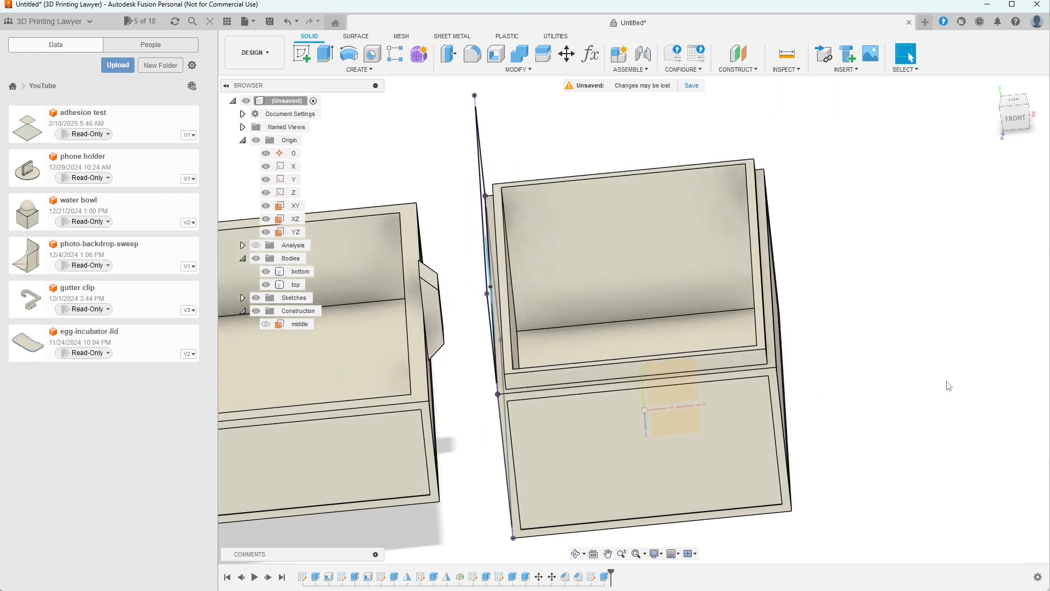
Step: Start a new sketch on the top body's rim face
middle_click_drag(887, 364, 993, 361)
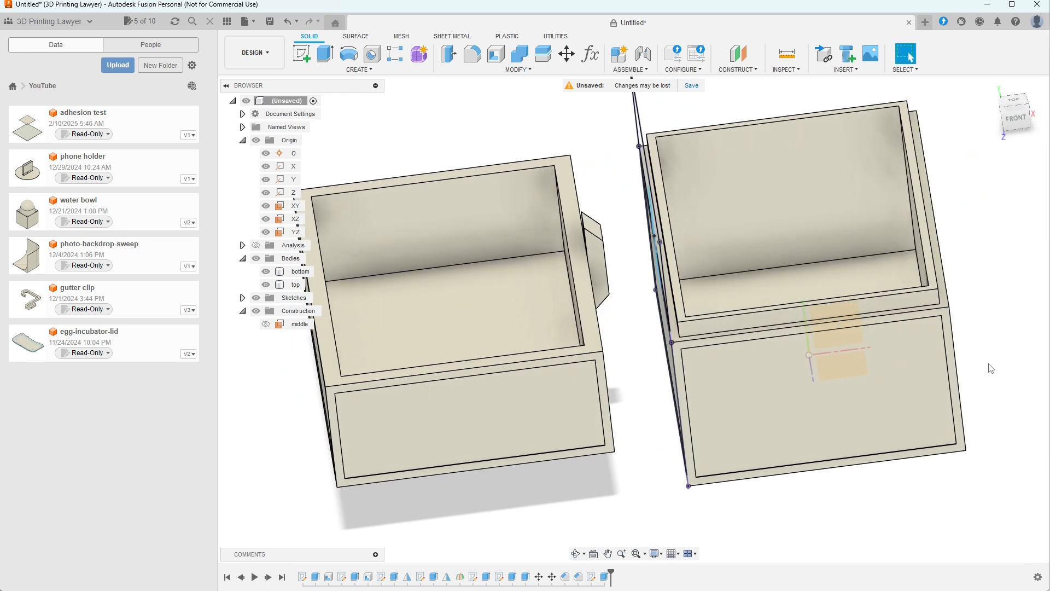
left_click(591, 331)
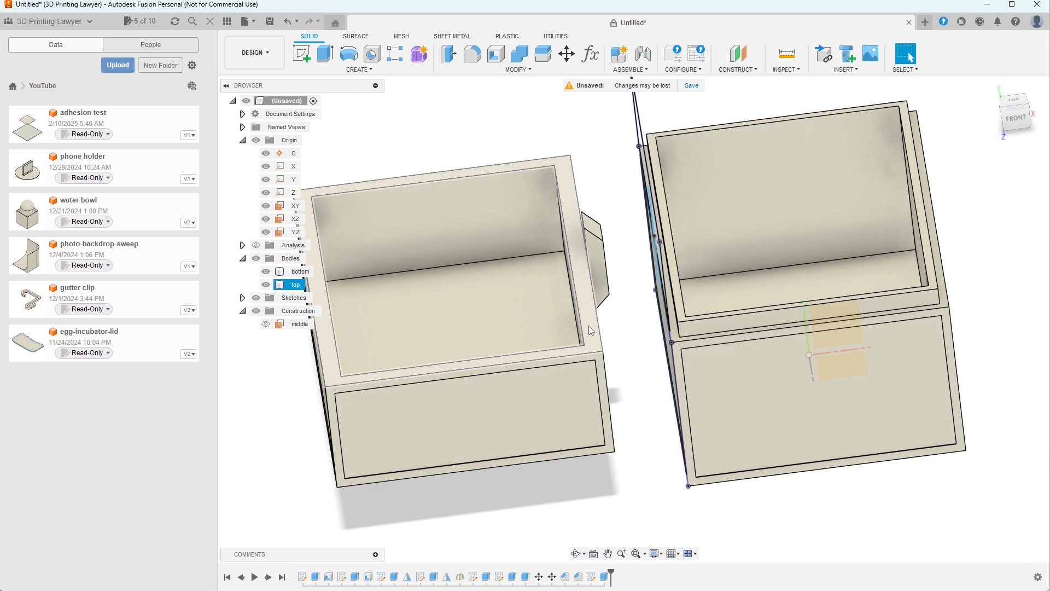
left_click(359, 69)
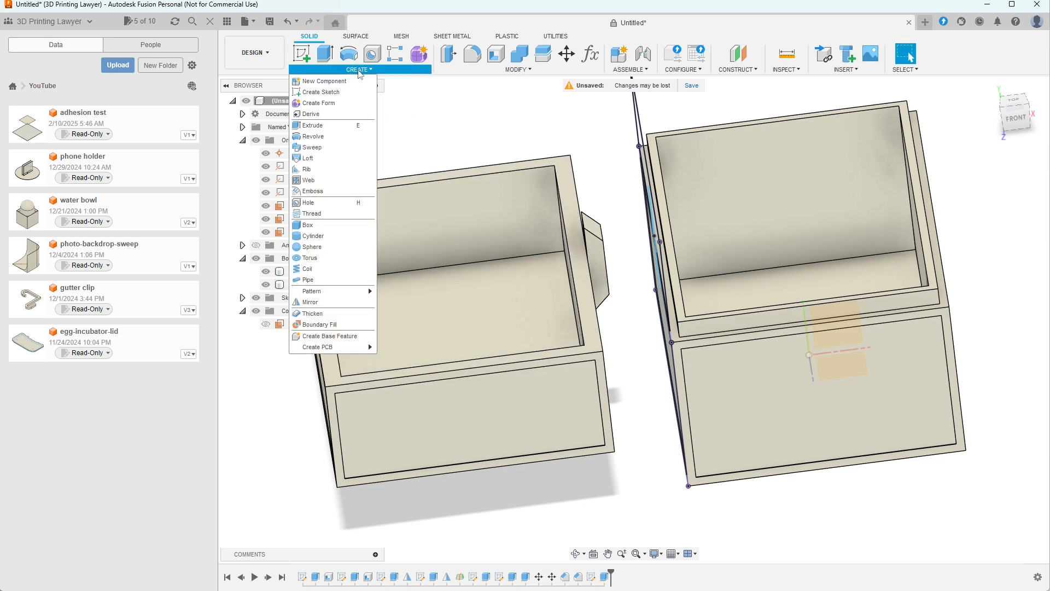
left_click(323, 92)
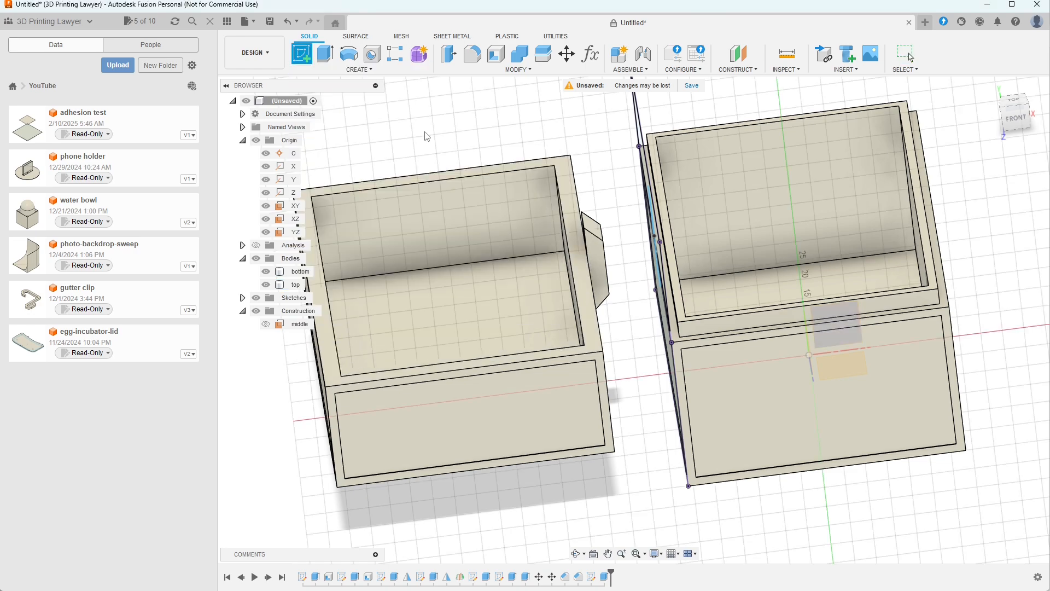
left_click(583, 264)
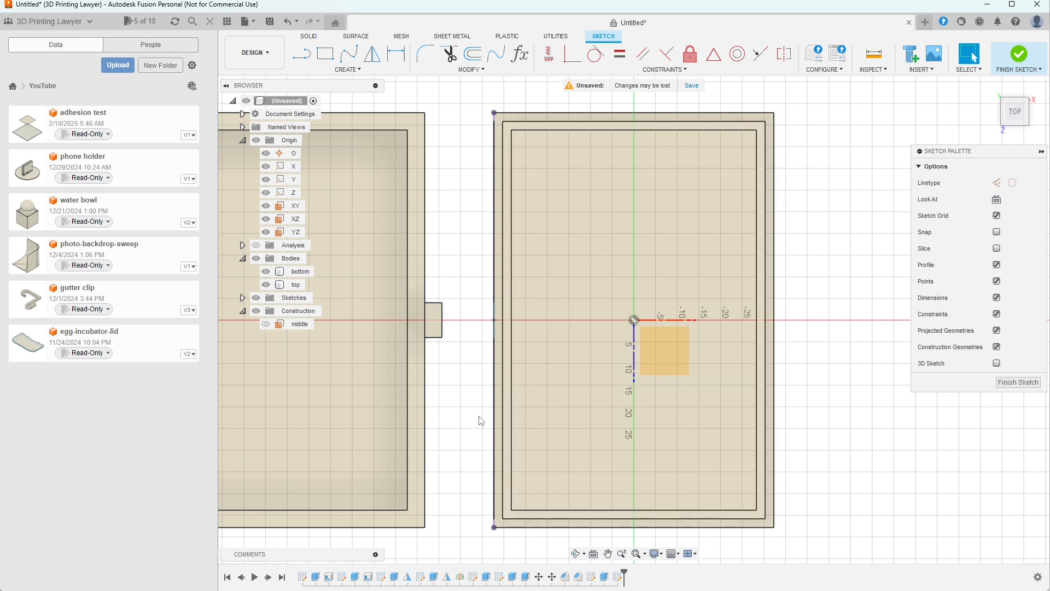
Step: Project the top body's inner floor face and rim face into the sketch
middle_click_drag(477, 411, 674, 402)
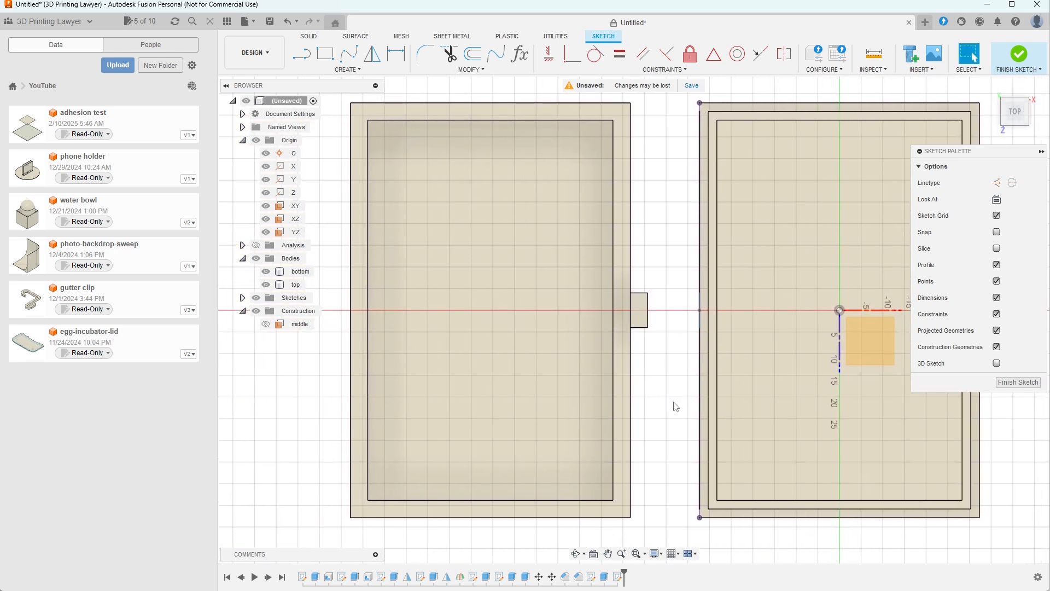
key("p")
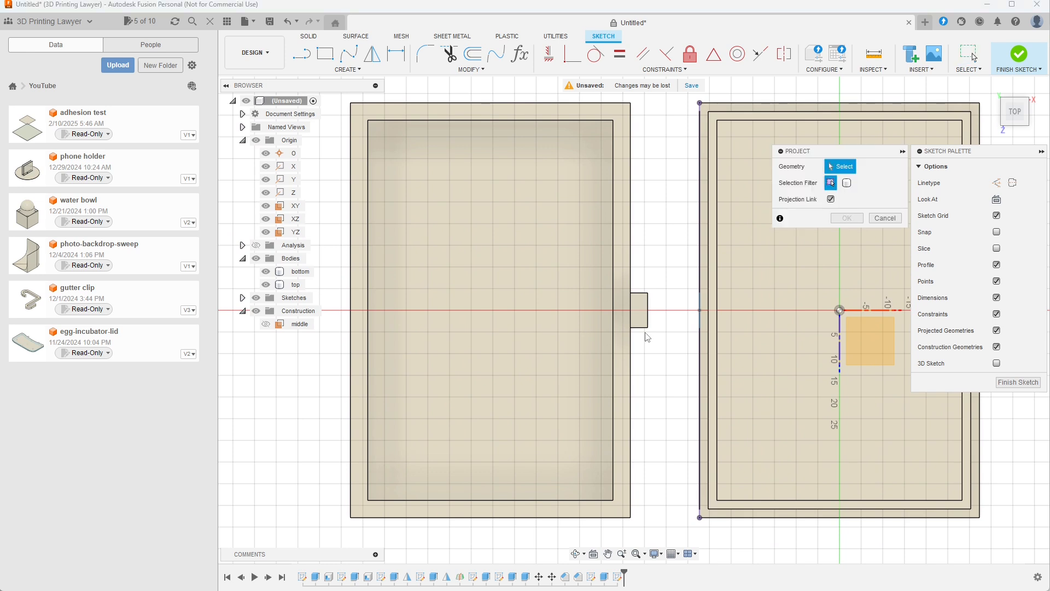
left_click(576, 156)
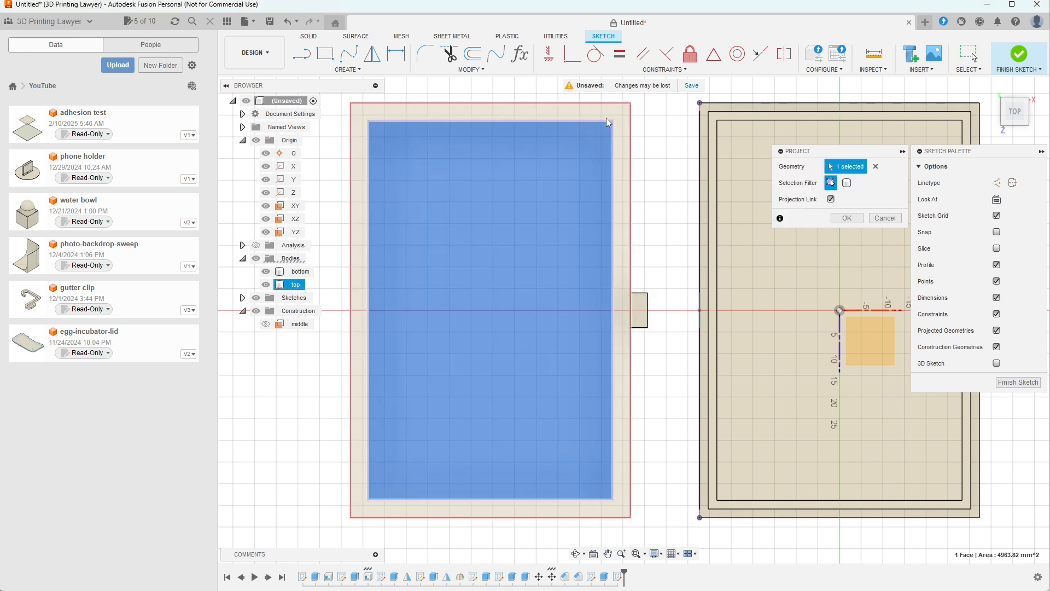
left_click(606, 114)
left_click(846, 219)
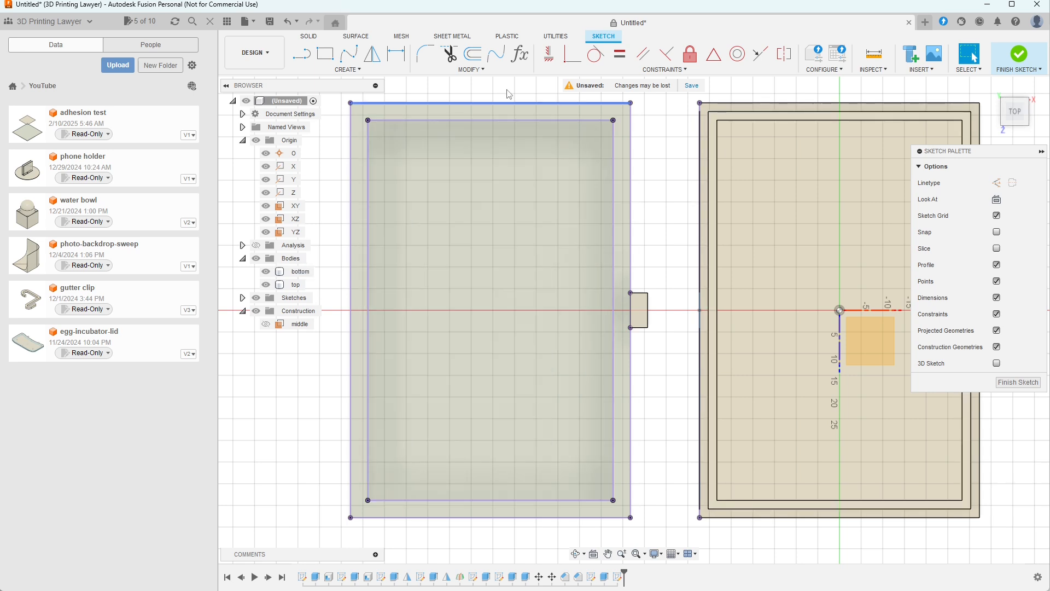
left_click(484, 65)
left_click(524, 120)
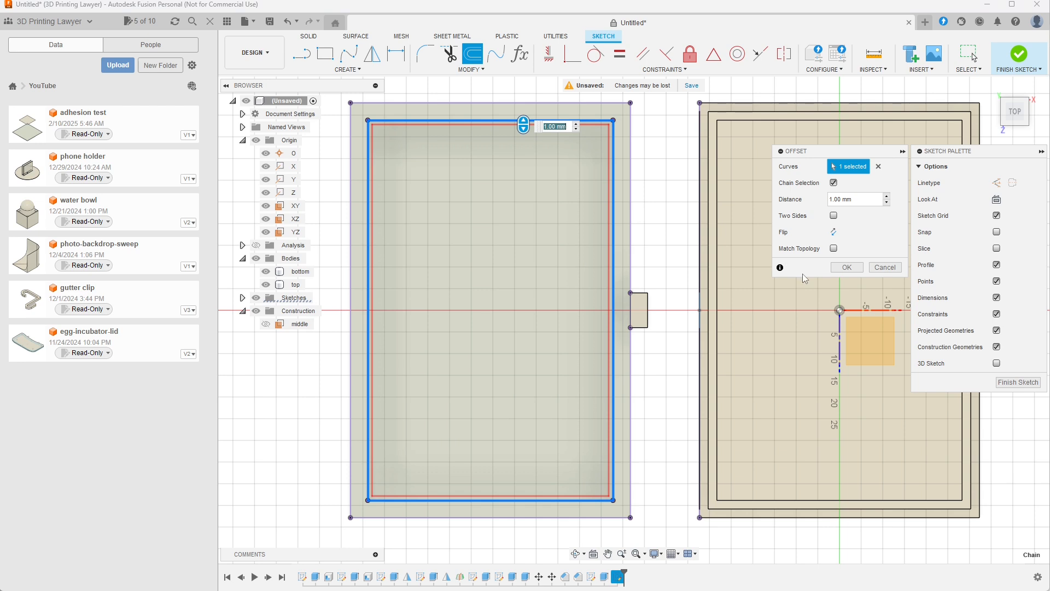
left_click_drag(523, 121, 523, 112)
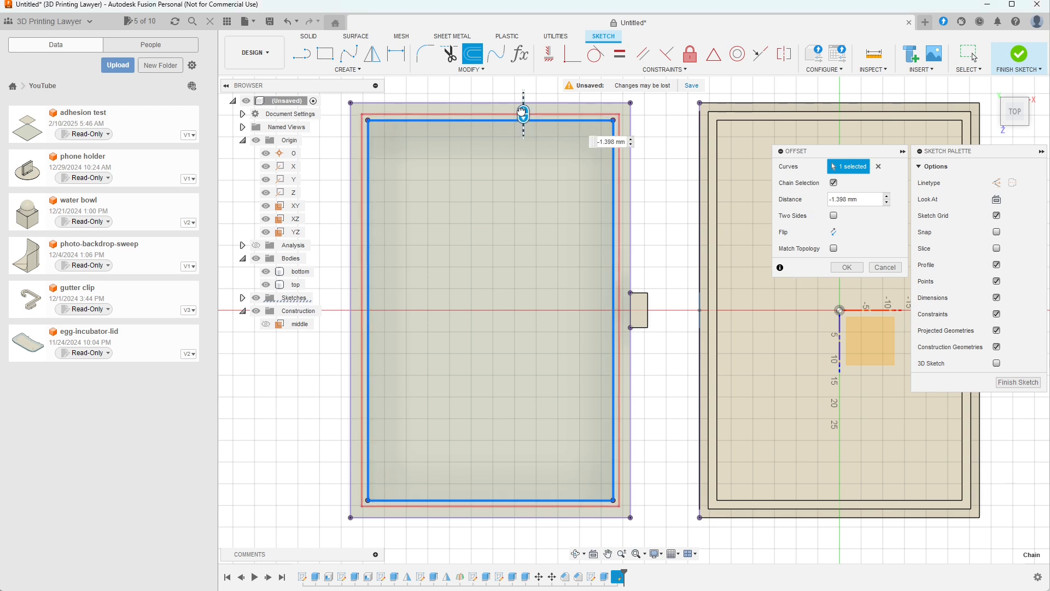
left_click(885, 267)
left_click(523, 103)
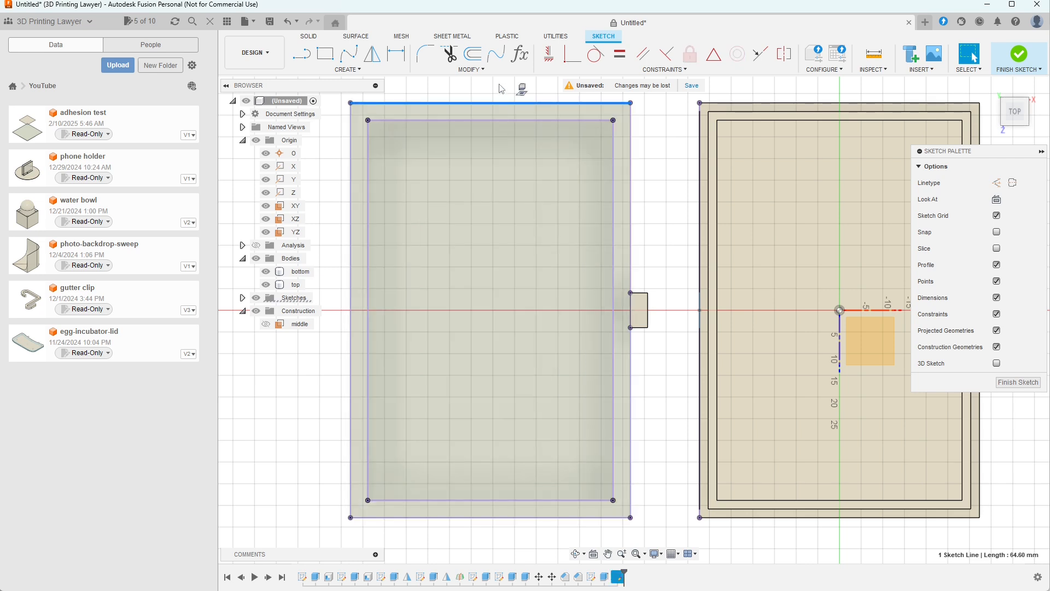
left_click(474, 55)
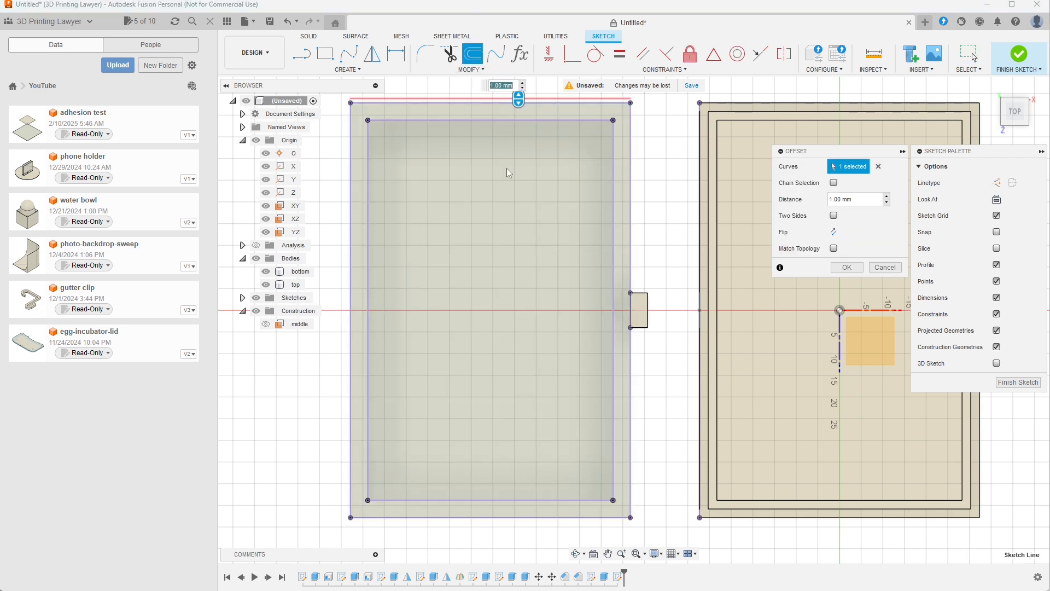
left_click_drag(519, 99, 519, 109)
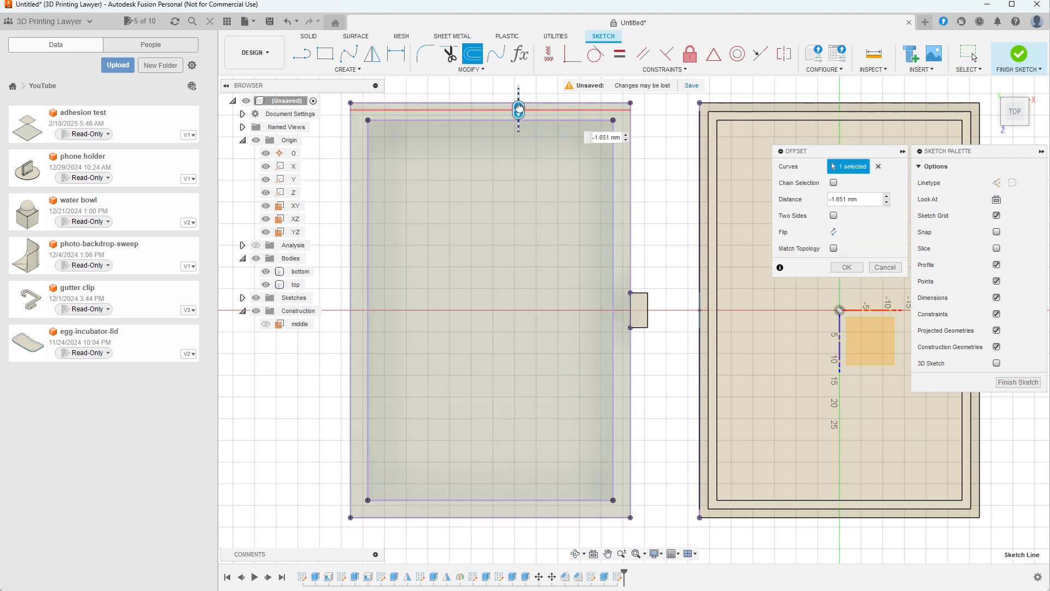
left_click(886, 267)
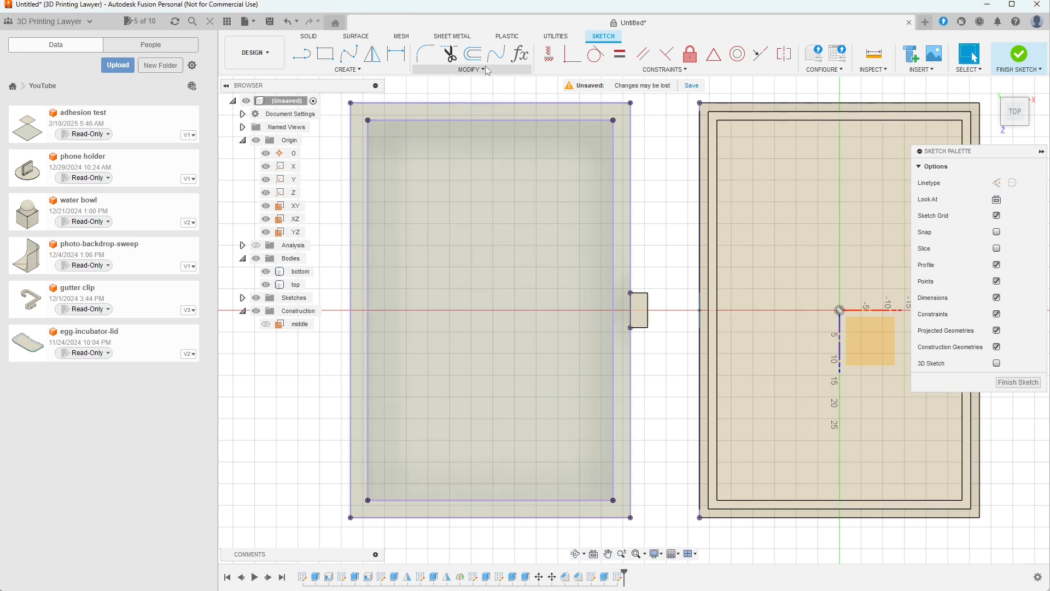
Step: Offset the projected inner rectangle outward along the top body's rim by thick/2 + (loose * 2)
left_click(474, 57)
left_click(500, 120)
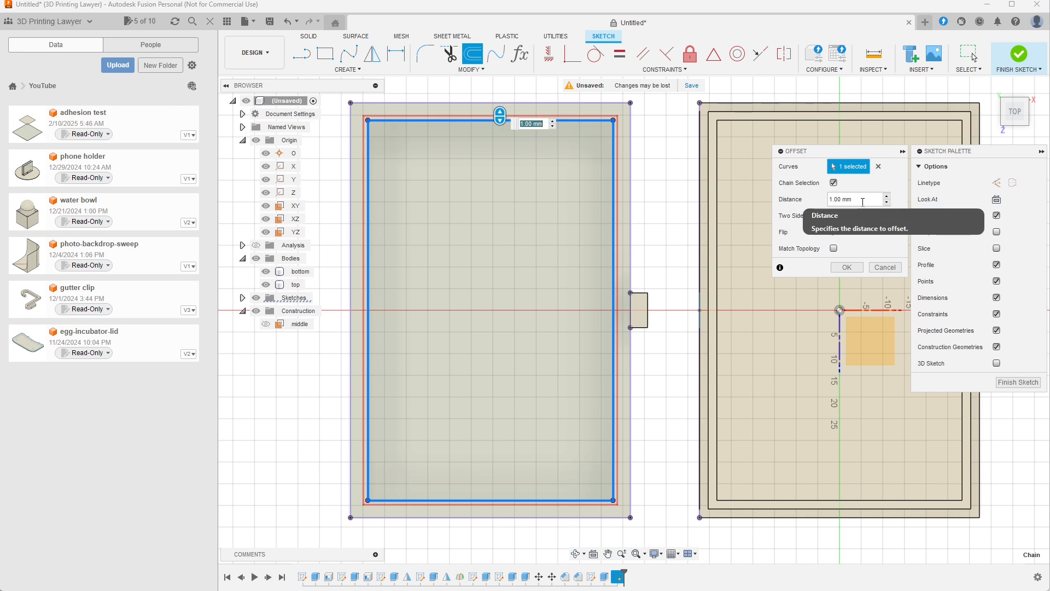
left_click_drag(863, 202, 809, 202)
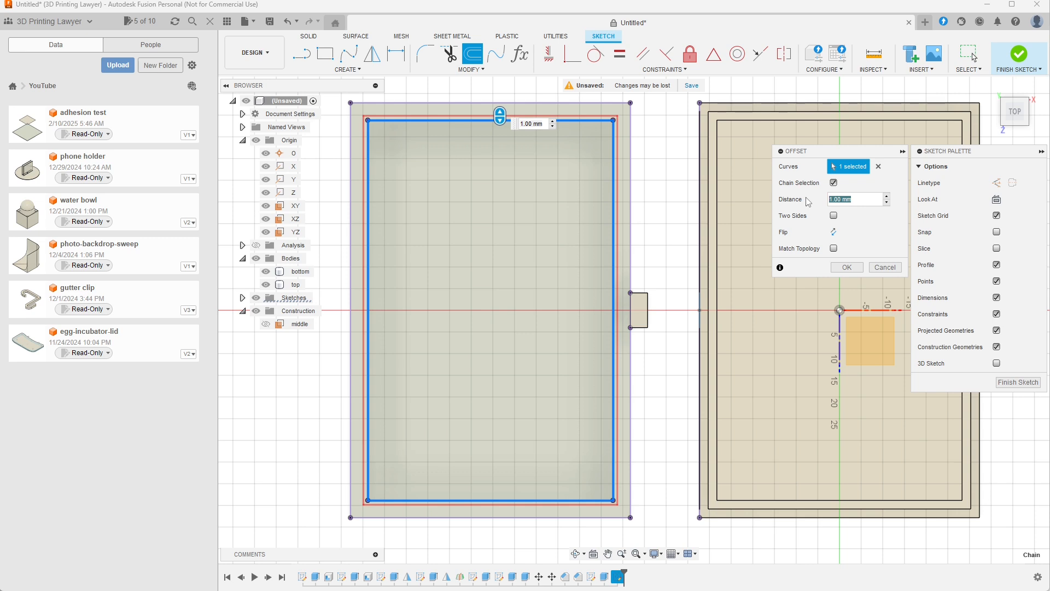
type("thick")
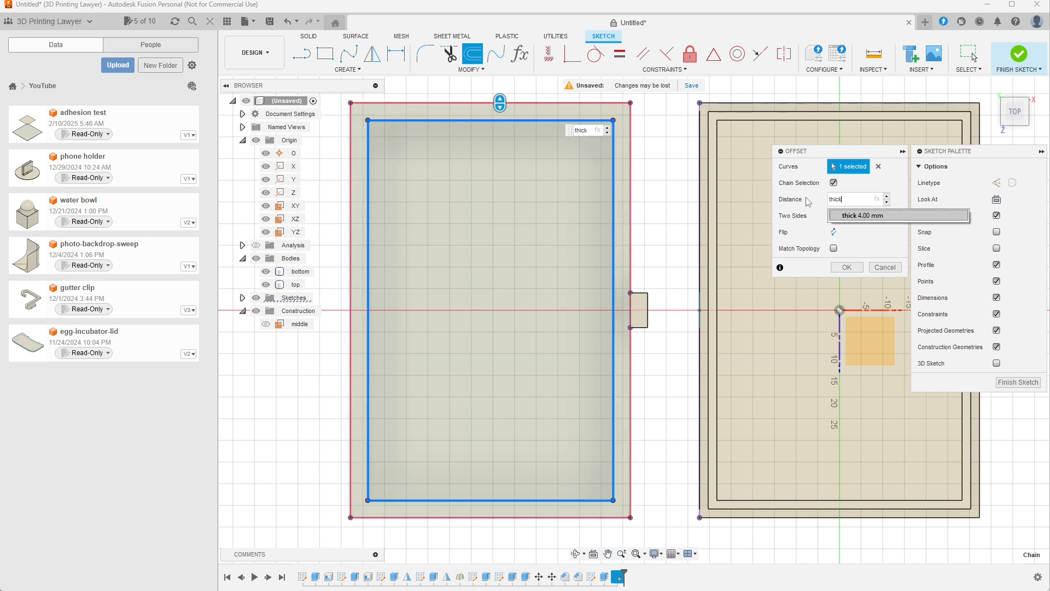
type("/2")
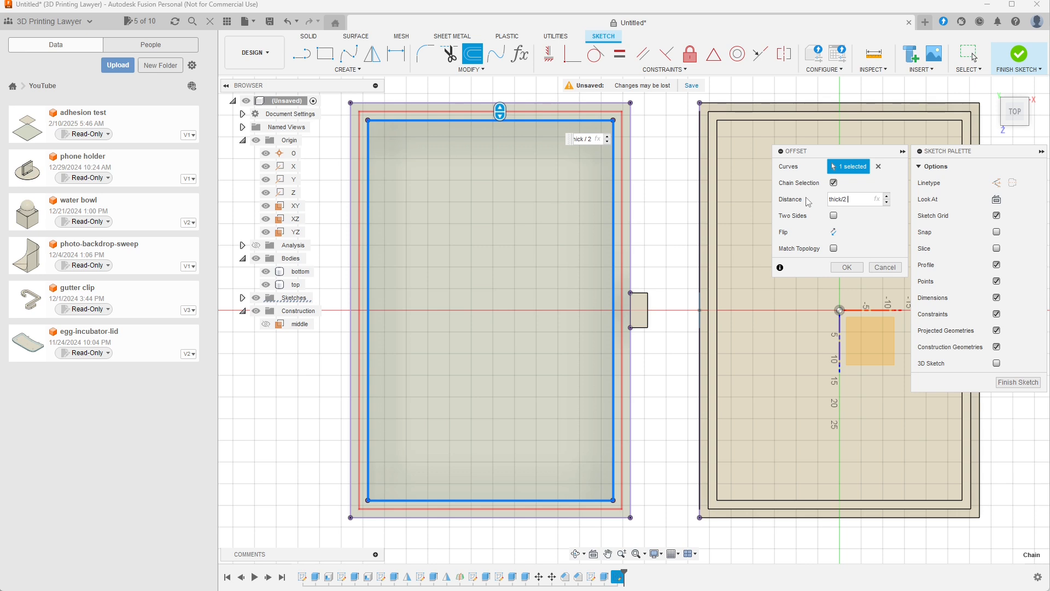
type("(loose *")
key("BackSpace")
type("*")
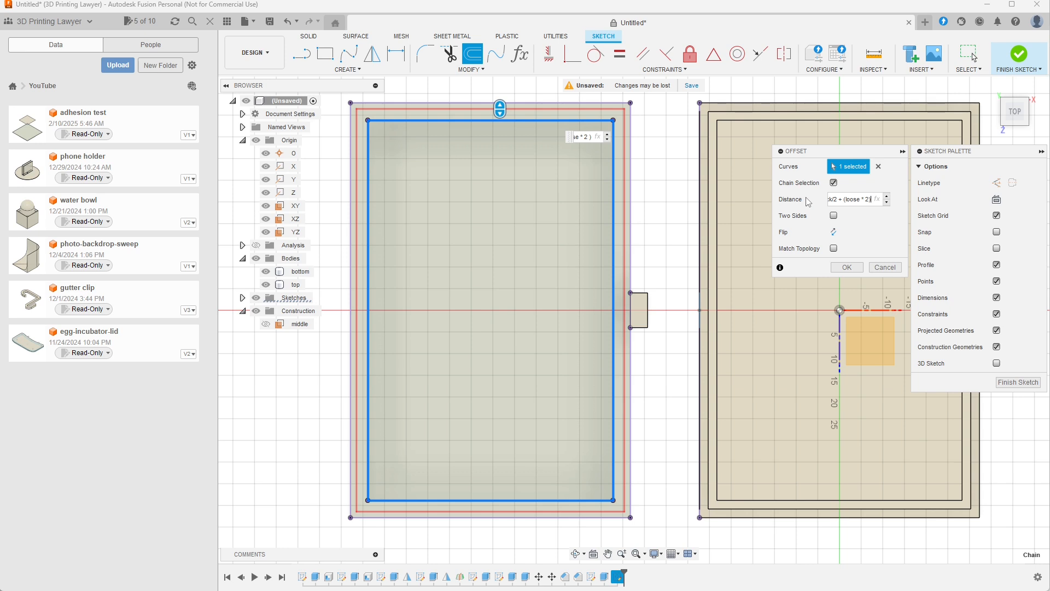
key("Return")
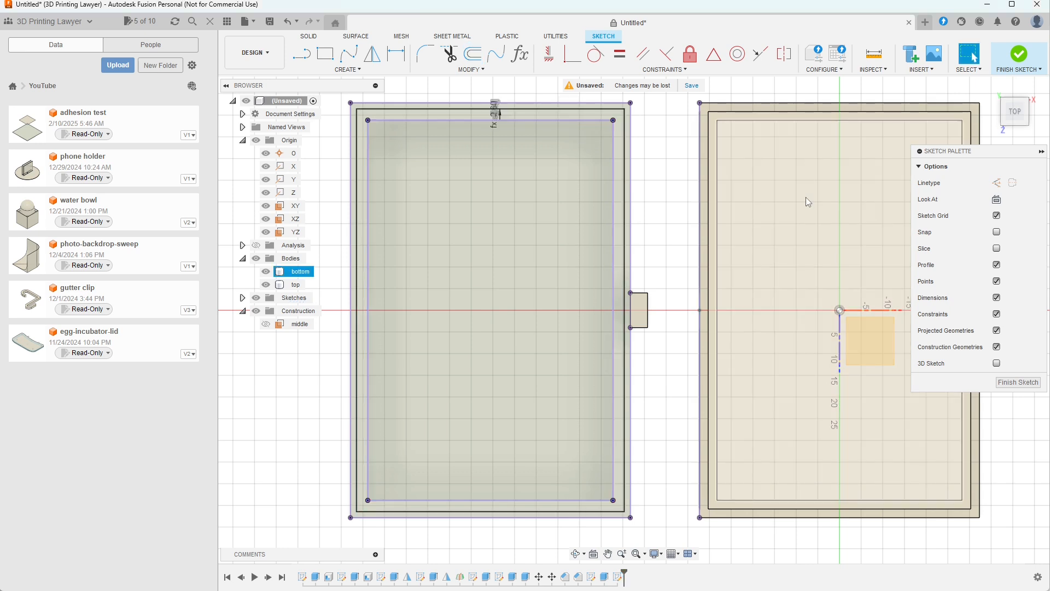
Step: Extrude the ring between the top body's inner rectangle and its offset by thick + tight, joined to the body
left_click(619, 236)
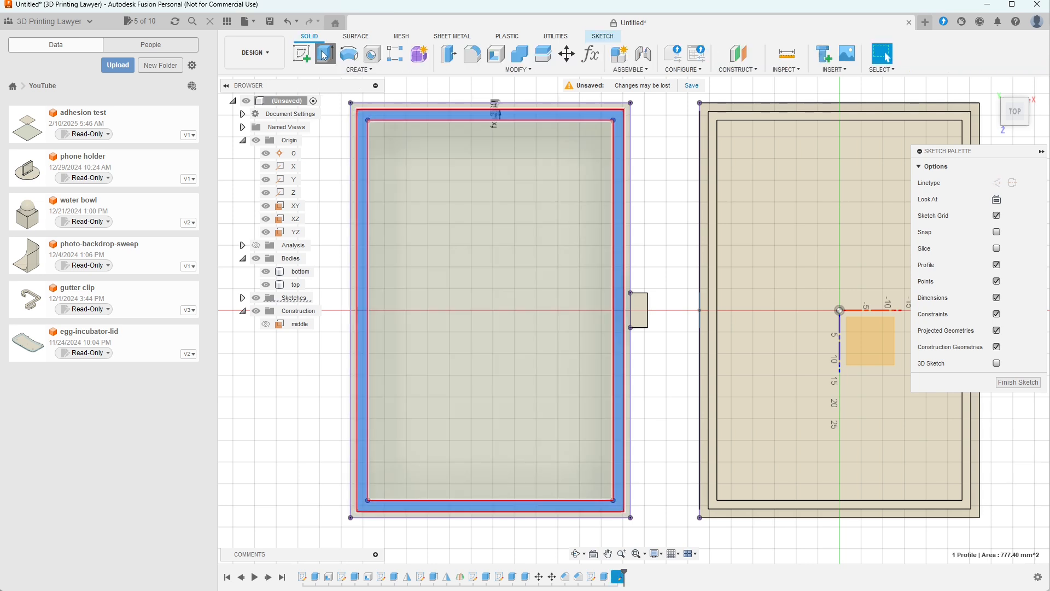
left_click(324, 53)
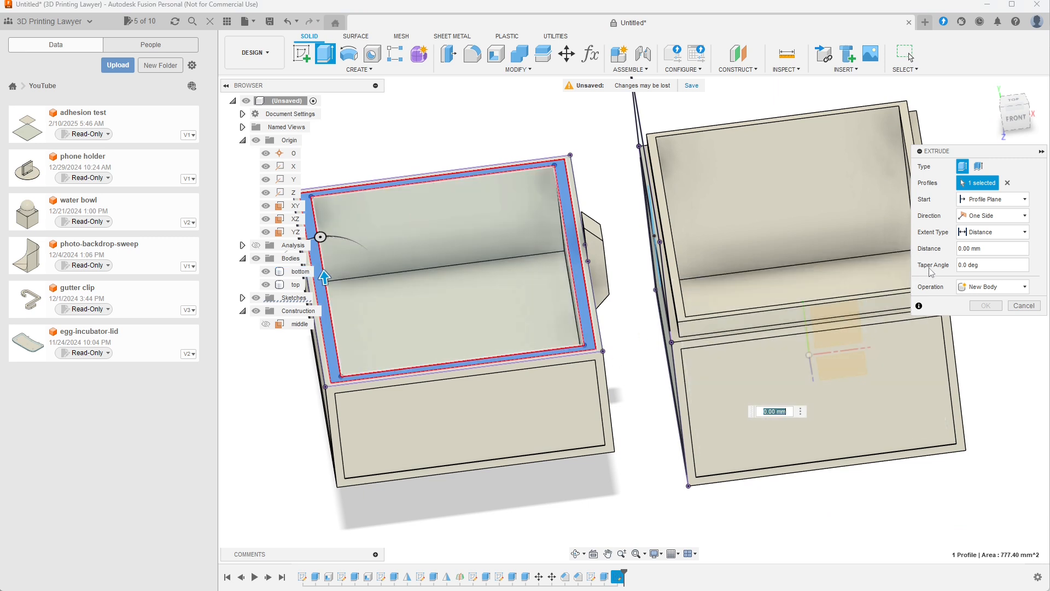
left_click(989, 248)
type("thick")
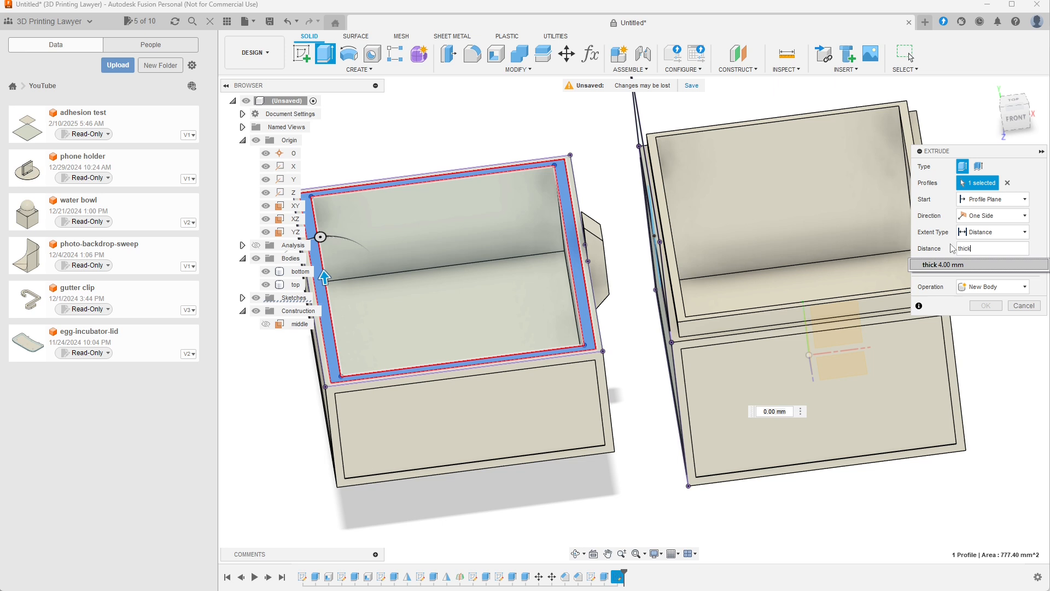
type(" +")
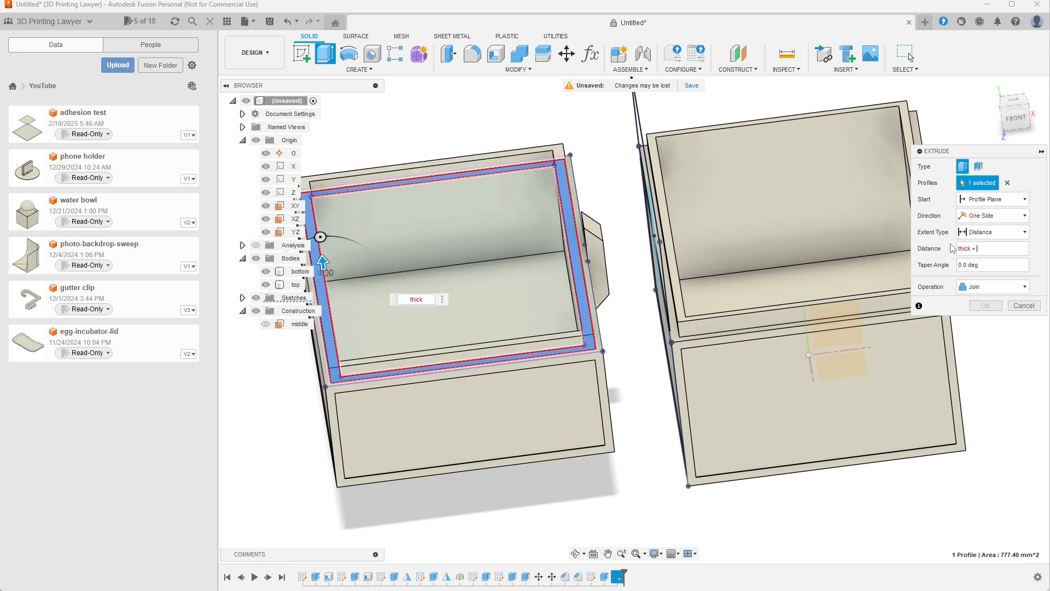
type(" (tight")
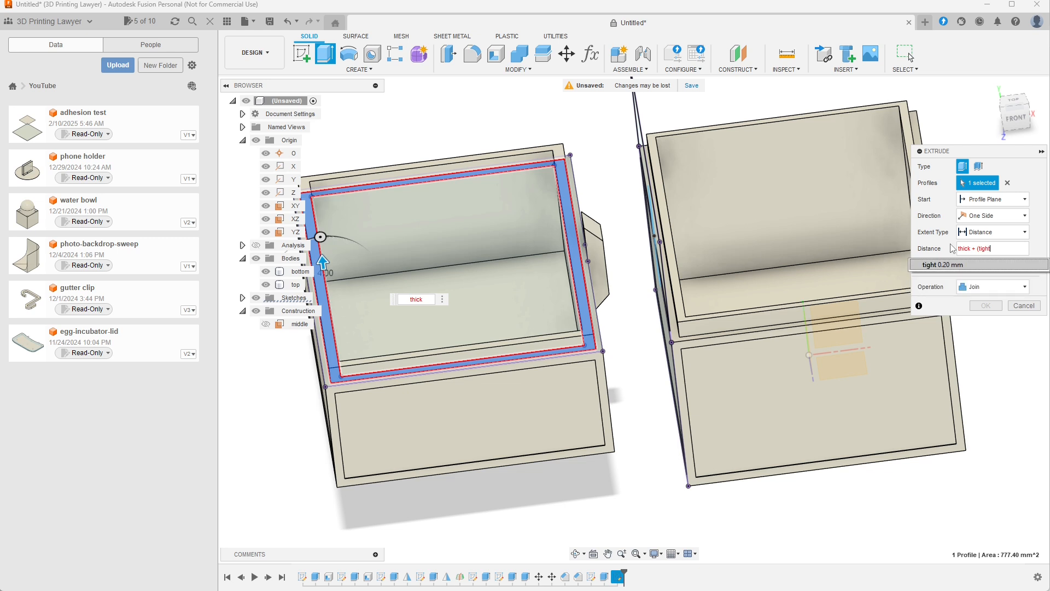
key("BackSpace")
key("BackSpace")
key("BackSpace")
key("BackSpace")
type("tight")
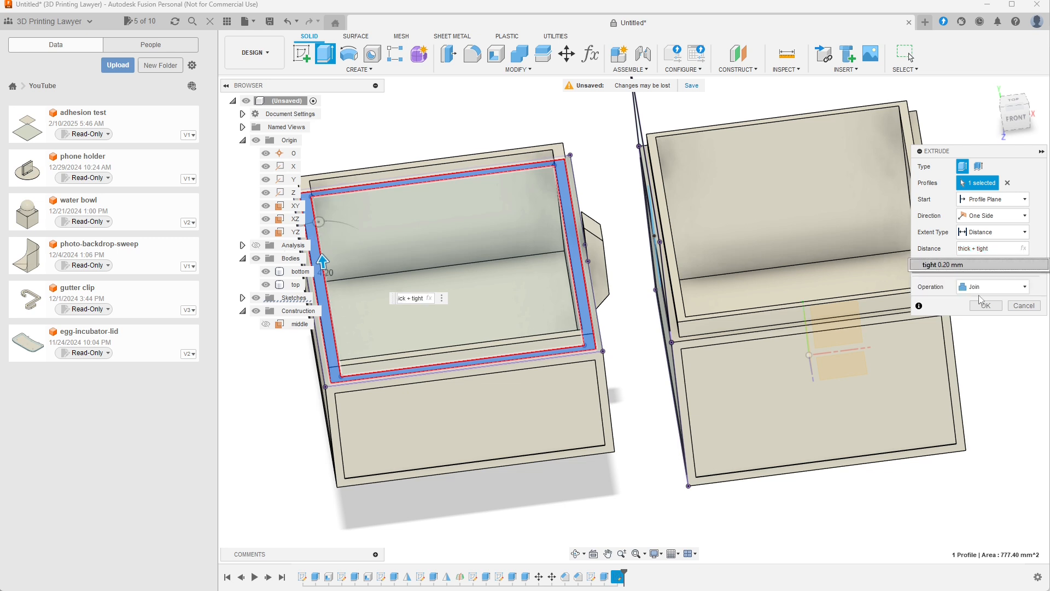
left_click(989, 306)
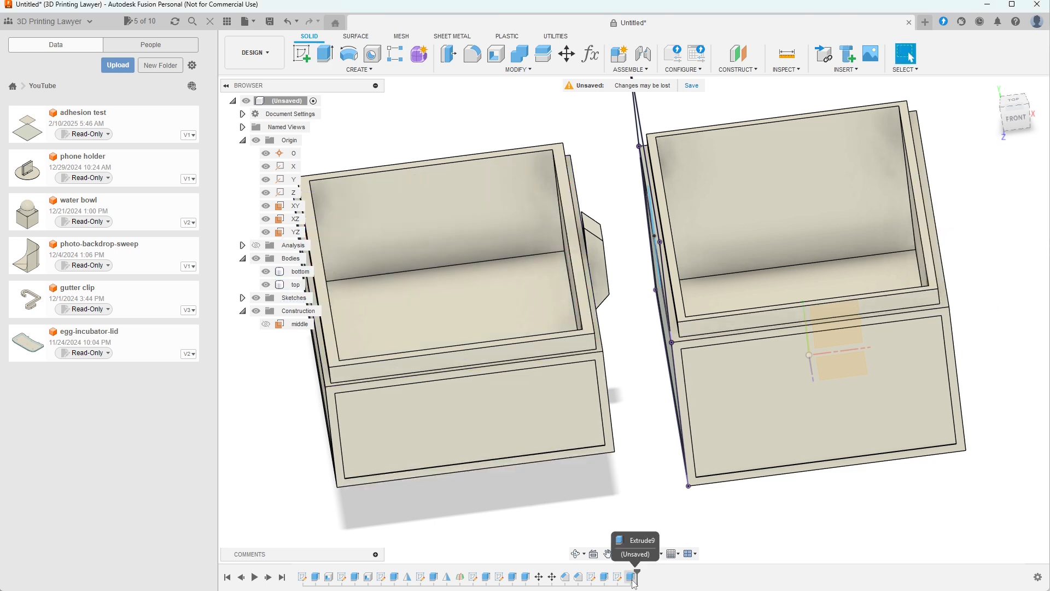
Step: Edit the top body's ring extrusion into a cut with a distance of -thick + tight, forming a recess in the rim
double_click(632, 578)
left_click(993, 287)
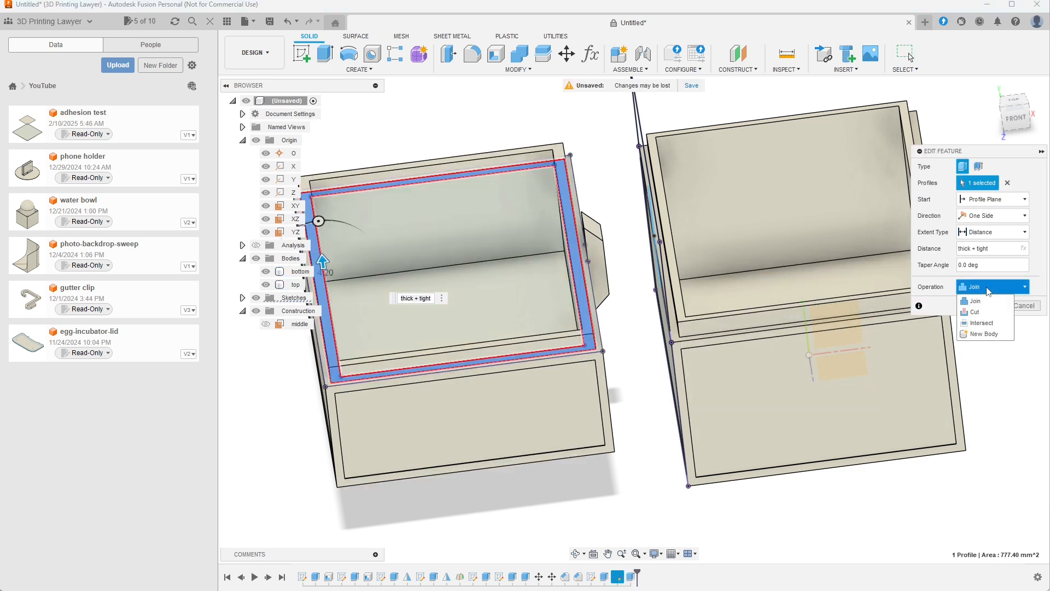
left_click(979, 312)
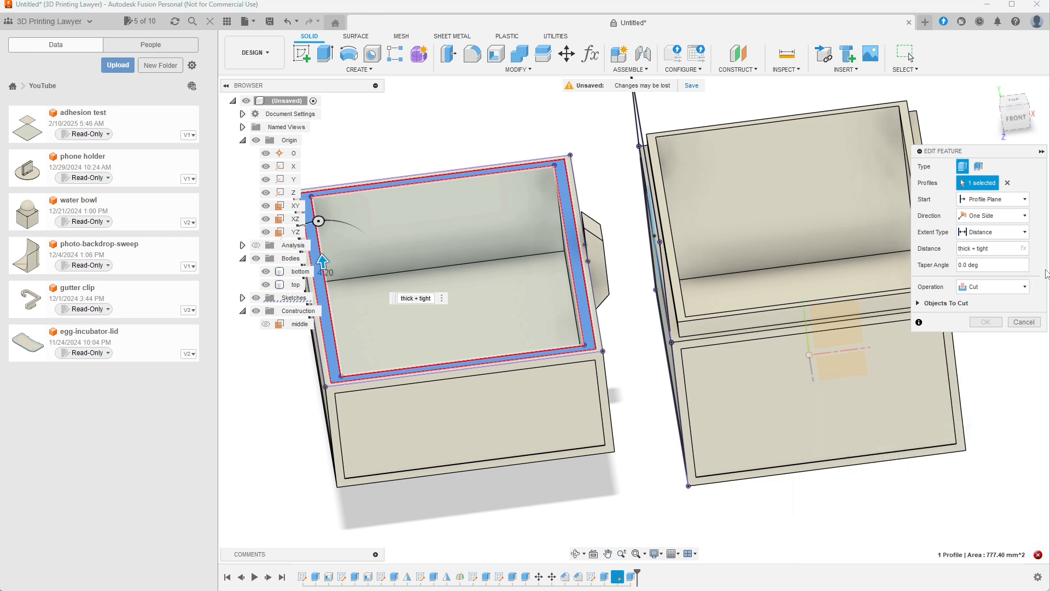
type("-")
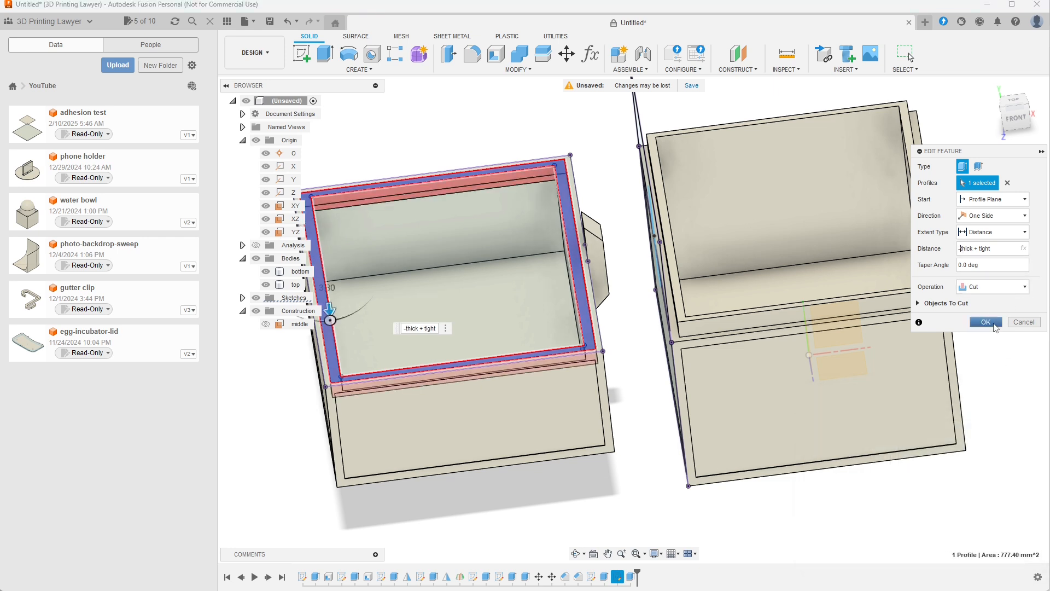
left_click(986, 322)
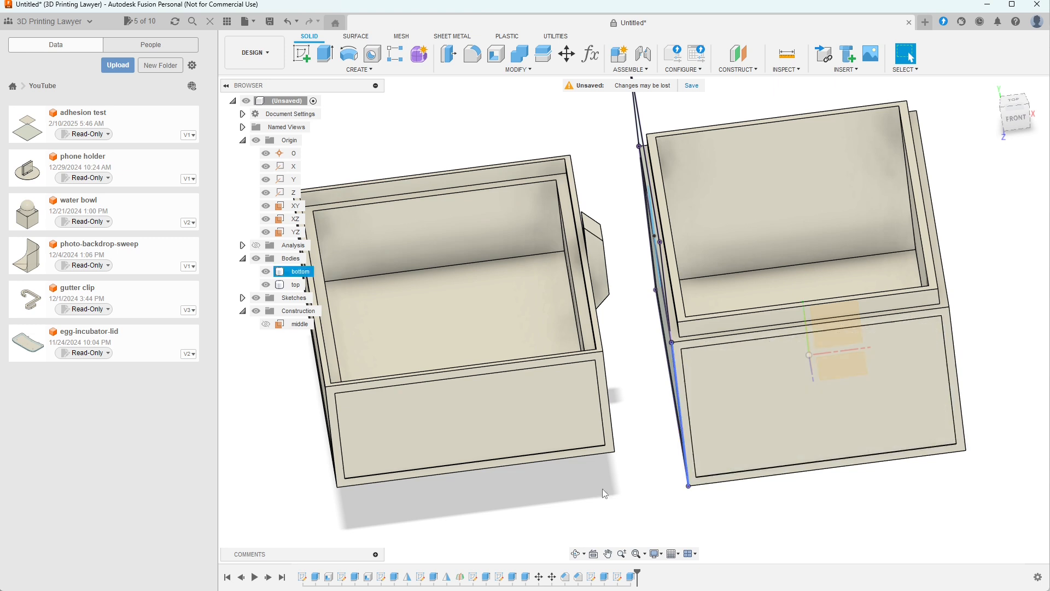
Step: Examine the bottom body's raised lip and the top body's recessed rim from the front and back
scroll(603, 488, "down", 2)
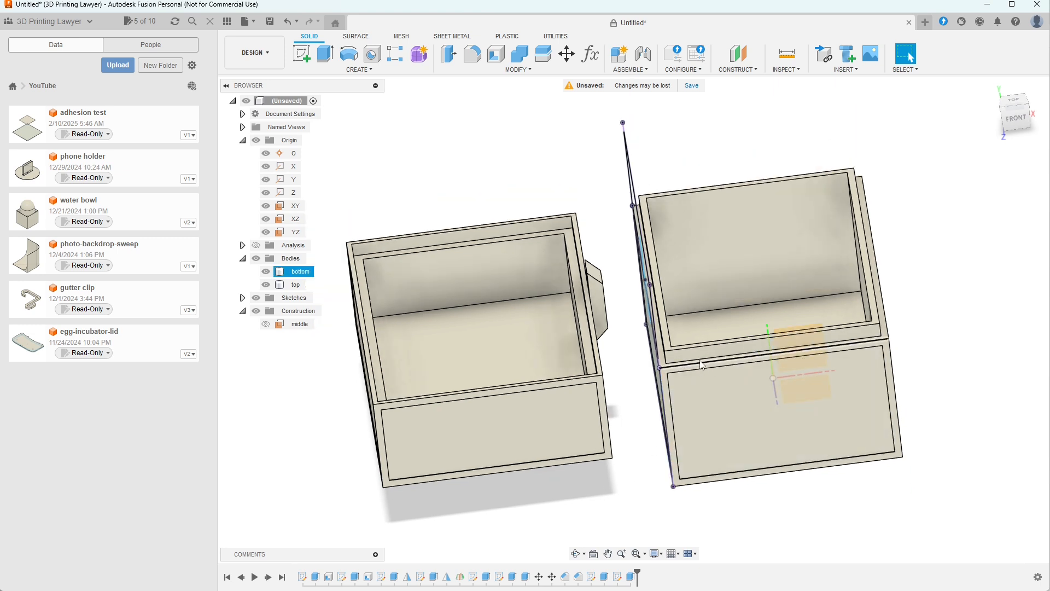
mouse_move(621, 437)
middle_mouse_down("shift")
mouse_move(622, 423)
mouse_move(634, 428)
mouse_move(621, 429)
middle_mouse_up("shift")
key("Escape")
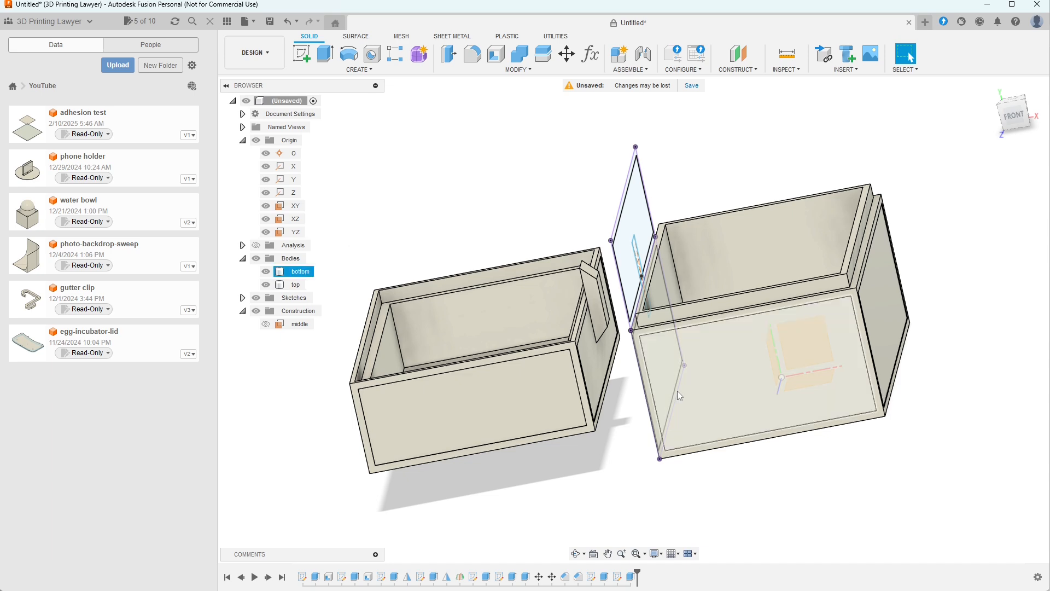
middle_click_drag(782, 490, 623, 530, "shift")
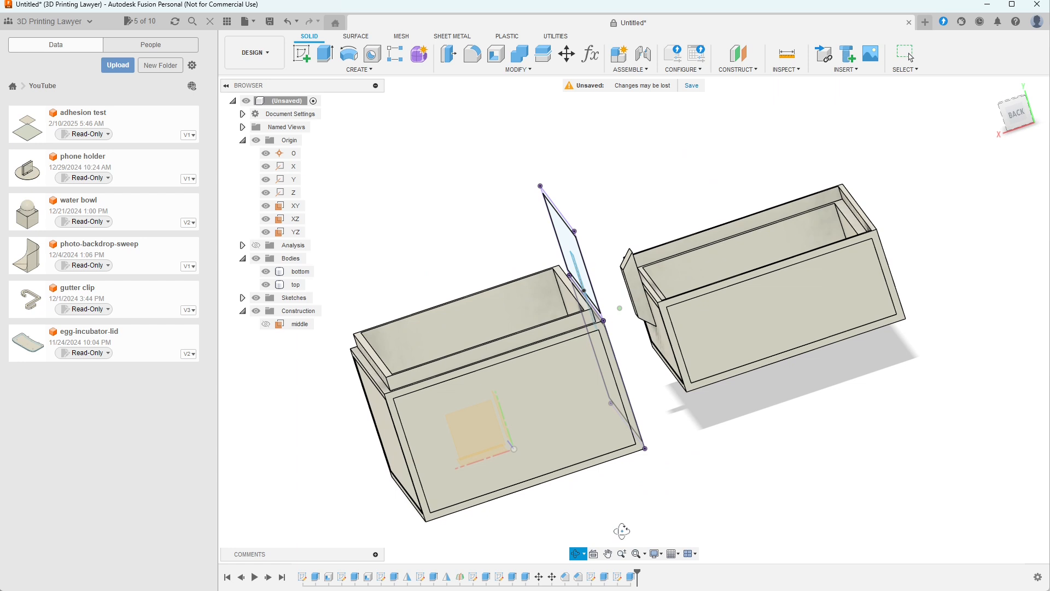
middle_click_drag(622, 530, 636, 551, "shift")
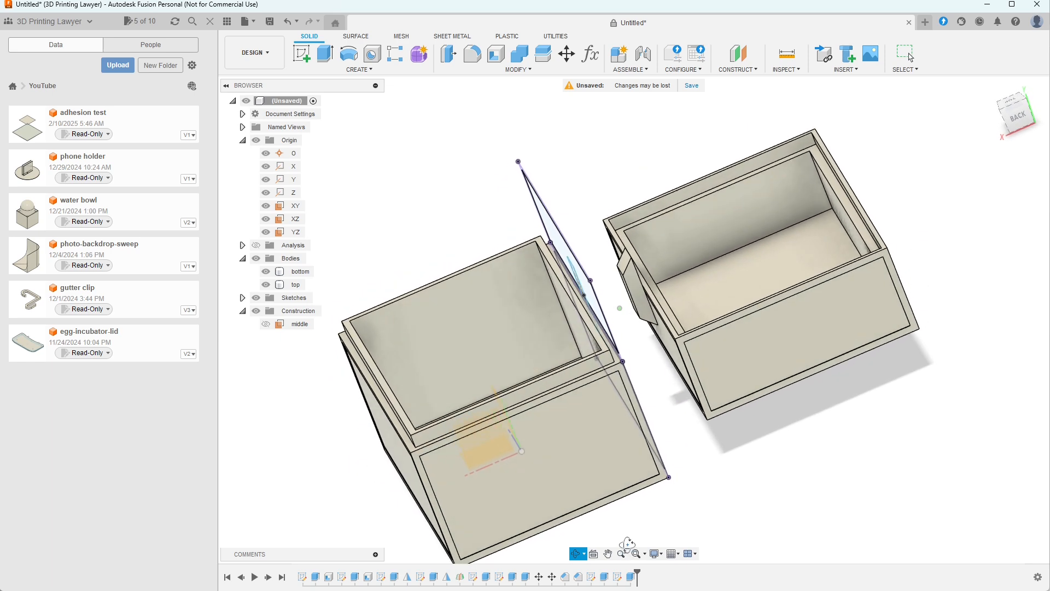
left_click(906, 53)
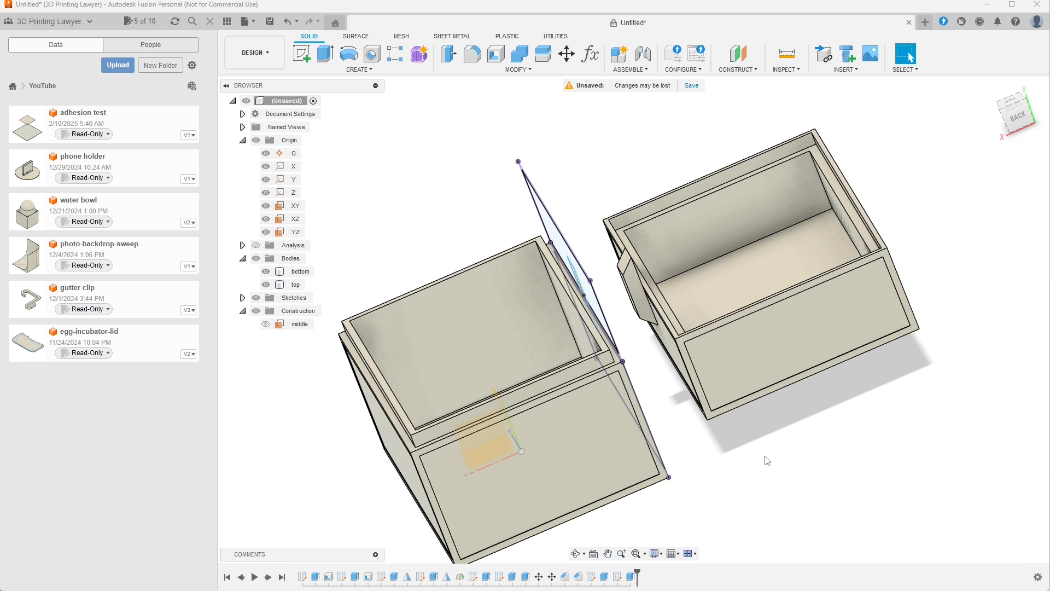
mouse_move(768, 460)
middle_mouse_down("shift")
mouse_move(782, 459)
mouse_move(775, 454)
middle_mouse_up("shift")
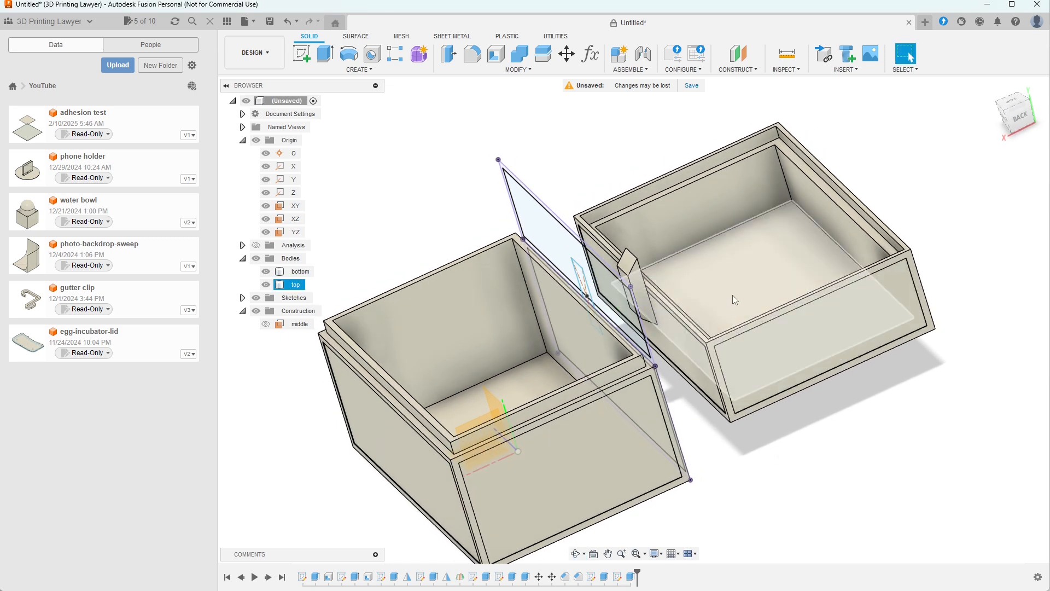
left_click(442, 314)
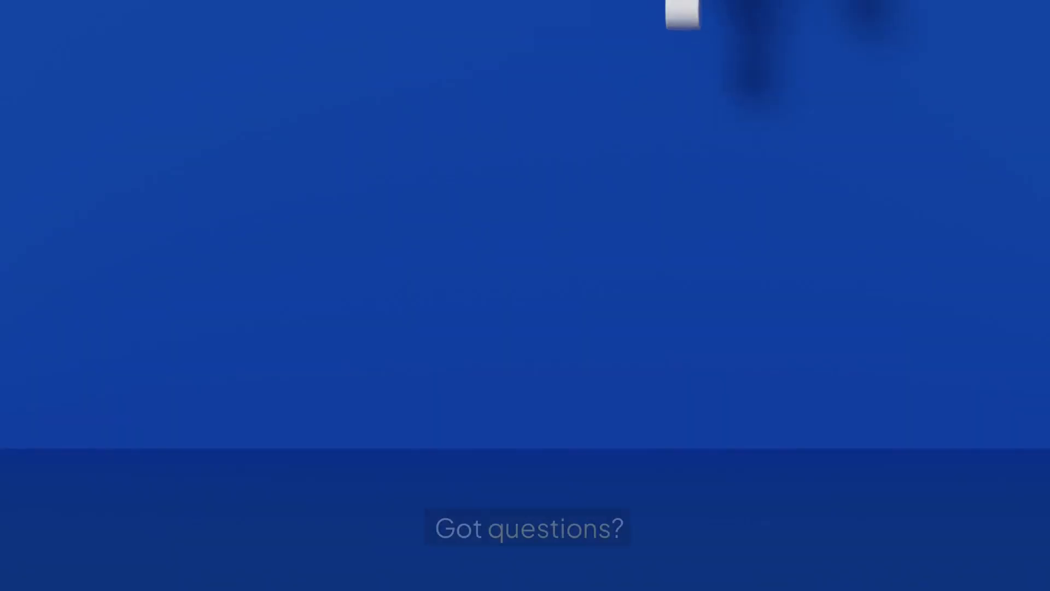